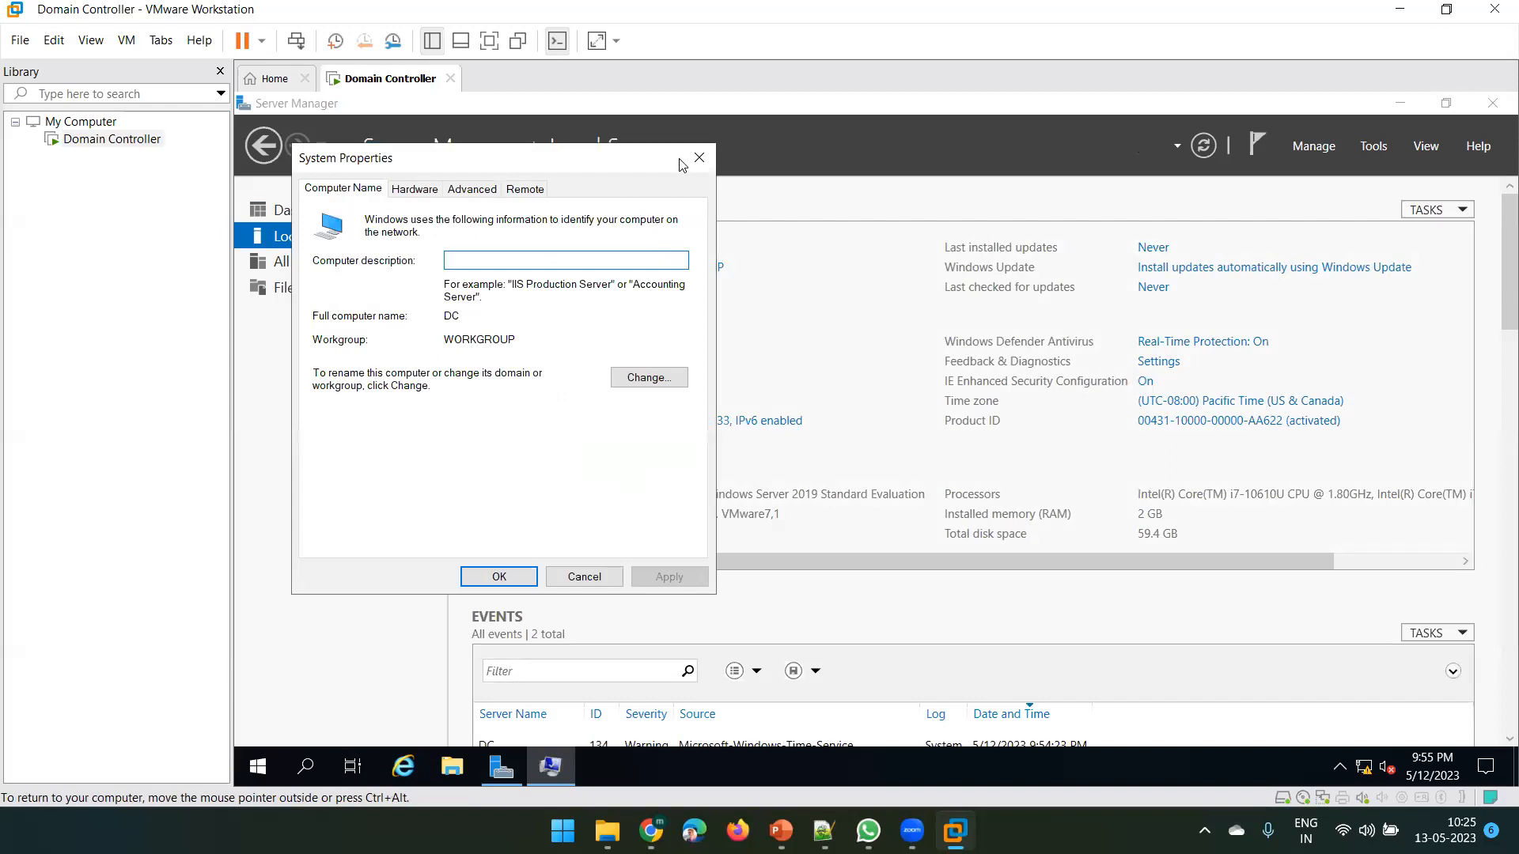
Confirm Ethernet0's IPv4 settings keep static address 192.168.20.133 with gateway 192.168.20.2, then close the network windows
{"action": "left_click", "coordinate": [699, 157]}
{"action": "left_click", "coordinate": [743, 423]}
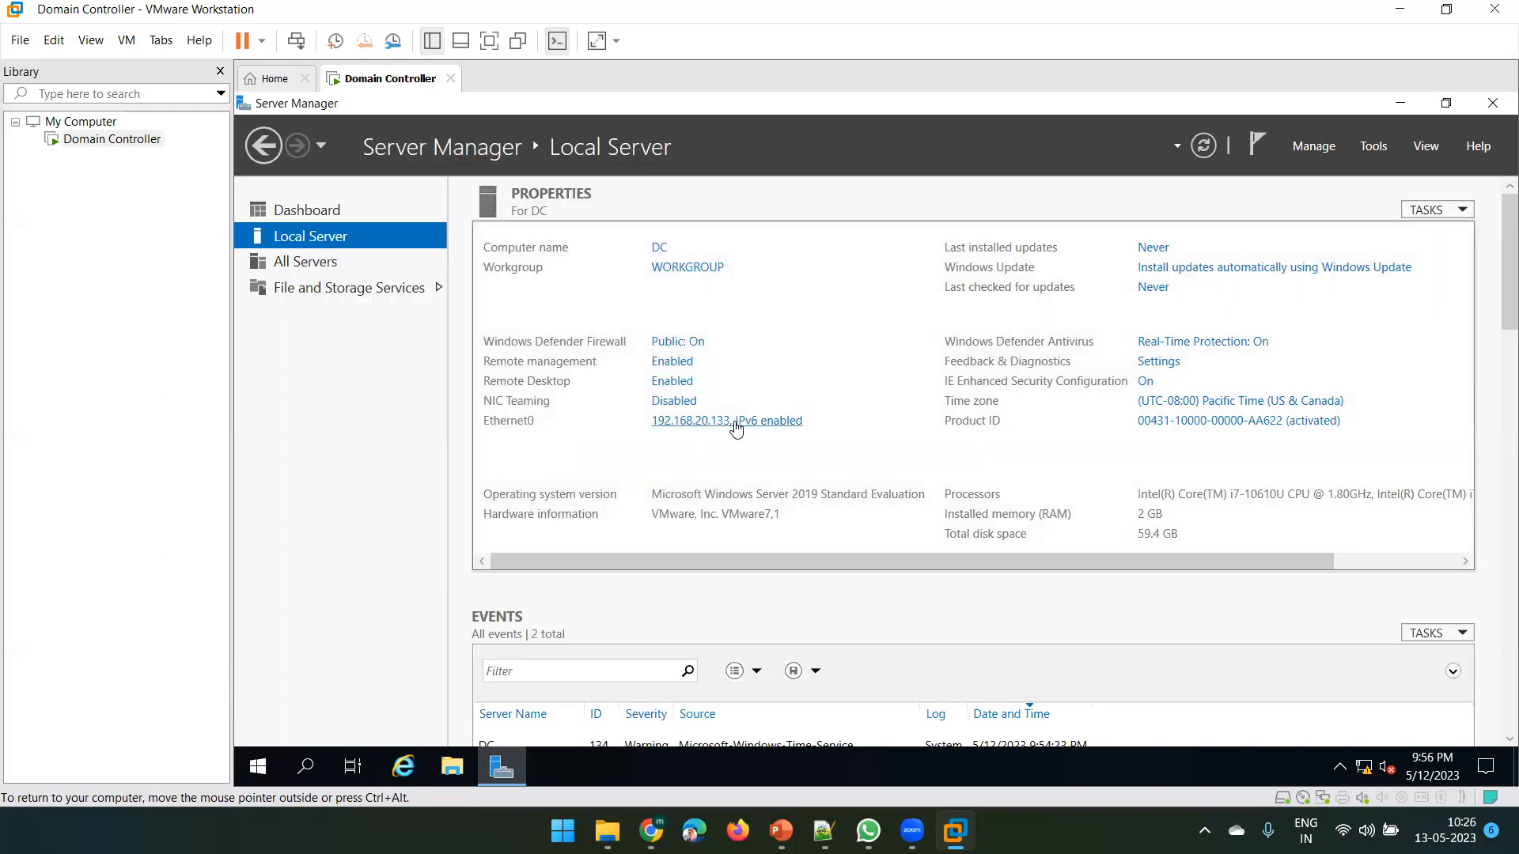
{"action": "double_click", "coordinate": [422, 252]}
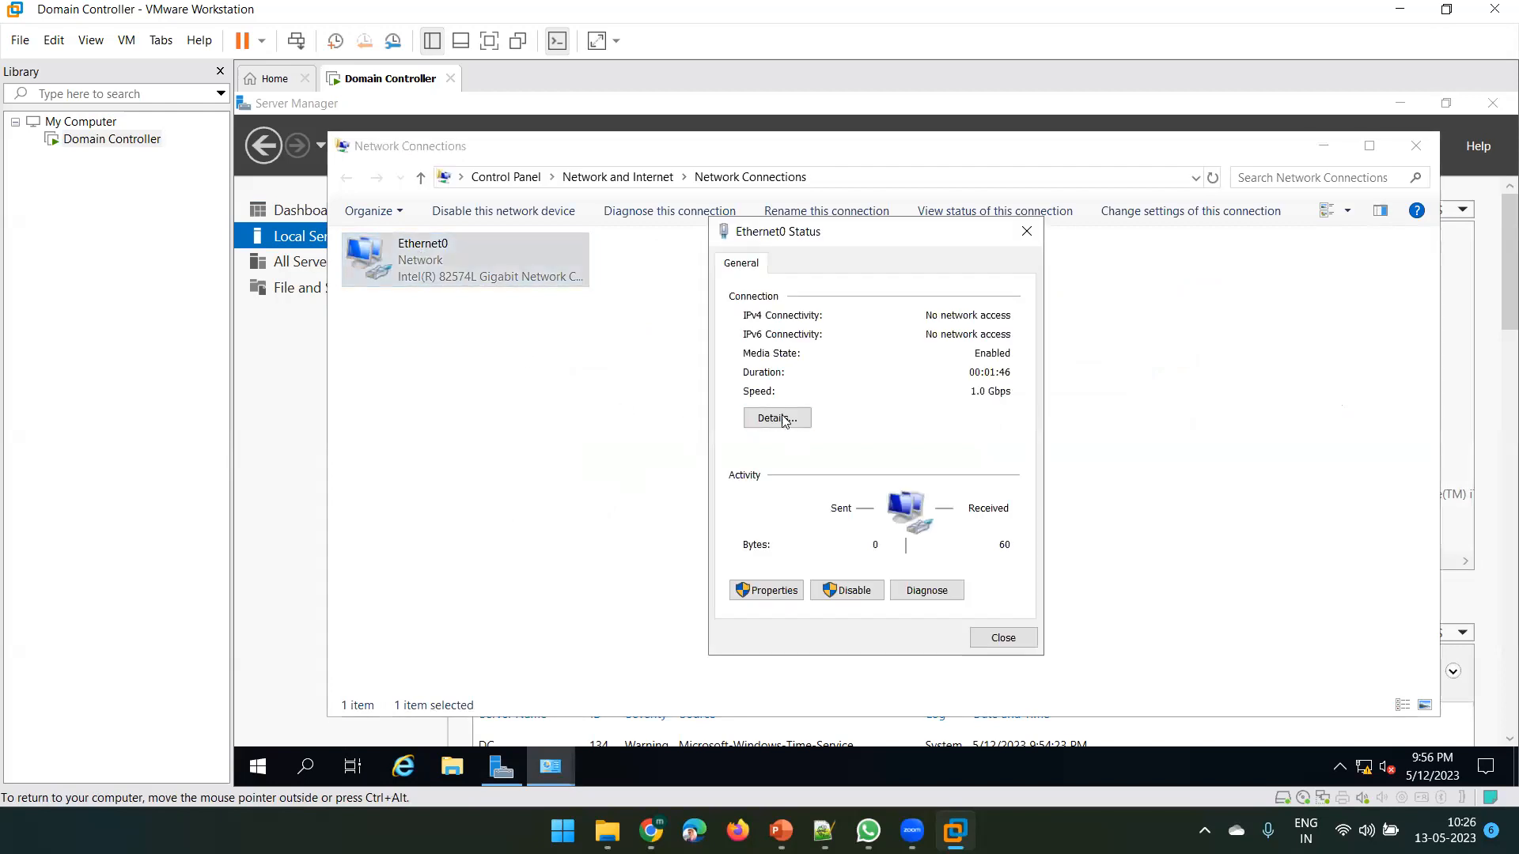
{"action": "left_click", "coordinate": [767, 590]}
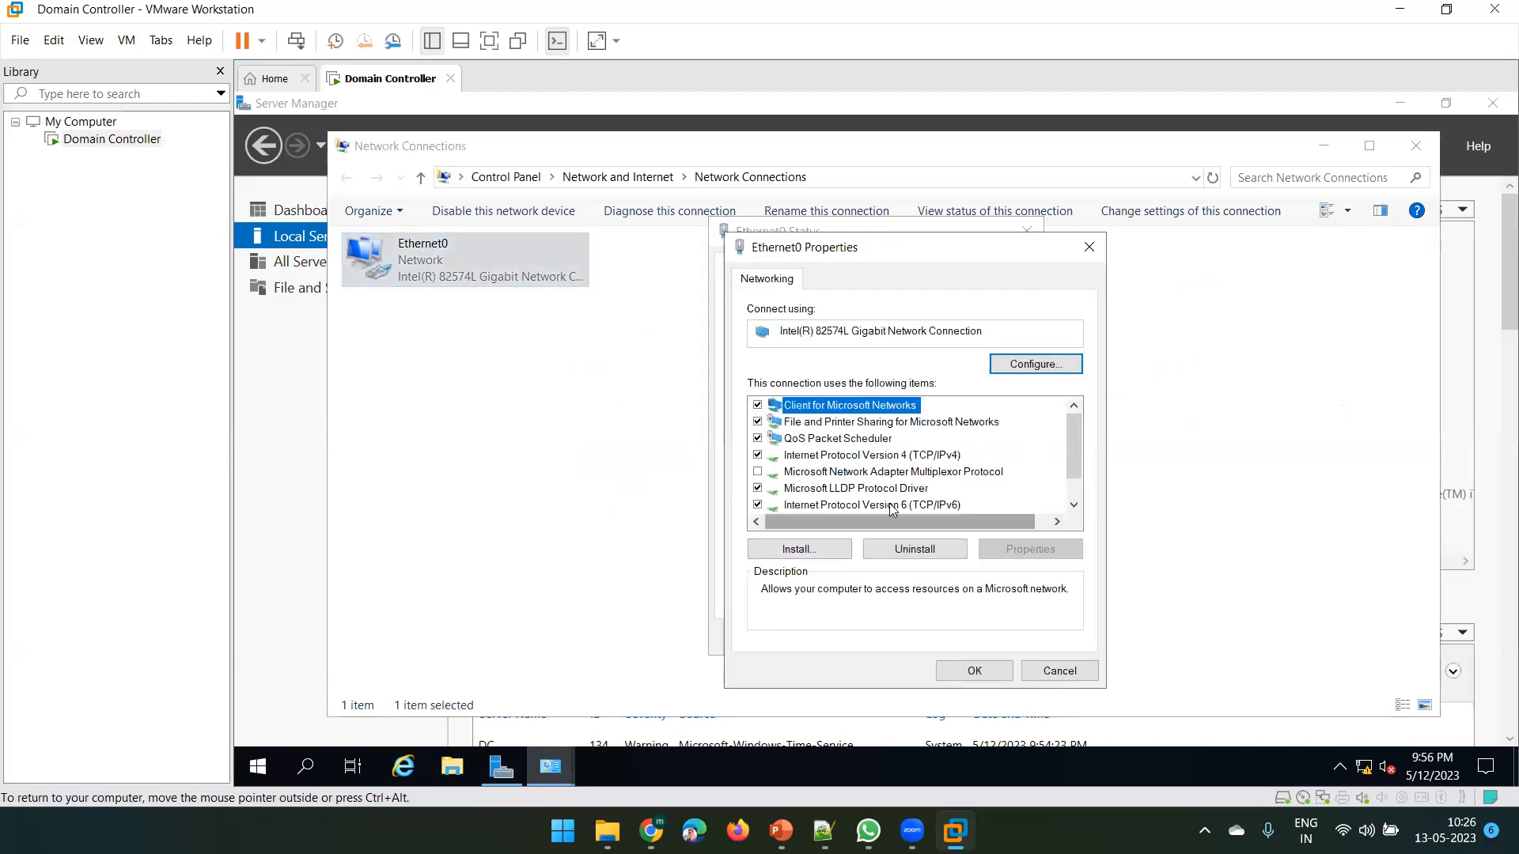
{"action": "double_click", "coordinate": [865, 455]}
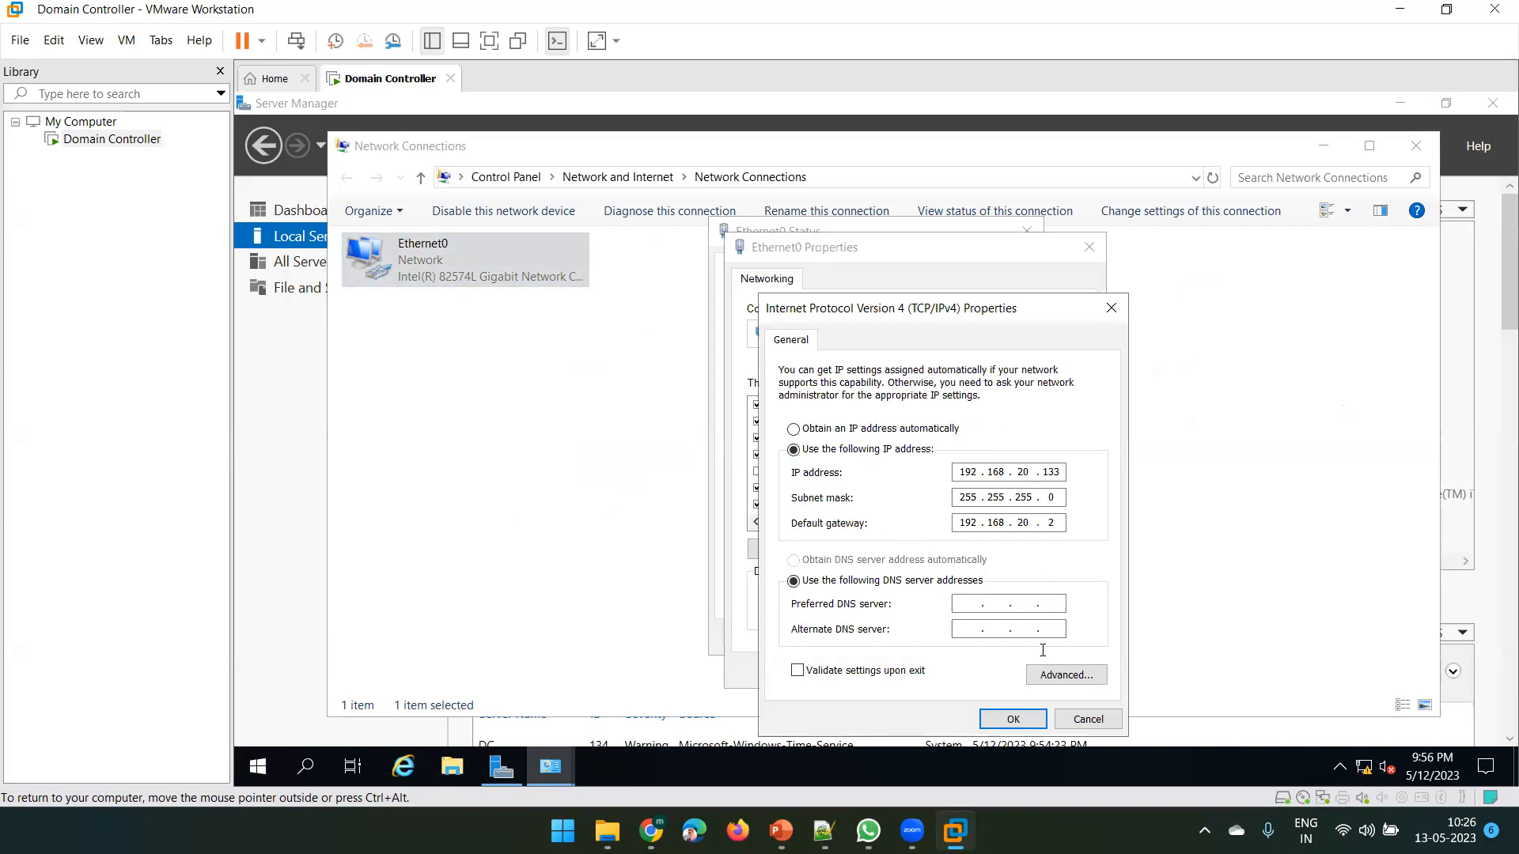
{"action": "left_click", "coordinate": [1011, 717]}
{"action": "left_click", "coordinate": [1071, 672]}
{"action": "left_click", "coordinate": [1013, 640]}
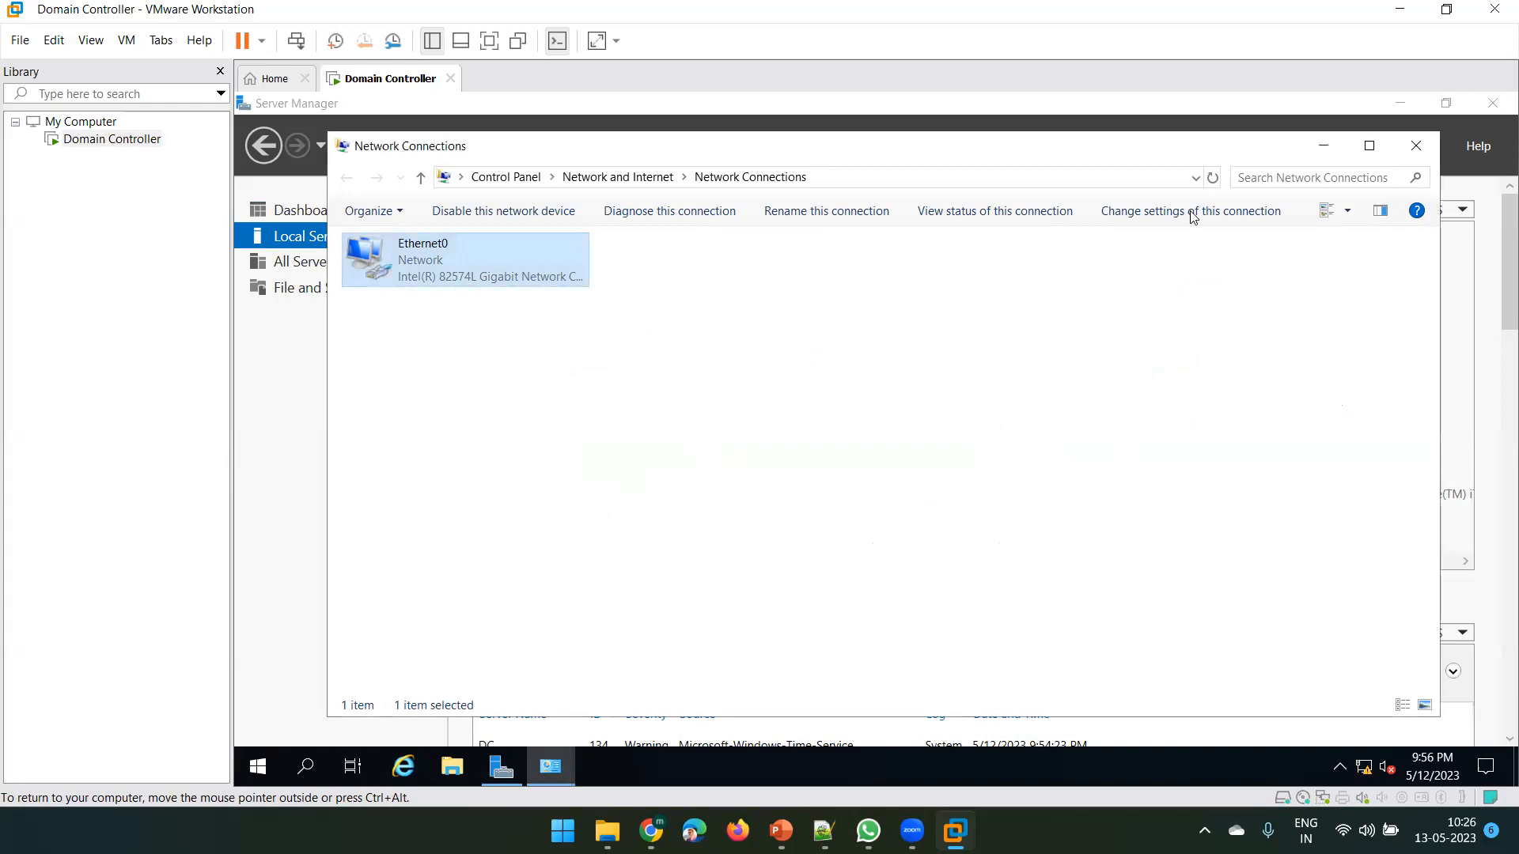
{"action": "left_click", "coordinate": [1417, 147]}
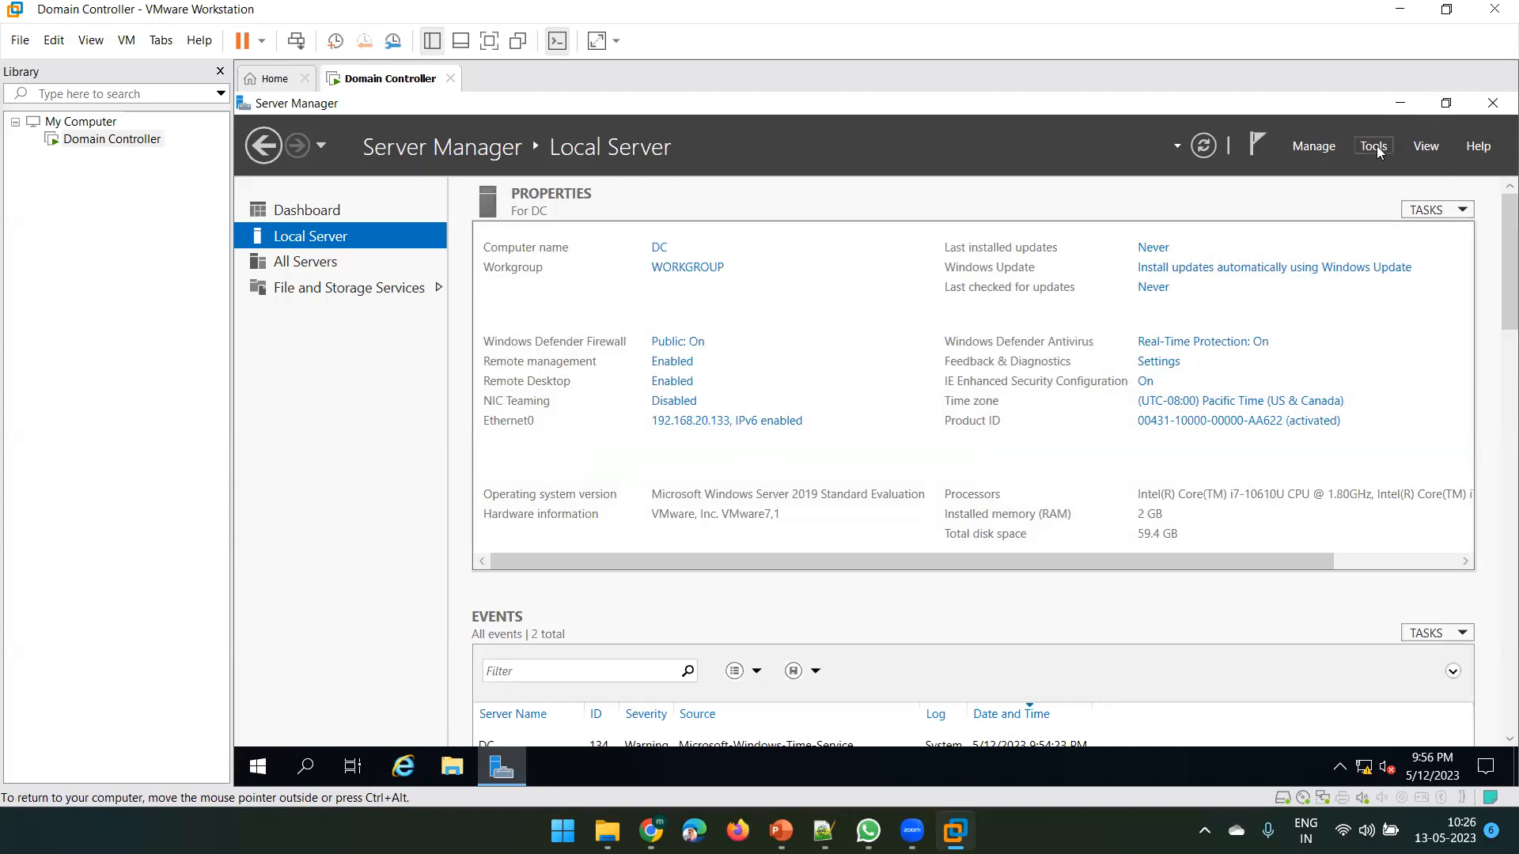
Start the Add Roles and Features wizard with role-based installation targeting server DC
{"action": "left_click", "coordinate": [1313, 147]}
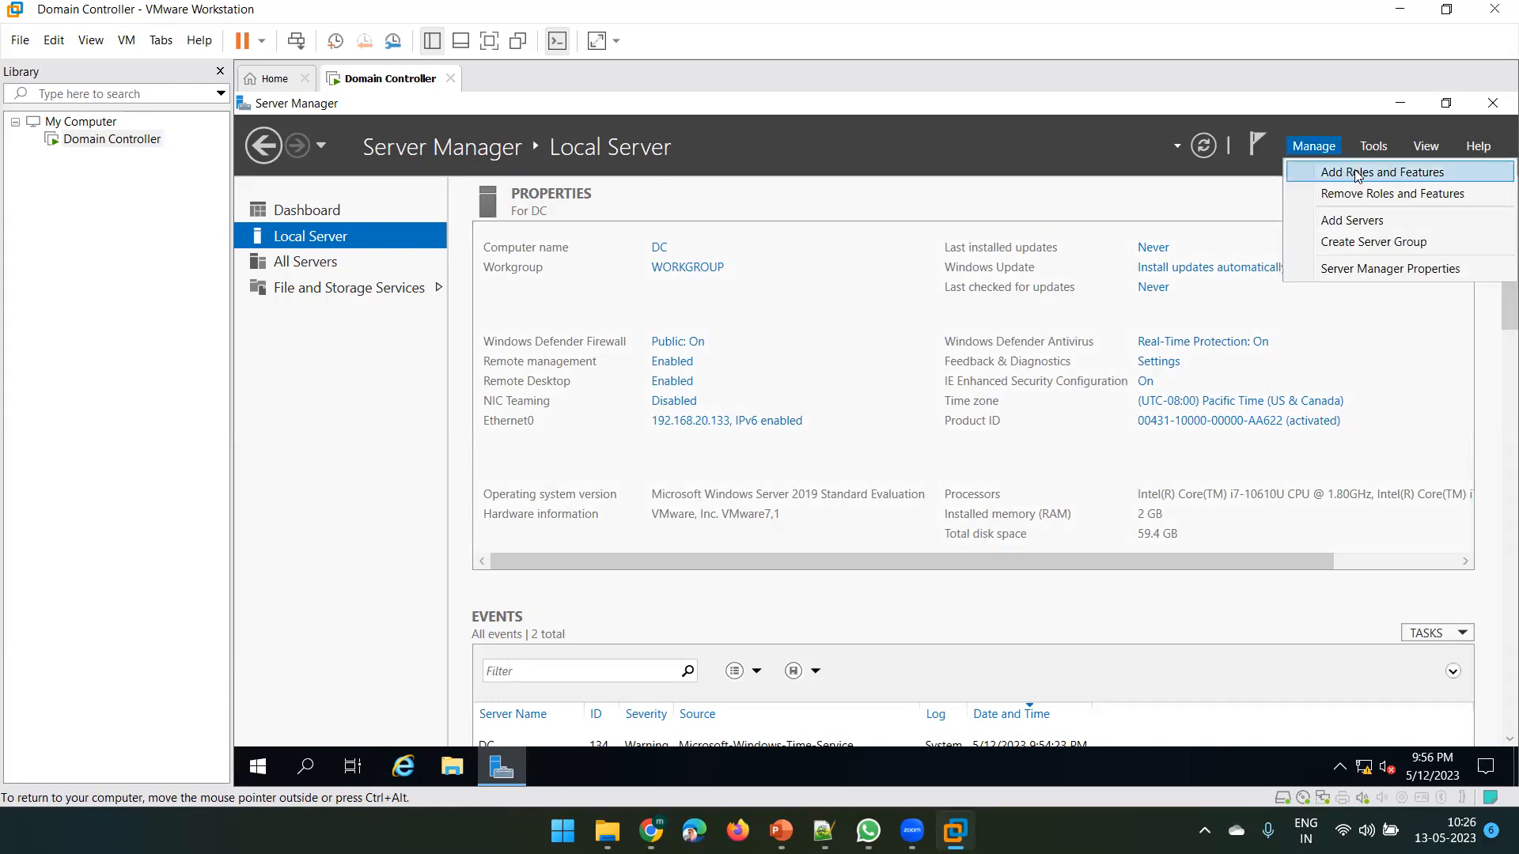
{"action": "left_click", "coordinate": [1336, 172]}
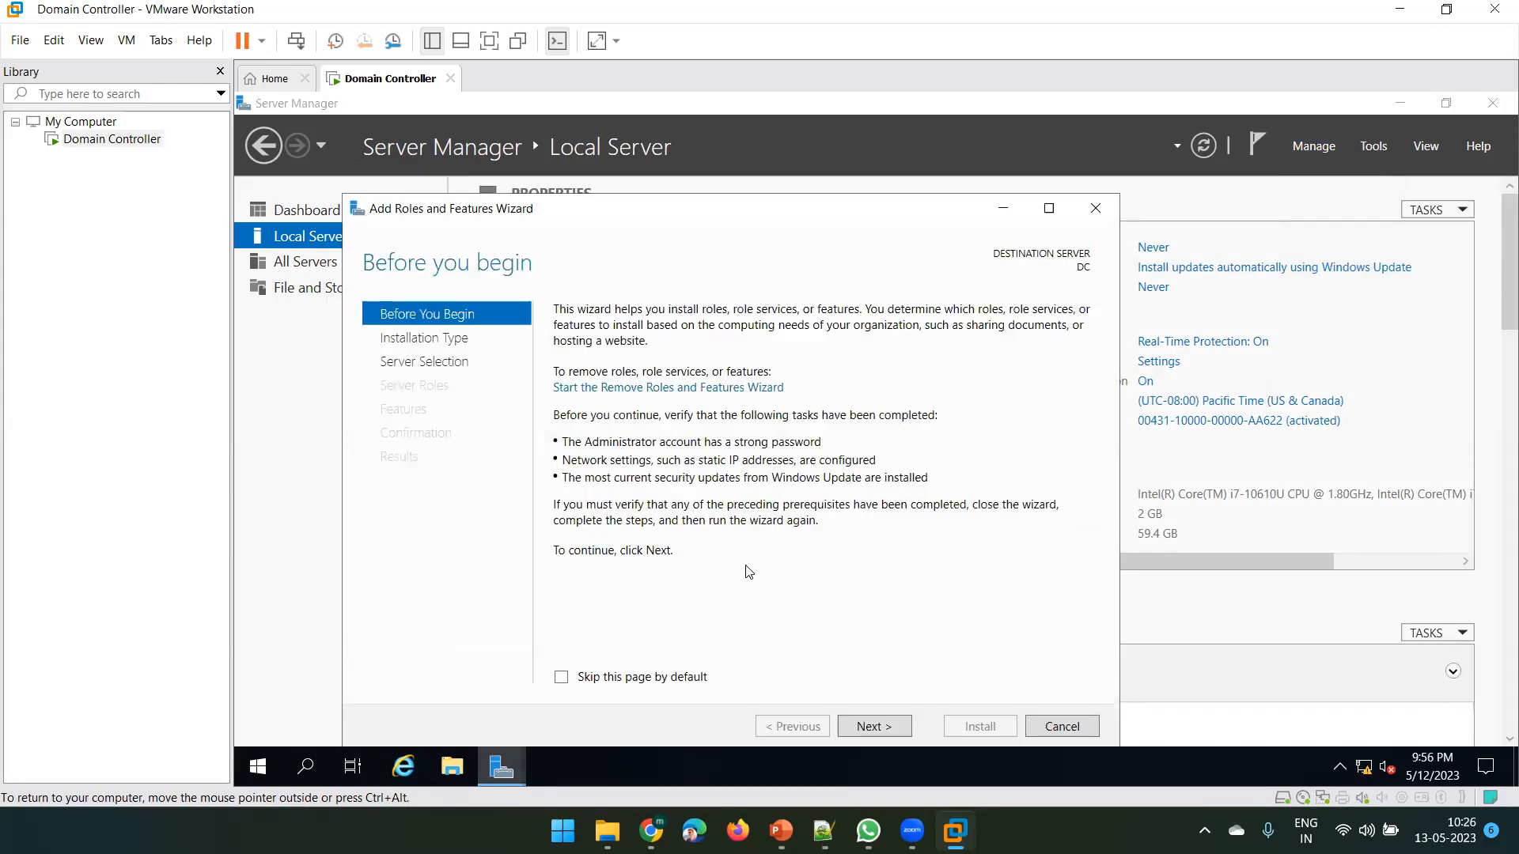
{"action": "left_click", "coordinate": [872, 727]}
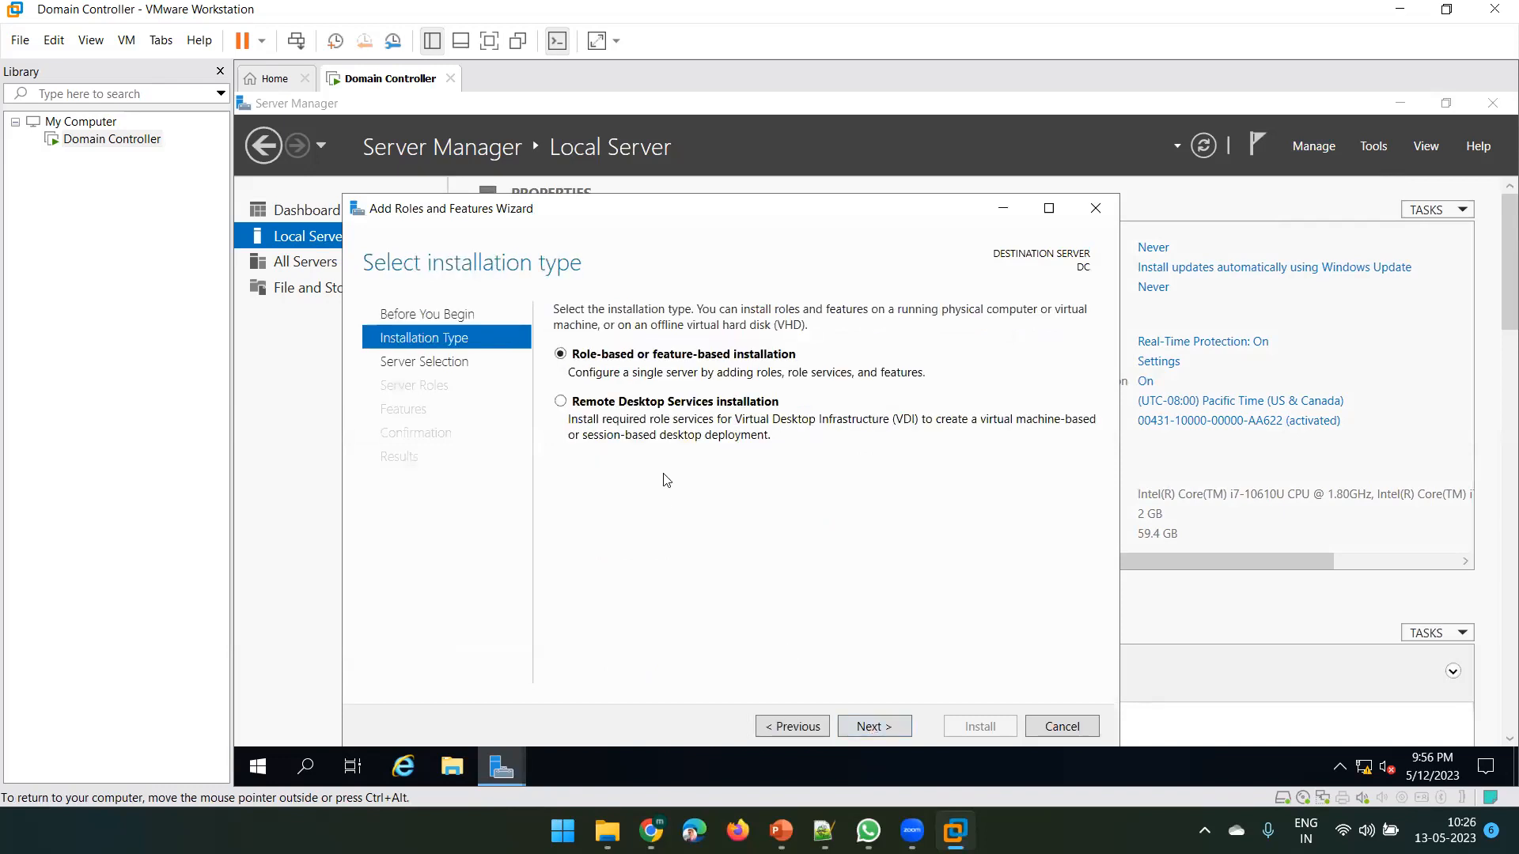
{"action": "left_click", "coordinate": [874, 727]}
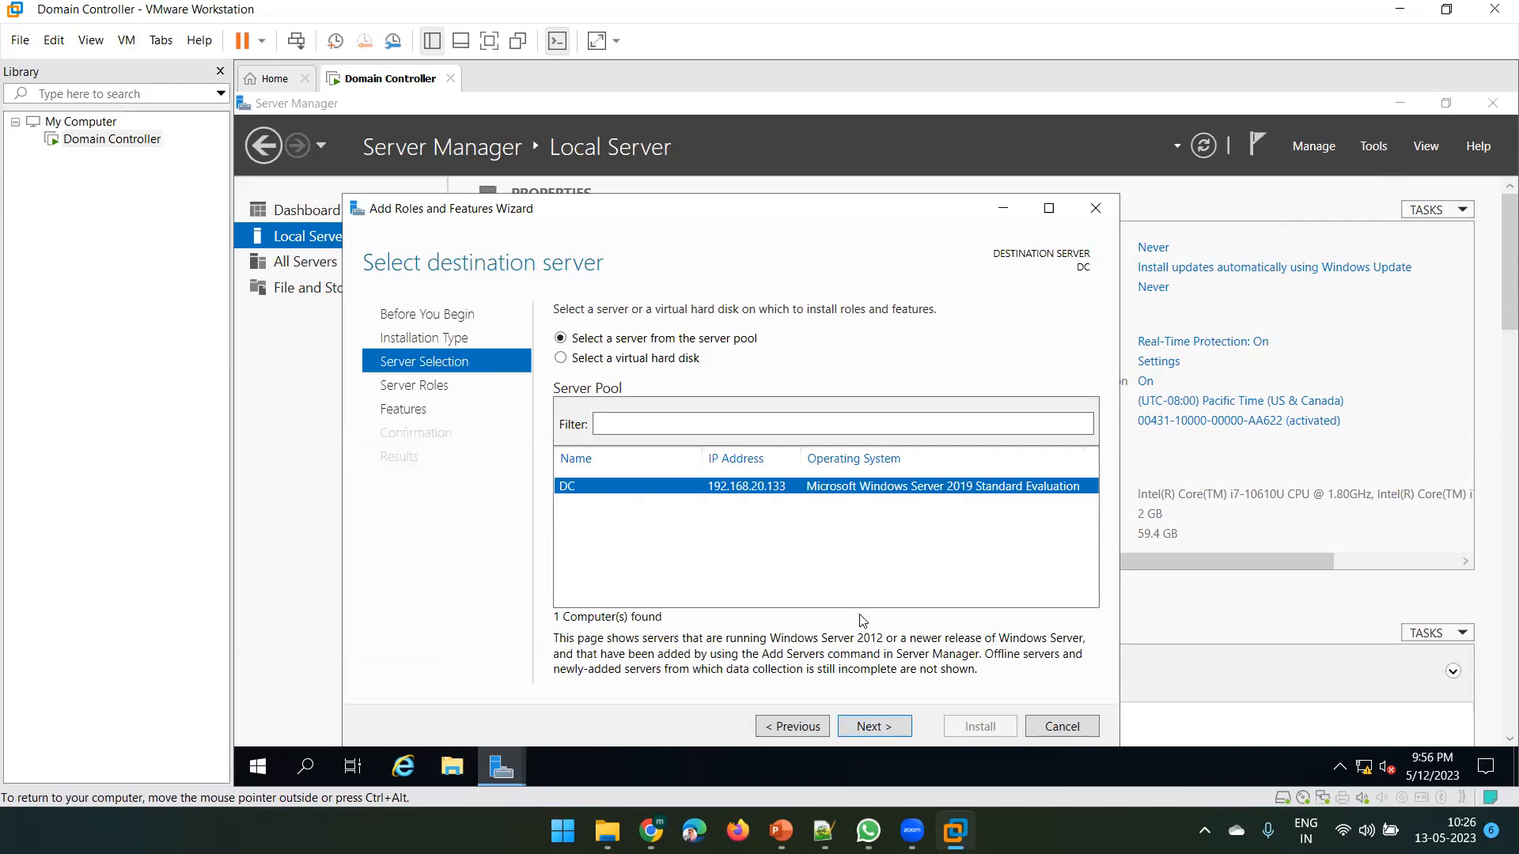
{"action": "left_click", "coordinate": [876, 725]}
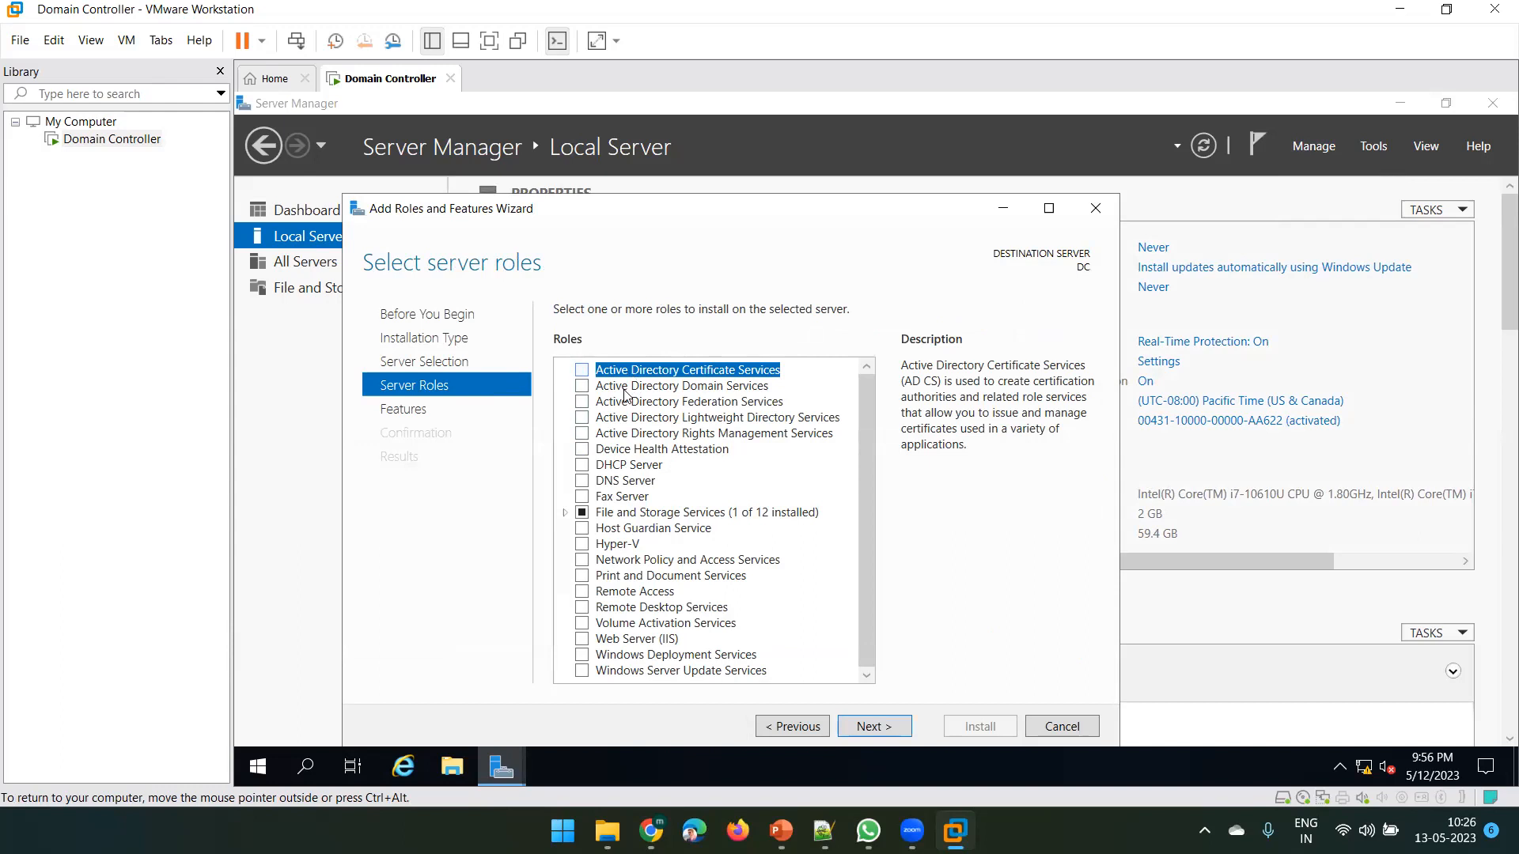
Select Active Directory Domain Services, DHCP Server and DNS Server roles, adding their management tools
{"action": "left_click", "coordinate": [583, 387]}
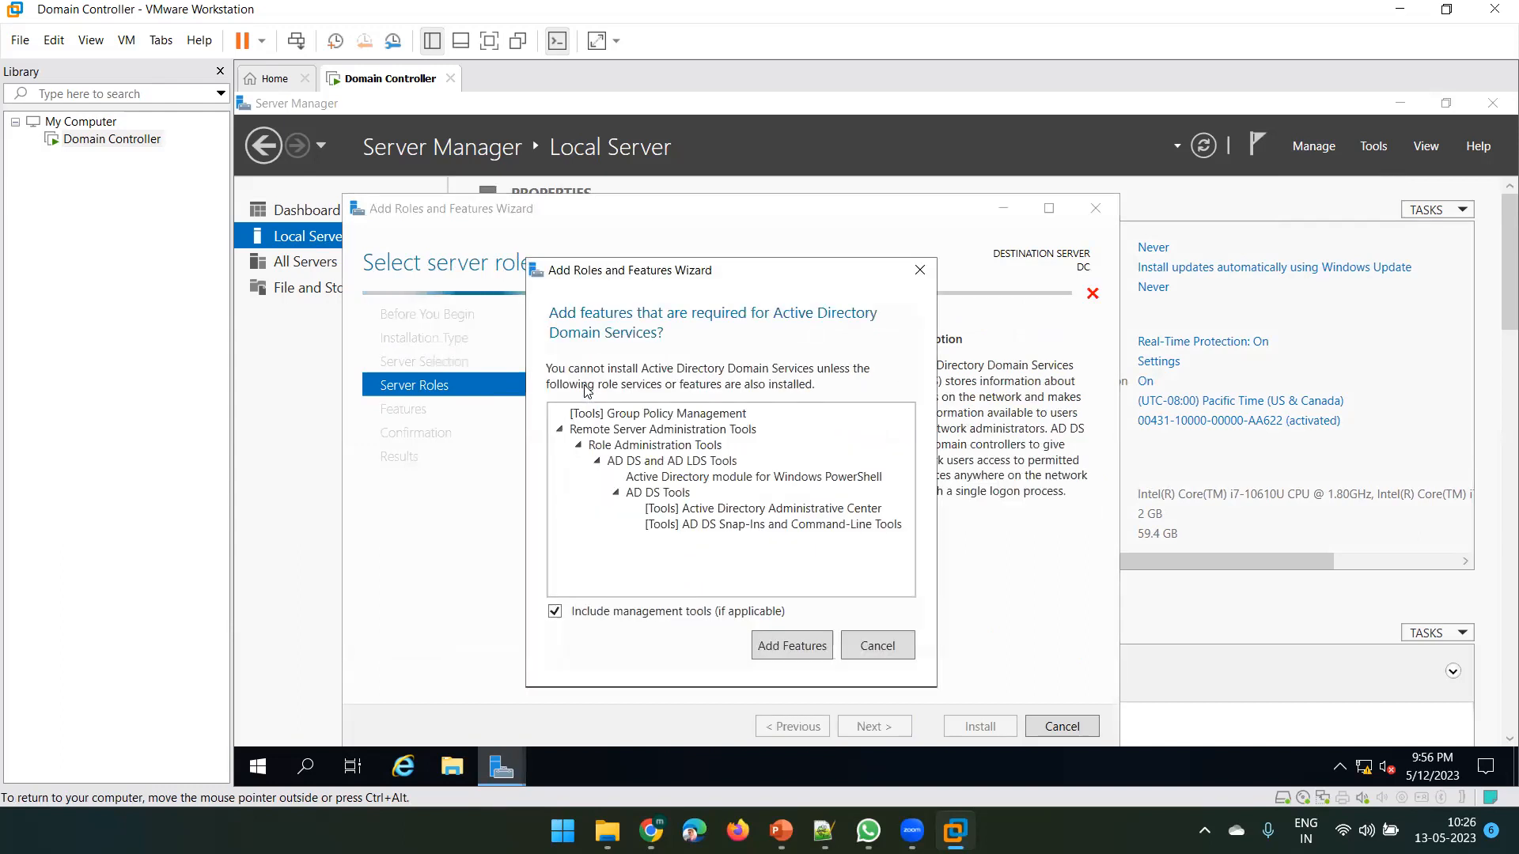
{"action": "left_click", "coordinate": [791, 647]}
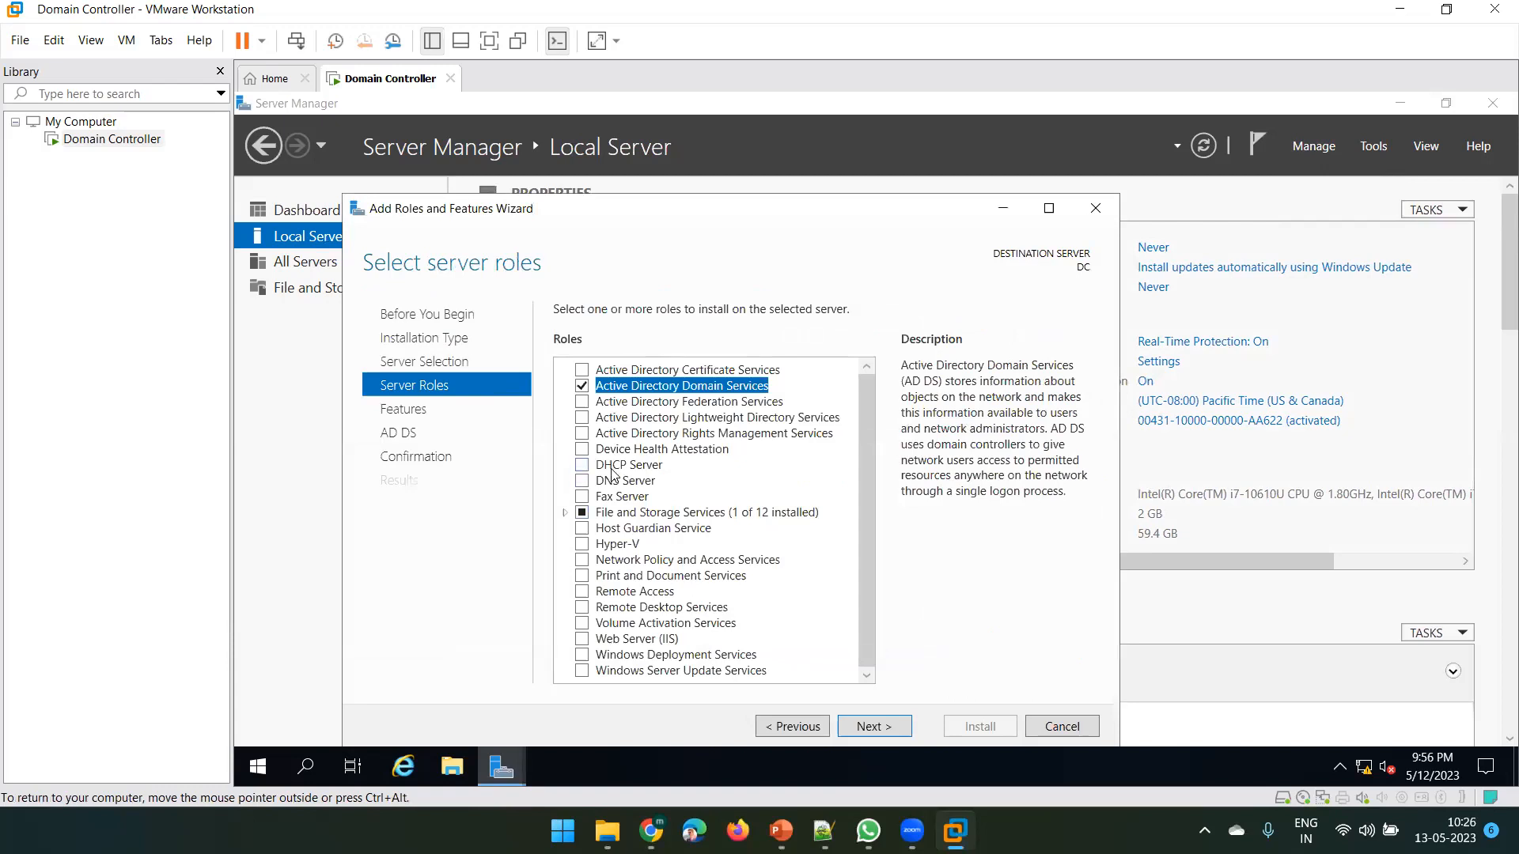
{"action": "left_click", "coordinate": [584, 469]}
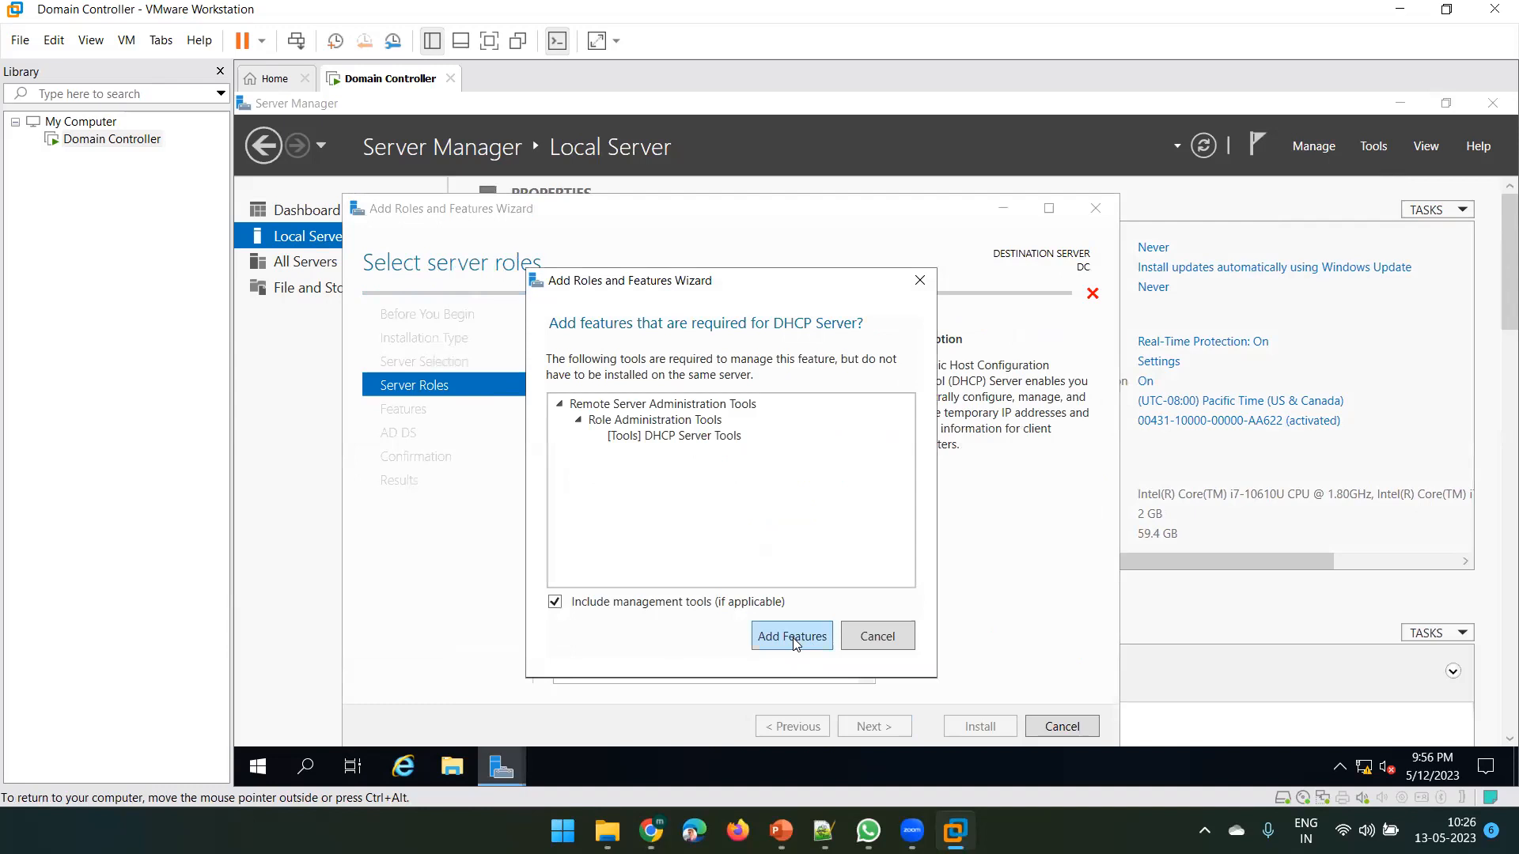
{"action": "left_click", "coordinate": [792, 640]}
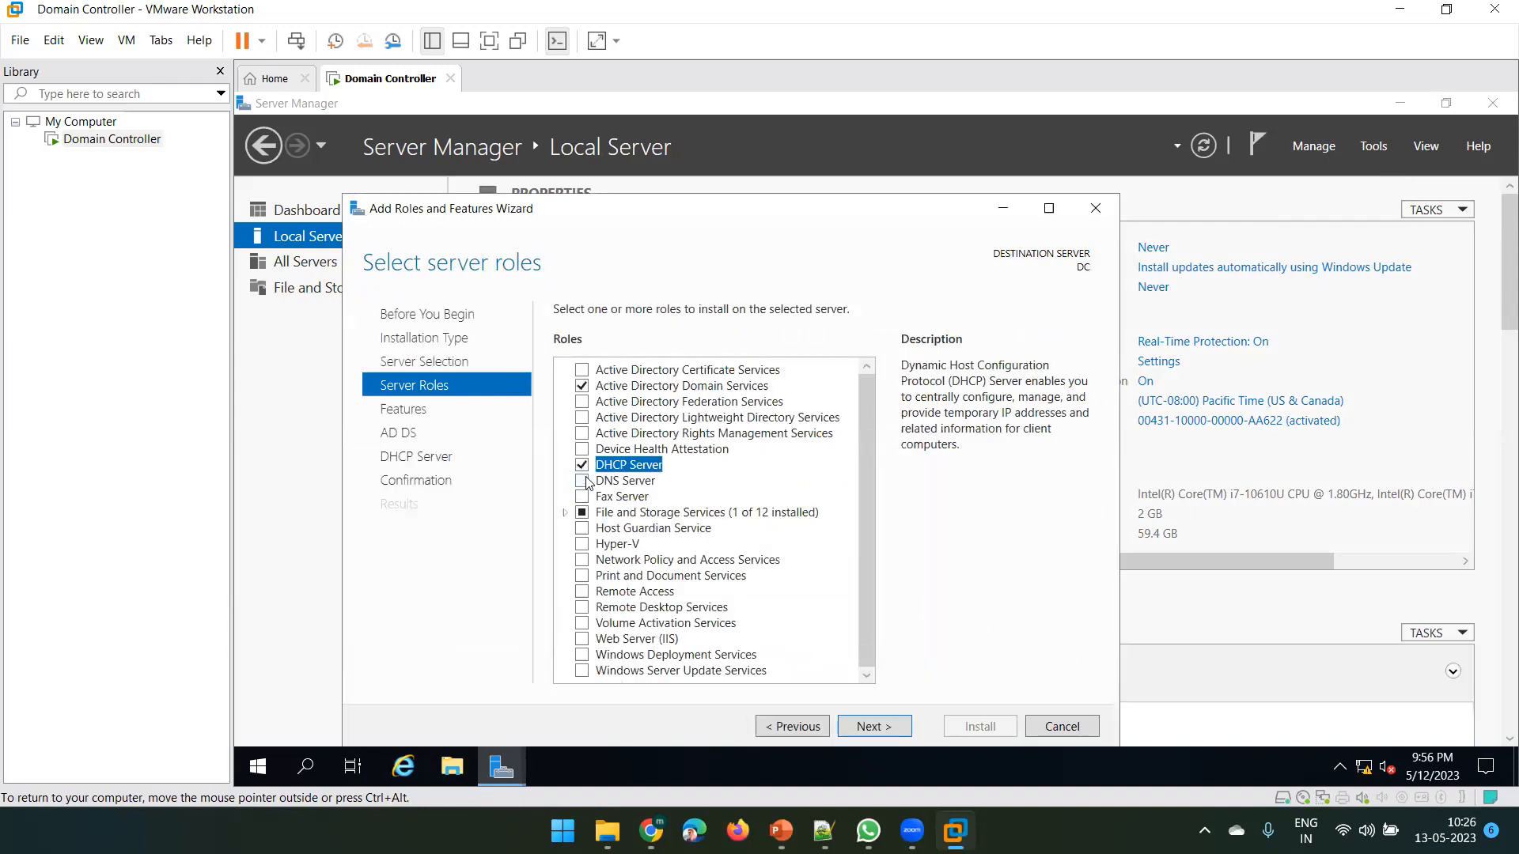
{"action": "left_click", "coordinate": [586, 482]}
{"action": "left_click", "coordinate": [791, 636]}
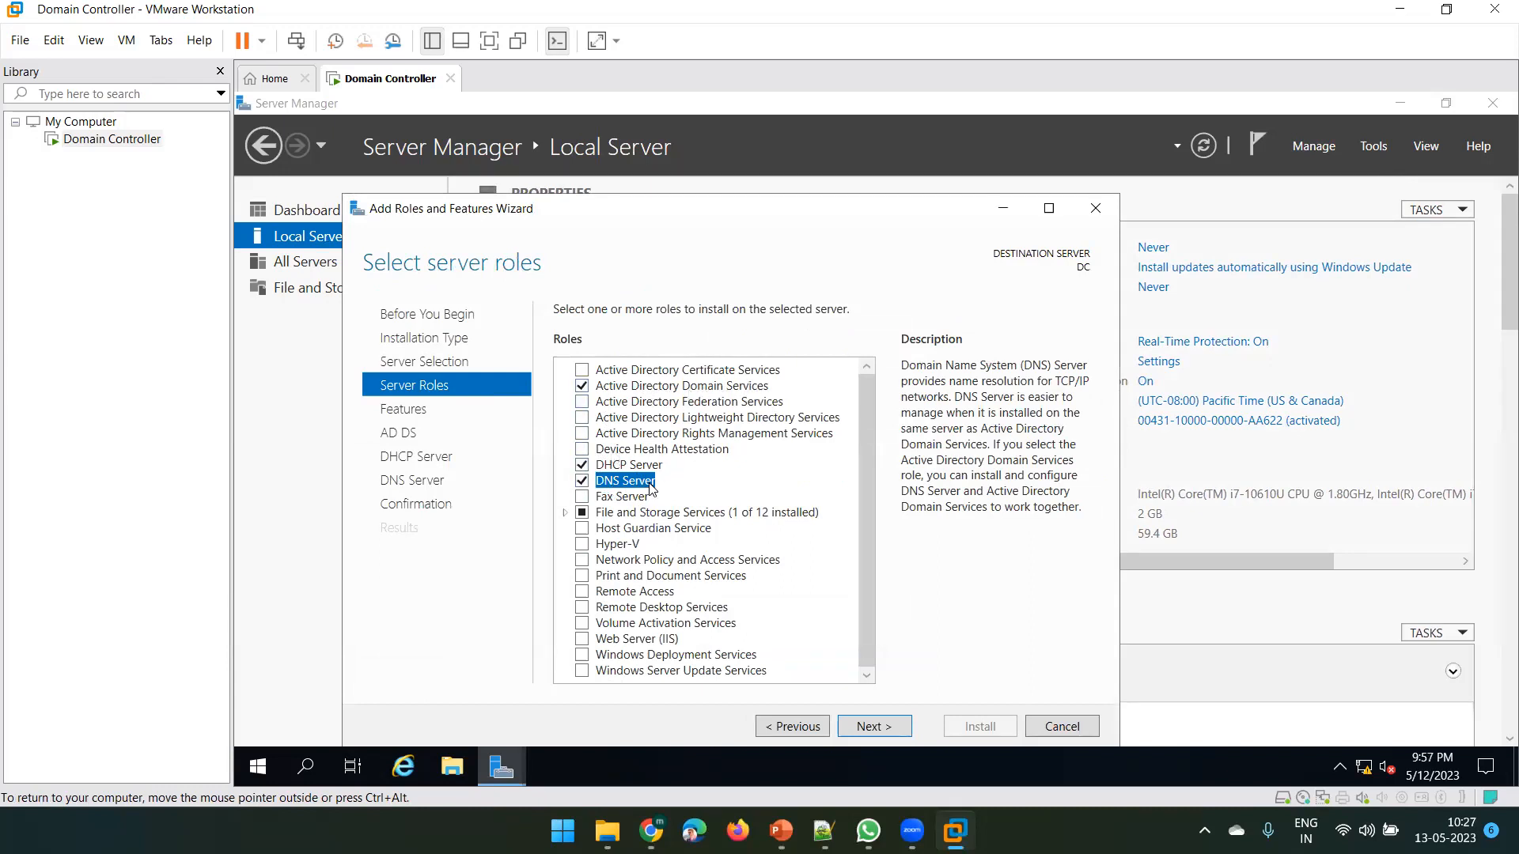
{"action": "left_click", "coordinate": [886, 725]}
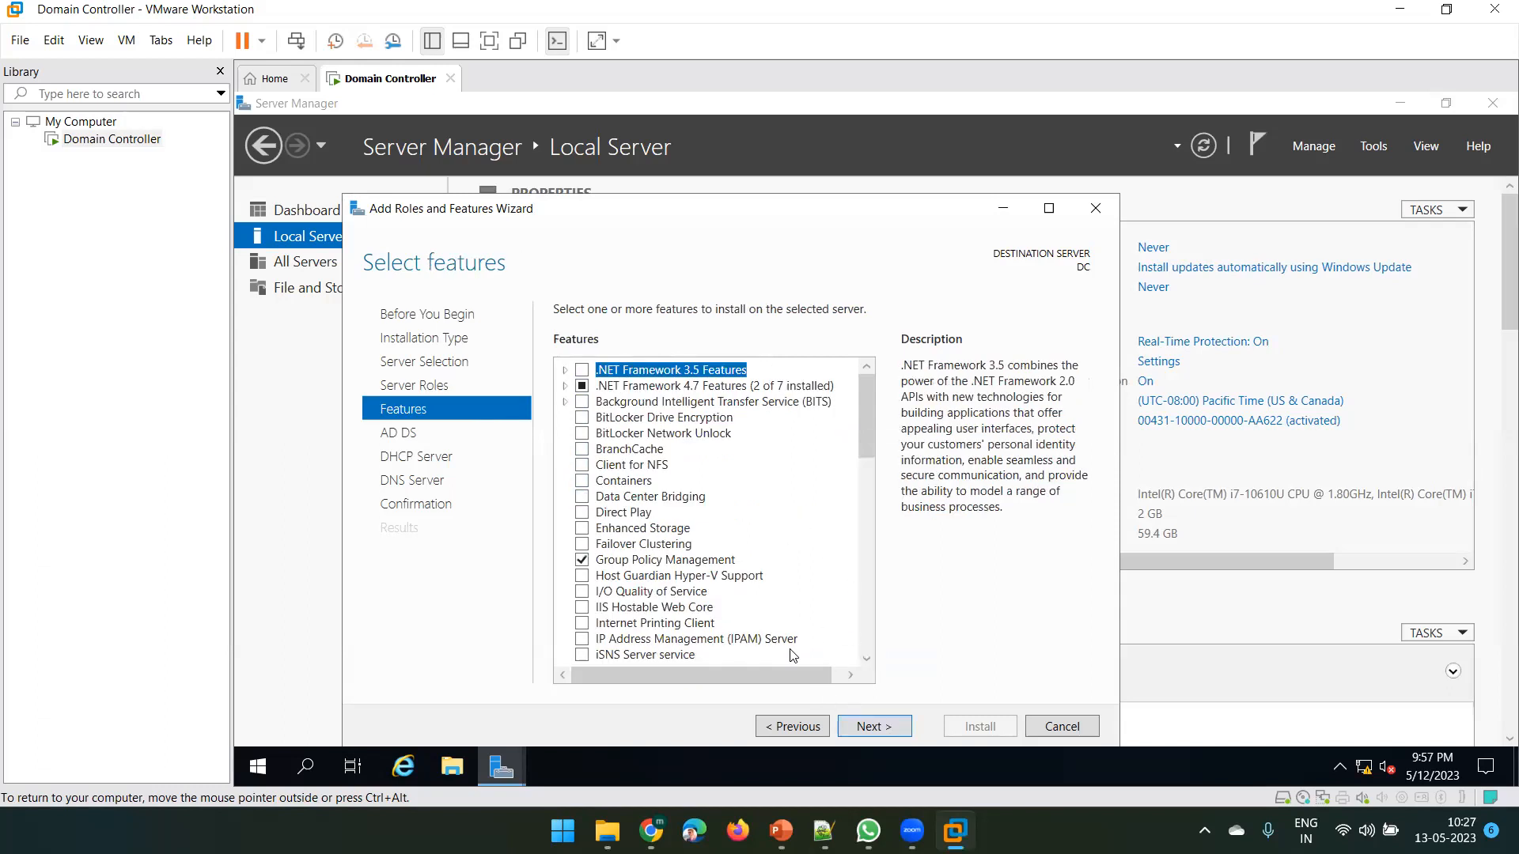
Review the roles list, then advance through Features, AD DS, DHCP Server and DNS Server pages to Confirmation
{"action": "left_click", "coordinate": [794, 728]}
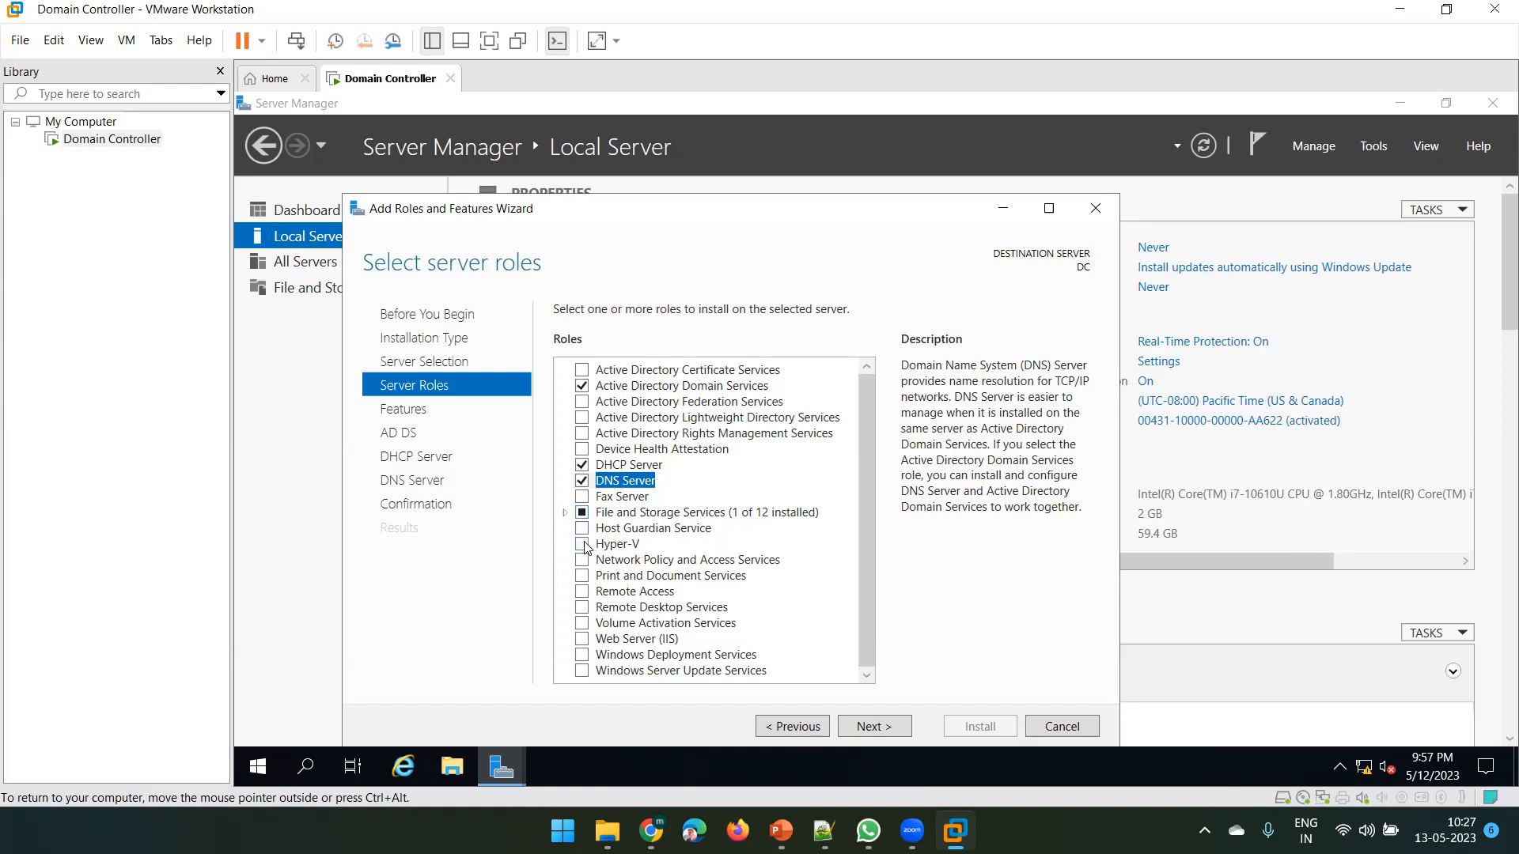
{"action": "left_click", "coordinate": [633, 546]}
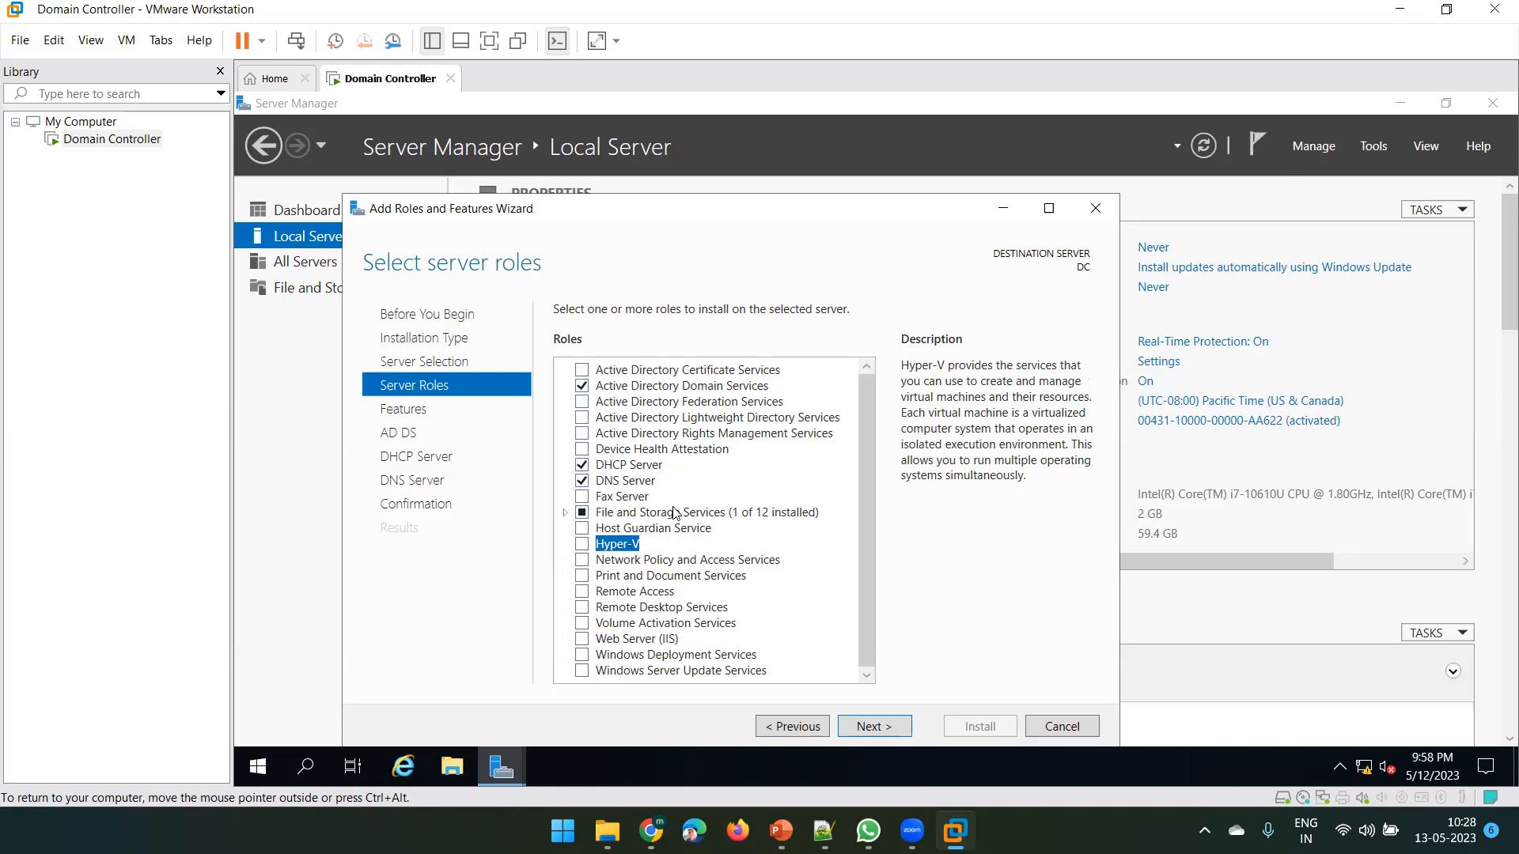
{"action": "left_click", "coordinate": [877, 726]}
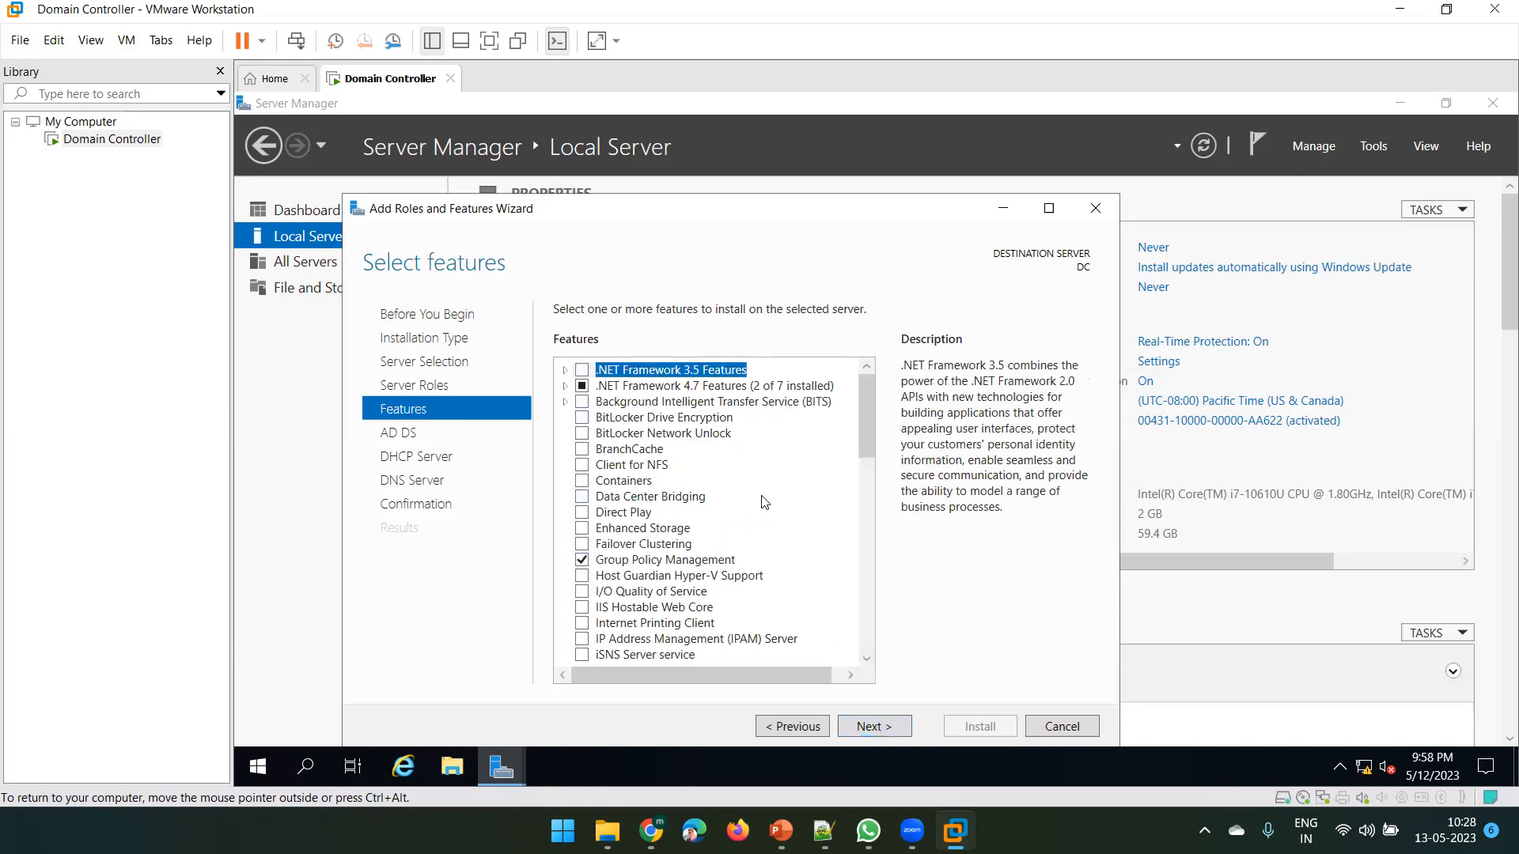
{"action": "left_click", "coordinate": [881, 727]}
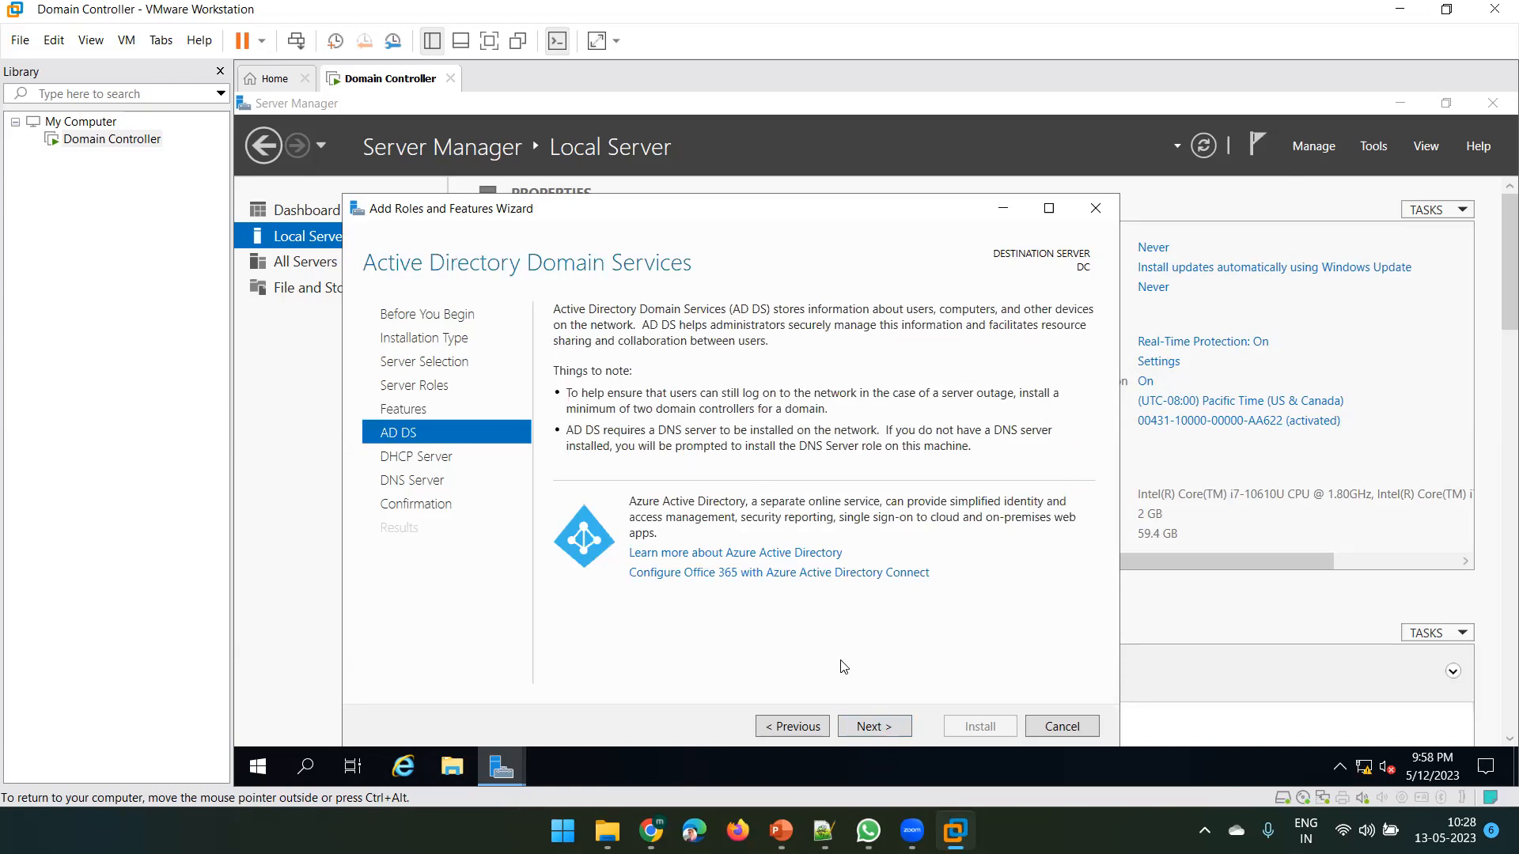
{"action": "left_click", "coordinate": [873, 726]}
{"action": "left_click", "coordinate": [872, 727]}
{"action": "left_click", "coordinate": [872, 726]}
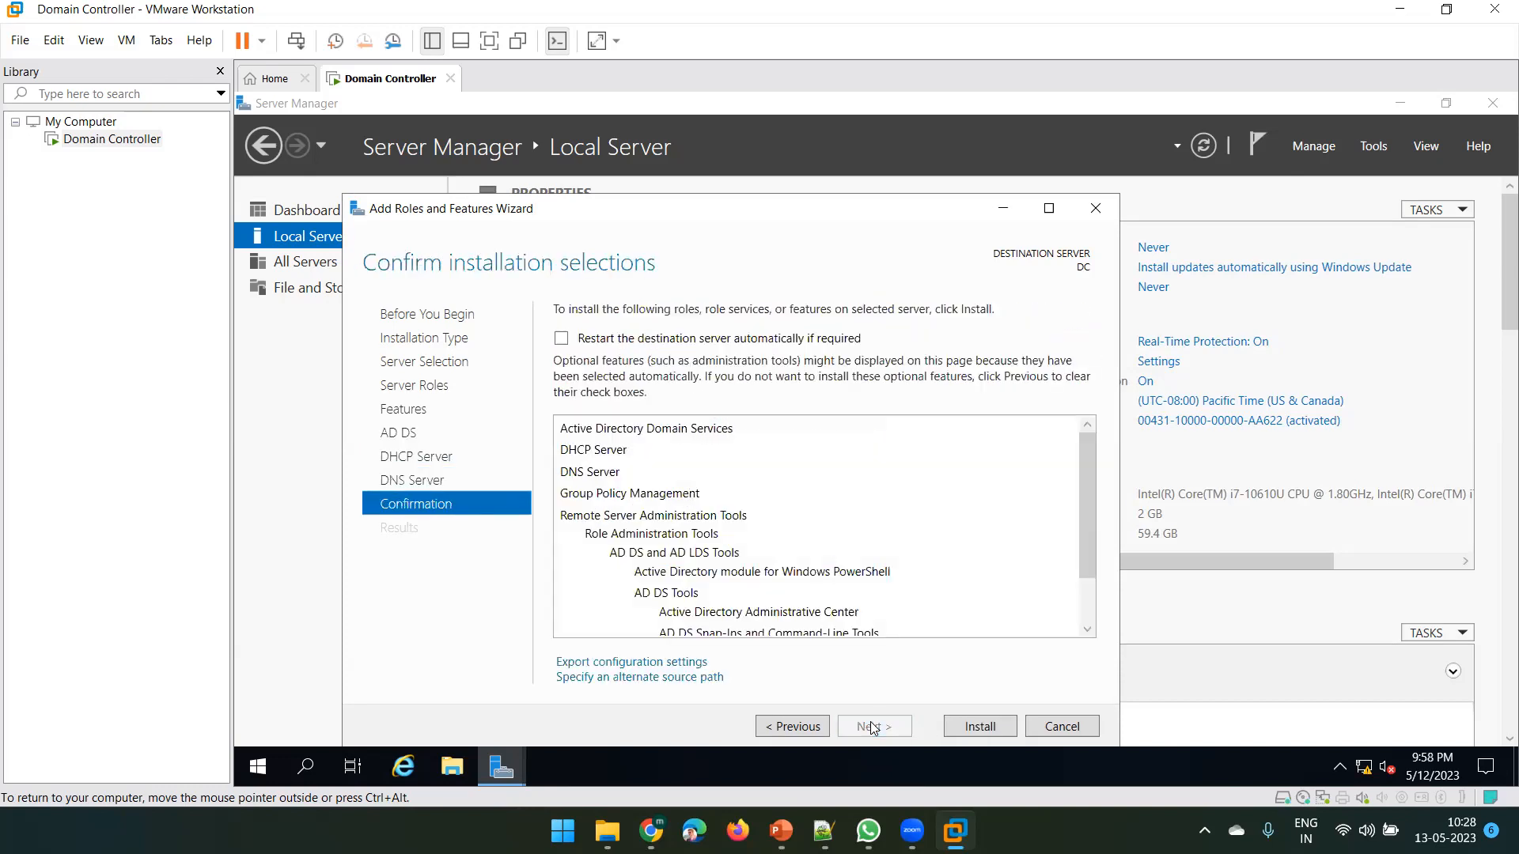
Install AD DS, DHCP Server and DNS Server on DC and wait for the installation to succeed
{"action": "left_click", "coordinate": [978, 725]}
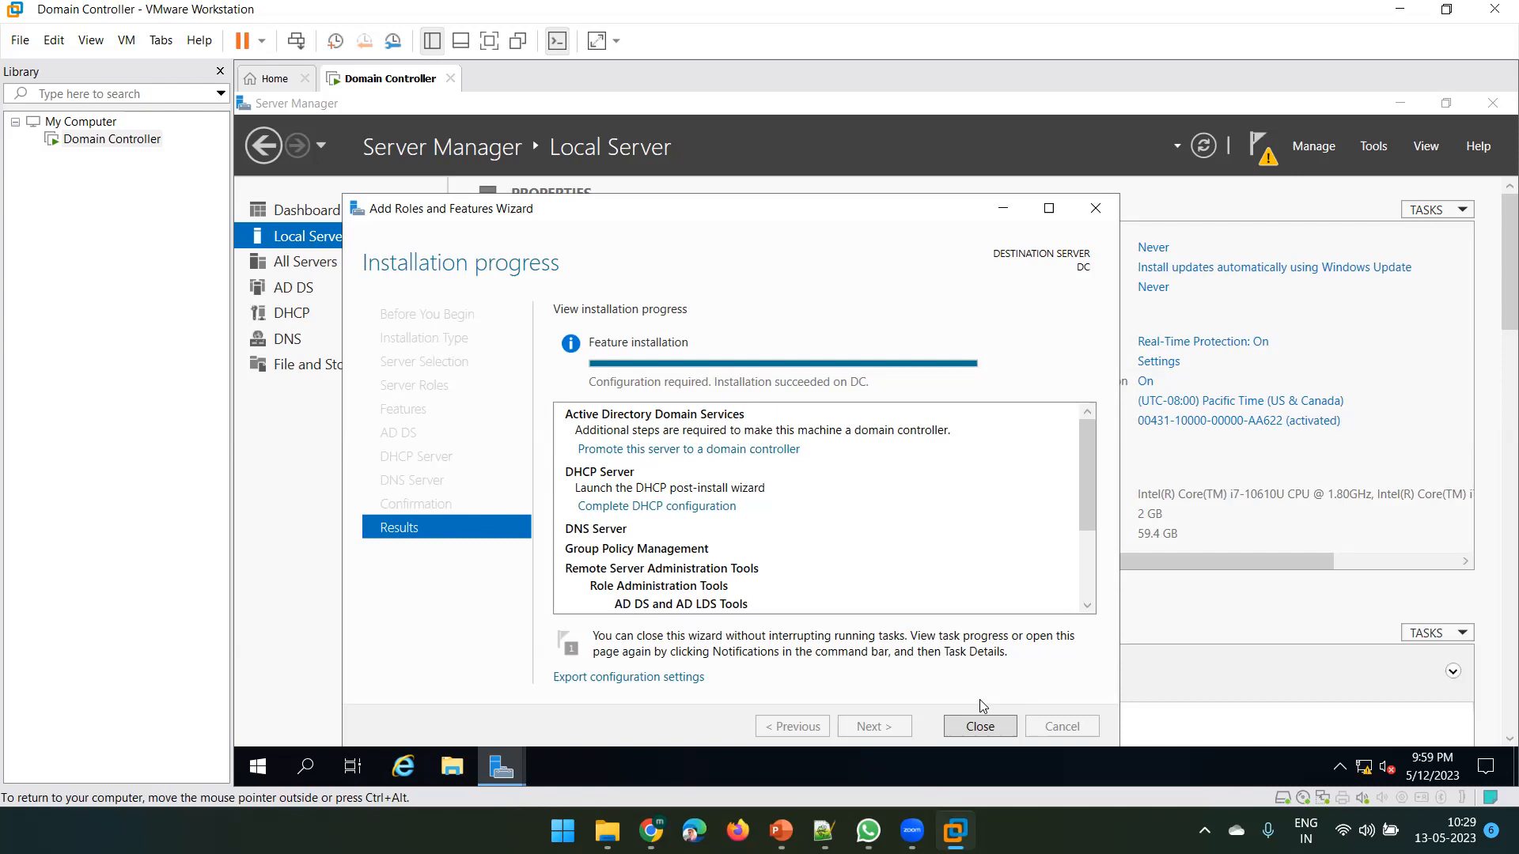
Close the finished wizard and show Server Manager's post-deployment notifications
{"action": "left_click", "coordinate": [981, 726]}
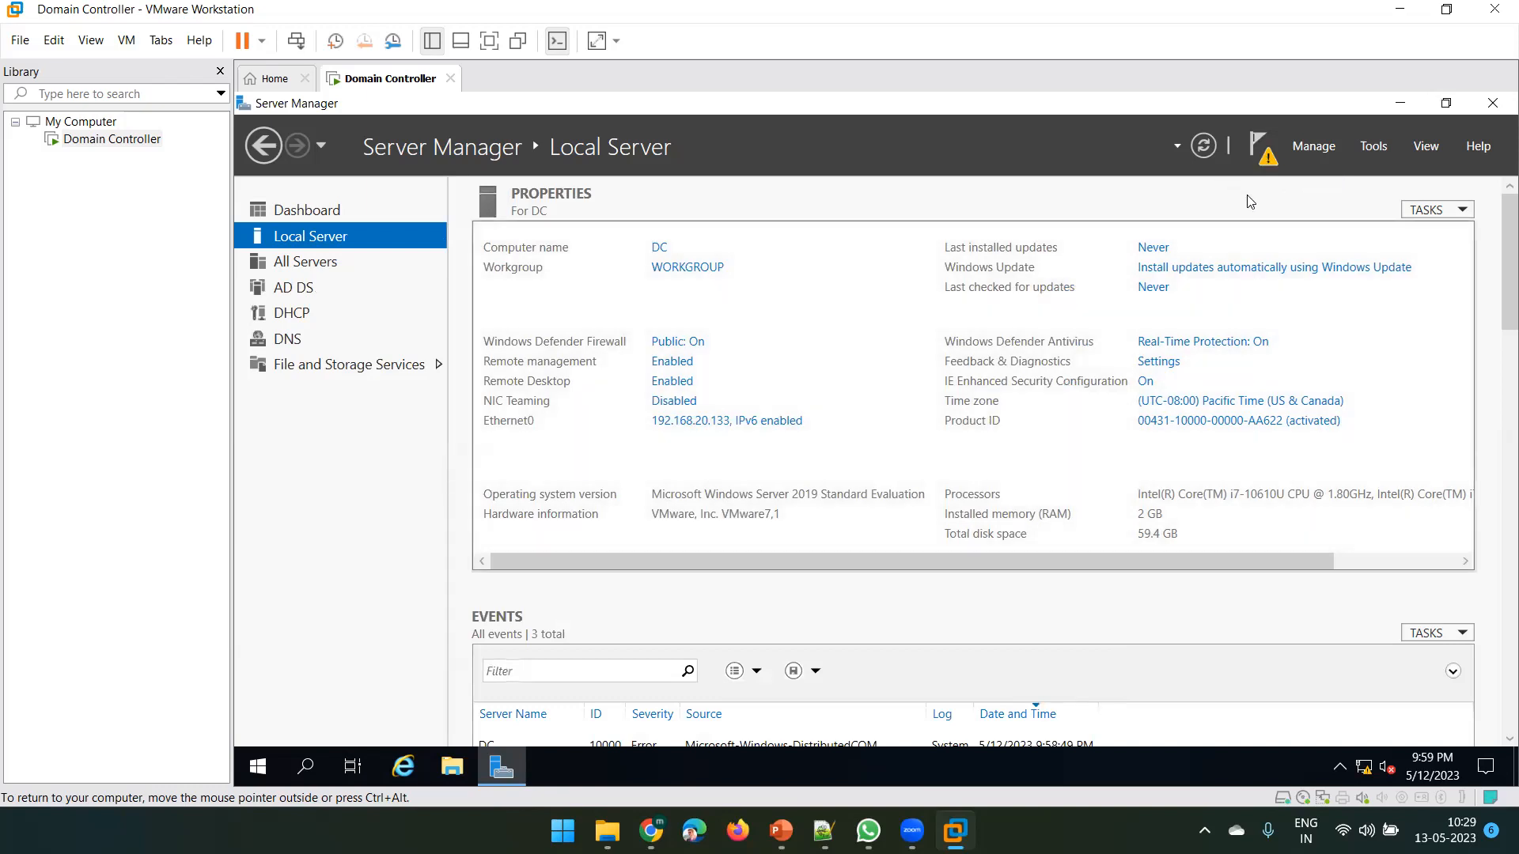
{"action": "left_click", "coordinate": [1258, 154]}
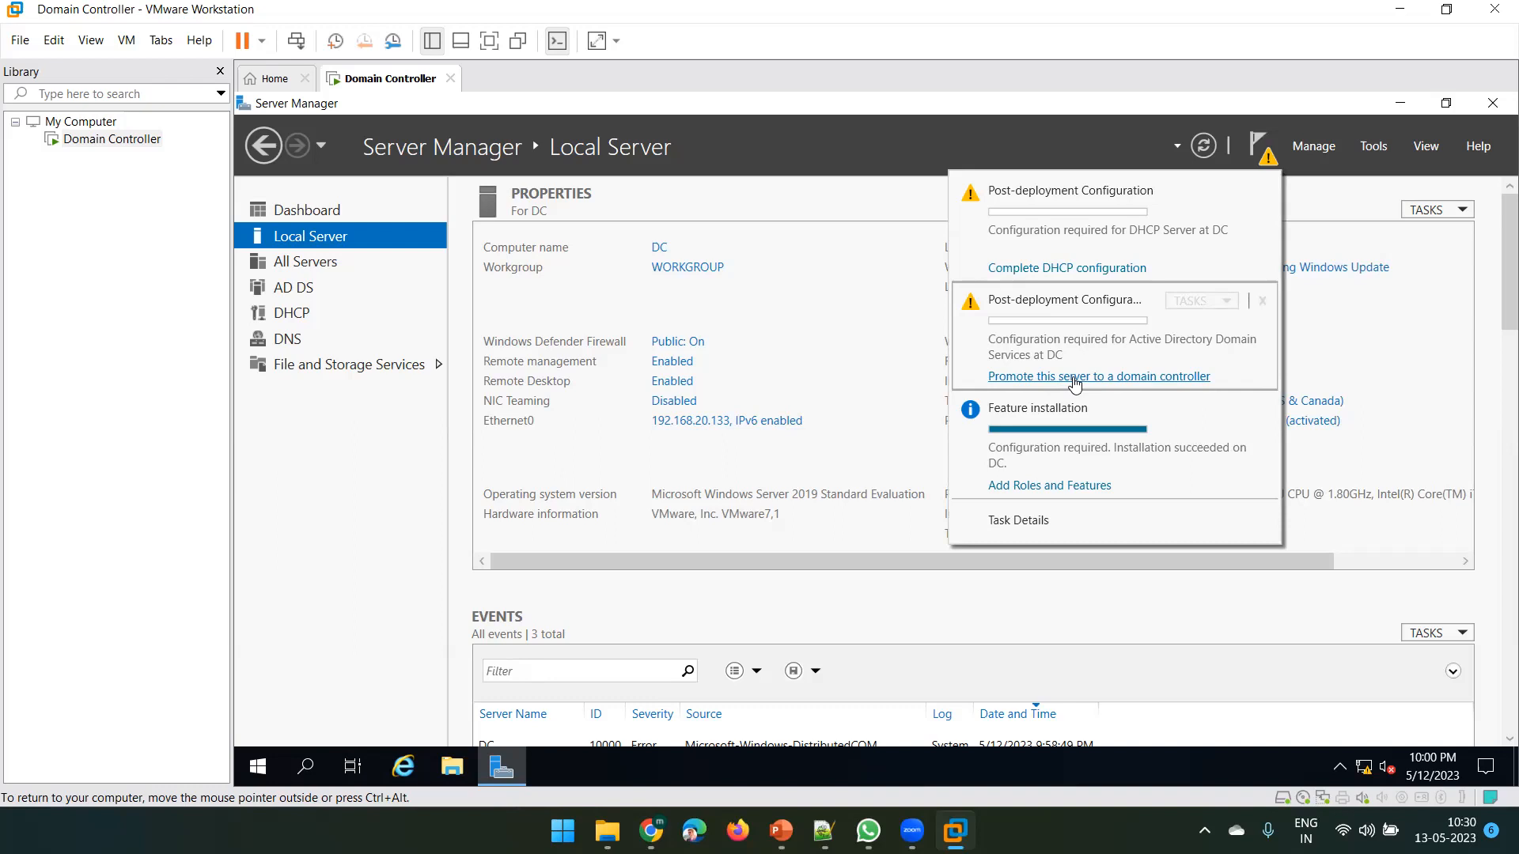
Begin promoting the server, choosing a new forest with root domain TechMTech.com
{"action": "left_click", "coordinate": [1114, 379]}
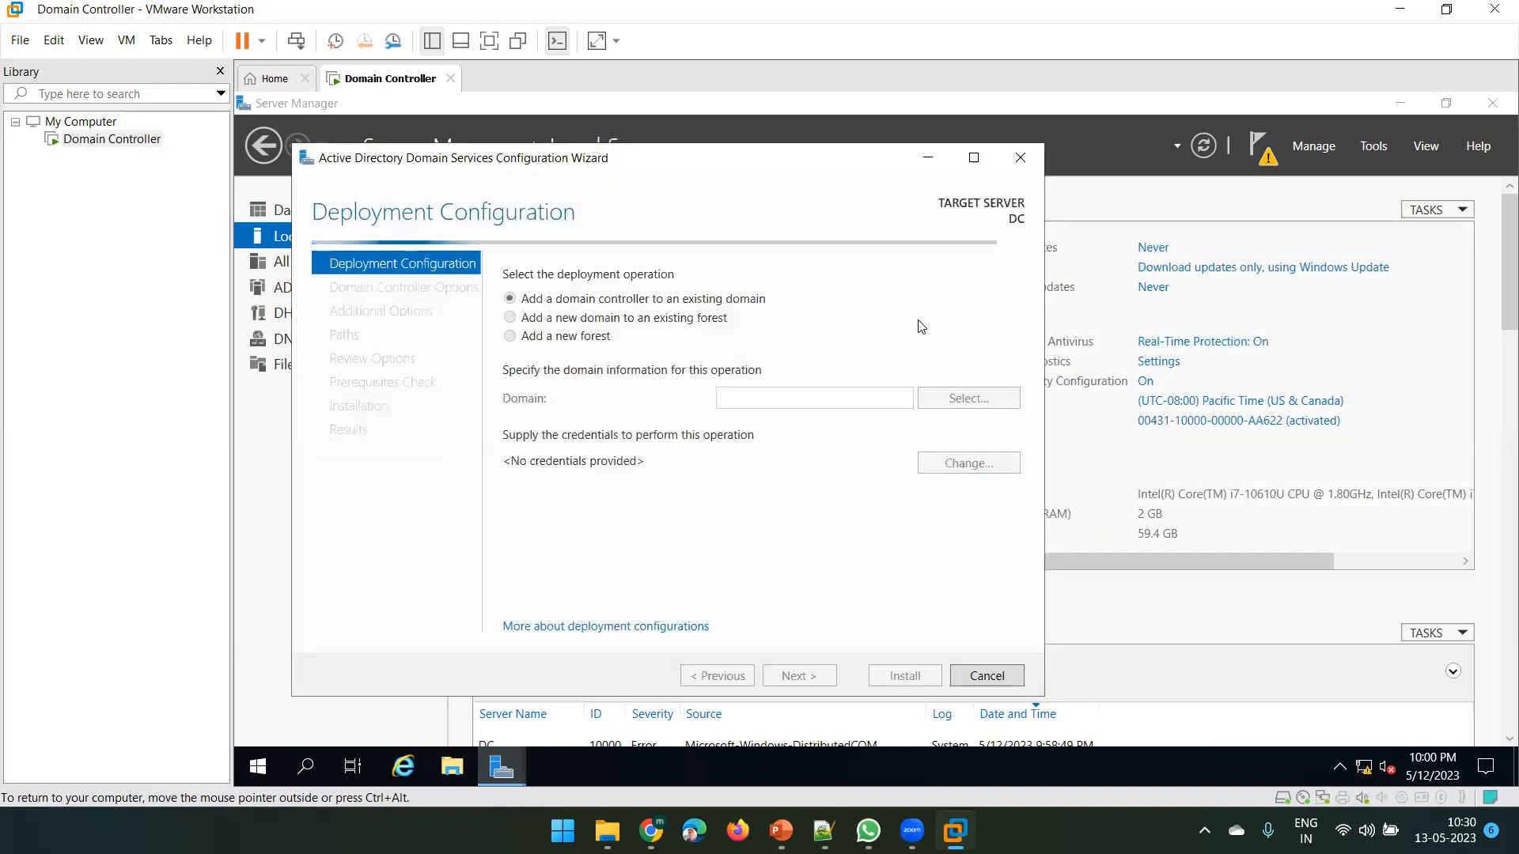
{"action": "left_click", "coordinate": [554, 340]}
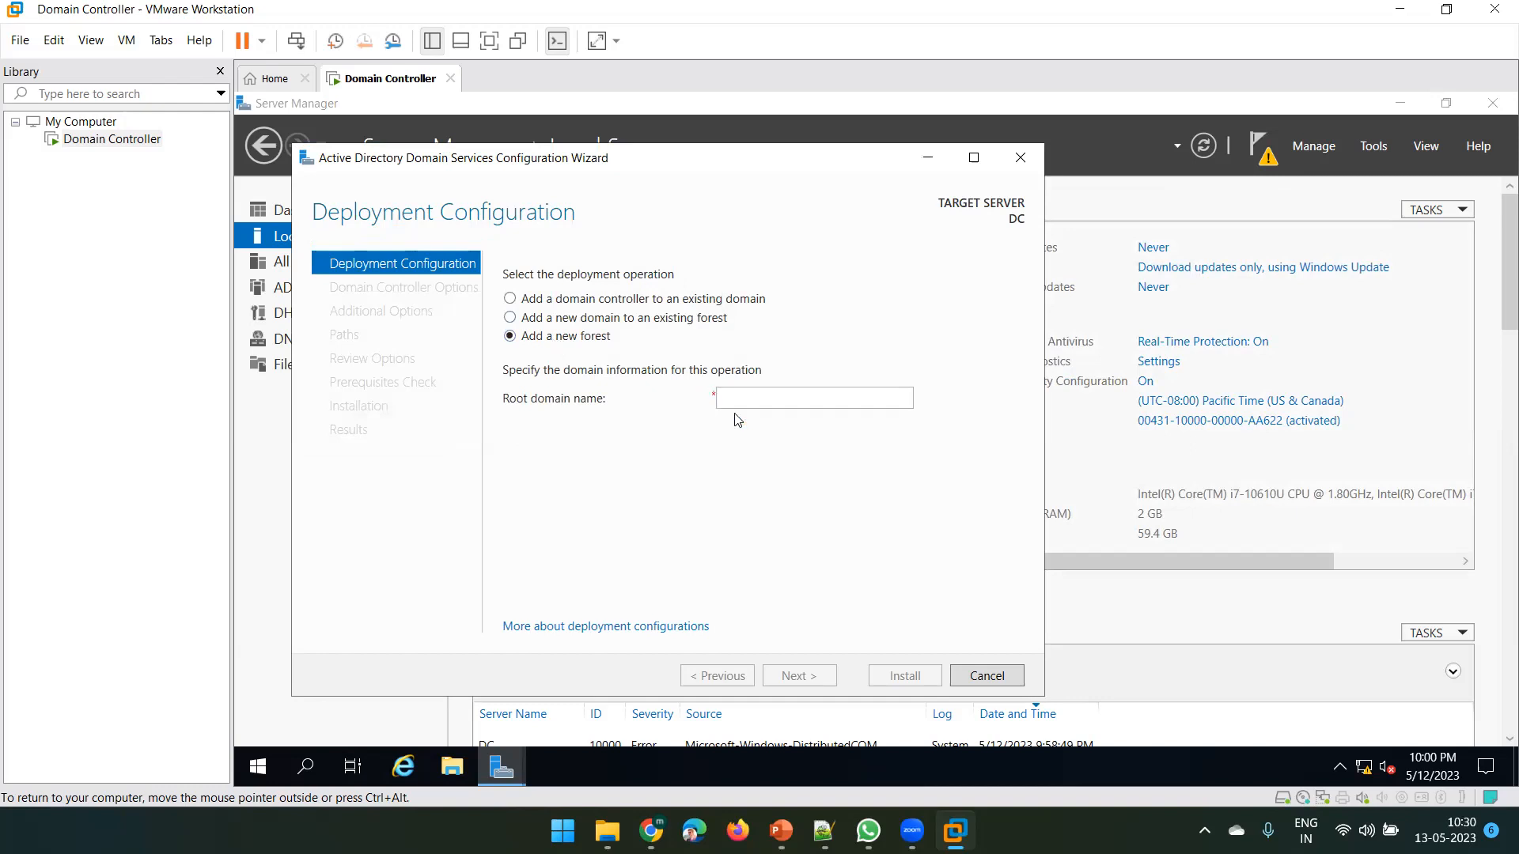
{"action": "left_click", "coordinate": [774, 399]}
{"action": "type", "text": "TechMTec"}
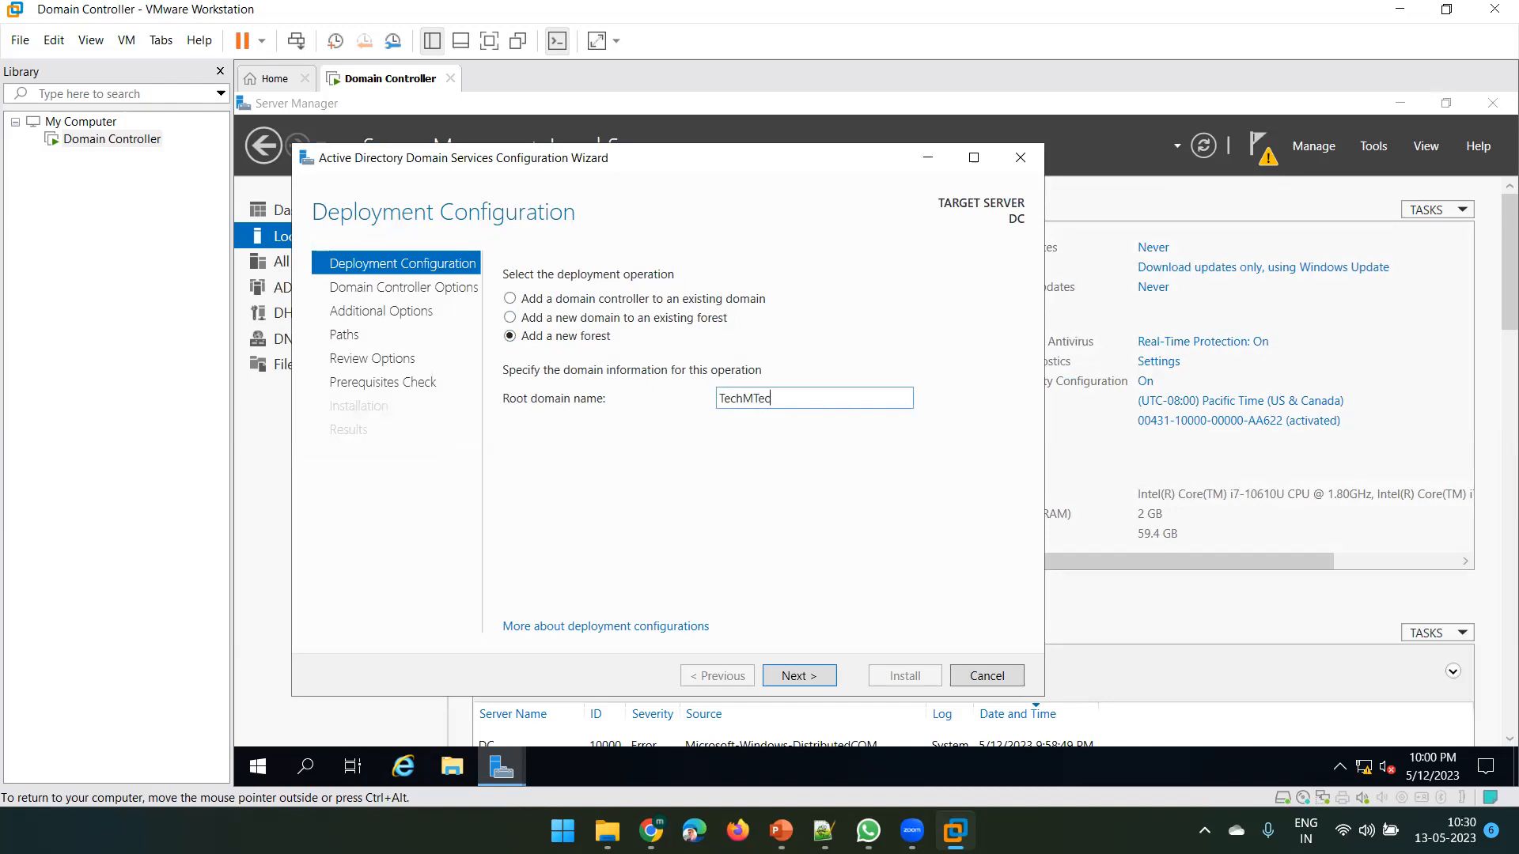
{"action": "type", "text": "h.com"}
{"action": "left_click_drag", "start_coordinate": [820, 400], "coordinate": [719, 401]}
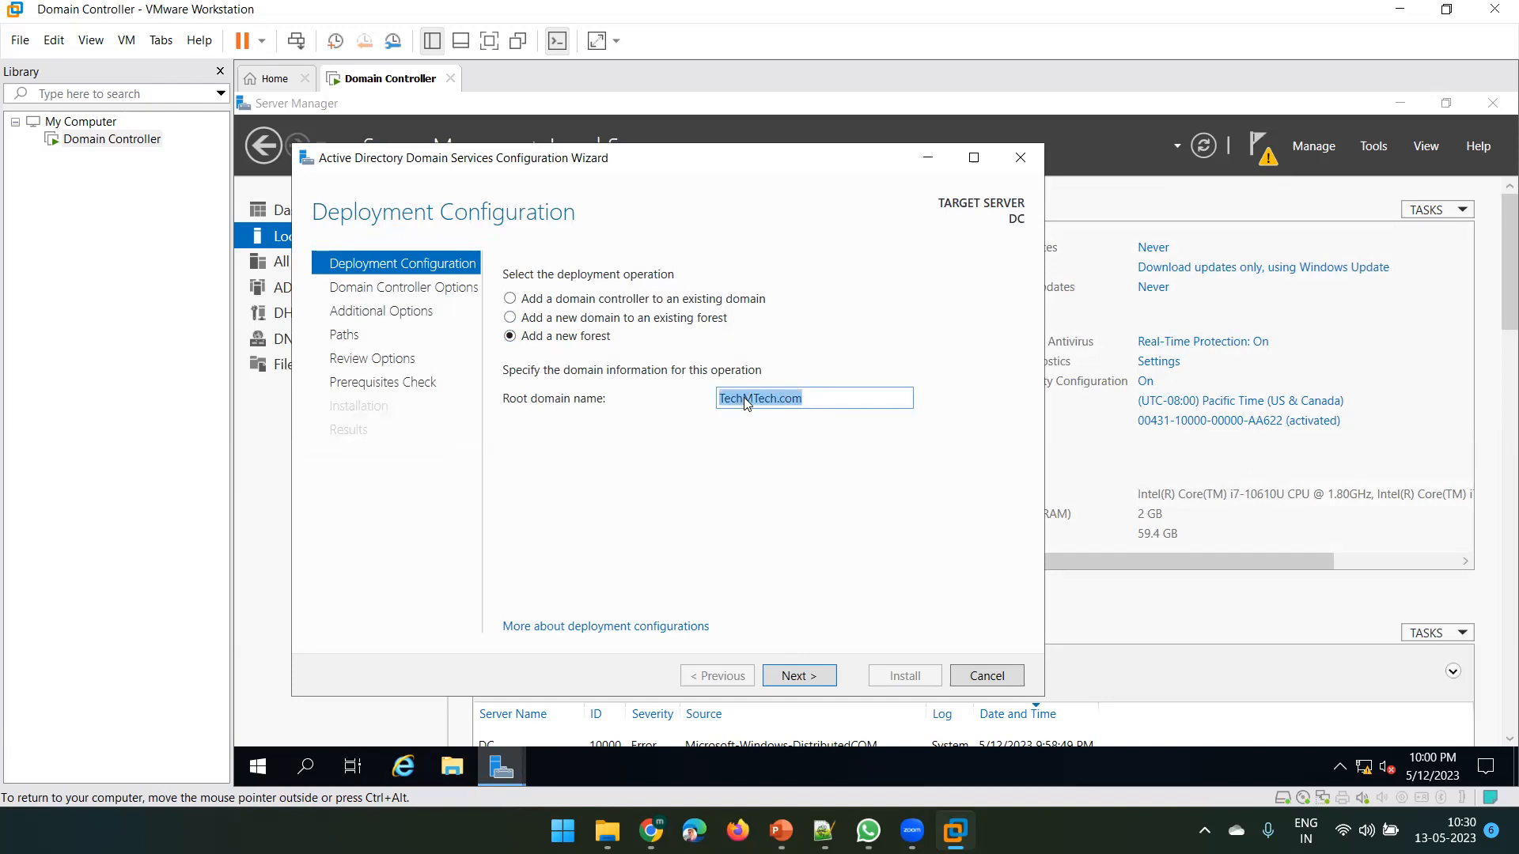
{"action": "double_click", "coordinate": [785, 398]}
Check the Administrator account options in the VM's Start menu, then return to the wizard
{"action": "left_click", "coordinate": [258, 766]}
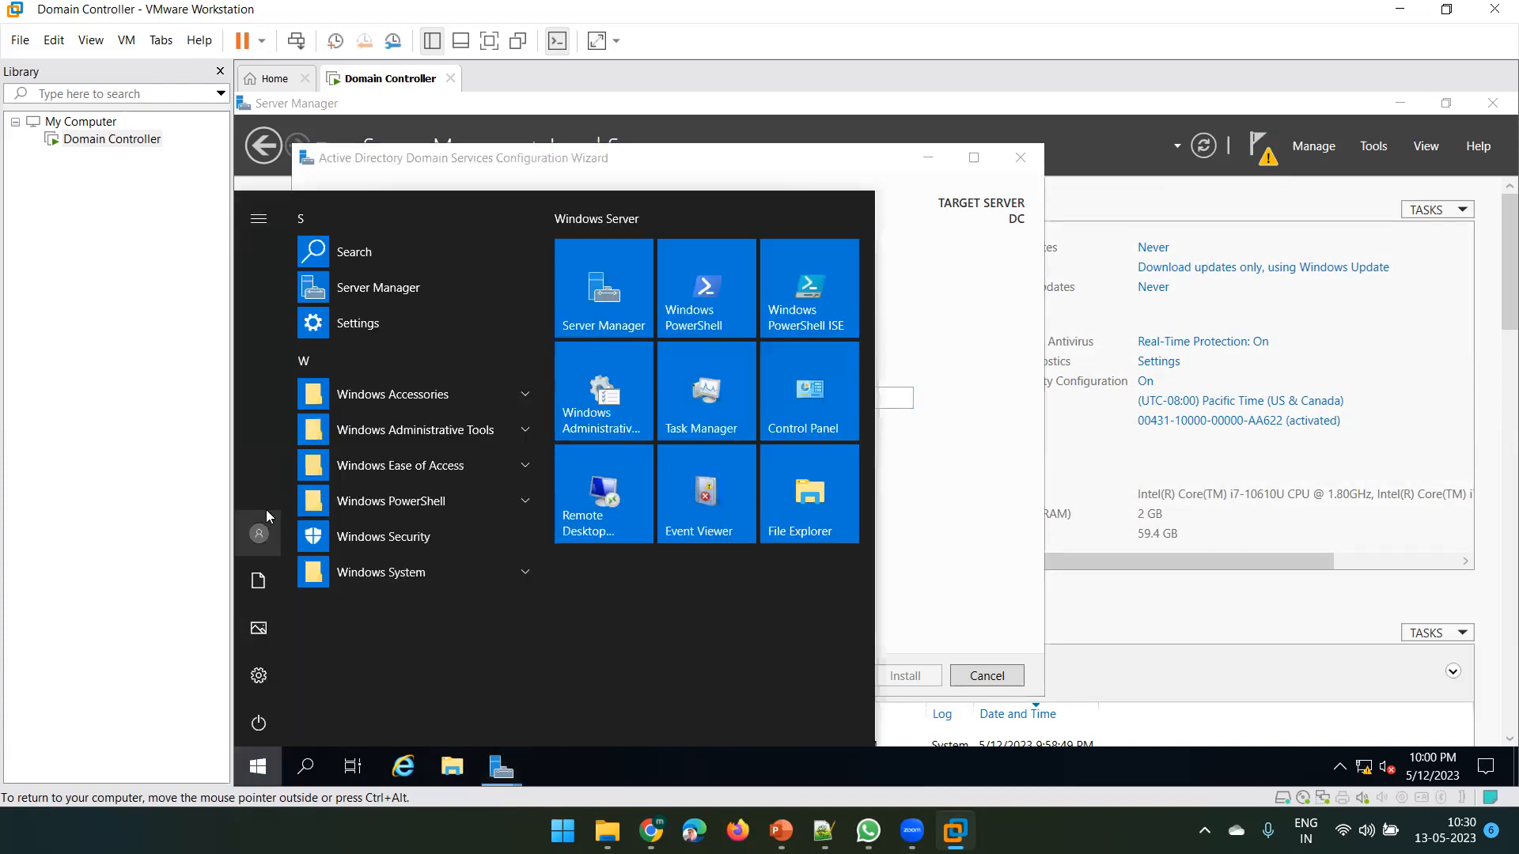
{"action": "left_click", "coordinate": [258, 535]}
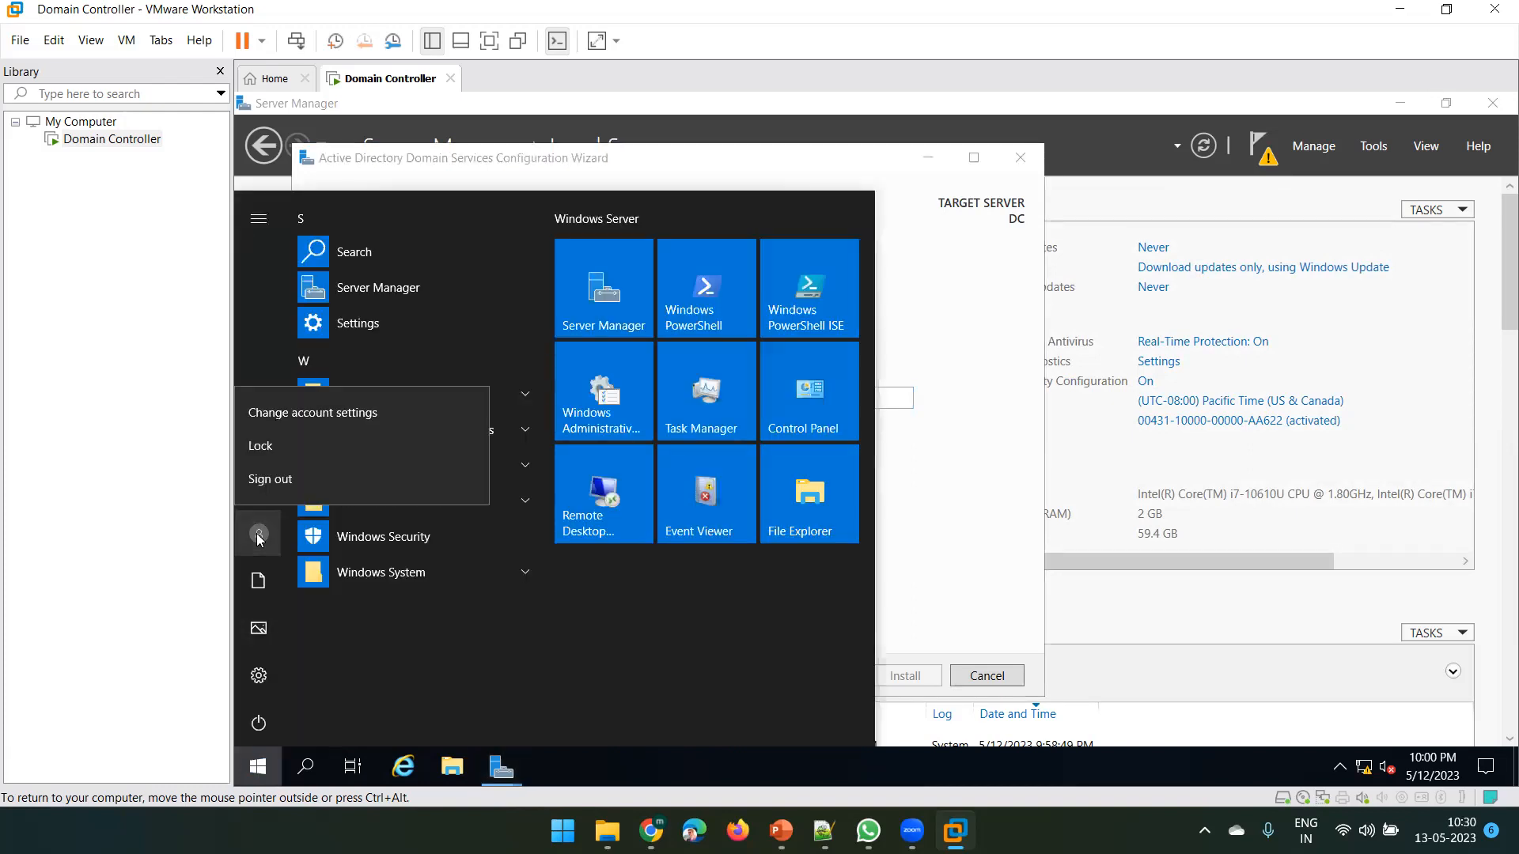
{"action": "left_click", "coordinate": [261, 220]}
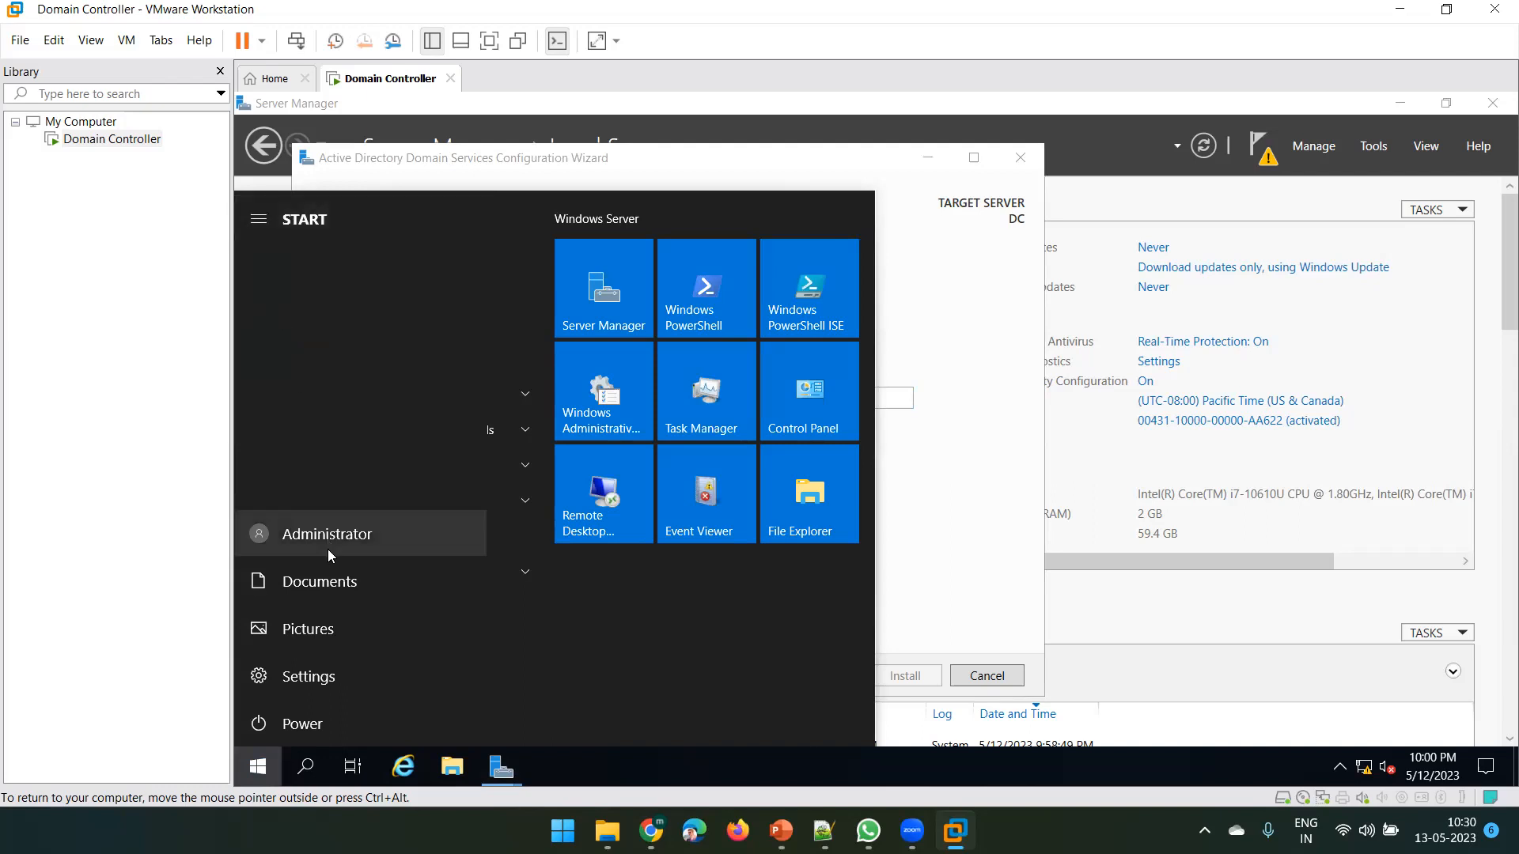
{"action": "left_click", "coordinate": [327, 549]}
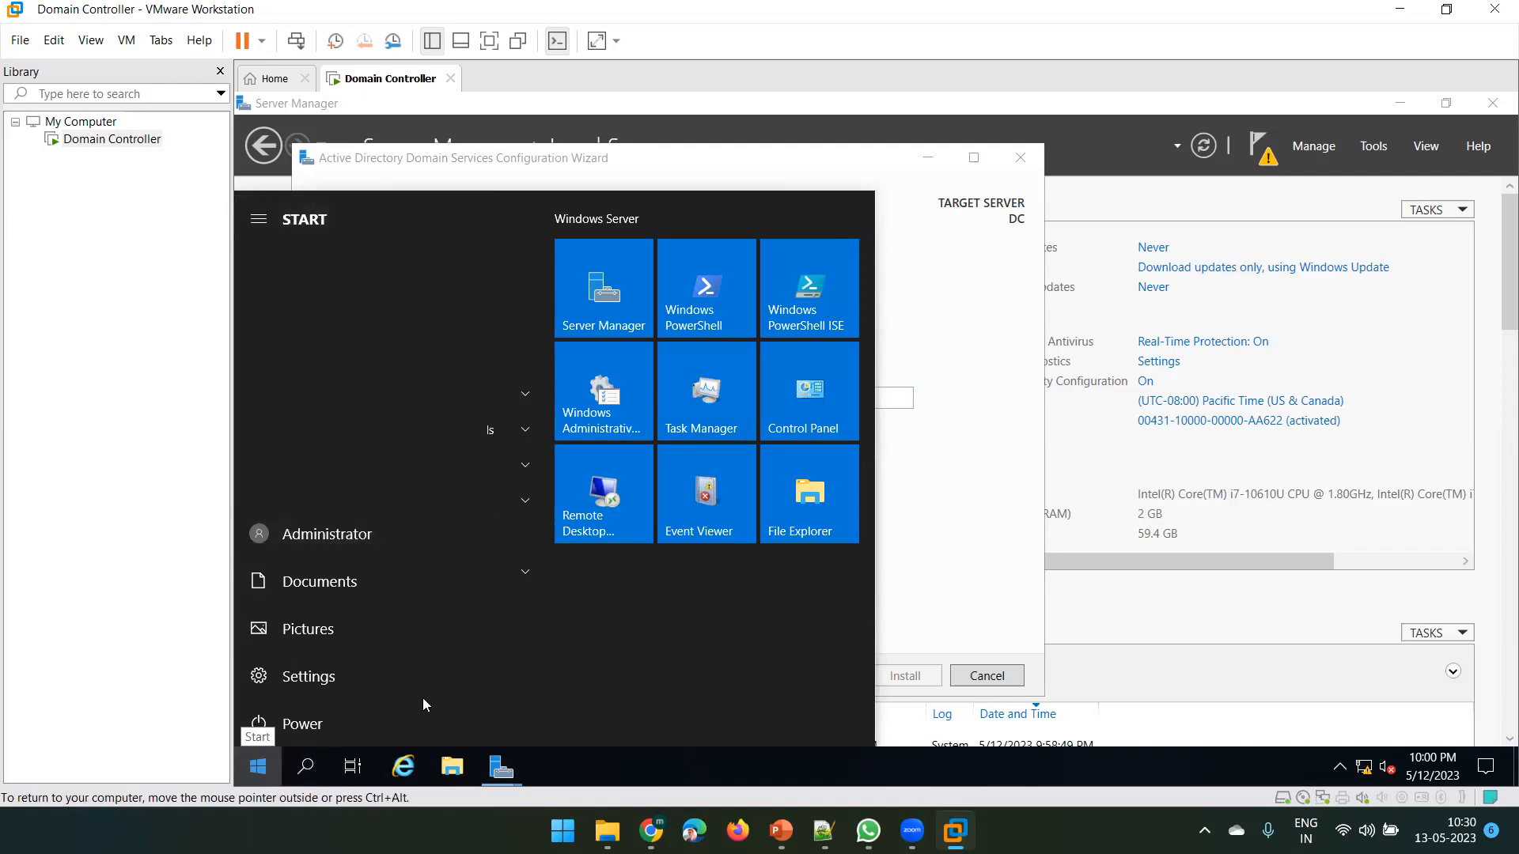
{"action": "left_click", "coordinate": [973, 447]}
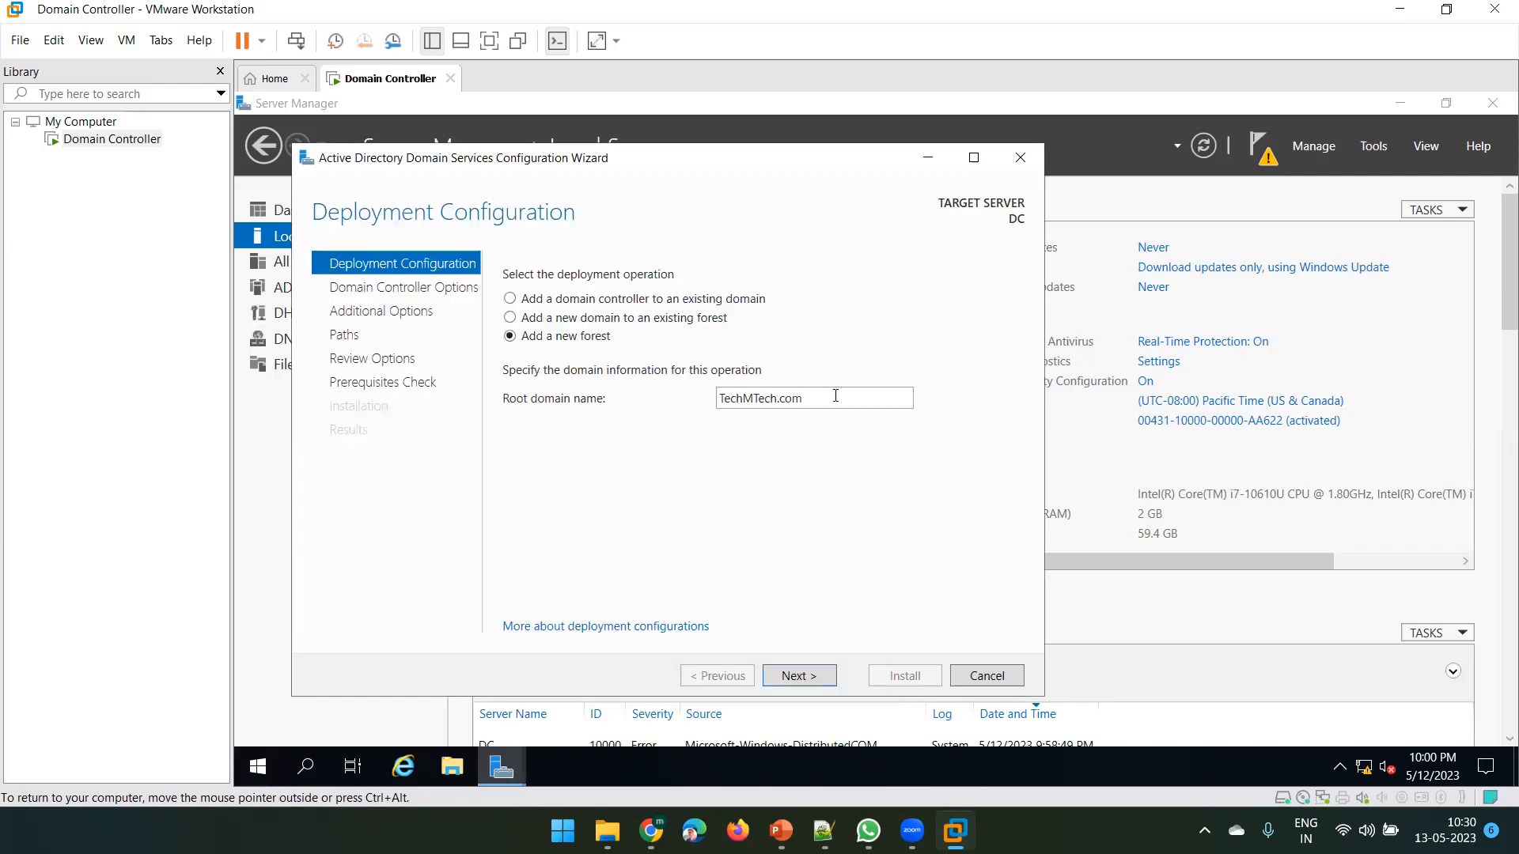
Review the TechMTech.com root domain name and continue to Domain Controller Options
{"action": "left_click_drag", "start_coordinate": [835, 396], "coordinate": [679, 399]}
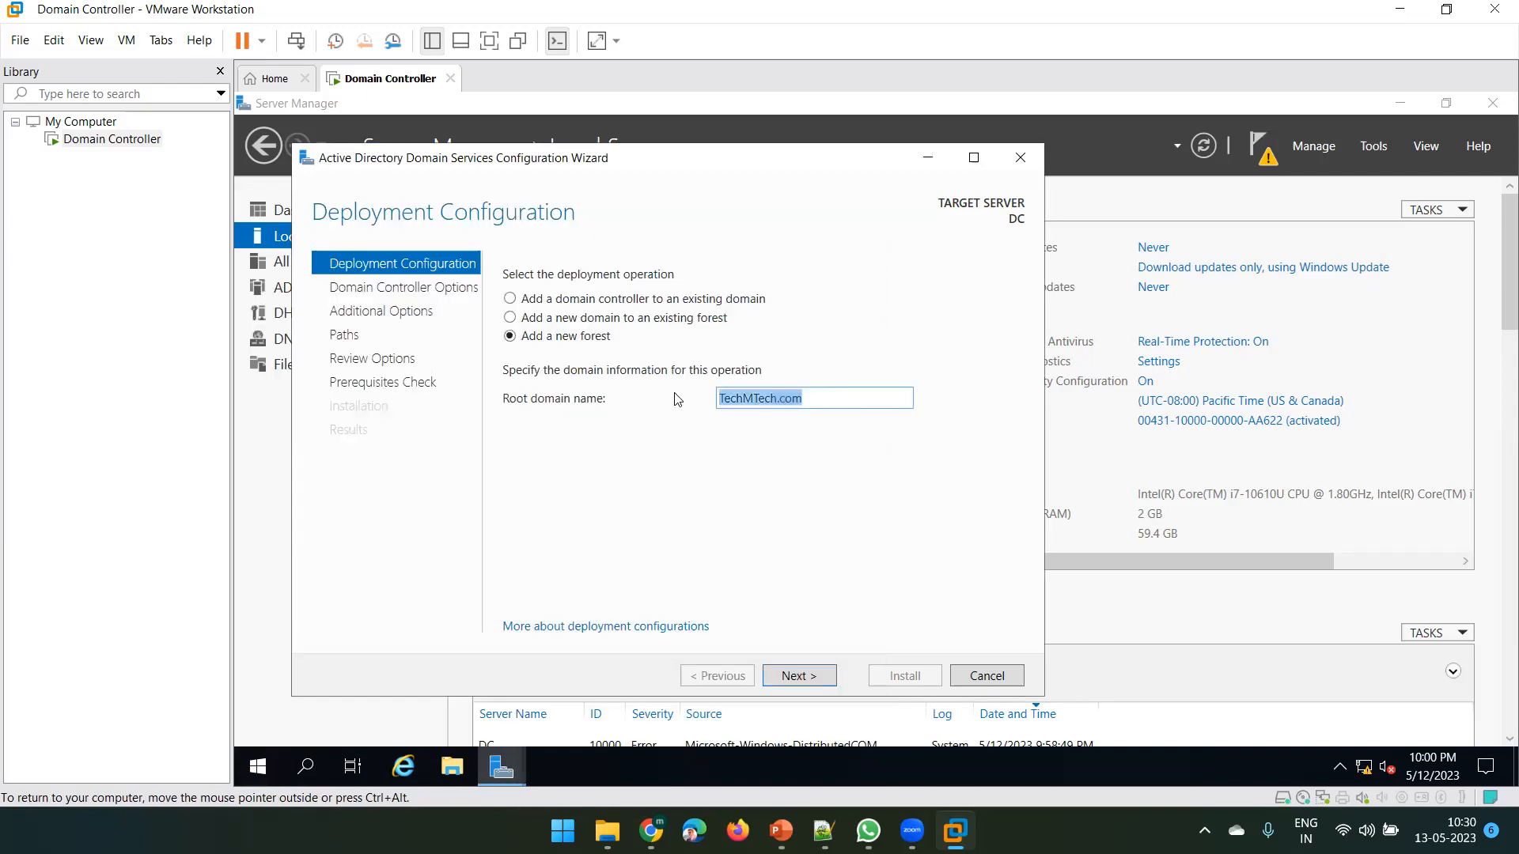
{"action": "left_click", "coordinate": [782, 398]}
{"action": "left_click_drag", "start_coordinate": [777, 398], "coordinate": [689, 409]}
{"action": "left_click", "coordinate": [813, 399]}
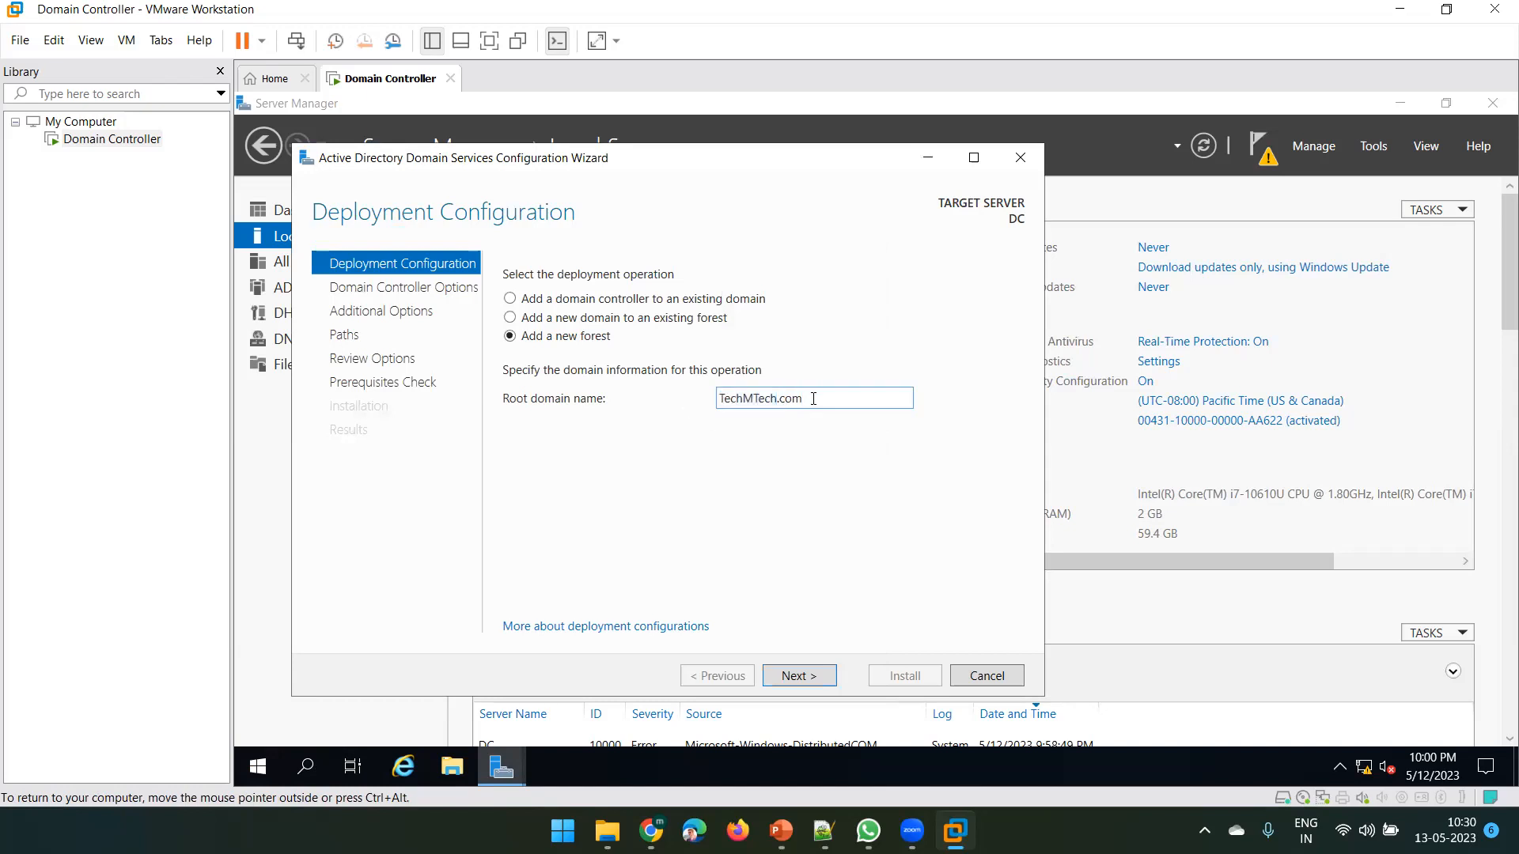
{"action": "left_click_drag", "start_coordinate": [823, 398], "coordinate": [667, 404]}
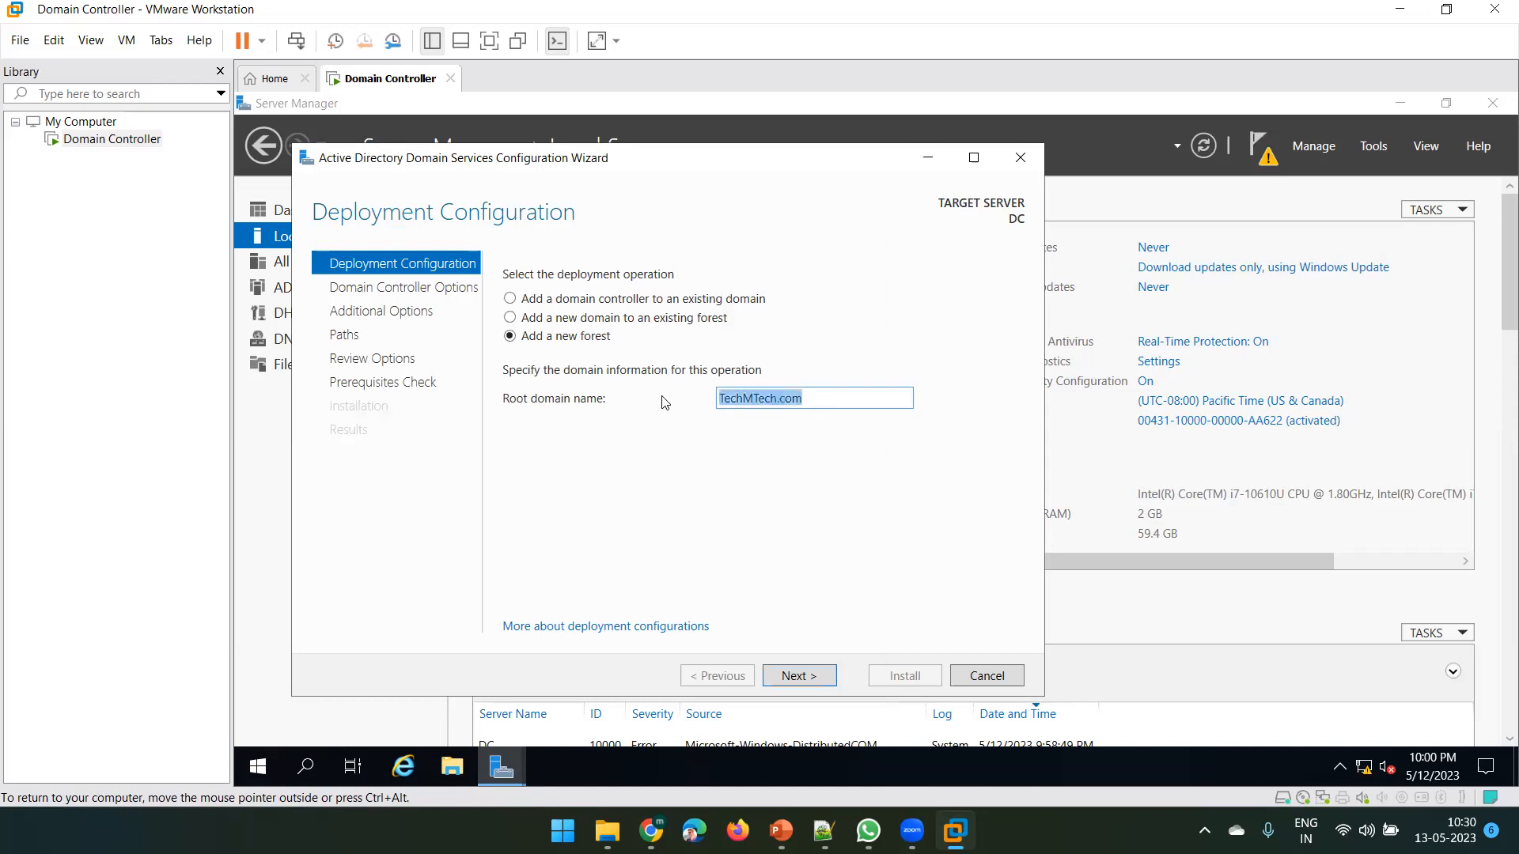
{"action": "left_click", "coordinate": [772, 452]}
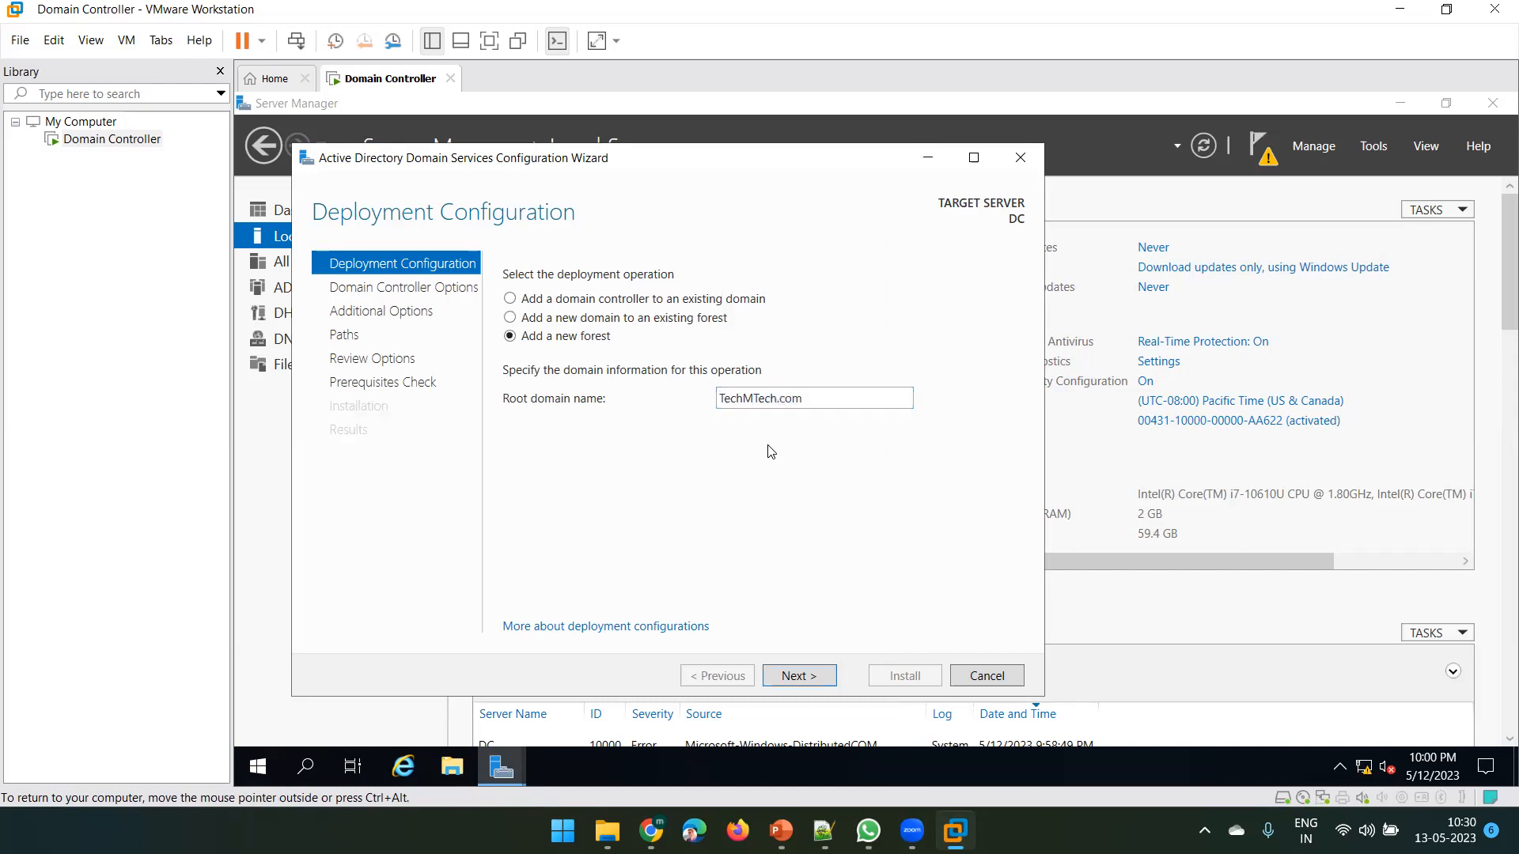
{"action": "left_click", "coordinate": [789, 677]}
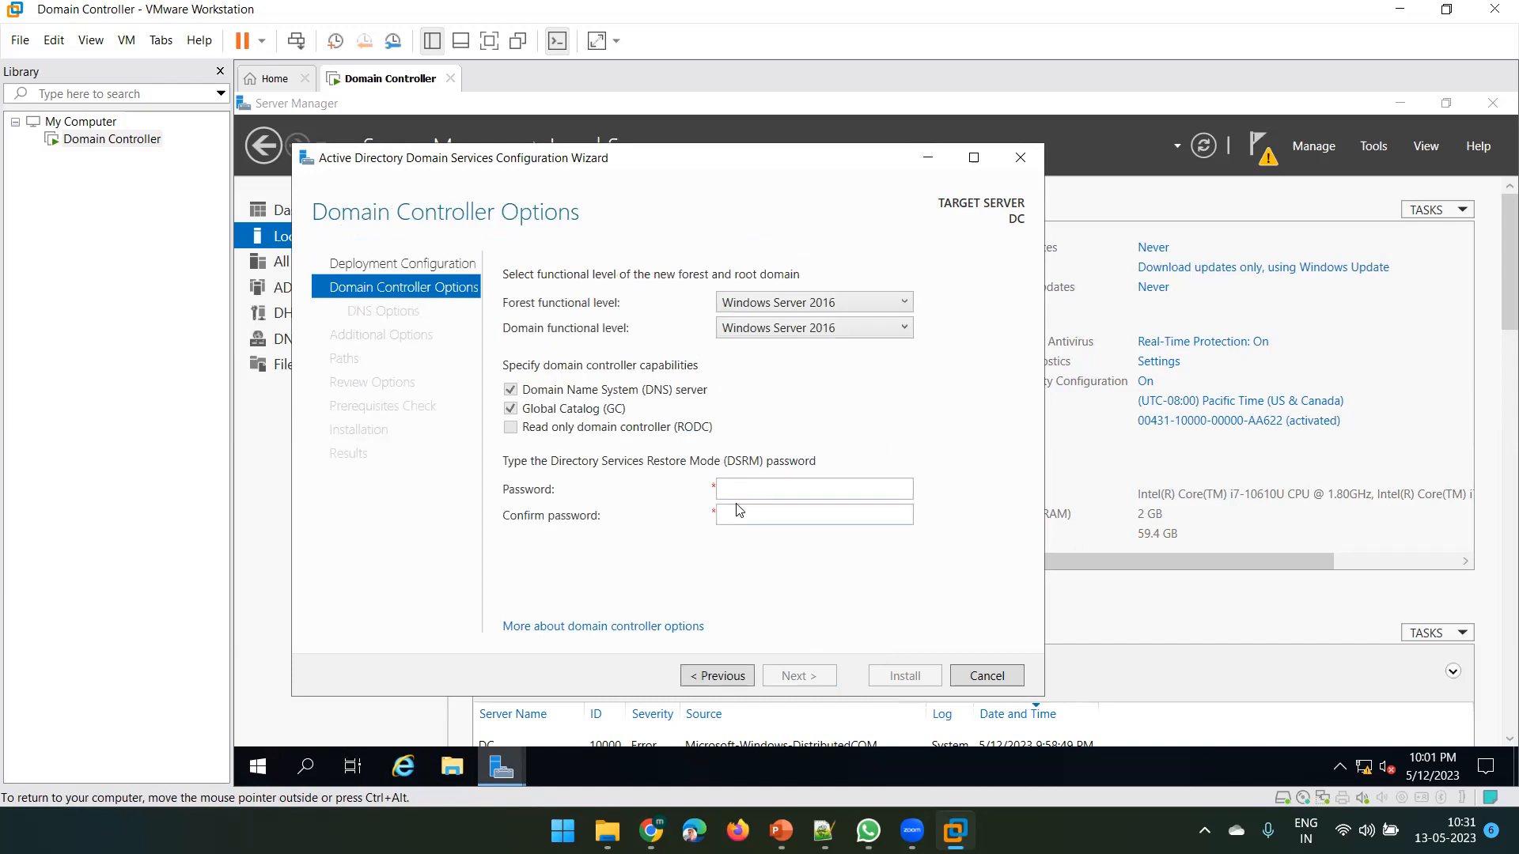
Enter and confirm the DSRM restore password
{"action": "left_click", "coordinate": [757, 486]}
{"action": "type", "text": "•••••••••"}
{"action": "key", "text": "Tab"}
{"action": "type", "text": "•••••••••"}
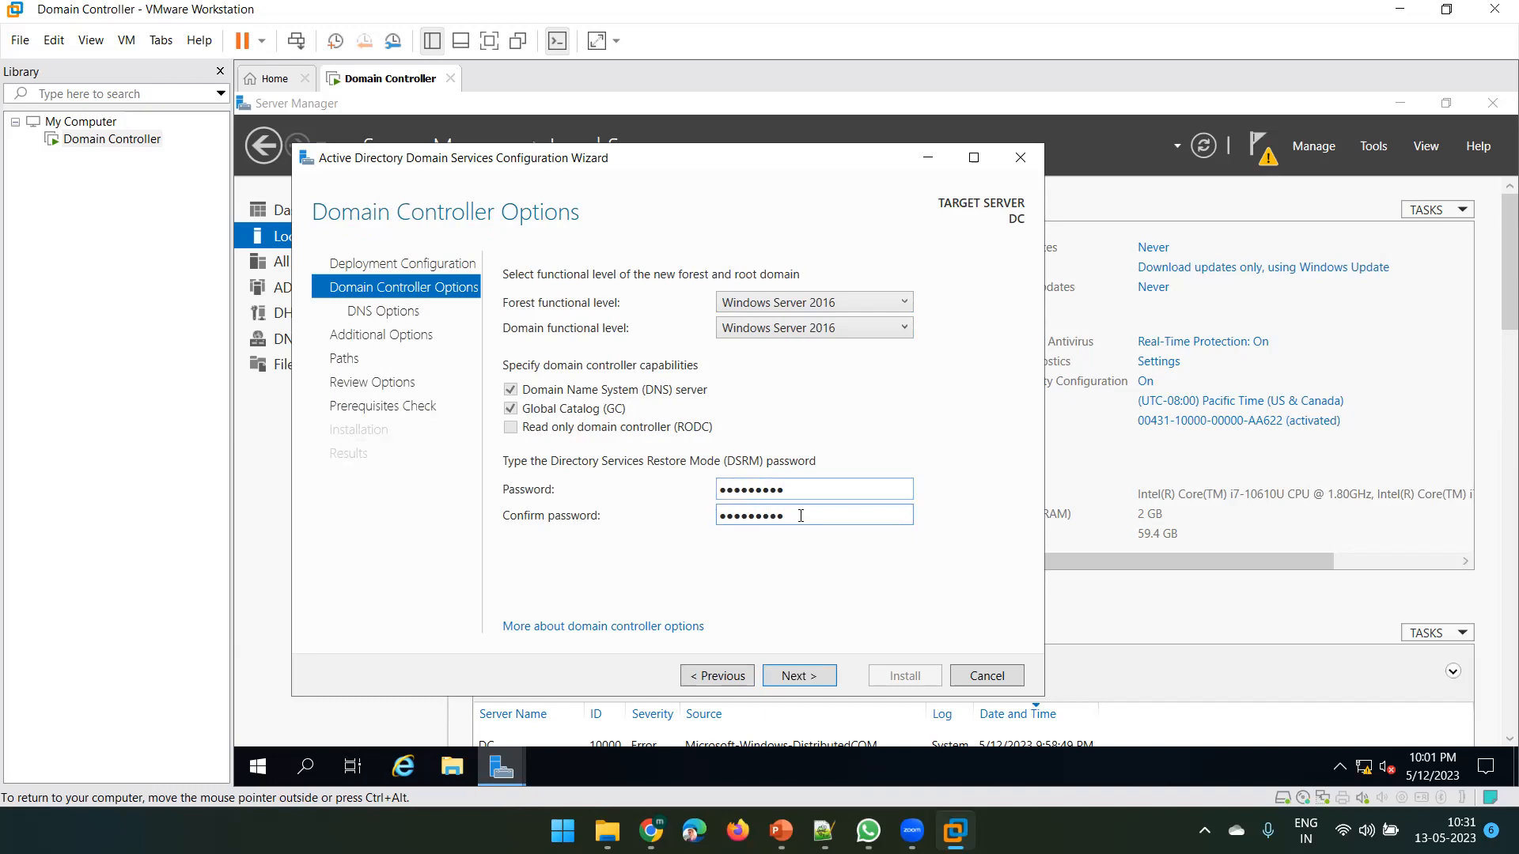
{"action": "left_click_drag", "start_coordinate": [798, 515], "coordinate": [693, 518]}
{"action": "double_click", "coordinate": [770, 488]}
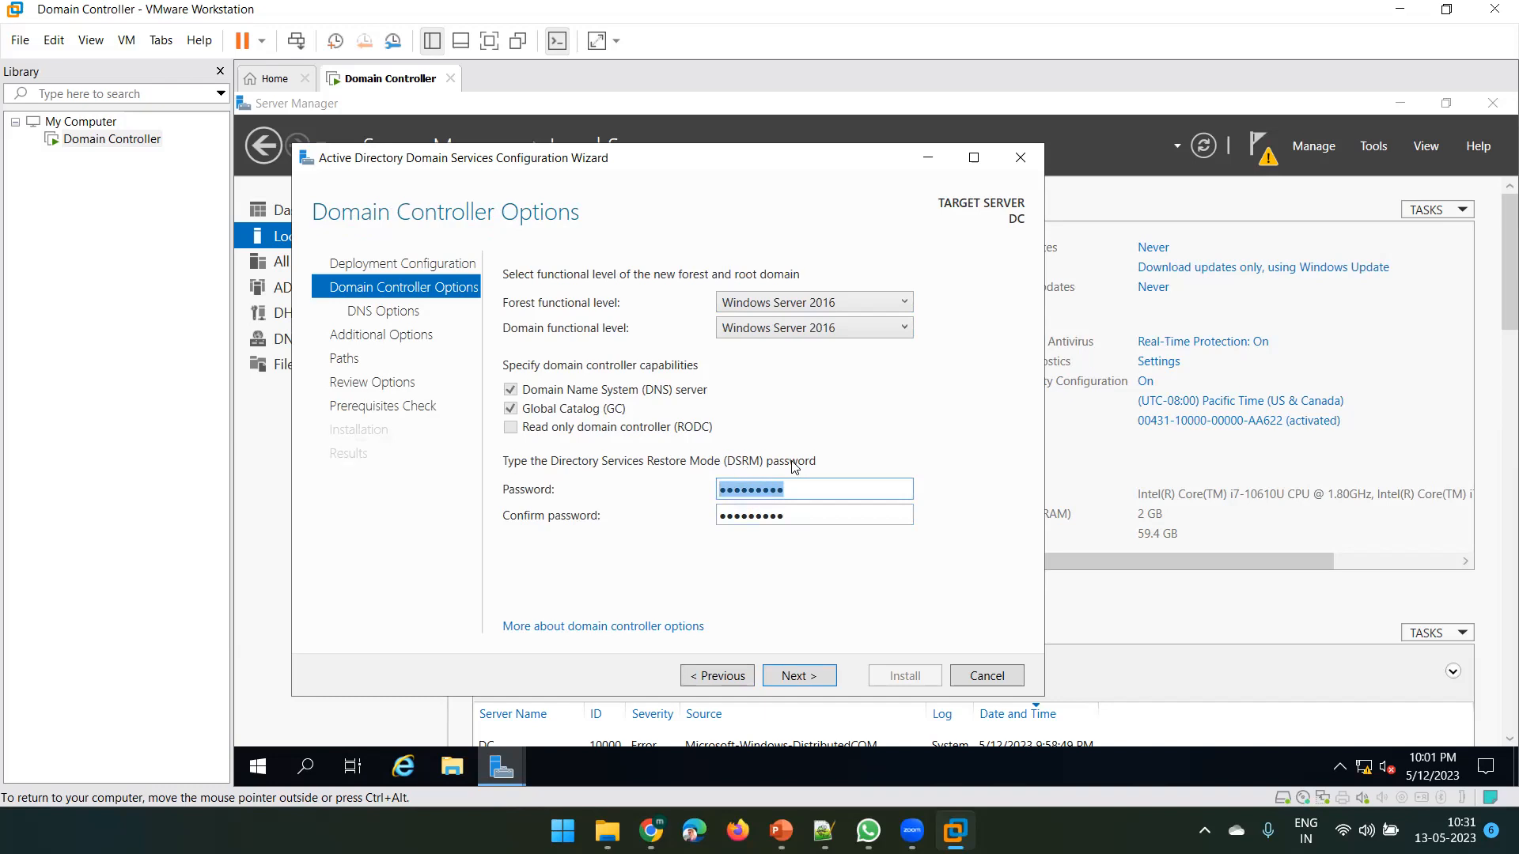
Accept the domain controller, DNS and TECHMTECH NetBIOS defaults to reach the Paths page
{"action": "left_click", "coordinate": [806, 679]}
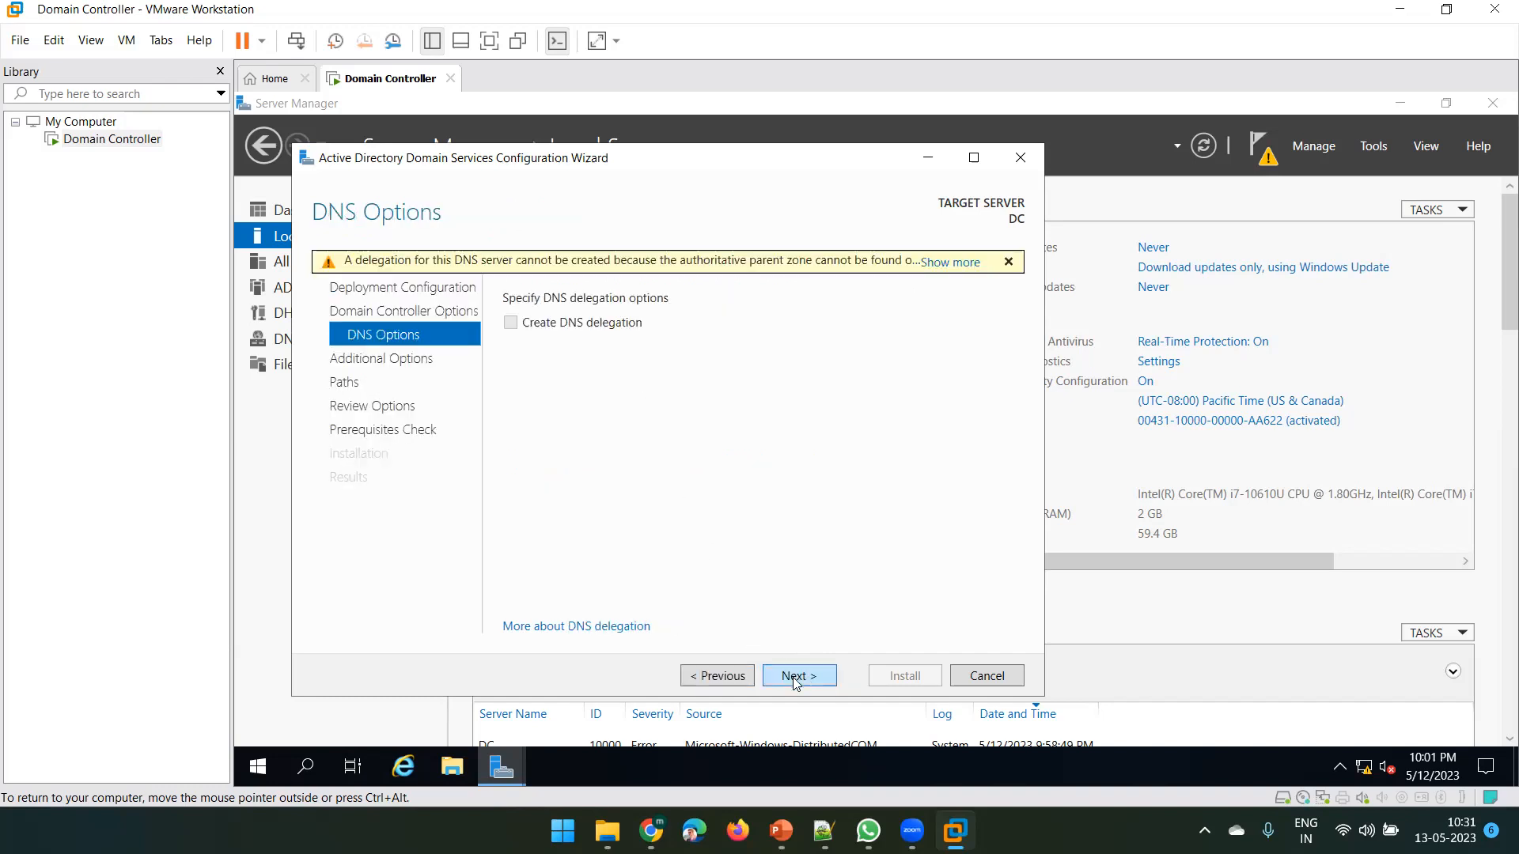
{"action": "left_click", "coordinate": [796, 679]}
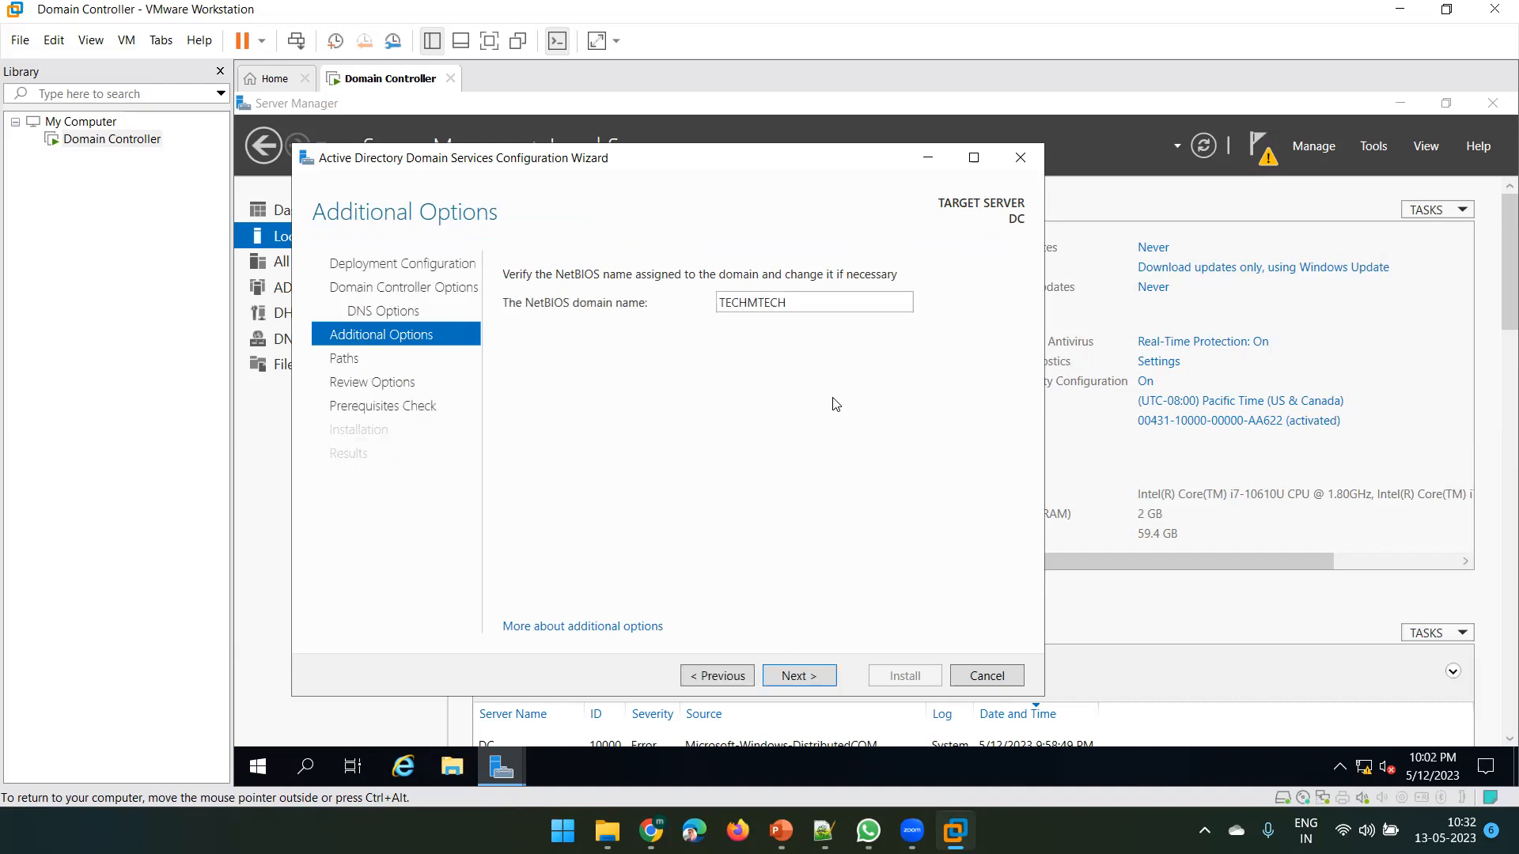
{"action": "left_click", "coordinate": [800, 679]}
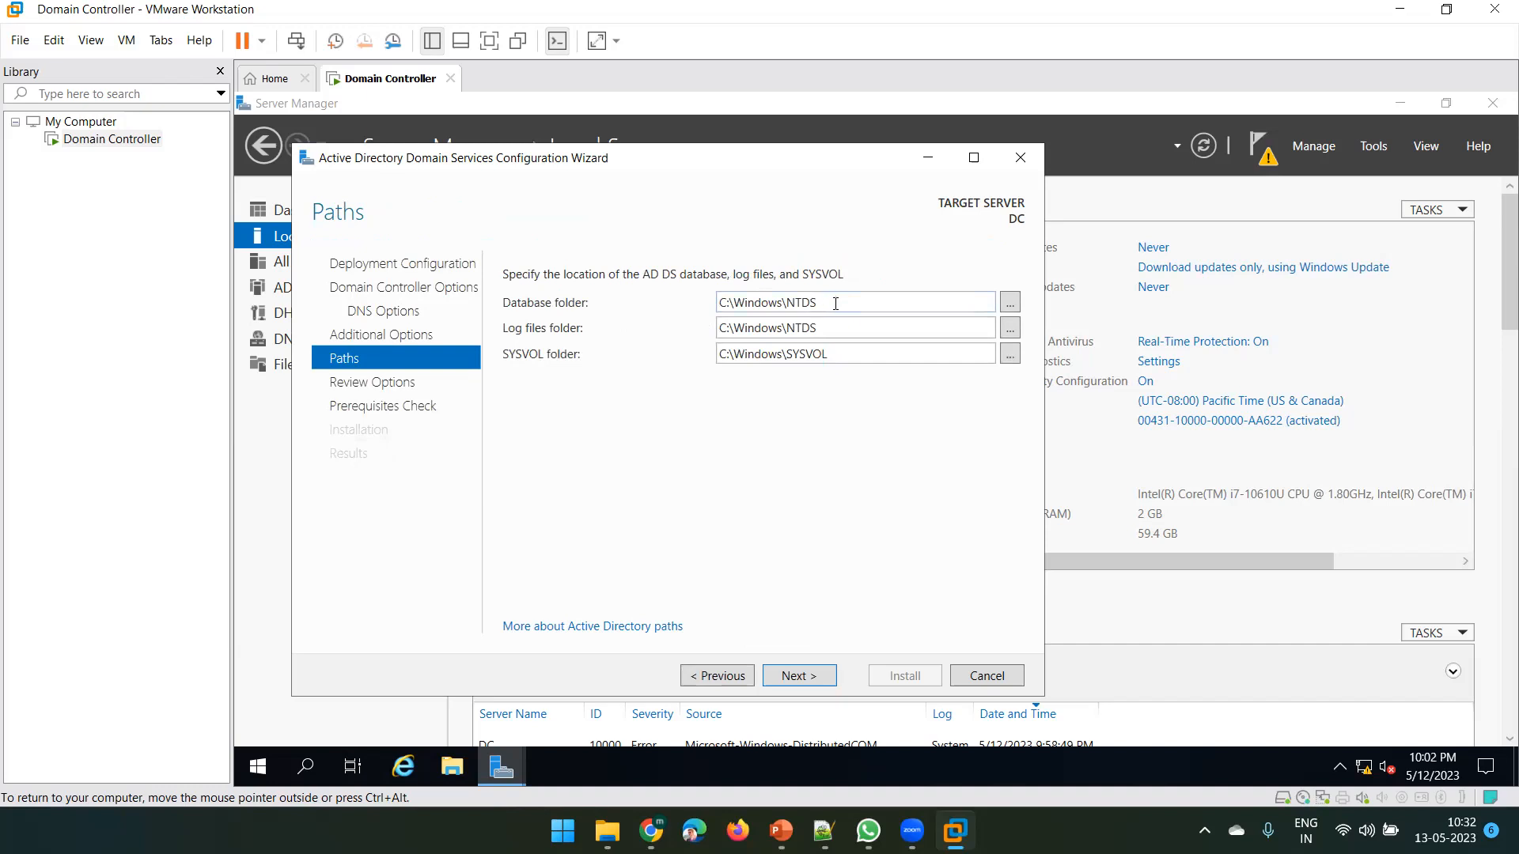
{"action": "triple_click", "coordinate": [832, 301]}
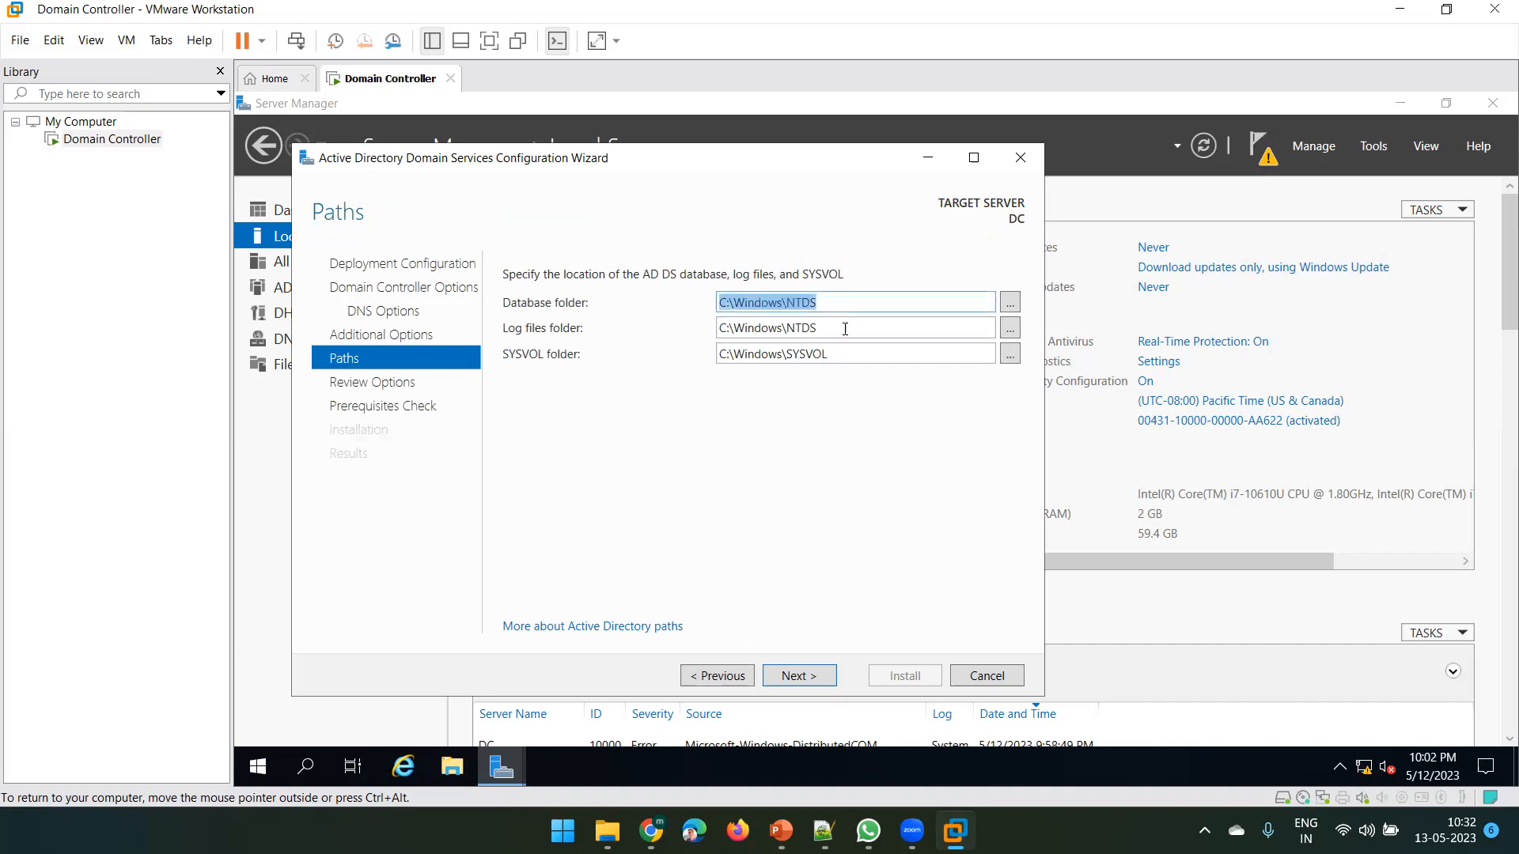
Review the default database, log files and SYSVOL folder paths, then open File Explorer with Win+E
{"action": "triple_click", "coordinate": [845, 328]}
{"action": "triple_click", "coordinate": [835, 301]}
{"action": "triple_click", "coordinate": [836, 328]}
{"action": "triple_click", "coordinate": [844, 354]}
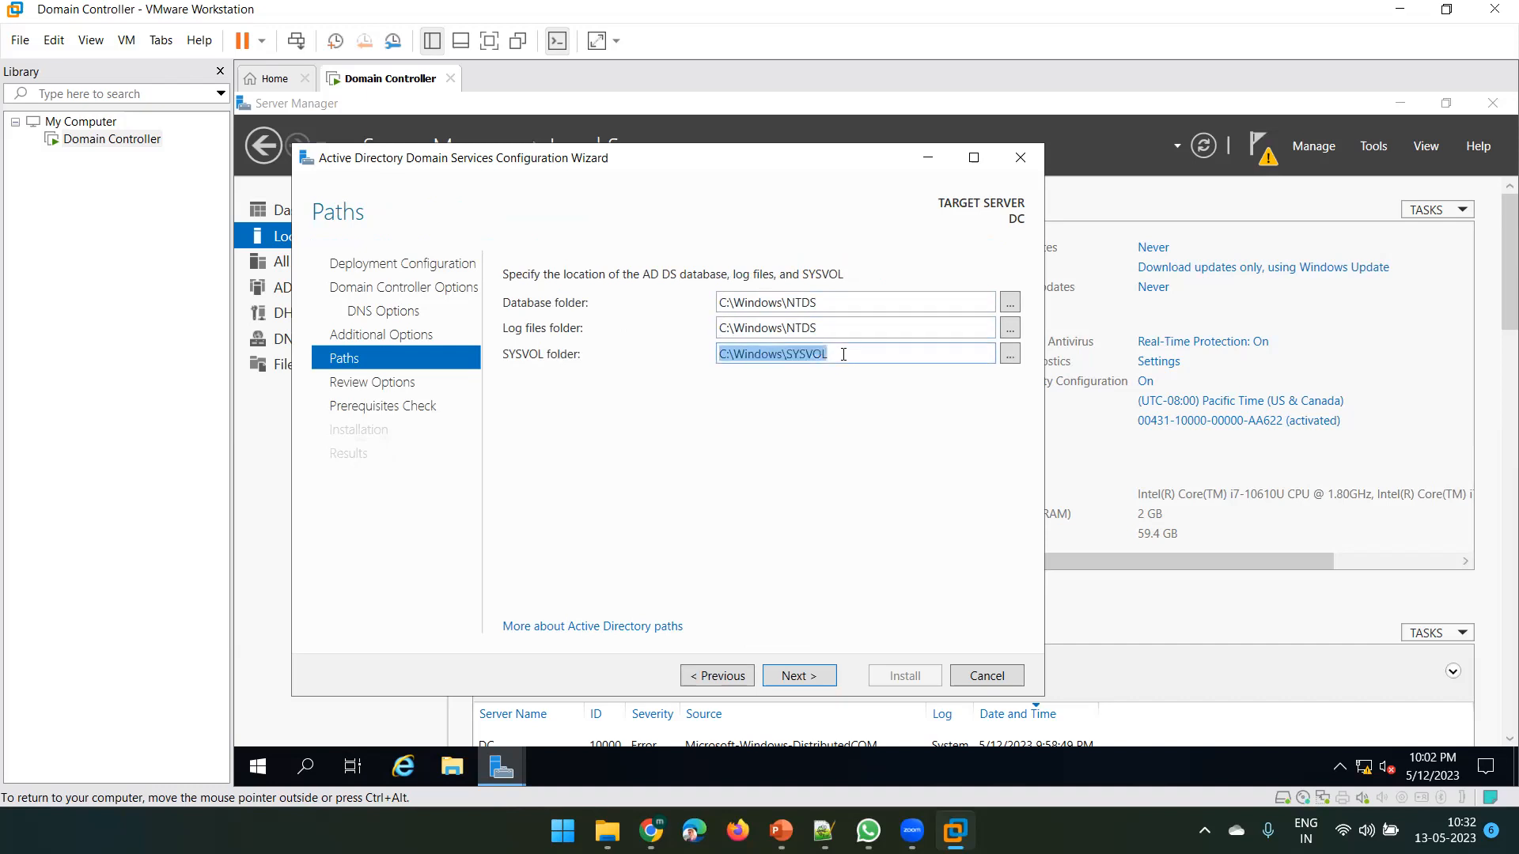
{"action": "triple_click", "coordinate": [839, 304]}
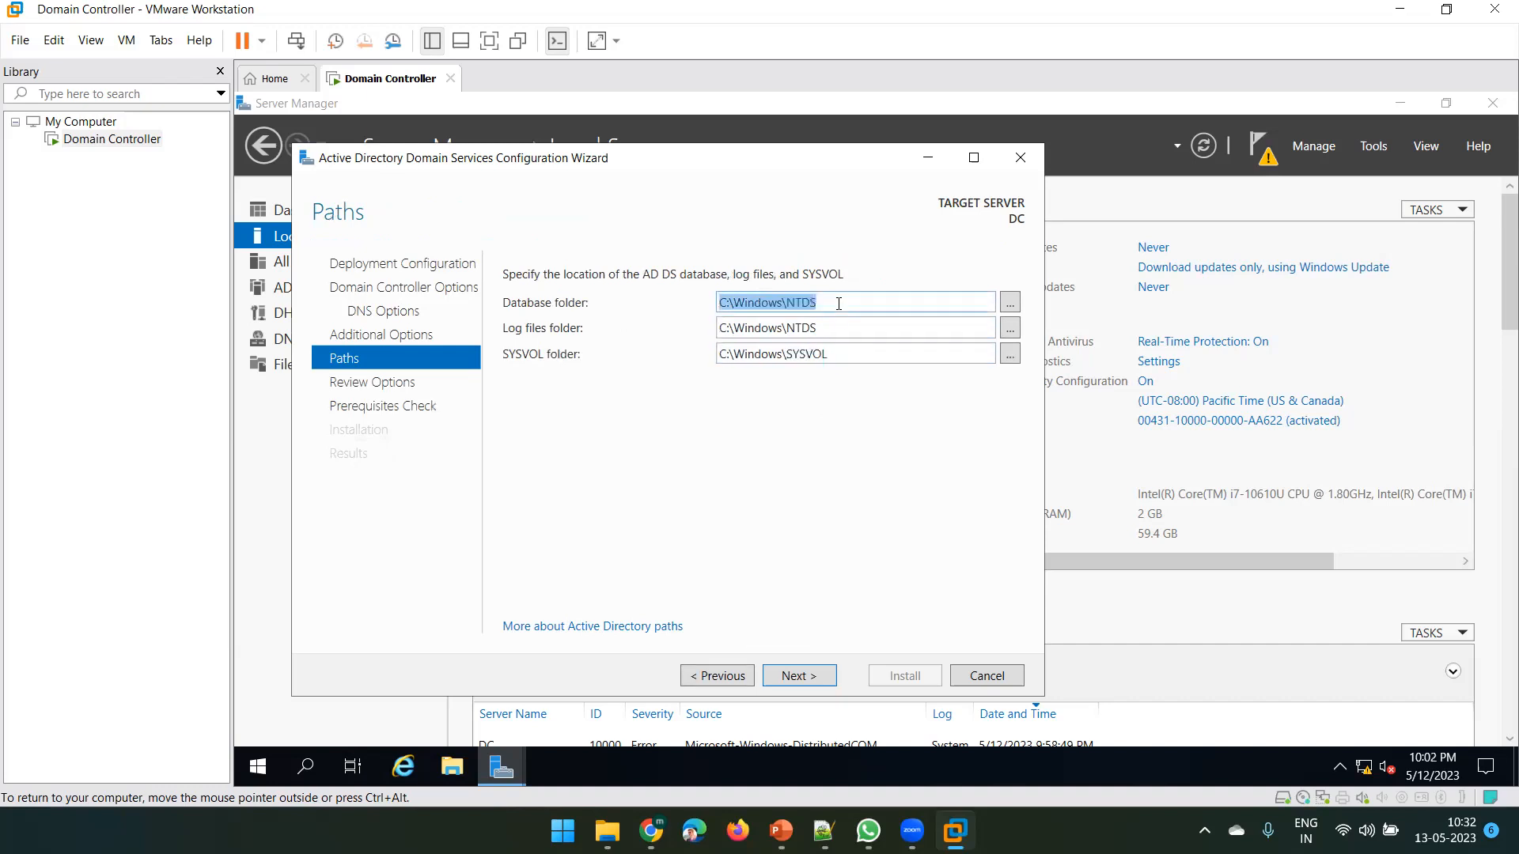
{"action": "double_click", "coordinate": [747, 304]}
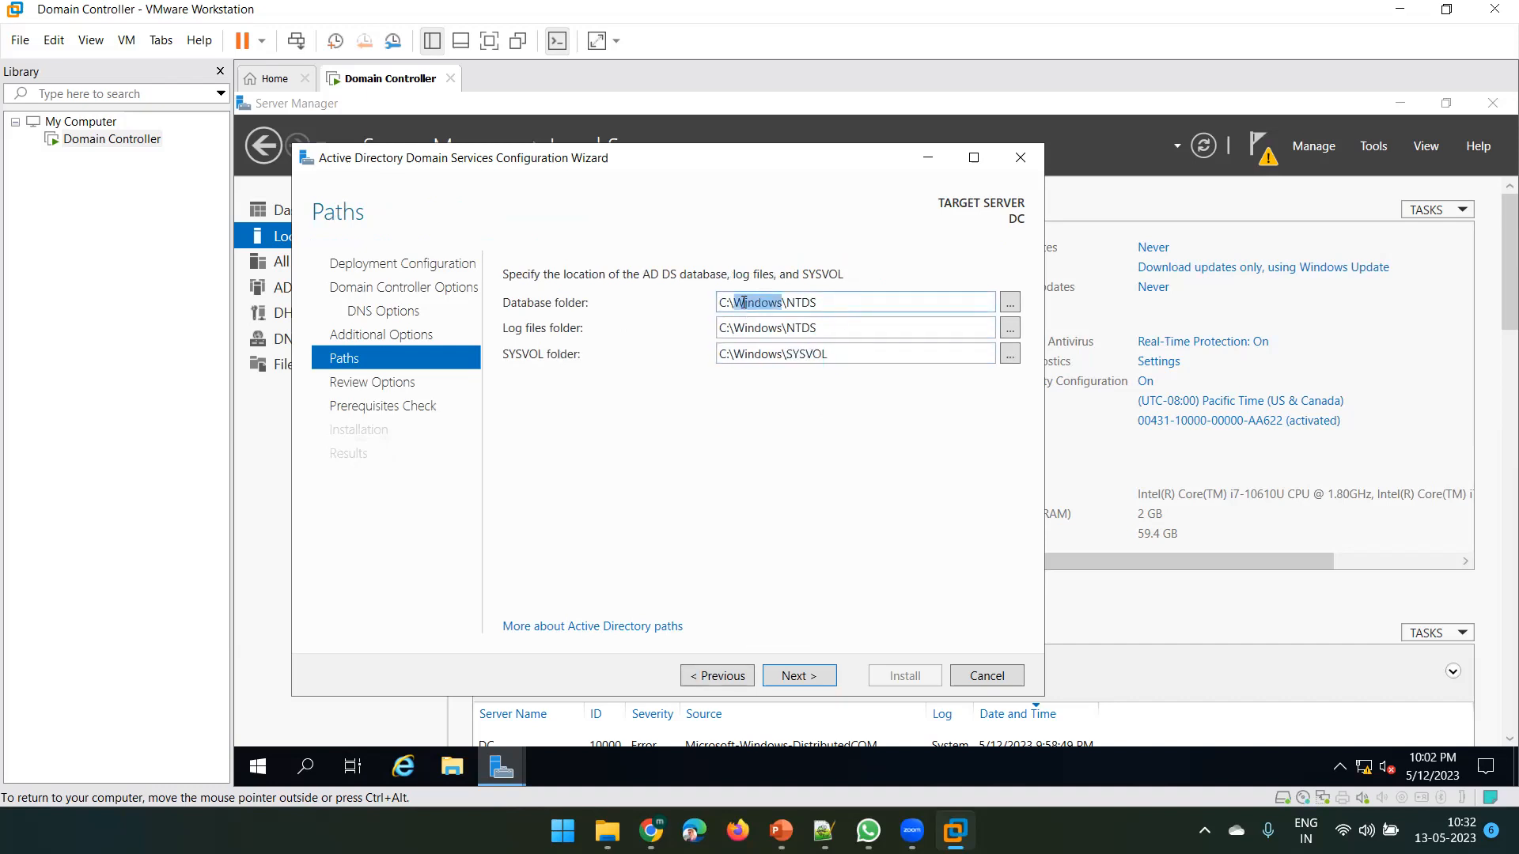
{"action": "double_click", "coordinate": [803, 303]}
{"action": "triple_click", "coordinate": [806, 327]}
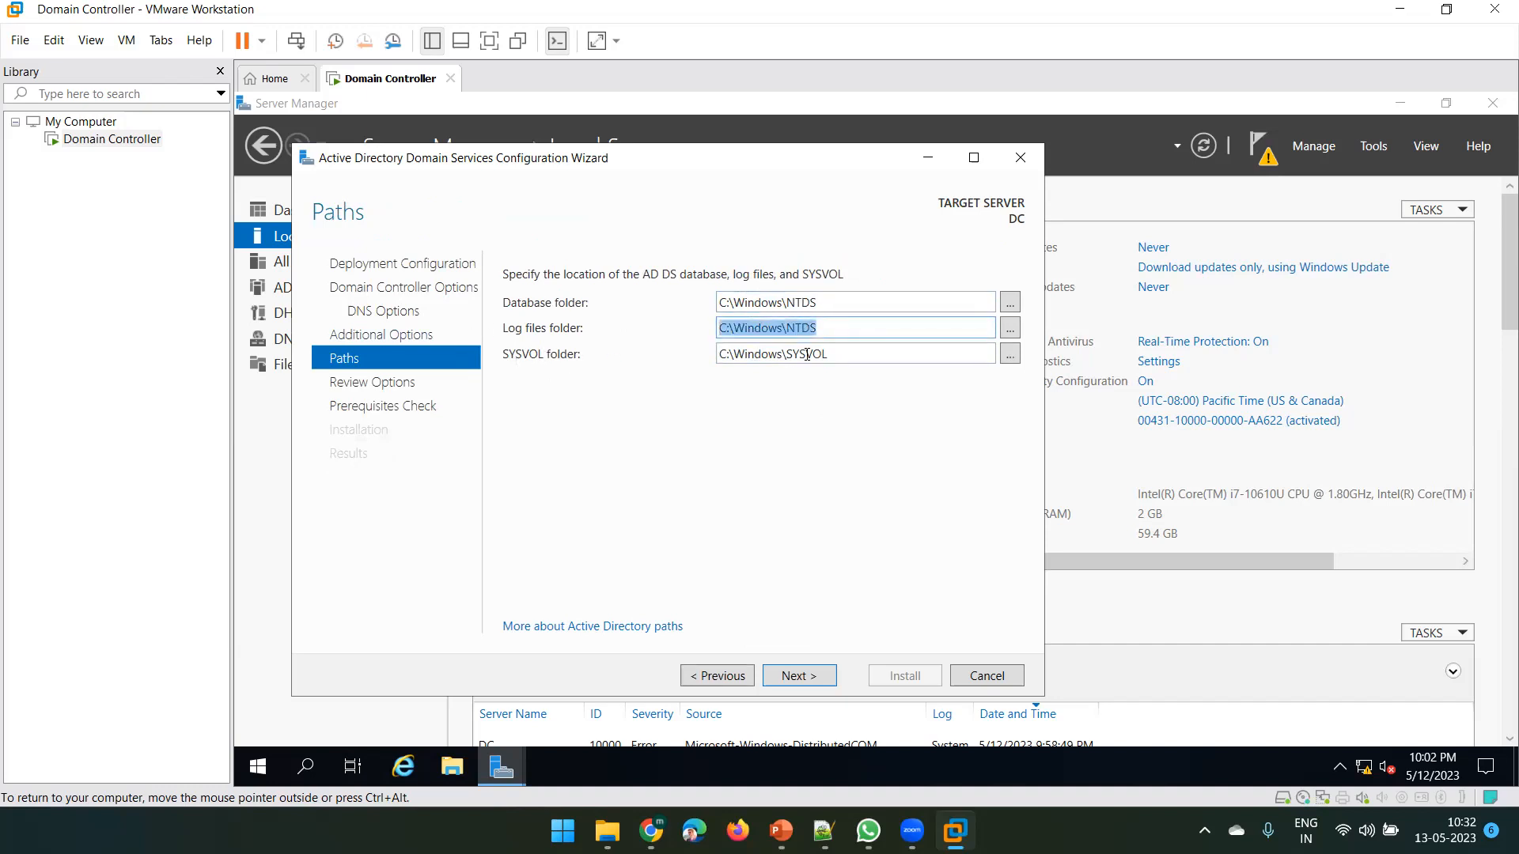
{"action": "triple_click", "coordinate": [807, 355]}
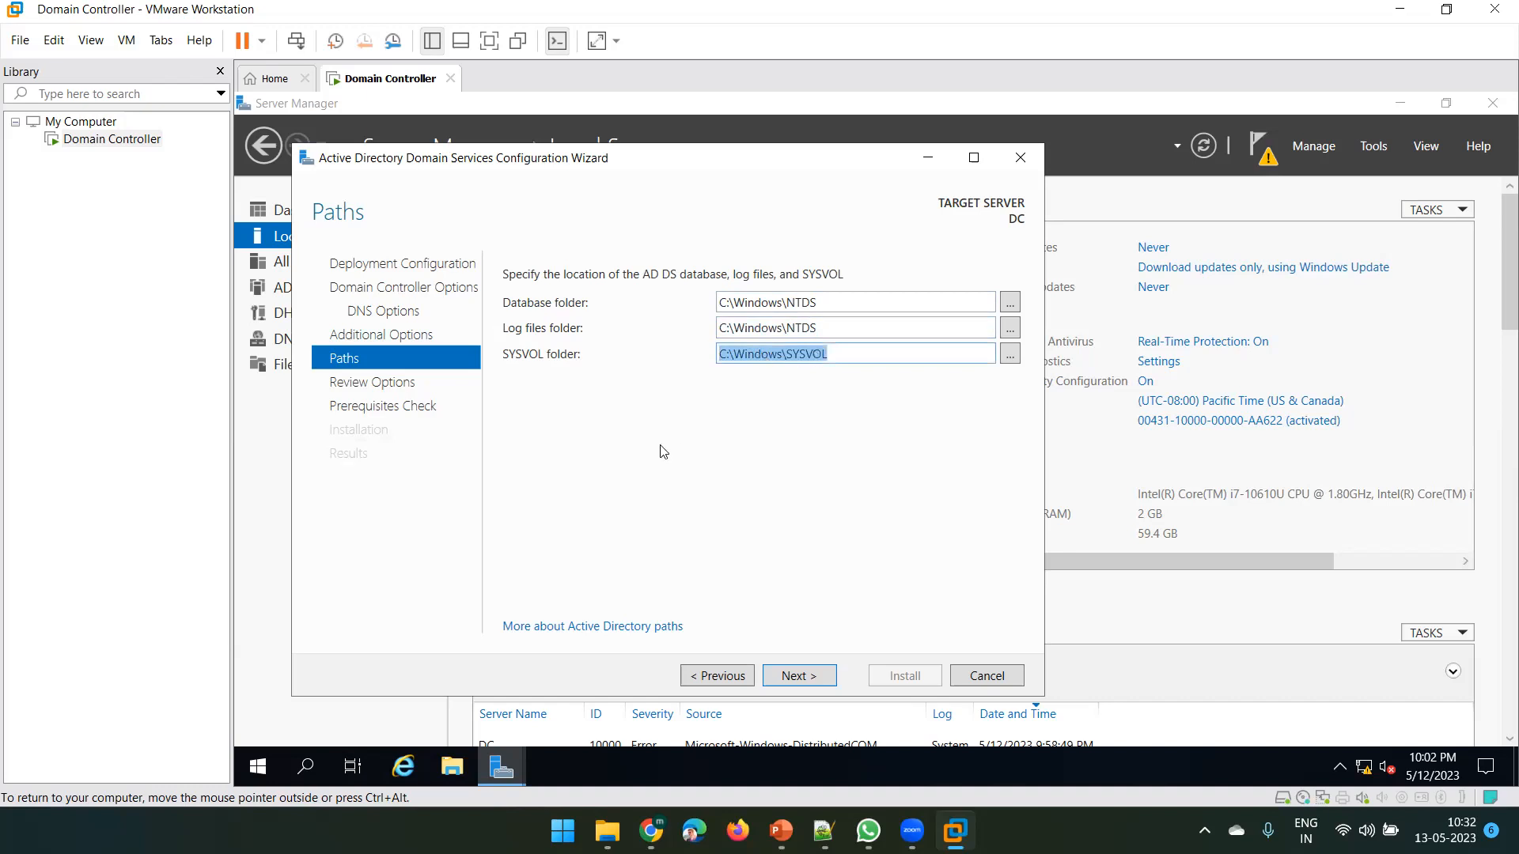
{"action": "key", "text": "super+e"}
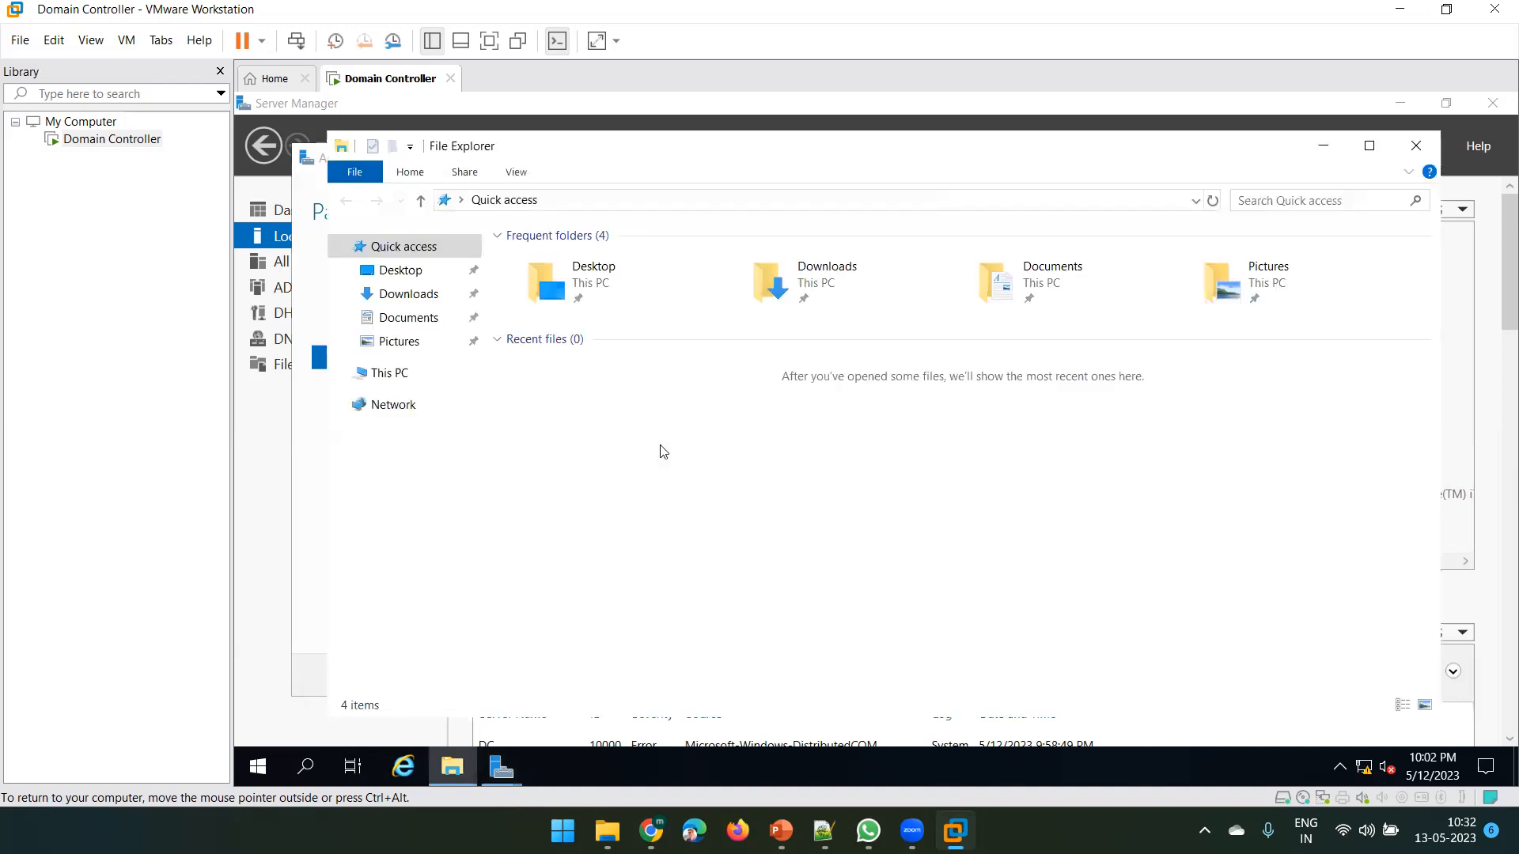
Browse the guest File Explorer to C:\Windows and jump to the 'sys' entries
{"action": "left_click", "coordinate": [387, 372]}
{"action": "double_click", "coordinate": [586, 451]}
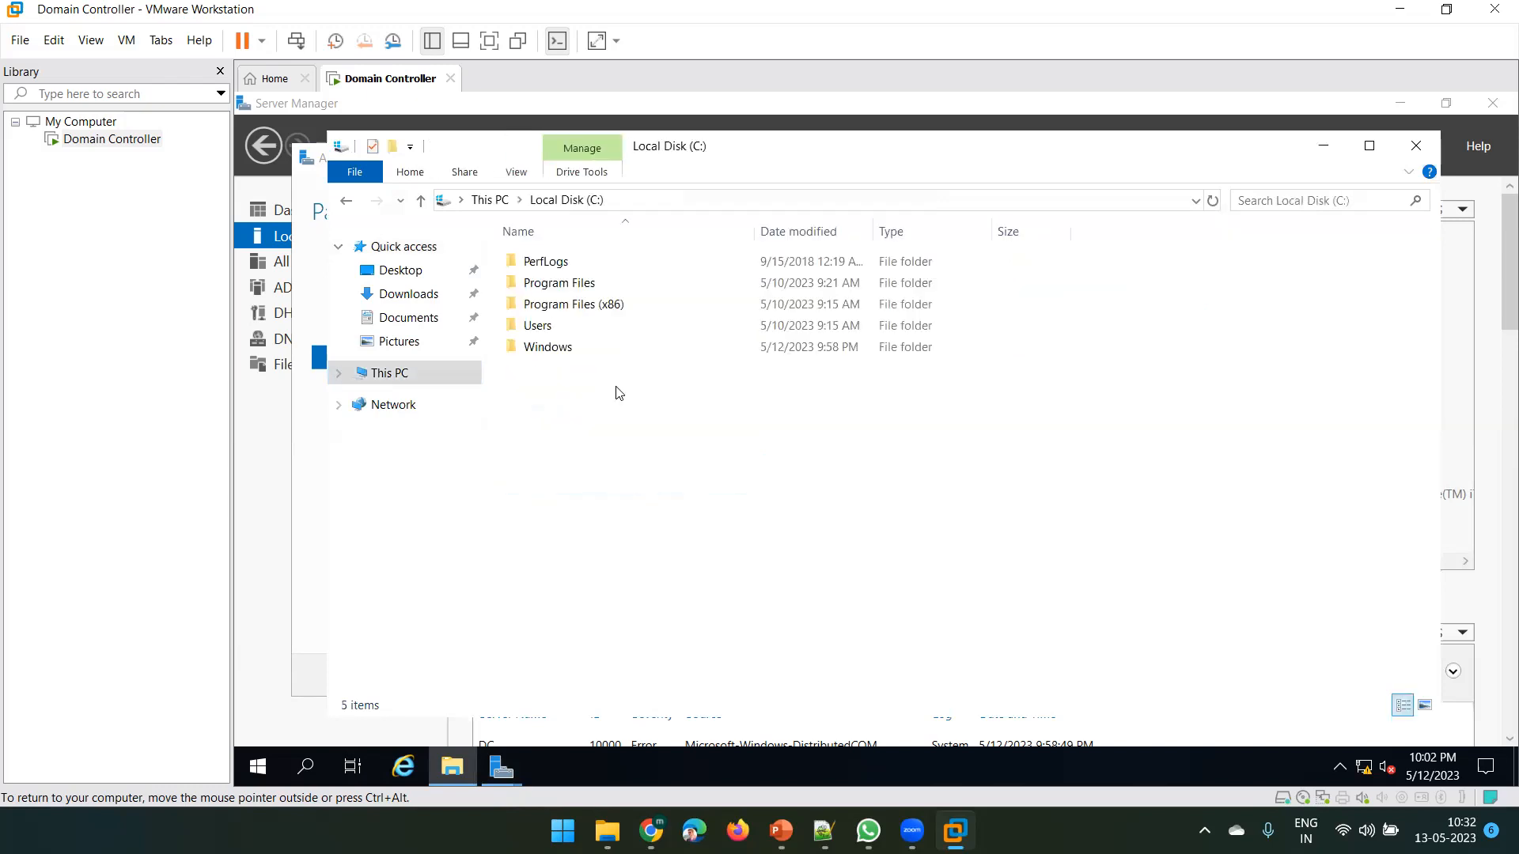
{"action": "double_click", "coordinate": [579, 347]}
{"action": "left_click_drag", "start_coordinate": [562, 150], "coordinate": [1059, 290]}
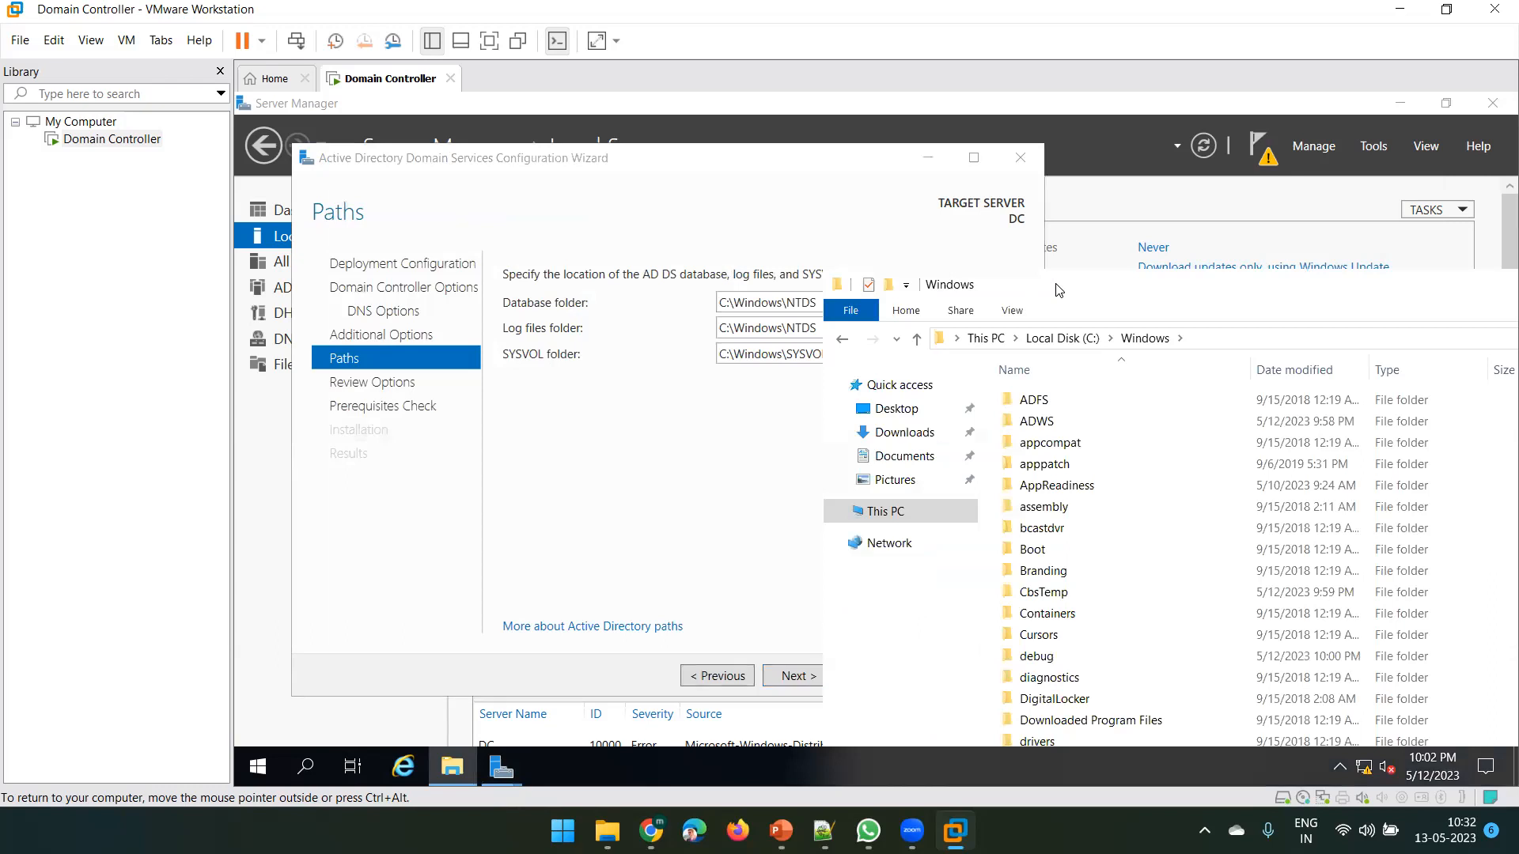
{"action": "left_click_drag", "start_coordinate": [1059, 290], "coordinate": [1191, 271]}
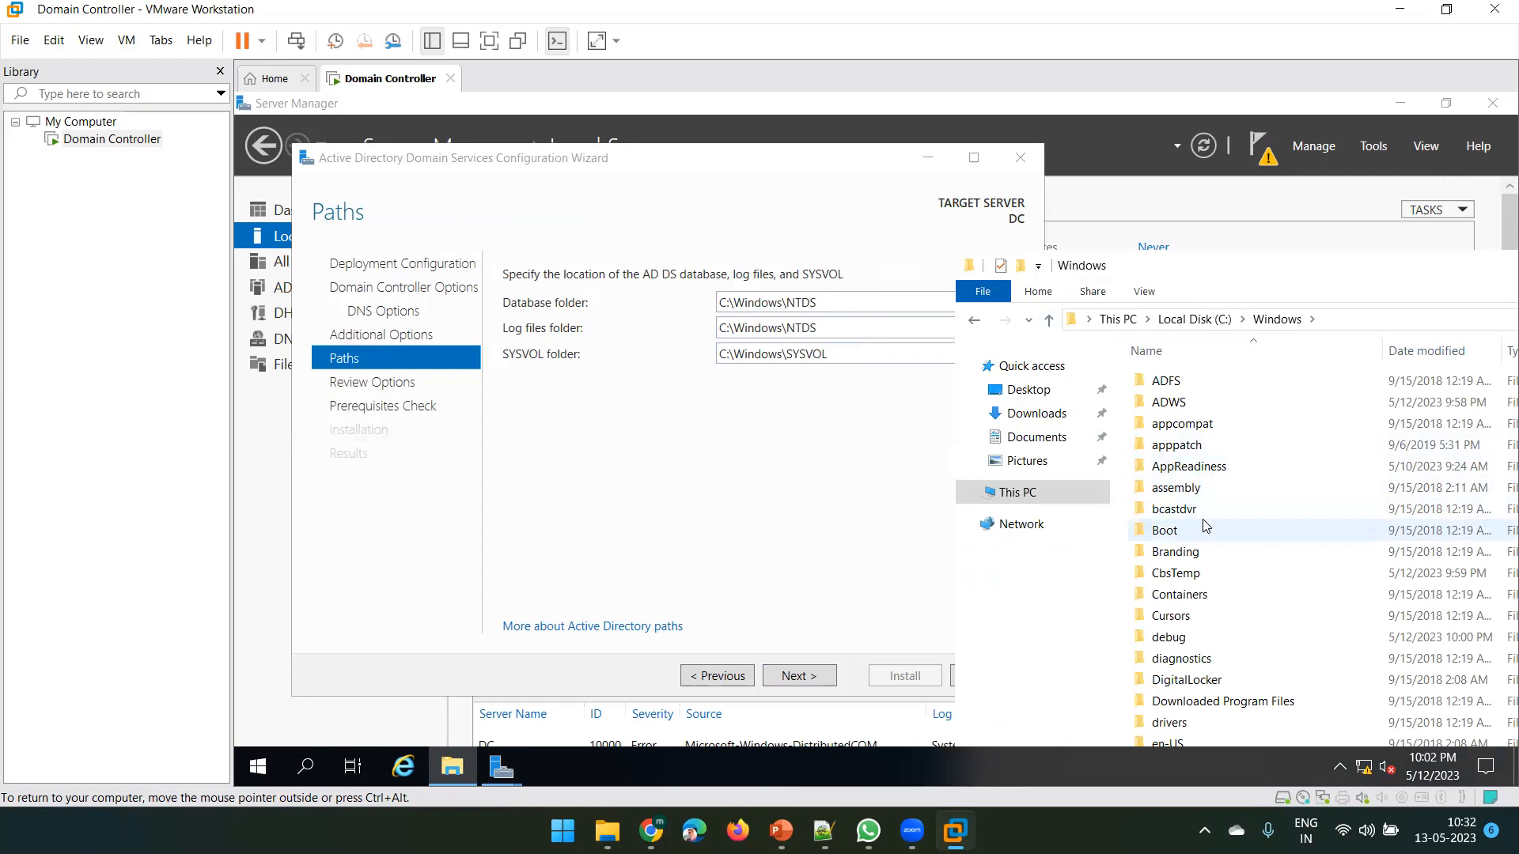
{"action": "type", "text": "sys"}
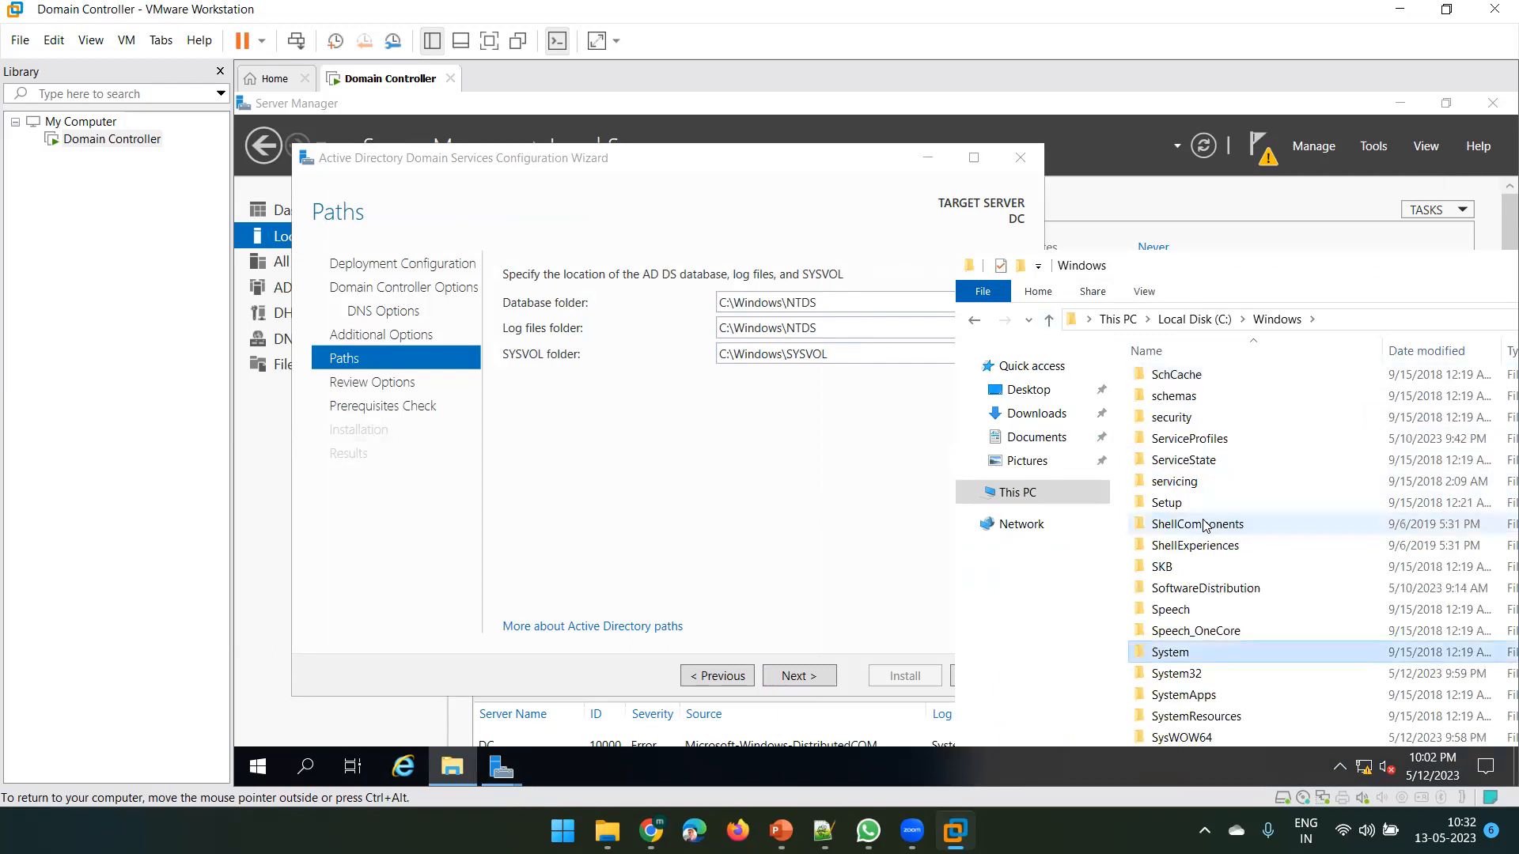
{"action": "scroll", "coordinate": [1139, 689], "scroll_direction": "down", "scroll_amount": 2}
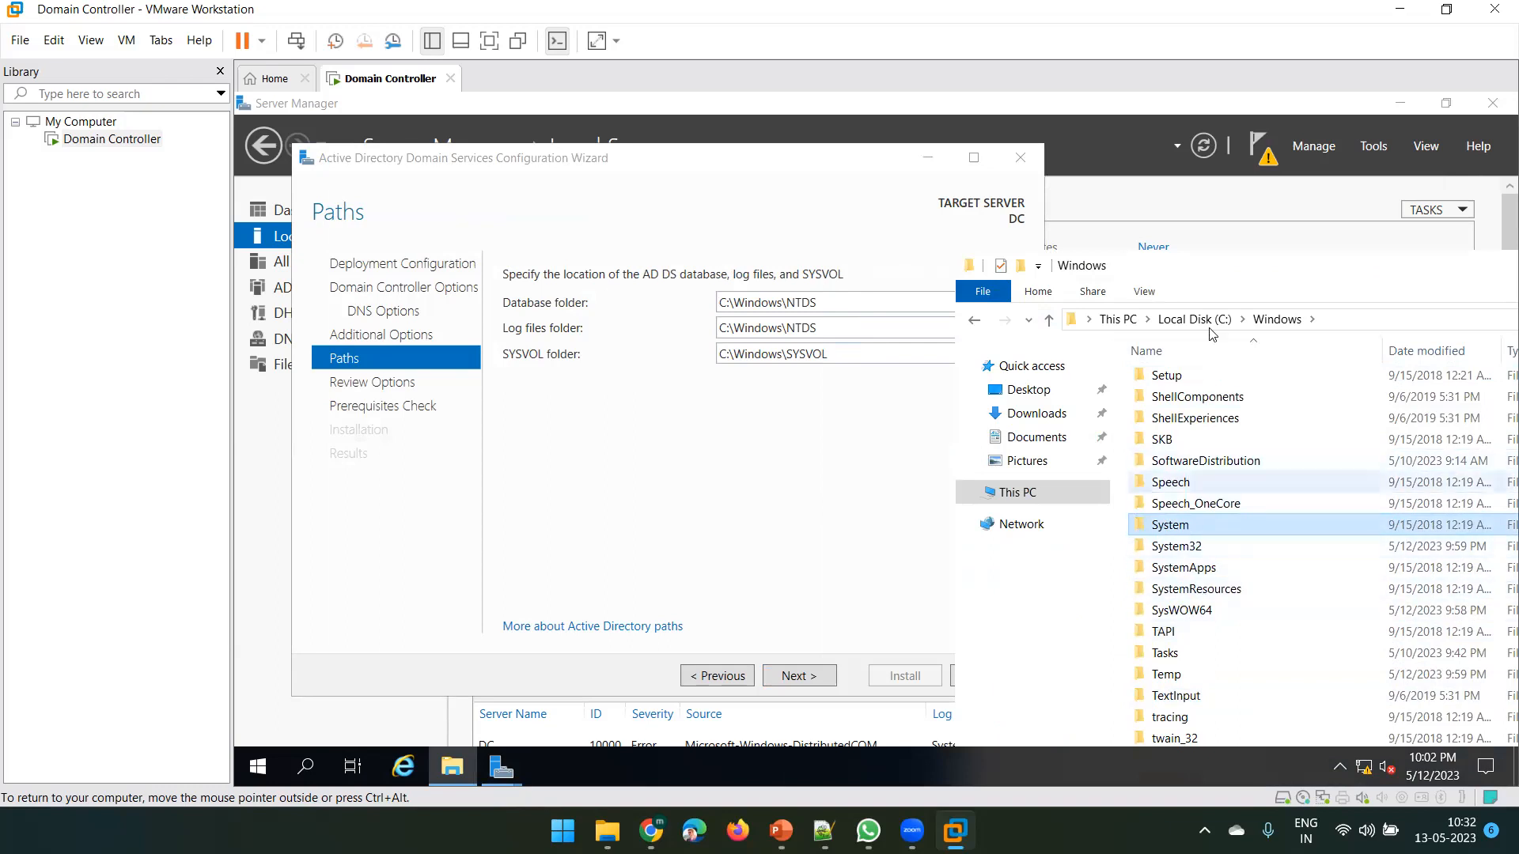
Reposition the File Explorer window into view and close it to return to the wizard
{"action": "left_click_drag", "start_coordinate": [1175, 263], "coordinate": [850, 234]}
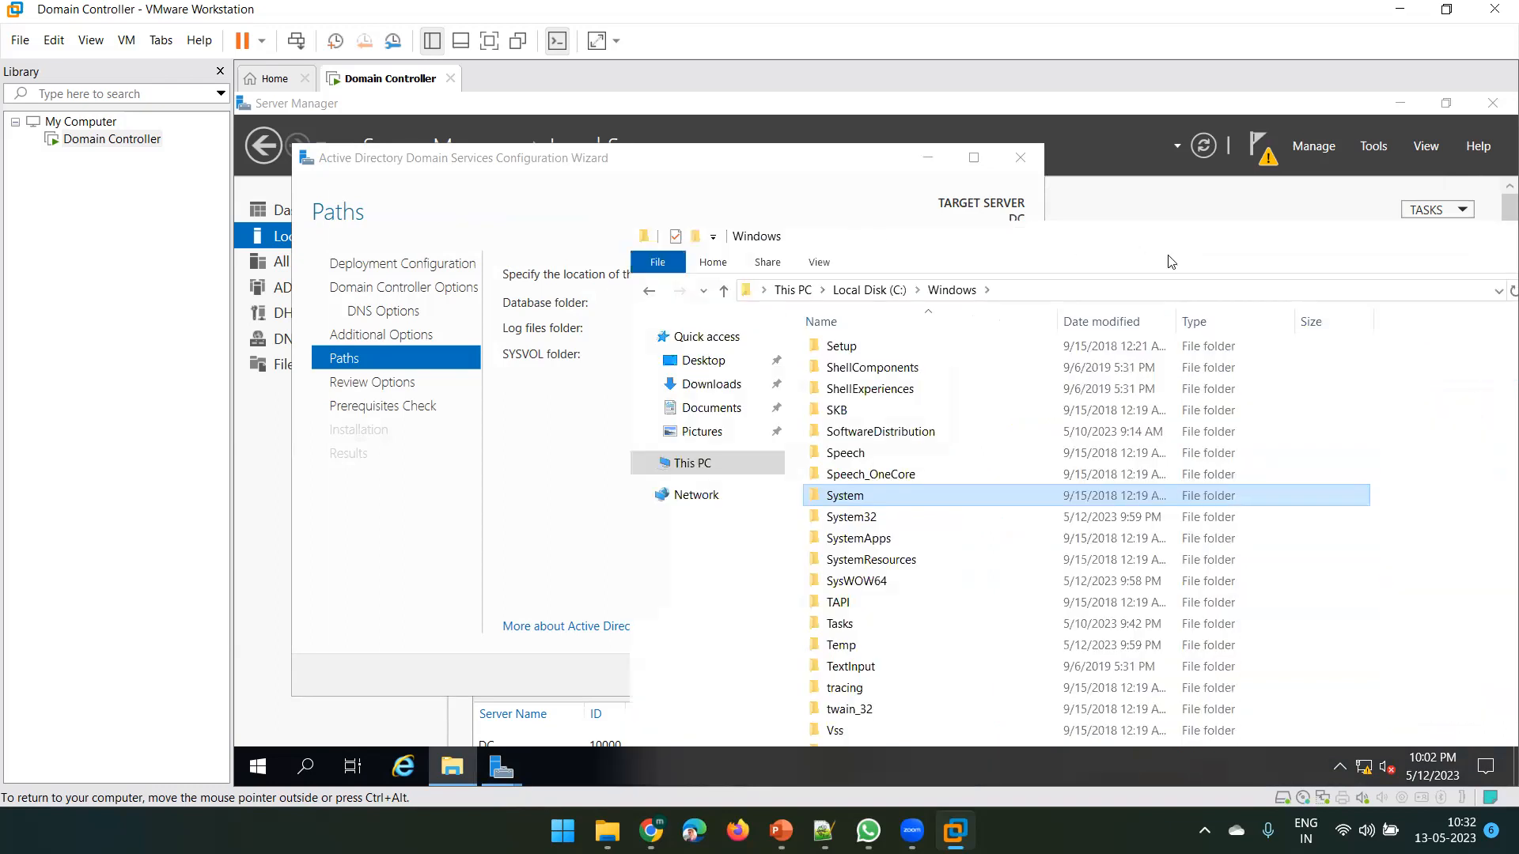
{"action": "left_click_drag", "start_coordinate": [1067, 237], "coordinate": [845, 238]}
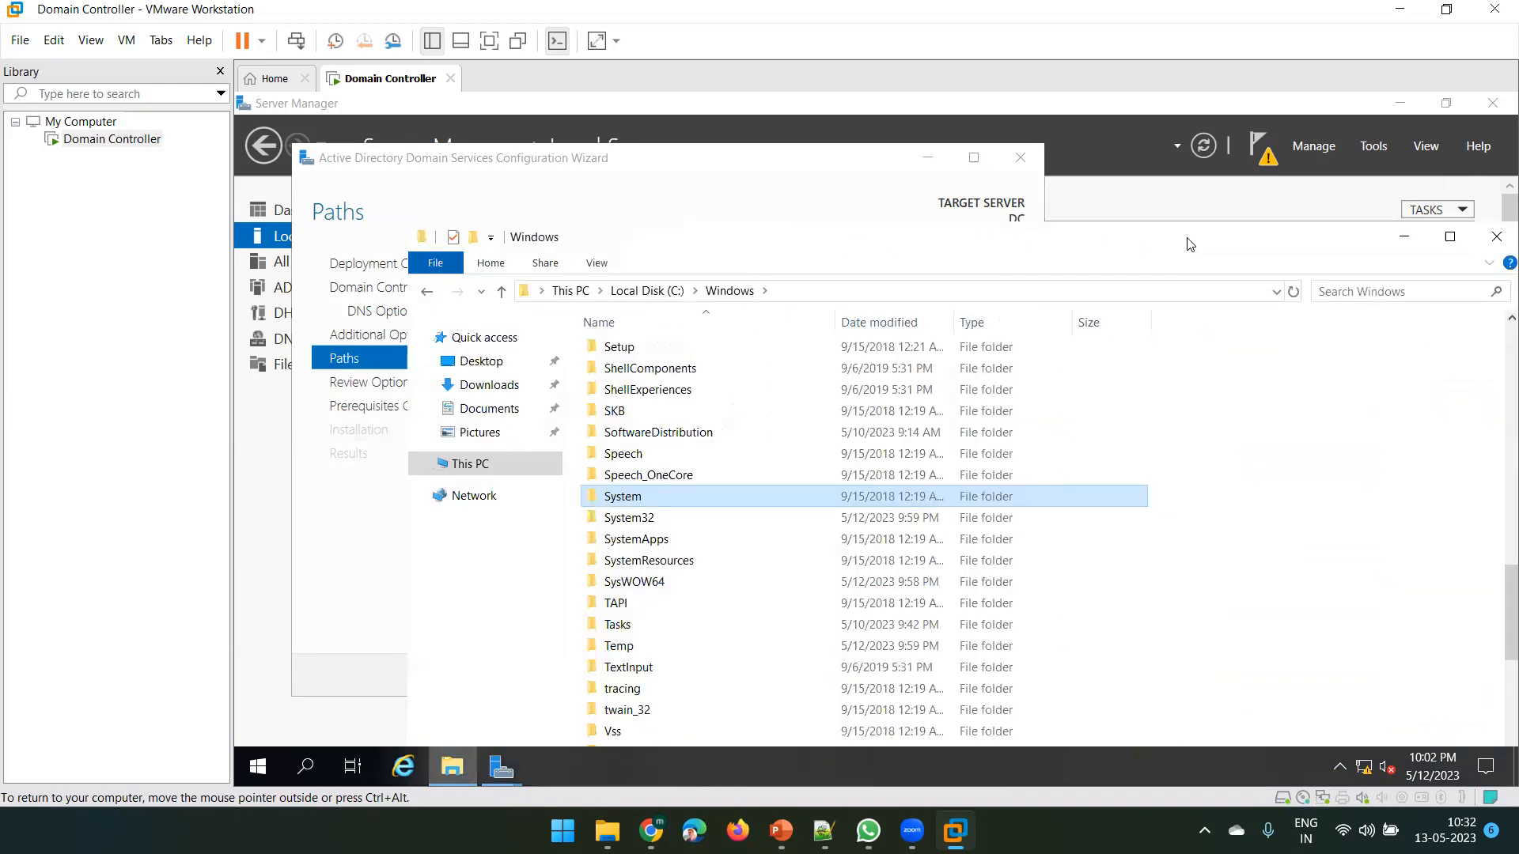
{"action": "left_click_drag", "start_coordinate": [1132, 234], "coordinate": [1026, 246]}
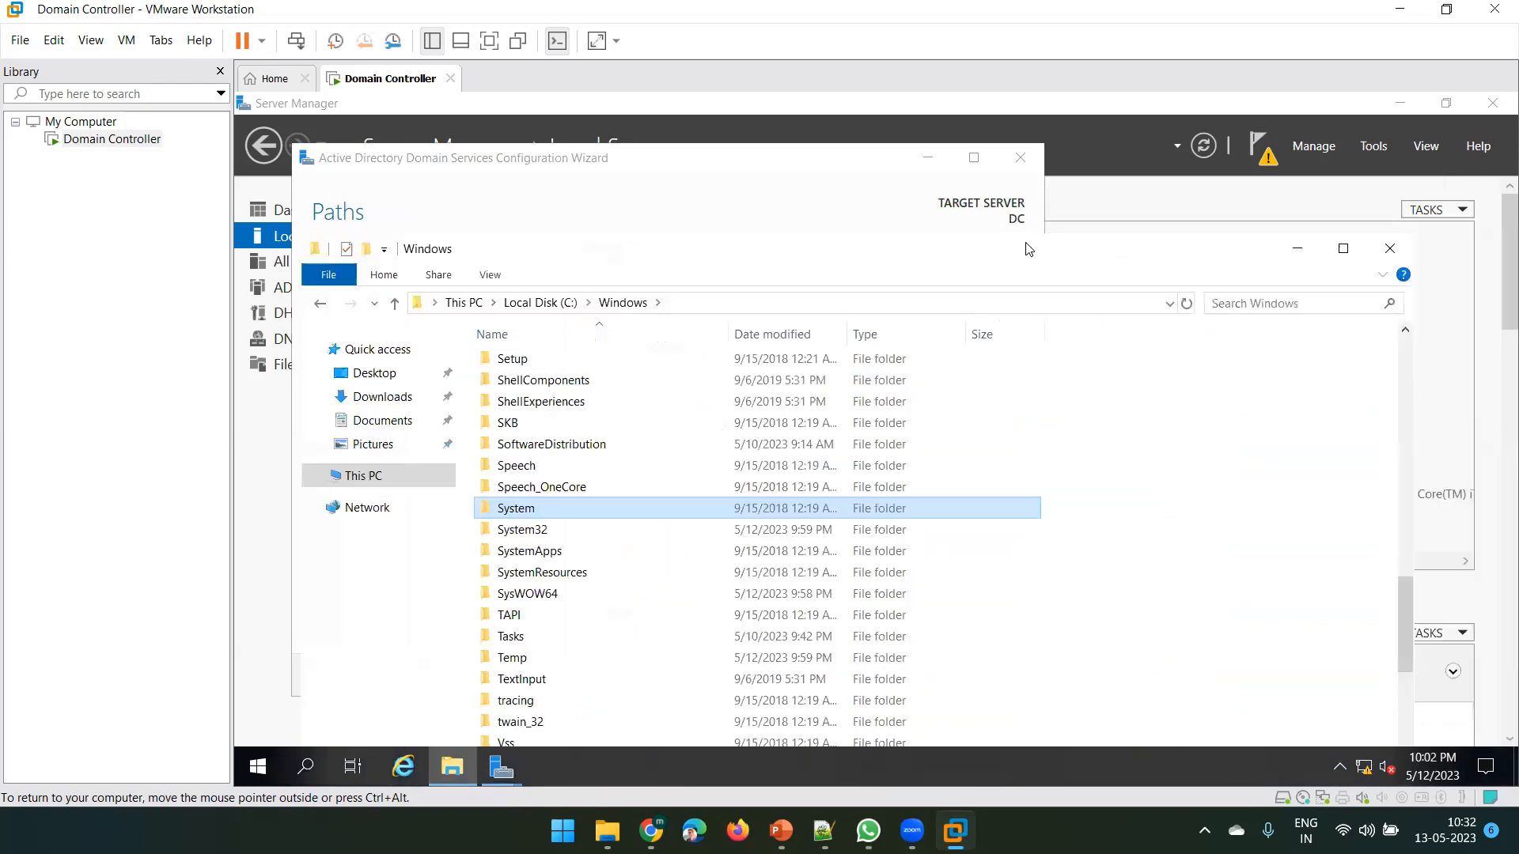
{"action": "left_click", "coordinate": [1391, 248]}
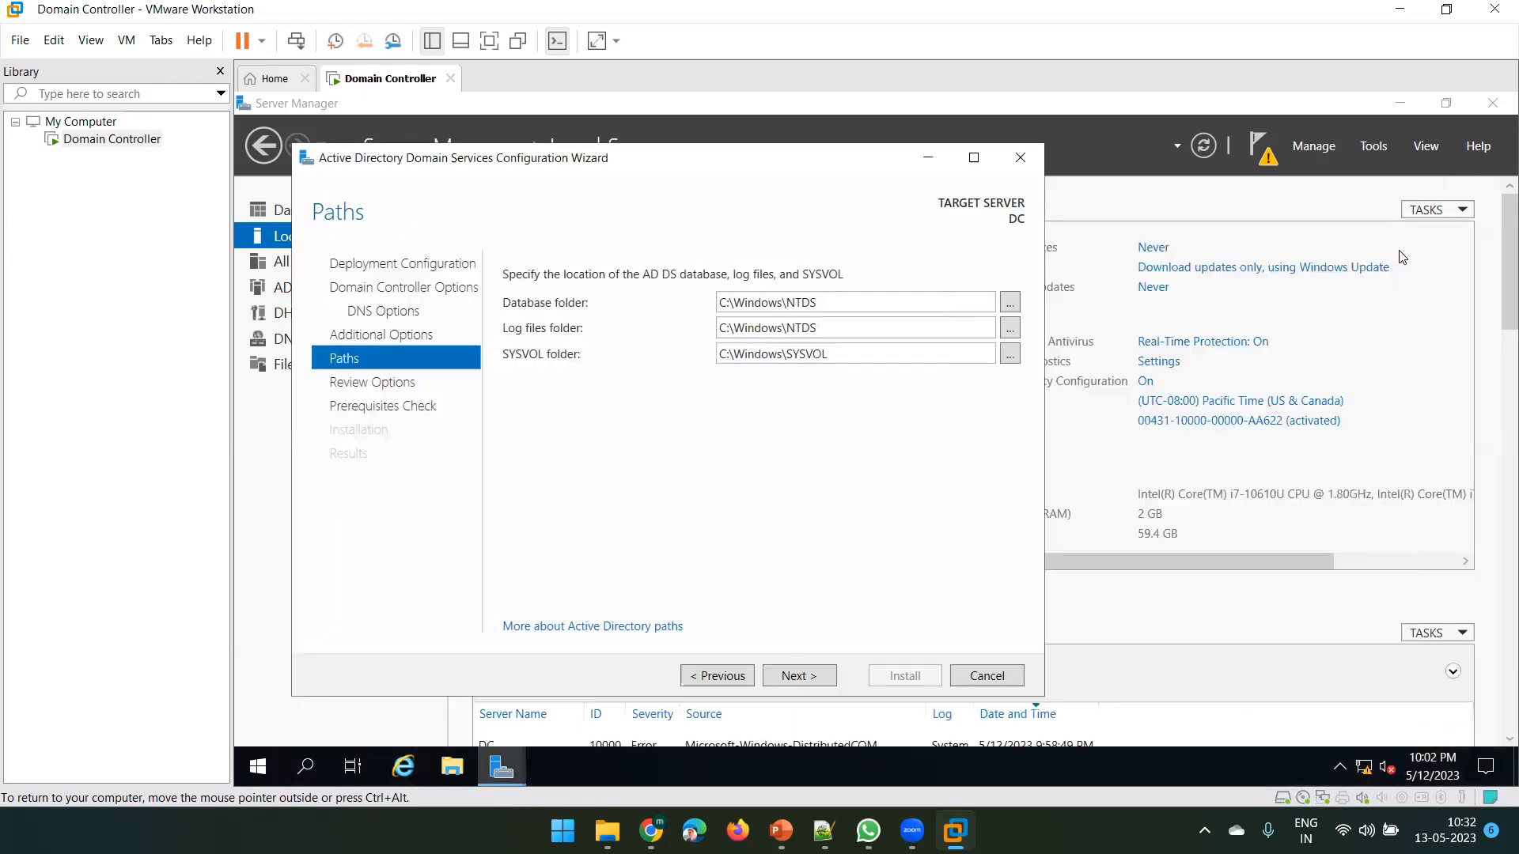
Keep the default Database, Log files and SYSVOL paths and continue to Review Options
{"action": "left_click", "coordinate": [832, 306]}
{"action": "left_click", "coordinate": [831, 333]}
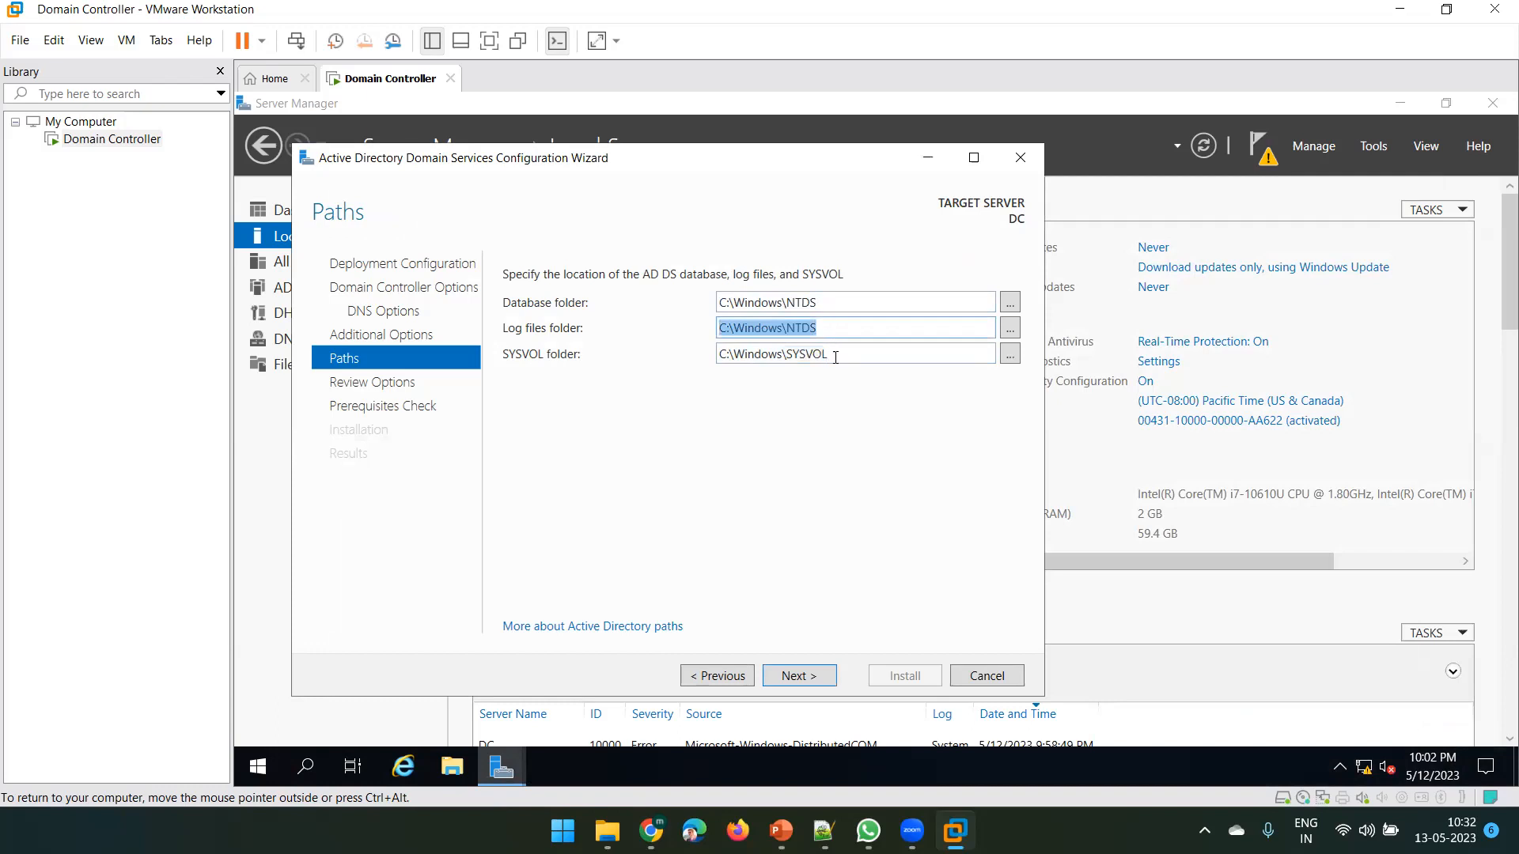
{"action": "left_click", "coordinate": [837, 355]}
{"action": "left_click", "coordinate": [823, 306]}
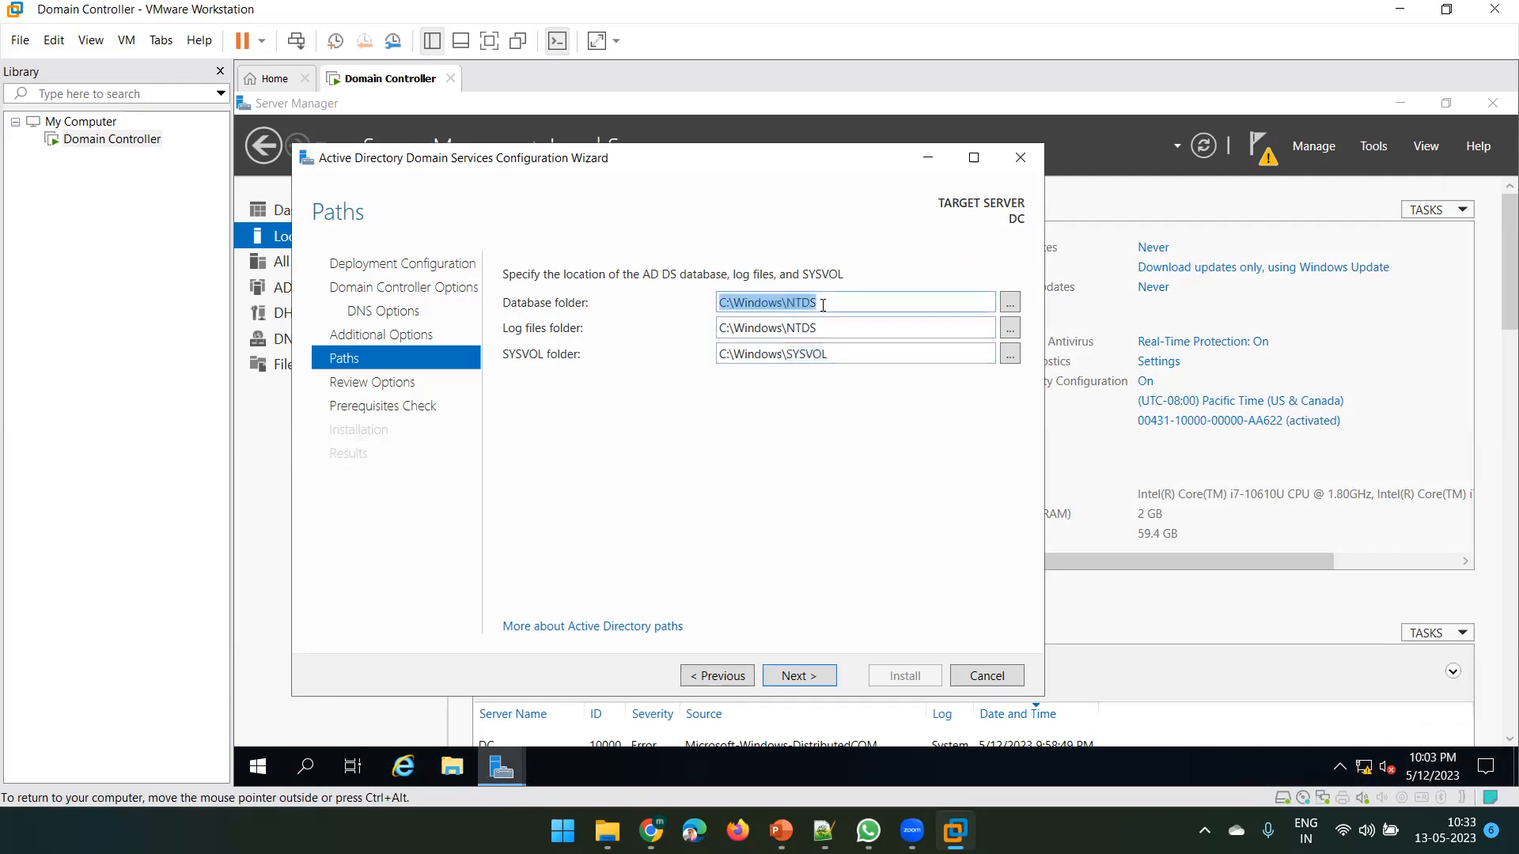
{"action": "left_click", "coordinate": [828, 336]}
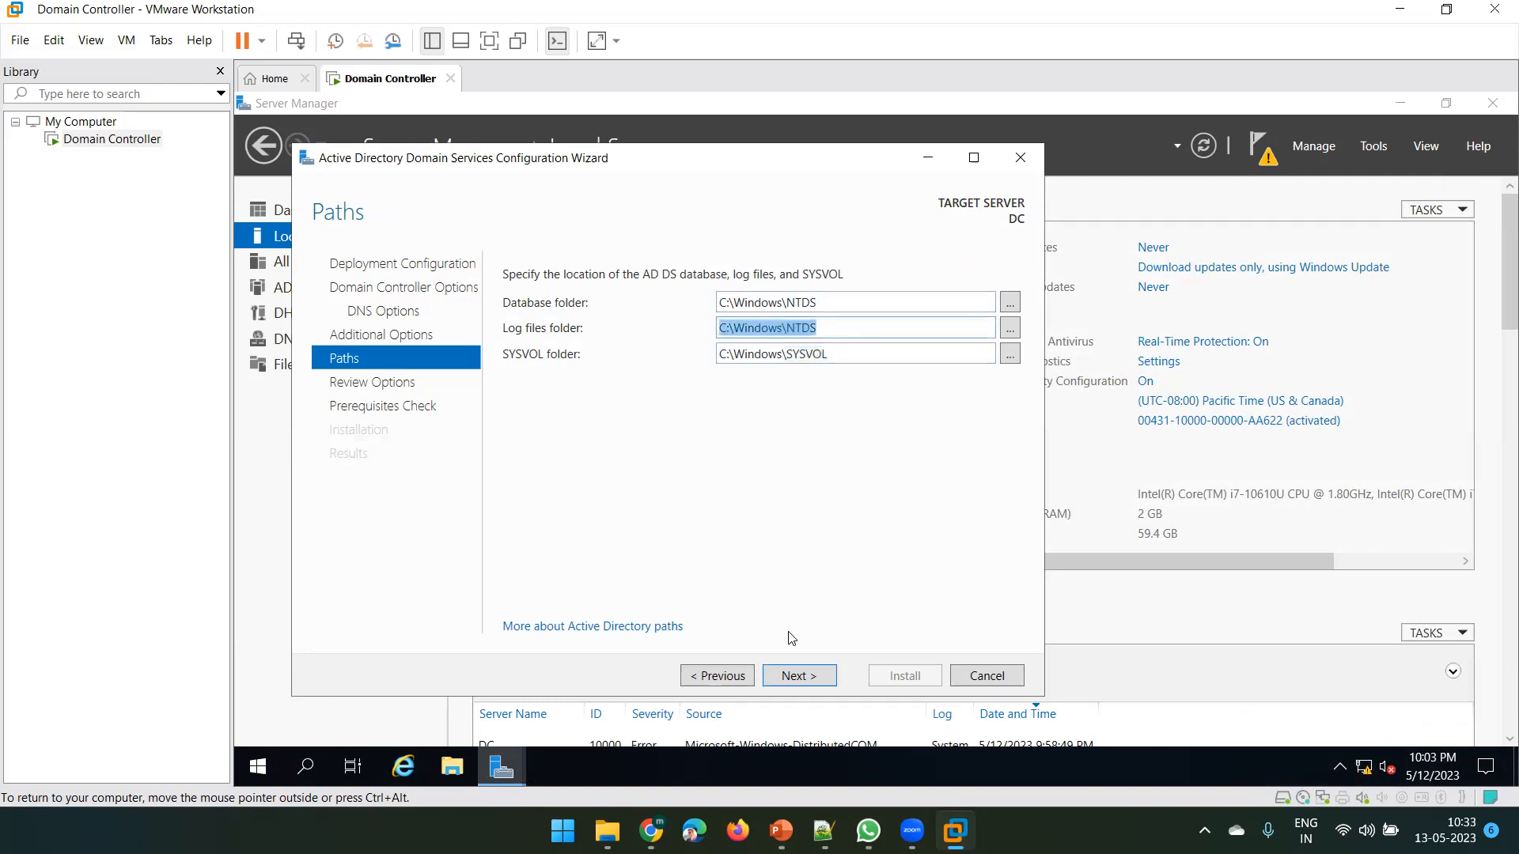
{"action": "left_click", "coordinate": [801, 677]}
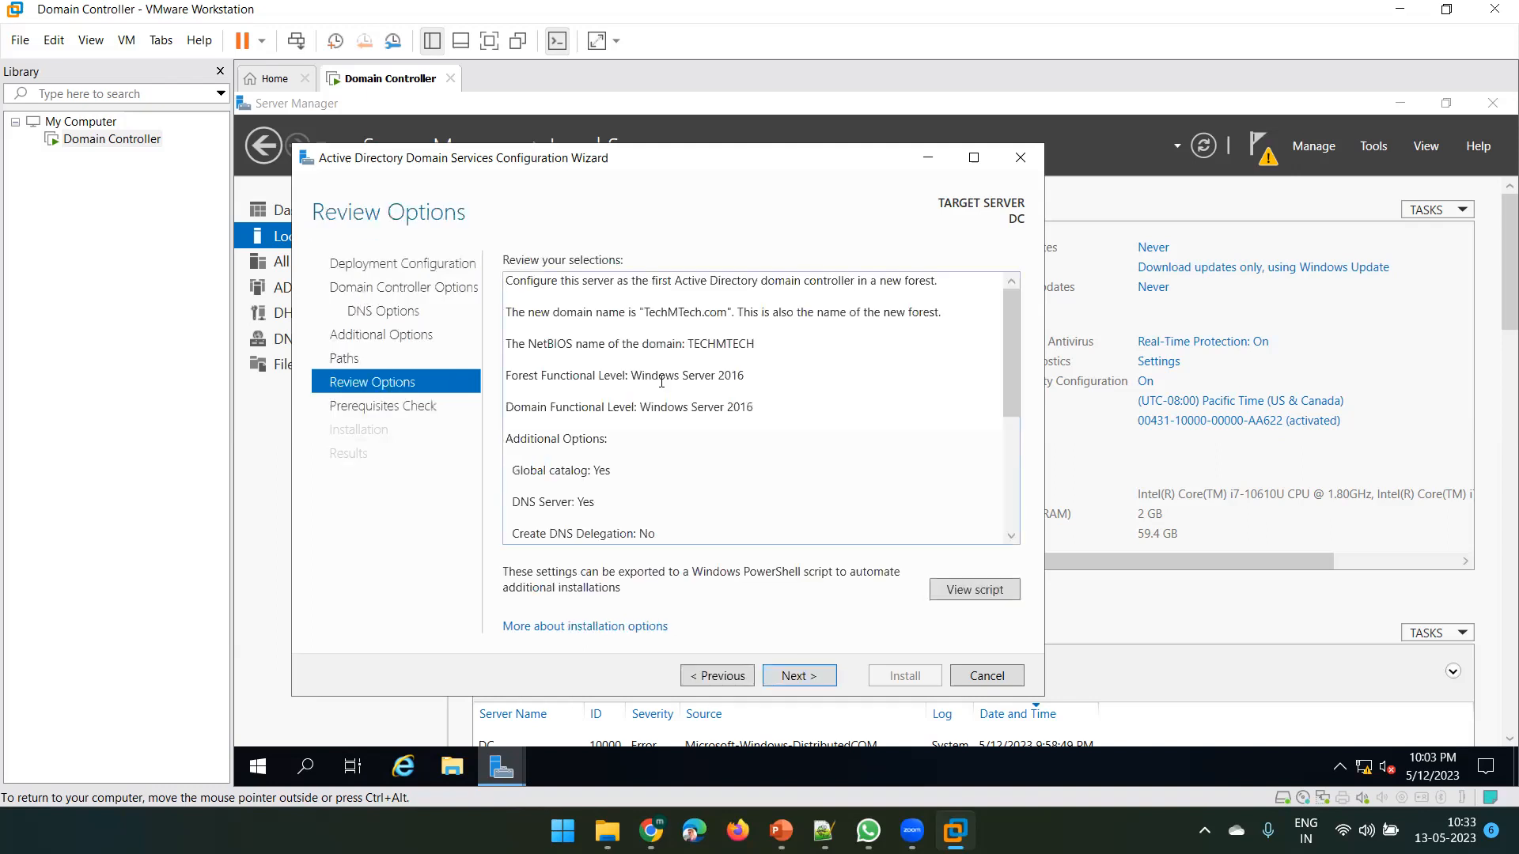
Review the chosen options and run the prerequisites check
{"action": "scroll", "coordinate": [702, 515], "scroll_direction": "down", "scroll_amount": 5}
{"action": "scroll", "coordinate": [702, 515], "scroll_direction": "up", "scroll_amount": 5}
{"action": "left_click", "coordinate": [795, 676]}
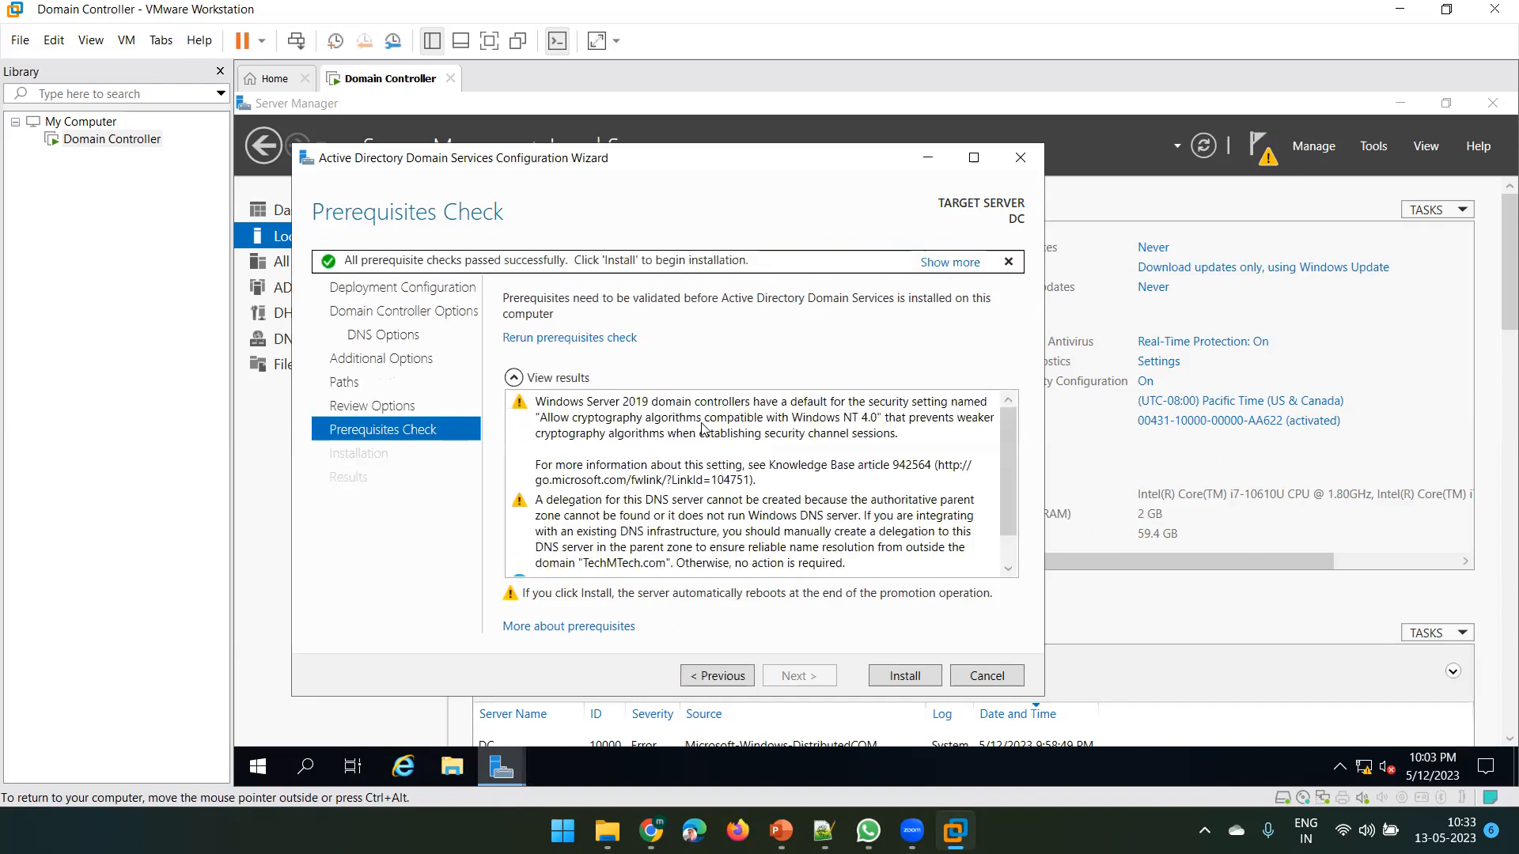
Begin the AD DS installation from the Prerequisites Check and minimize VMware once the reboot starts
{"action": "left_click", "coordinate": [902, 677]}
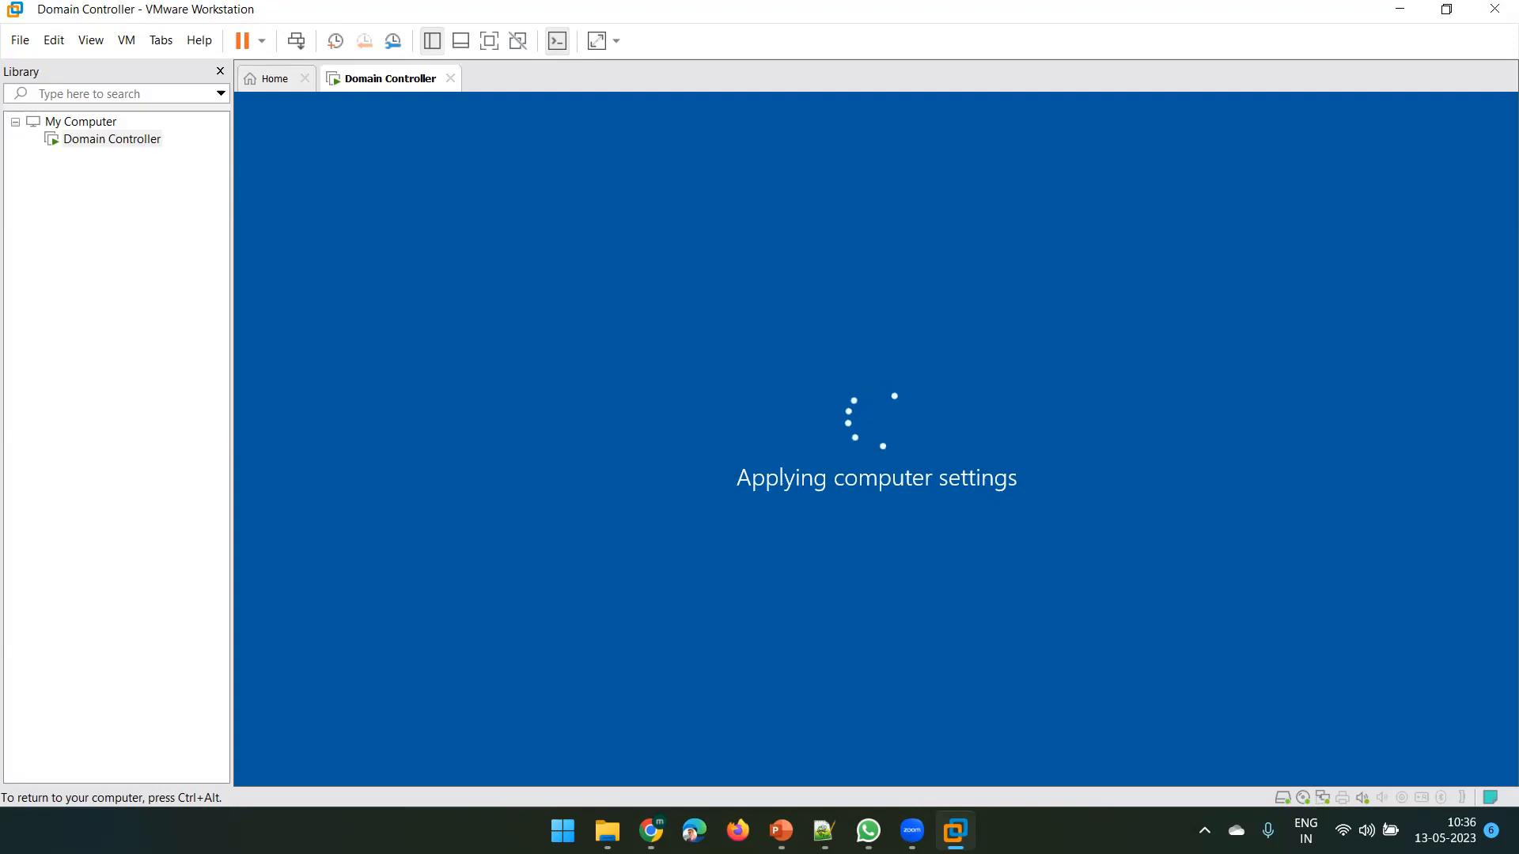
{"action": "left_click", "coordinate": [1414, 8]}
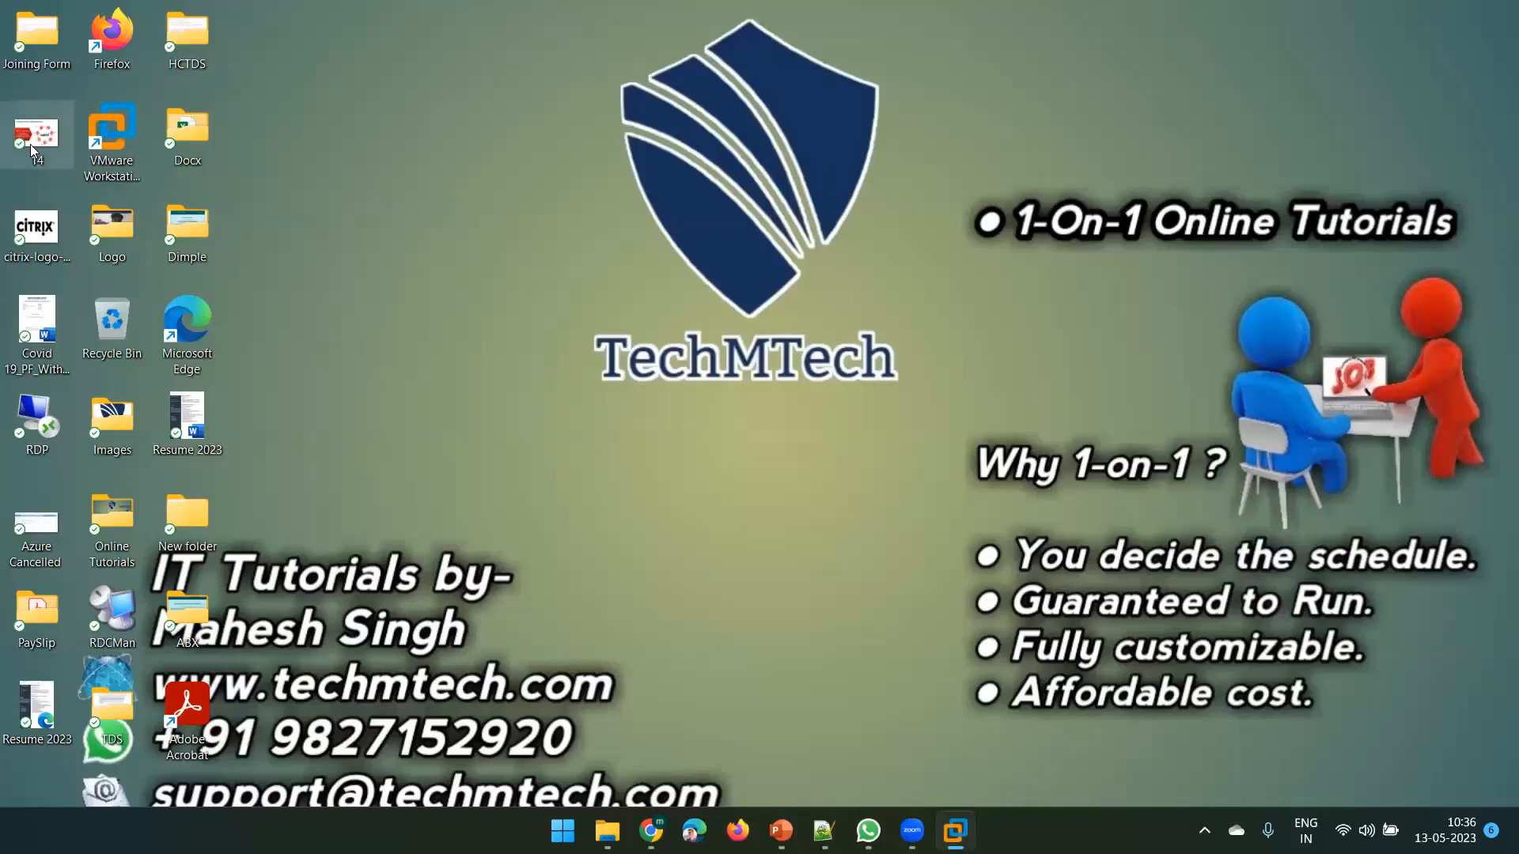
Delete the 14 and citrix-logo-800px desktop files, empty the Recycle Bin, and open This PC
{"action": "key", "text": "Delete"}
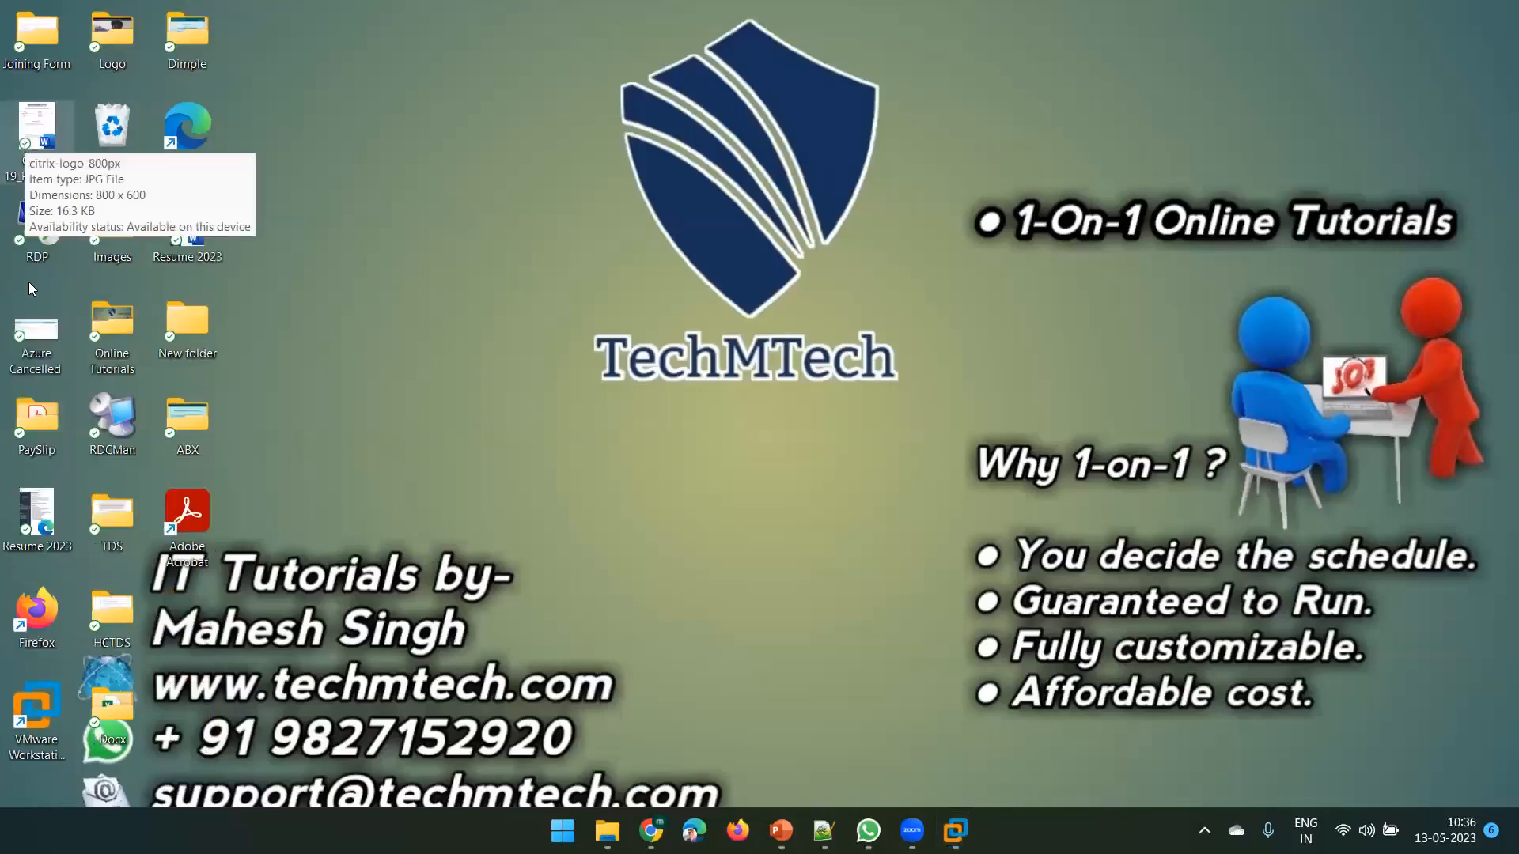
{"action": "key", "text": "Delete"}
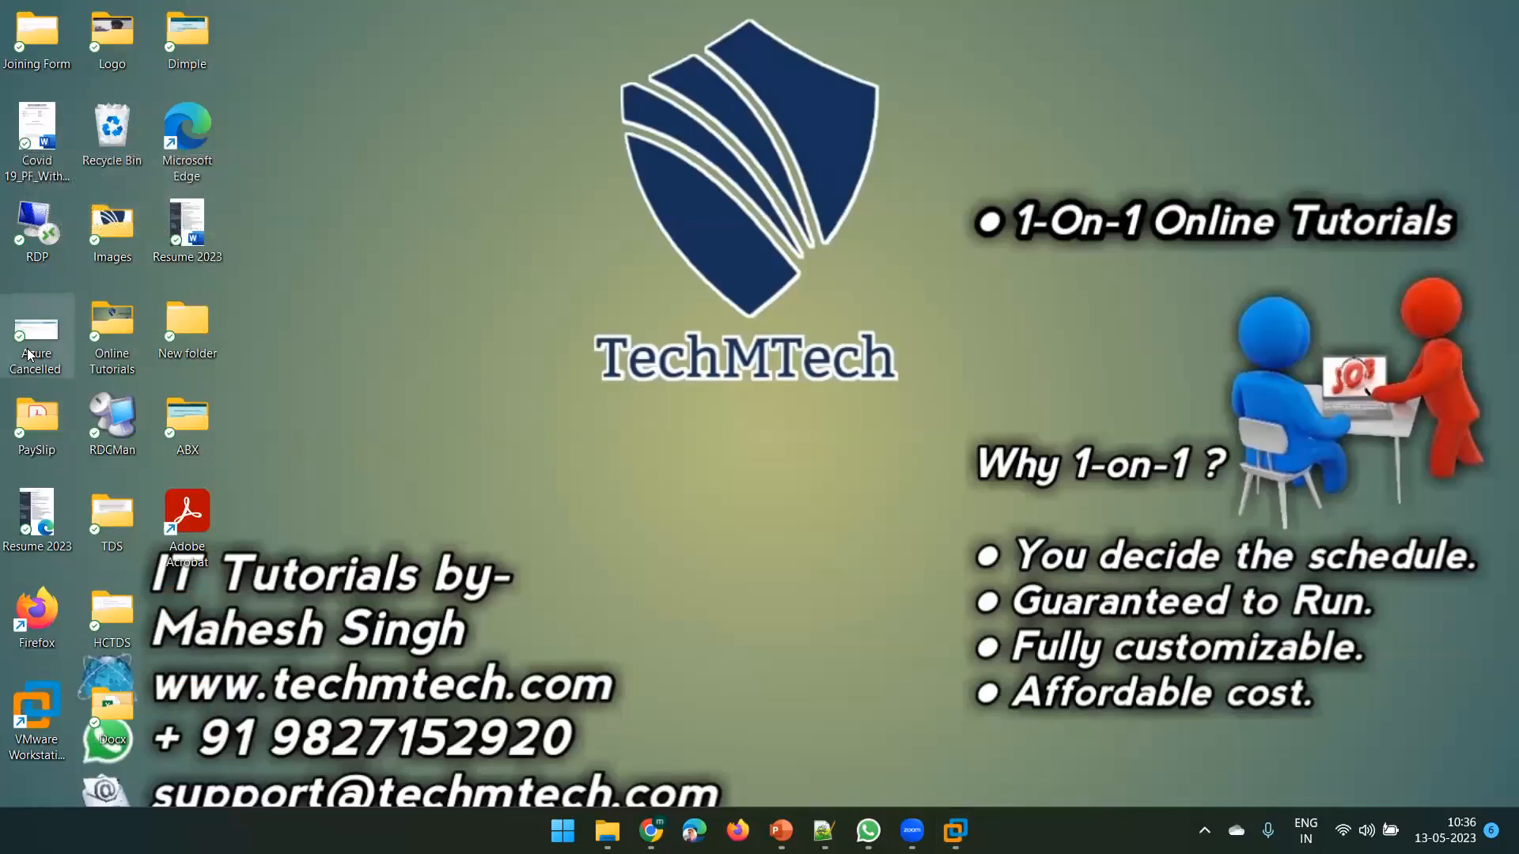
{"action": "right_click", "coordinate": [118, 136]}
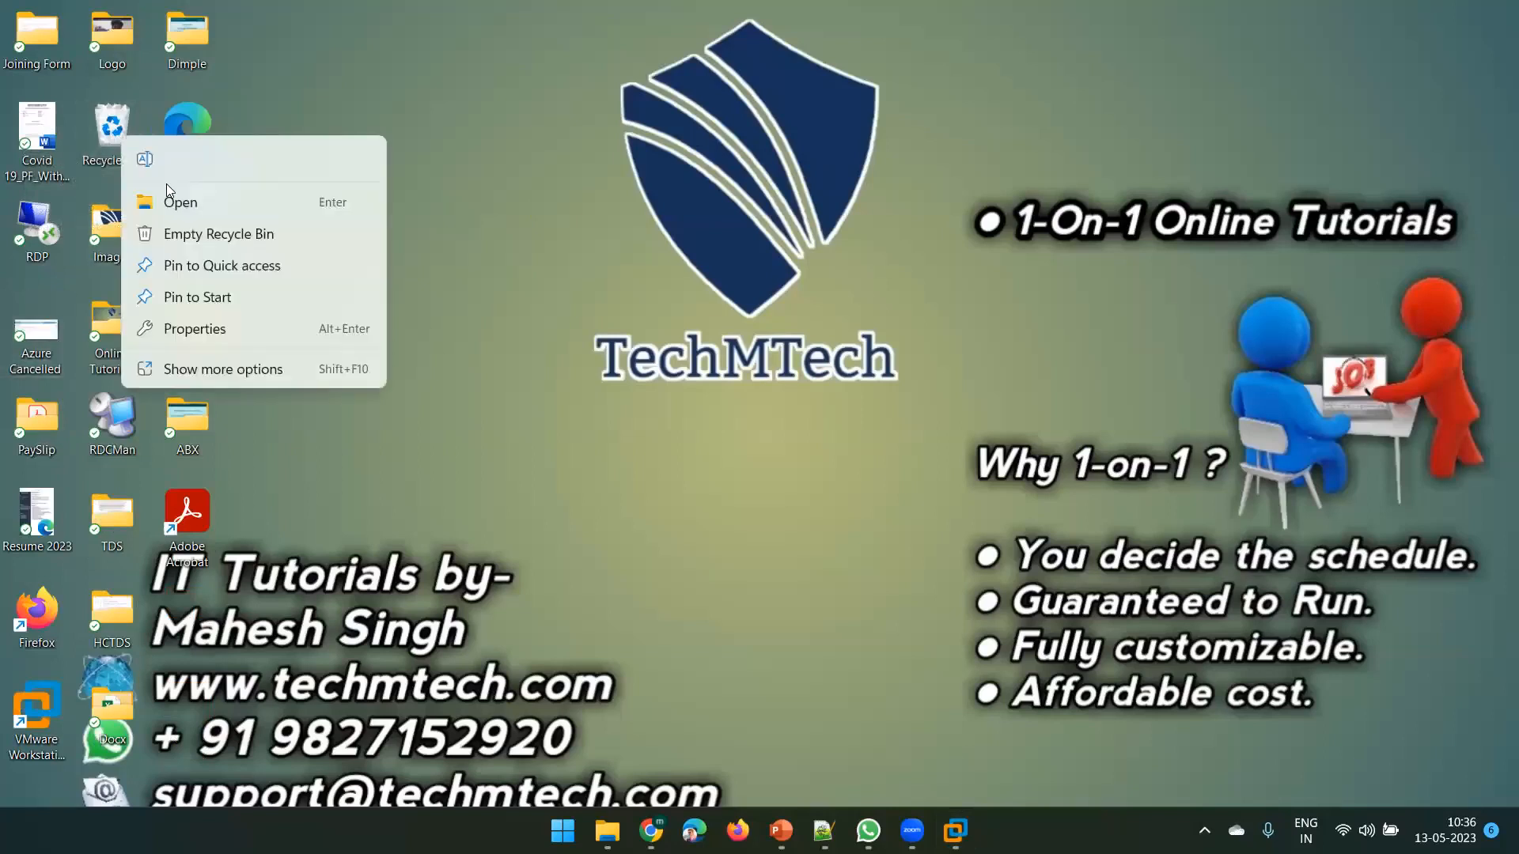
{"action": "left_click", "coordinate": [212, 238]}
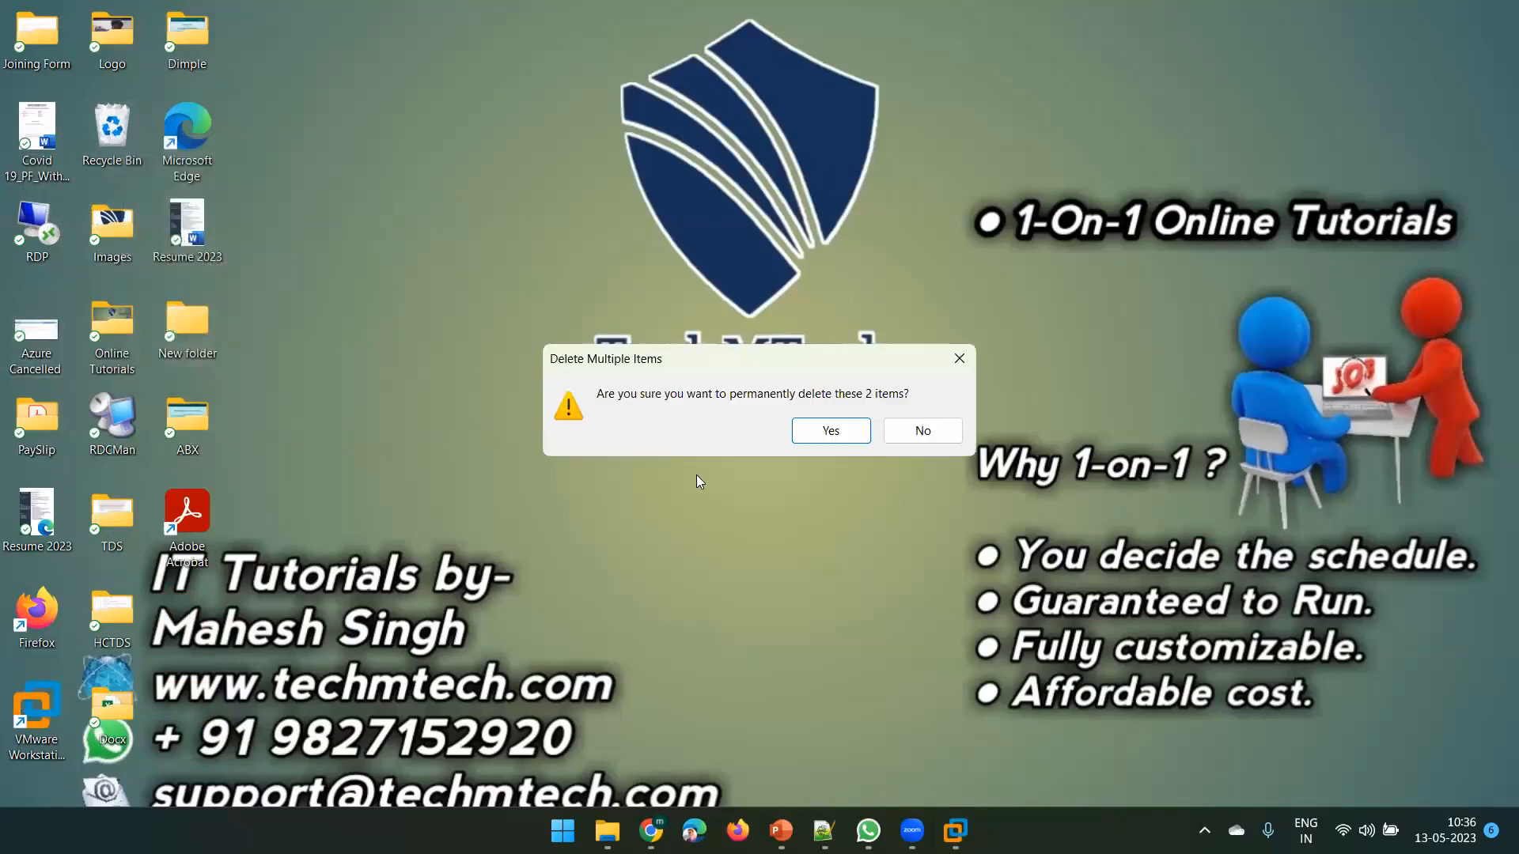
{"action": "left_click", "coordinate": [831, 431]}
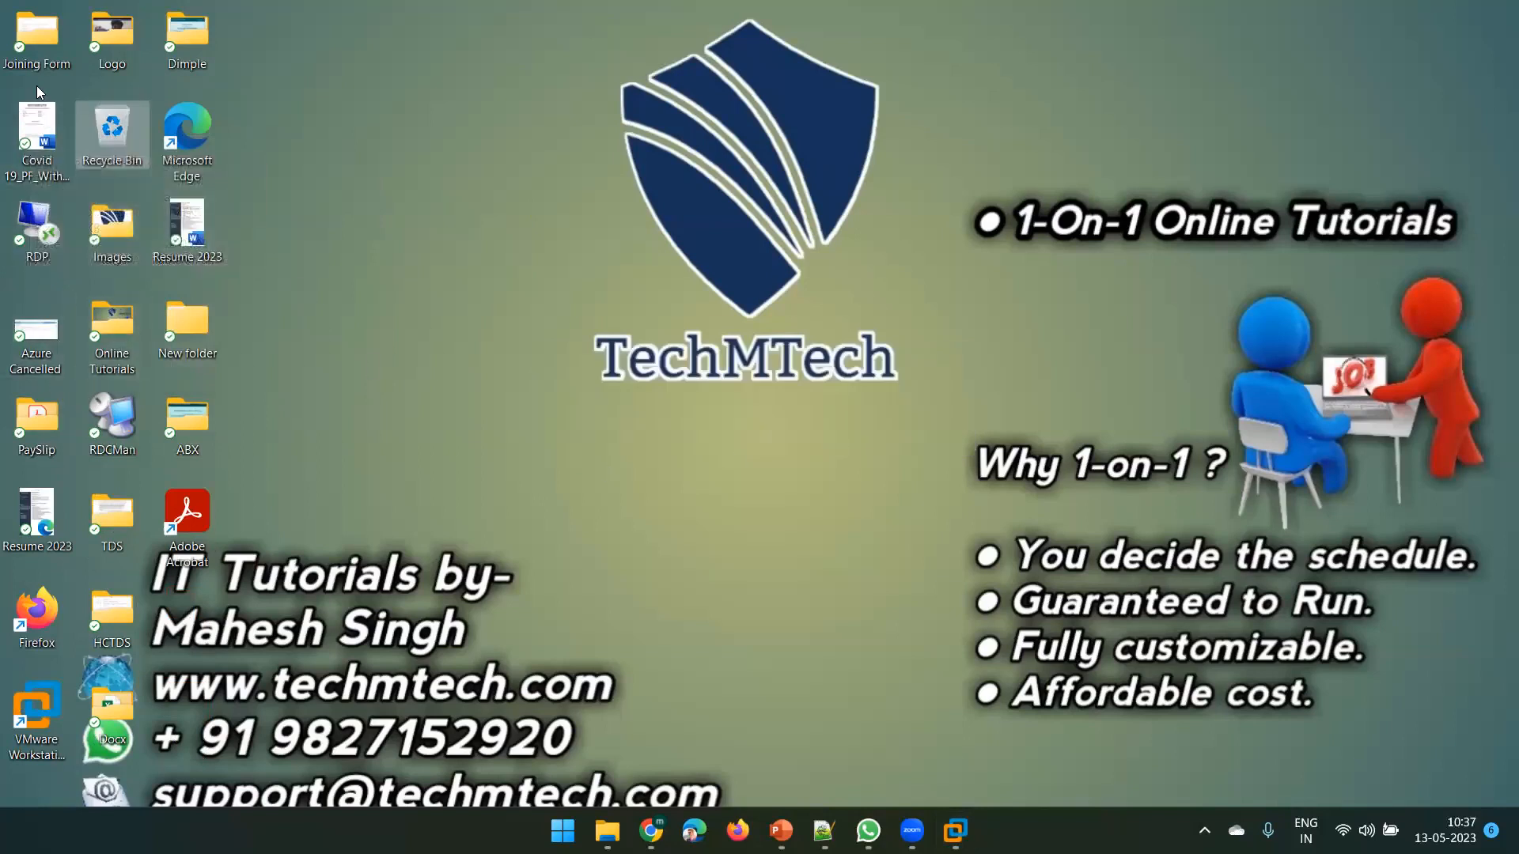
{"action": "key", "text": "super+e"}
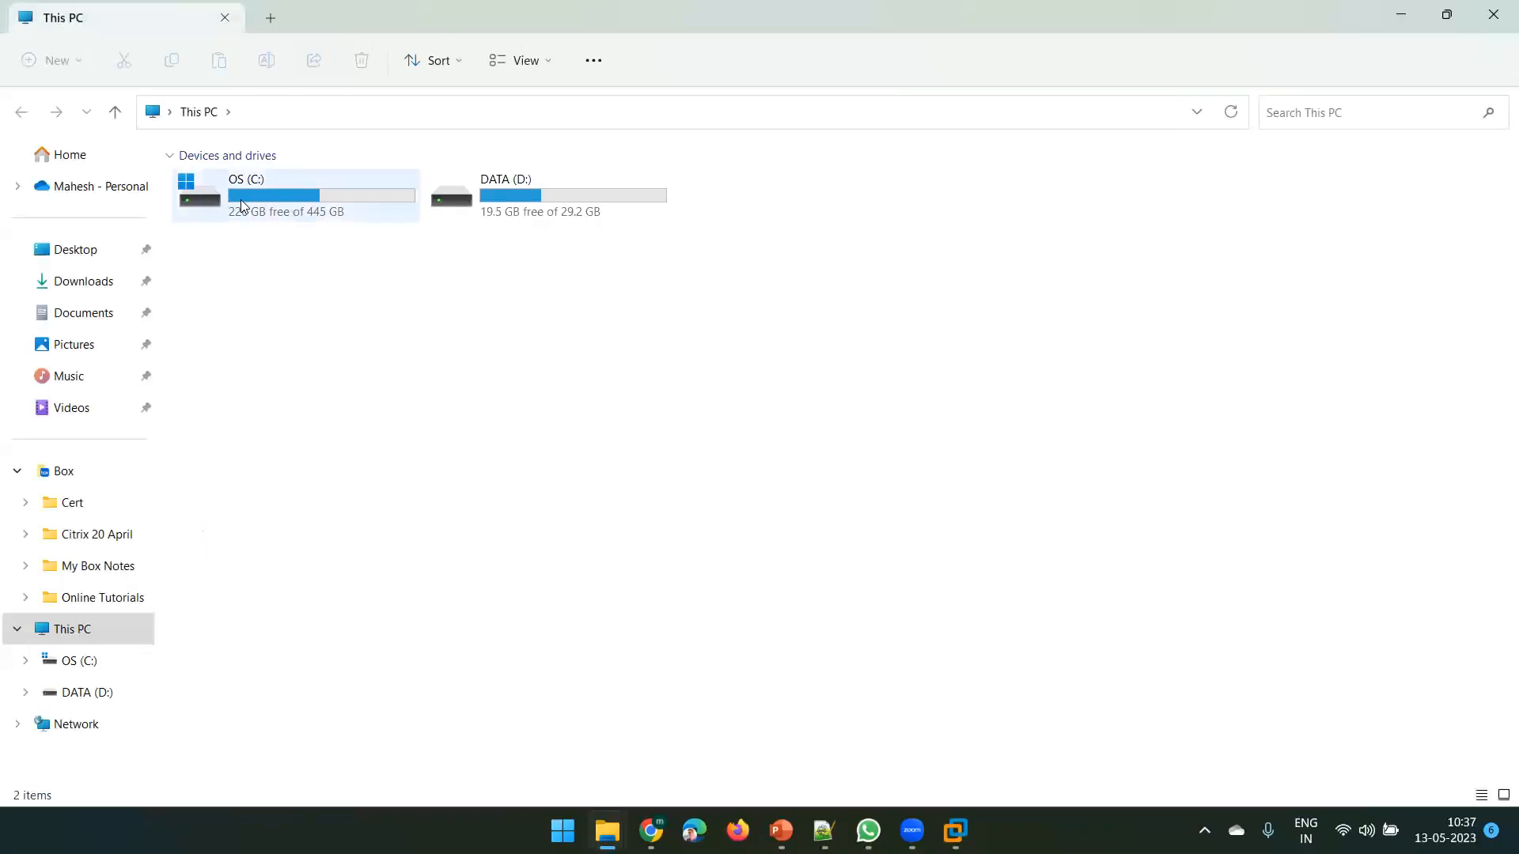
Remove the Ivanti Intro-highlight video from C:\Filmora, then close File Explorer
{"action": "double_click", "coordinate": [288, 199]}
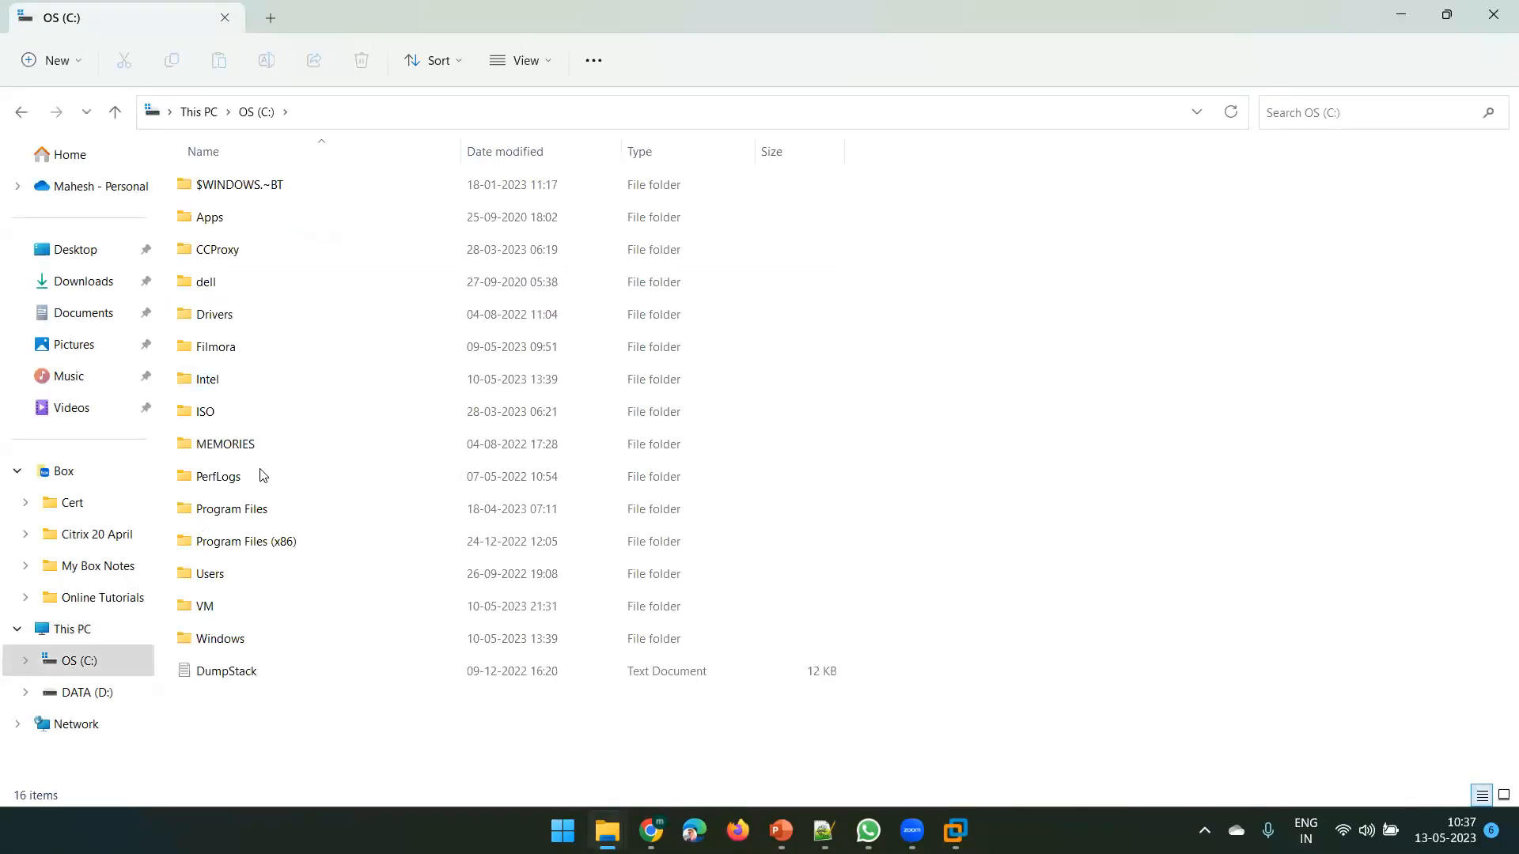
{"action": "left_click", "coordinate": [245, 358]}
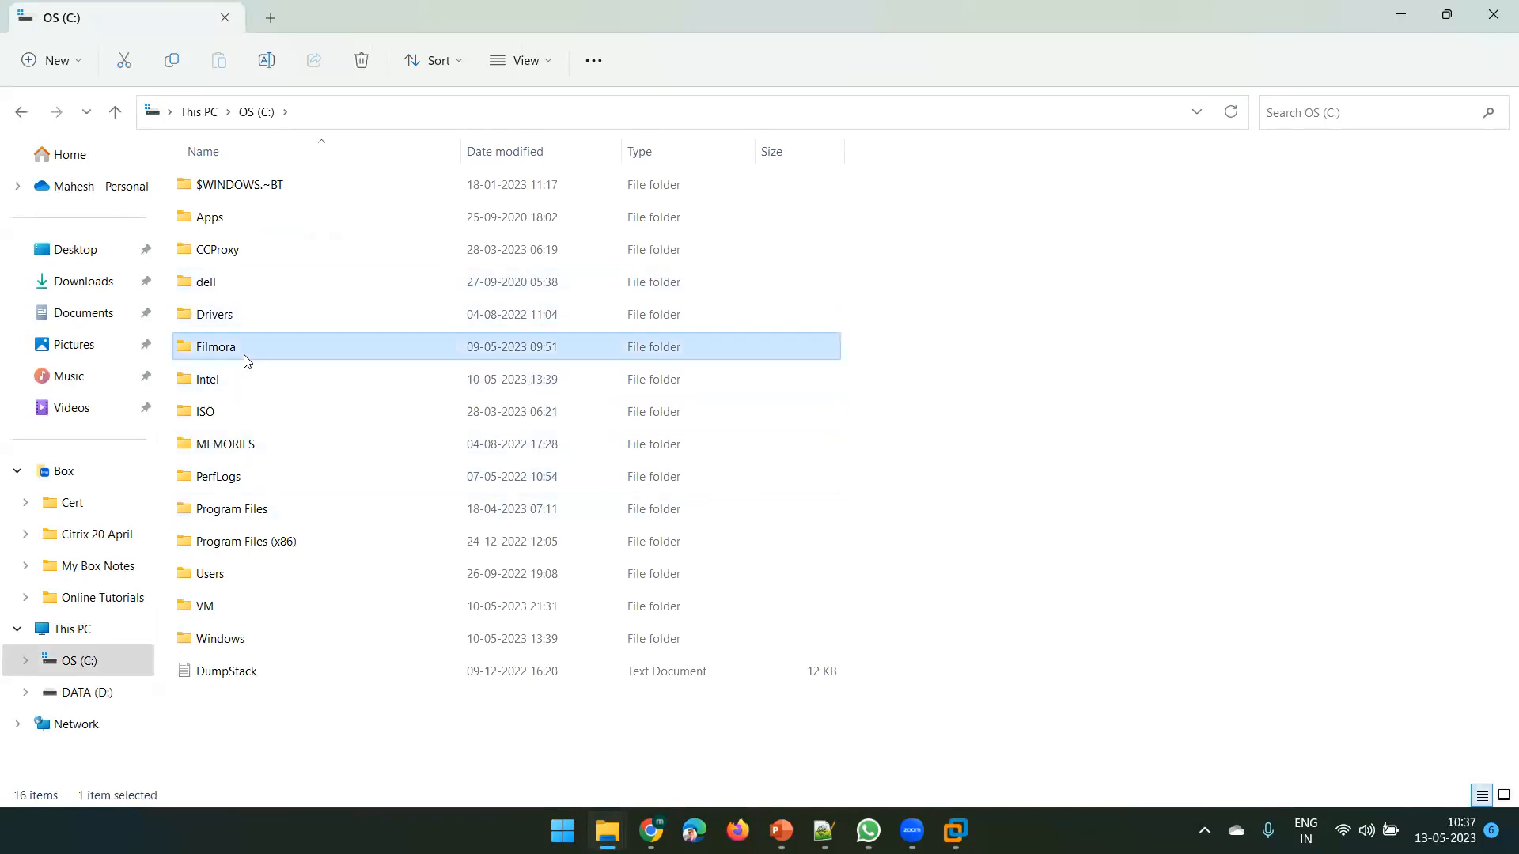
{"action": "double_click", "coordinate": [246, 360]}
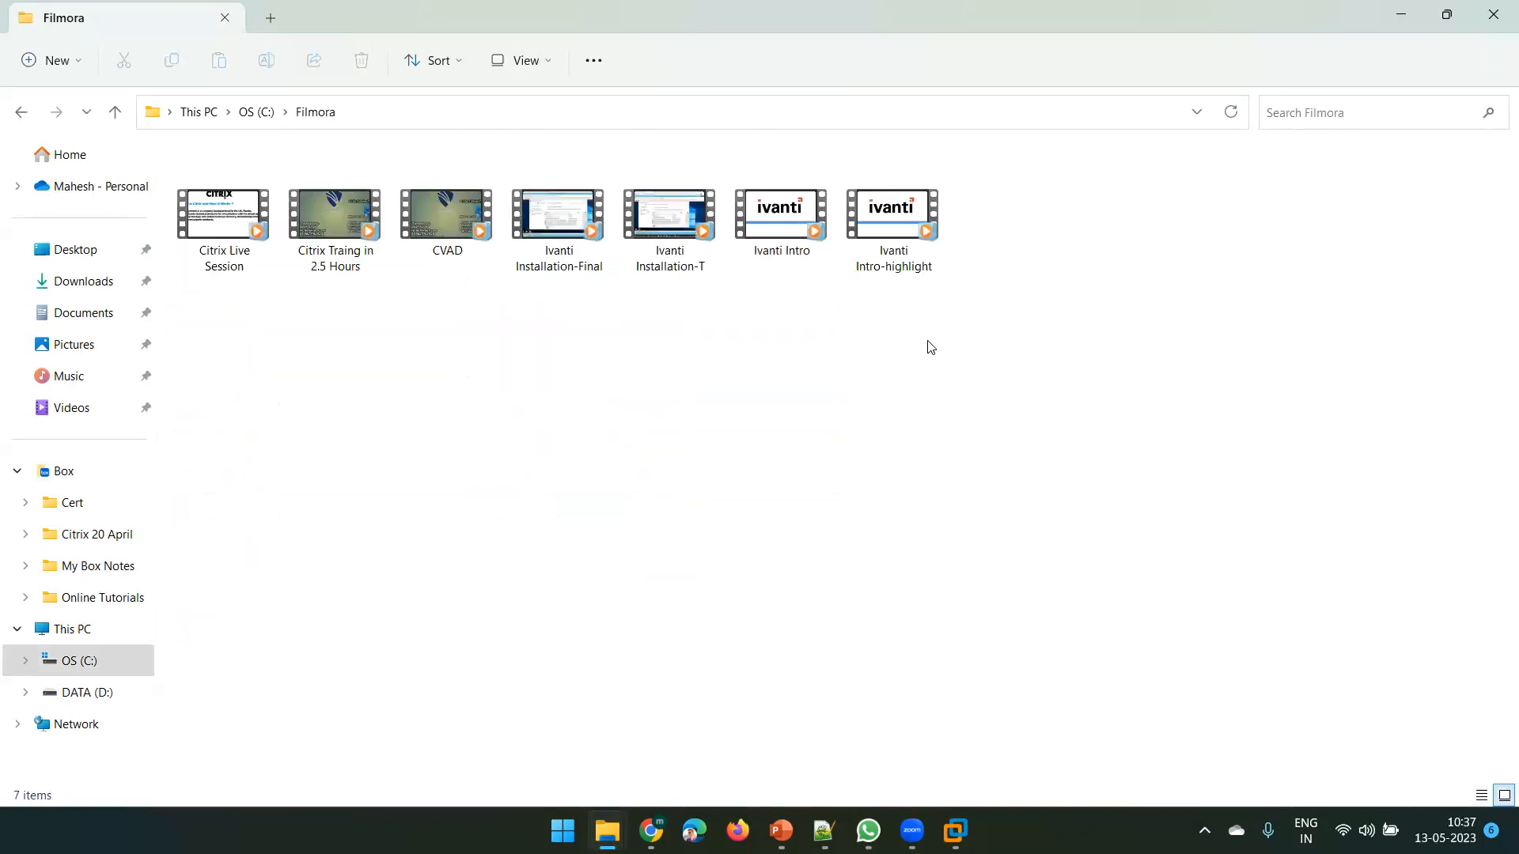
{"action": "left_click", "coordinate": [893, 232]}
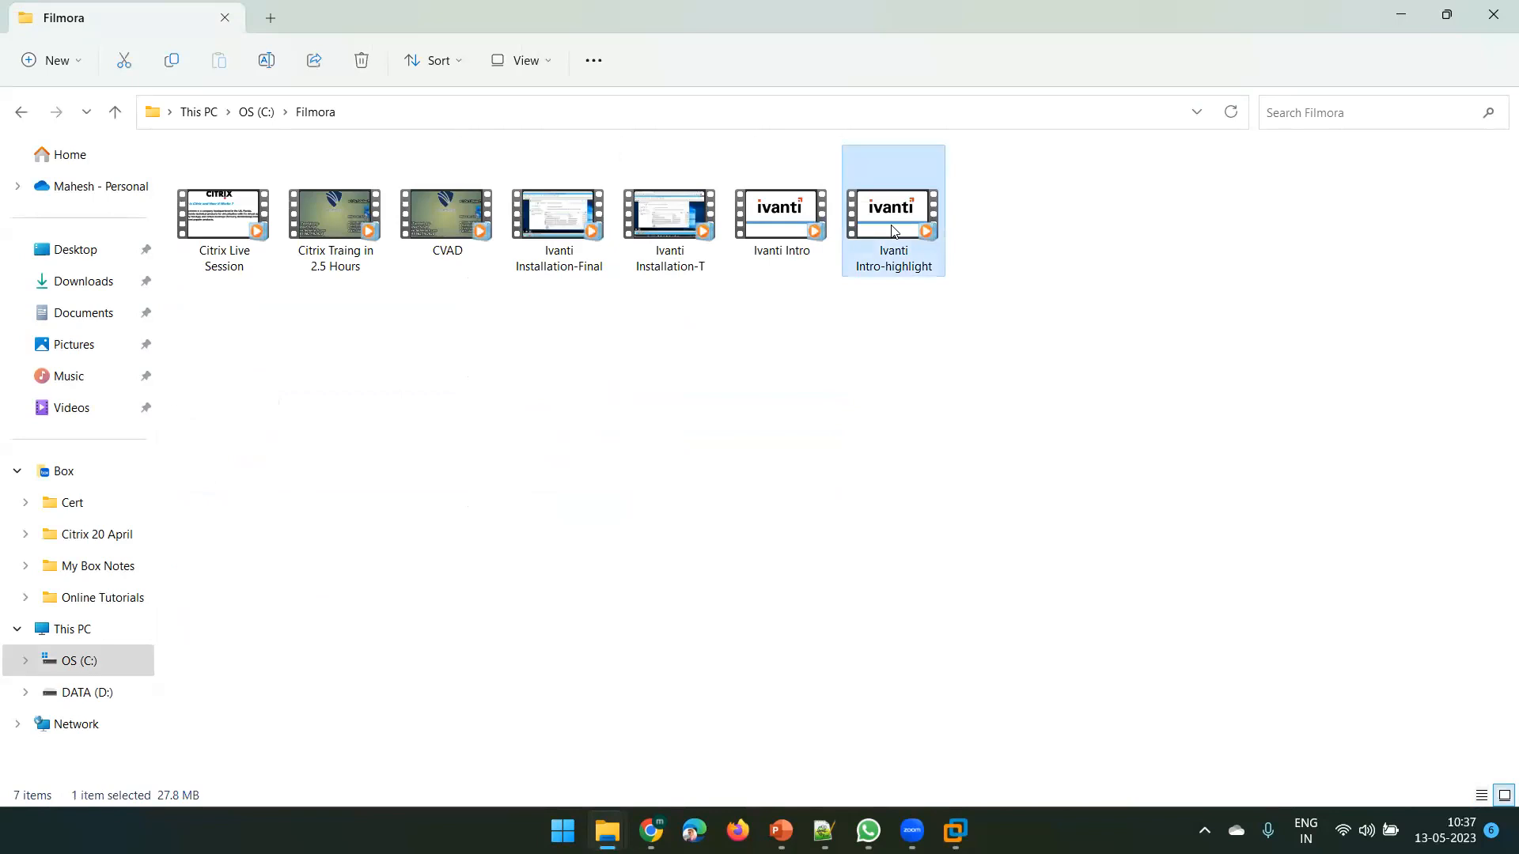
{"action": "key", "text": "Delete"}
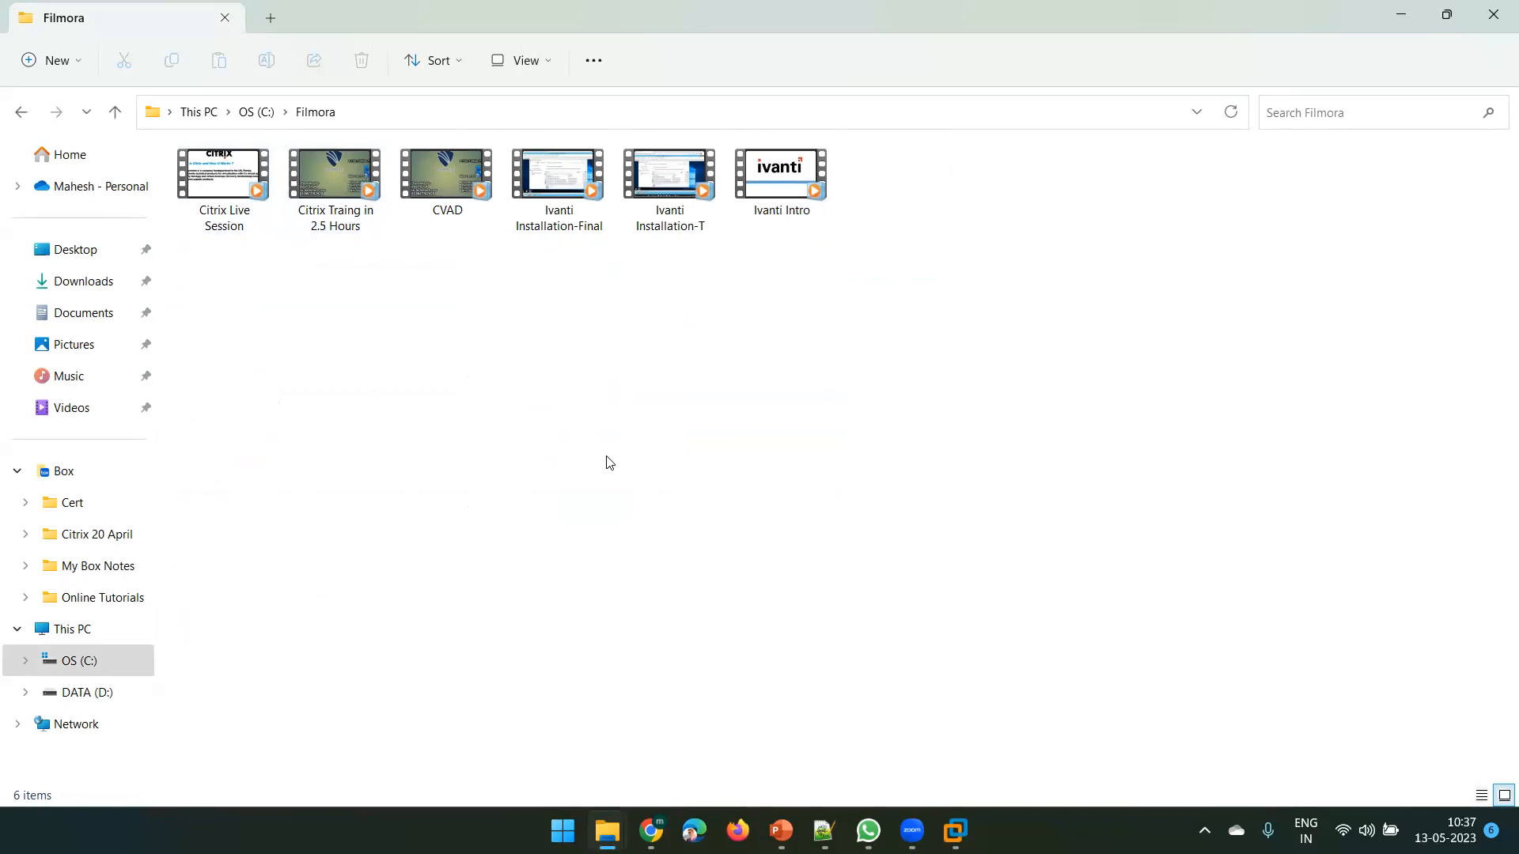
{"action": "left_click", "coordinate": [1495, 7]}
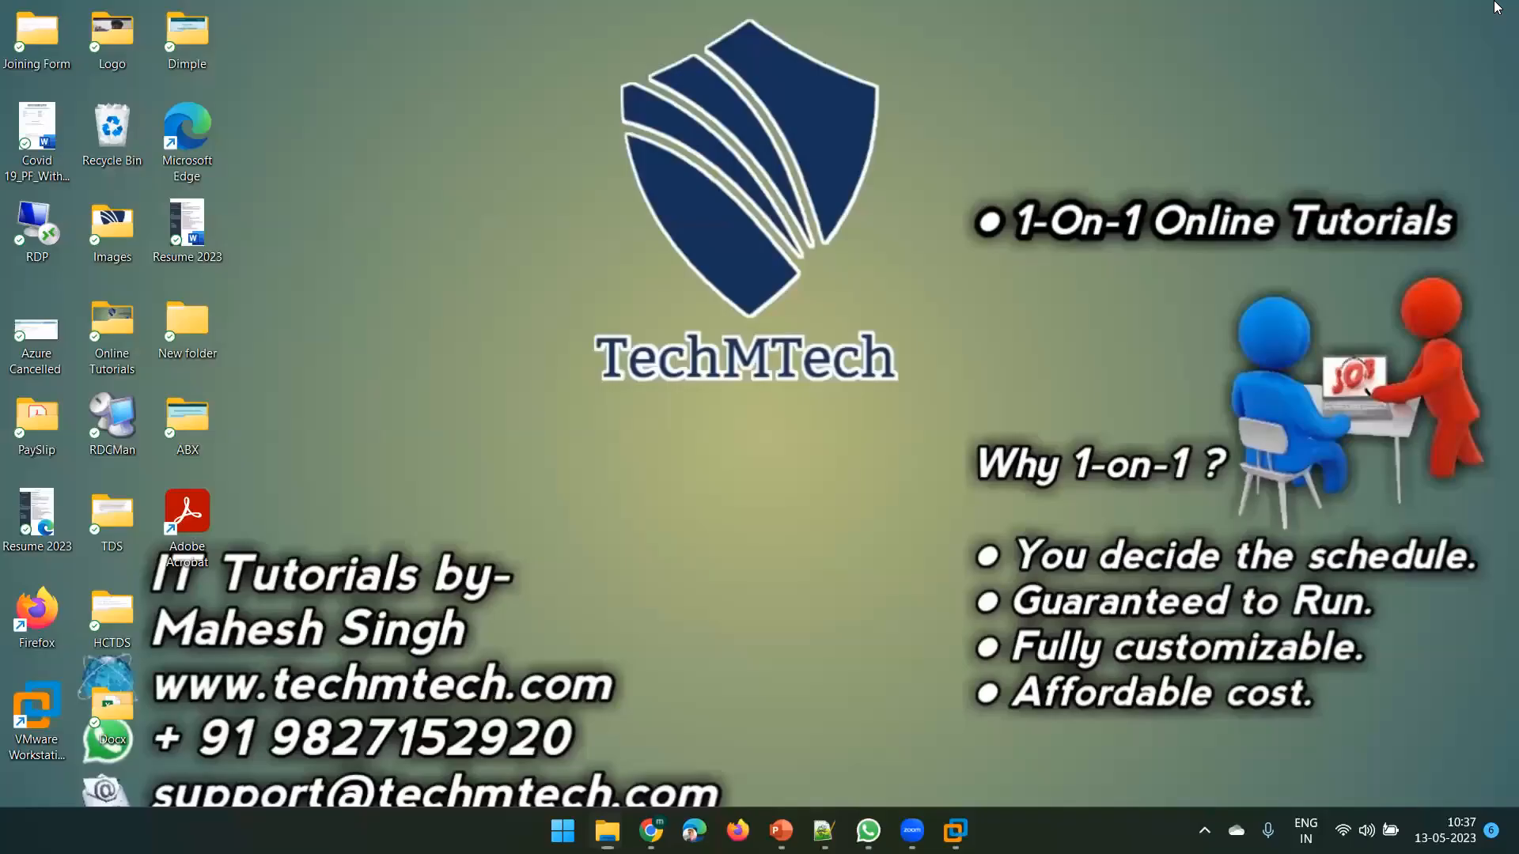
Restore the Domain Controller VM window from the VMware Workstation taskbar preview
{"action": "left_click", "coordinate": [867, 823]}
{"action": "left_click", "coordinate": [868, 823]}
{"action": "mouse_move", "coordinate": [955, 829]}
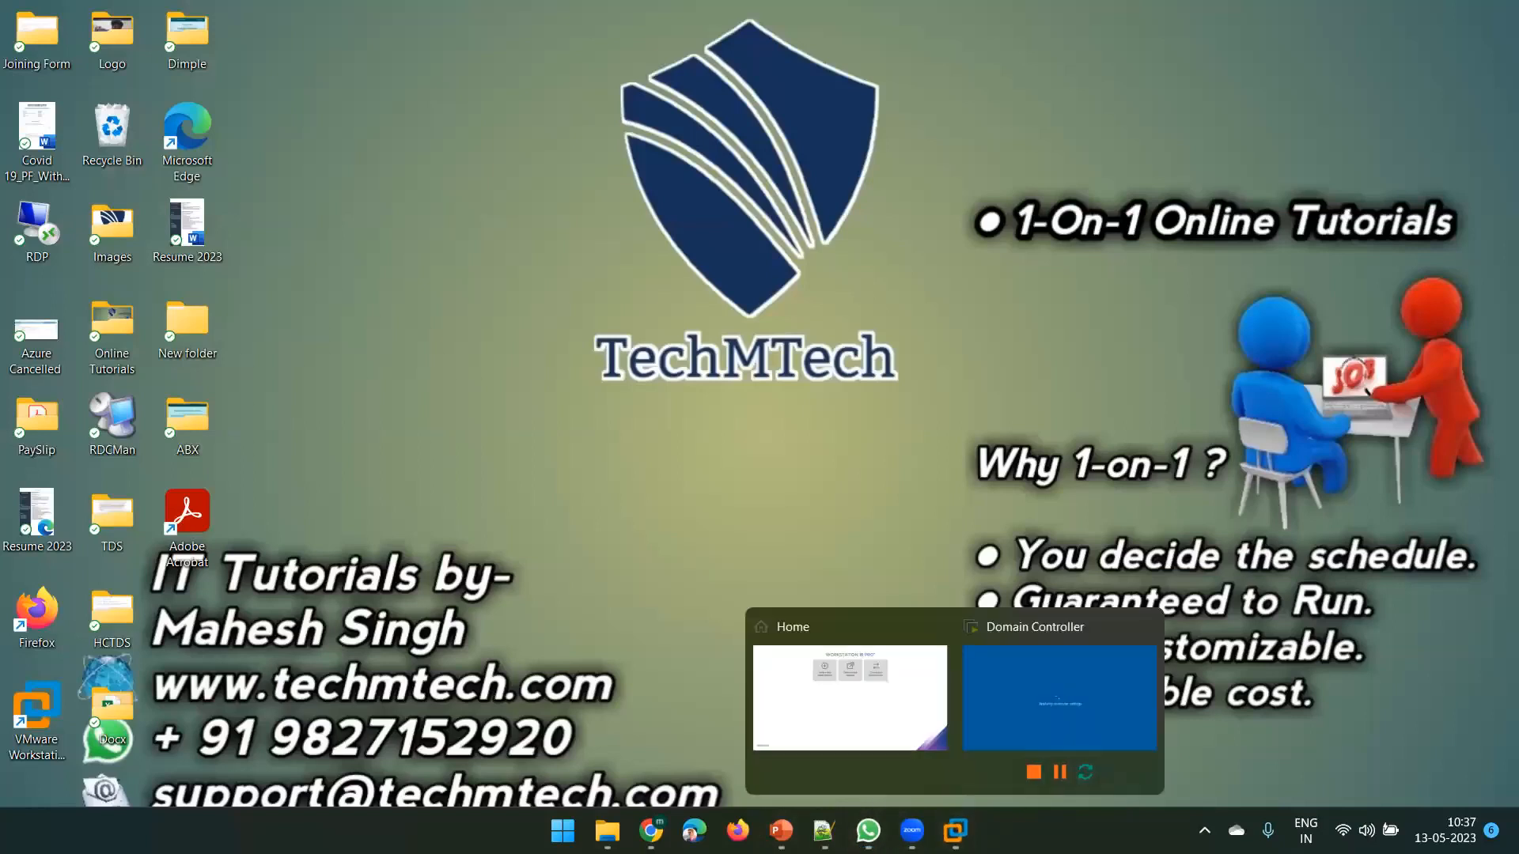
{"action": "left_click", "coordinate": [1029, 690]}
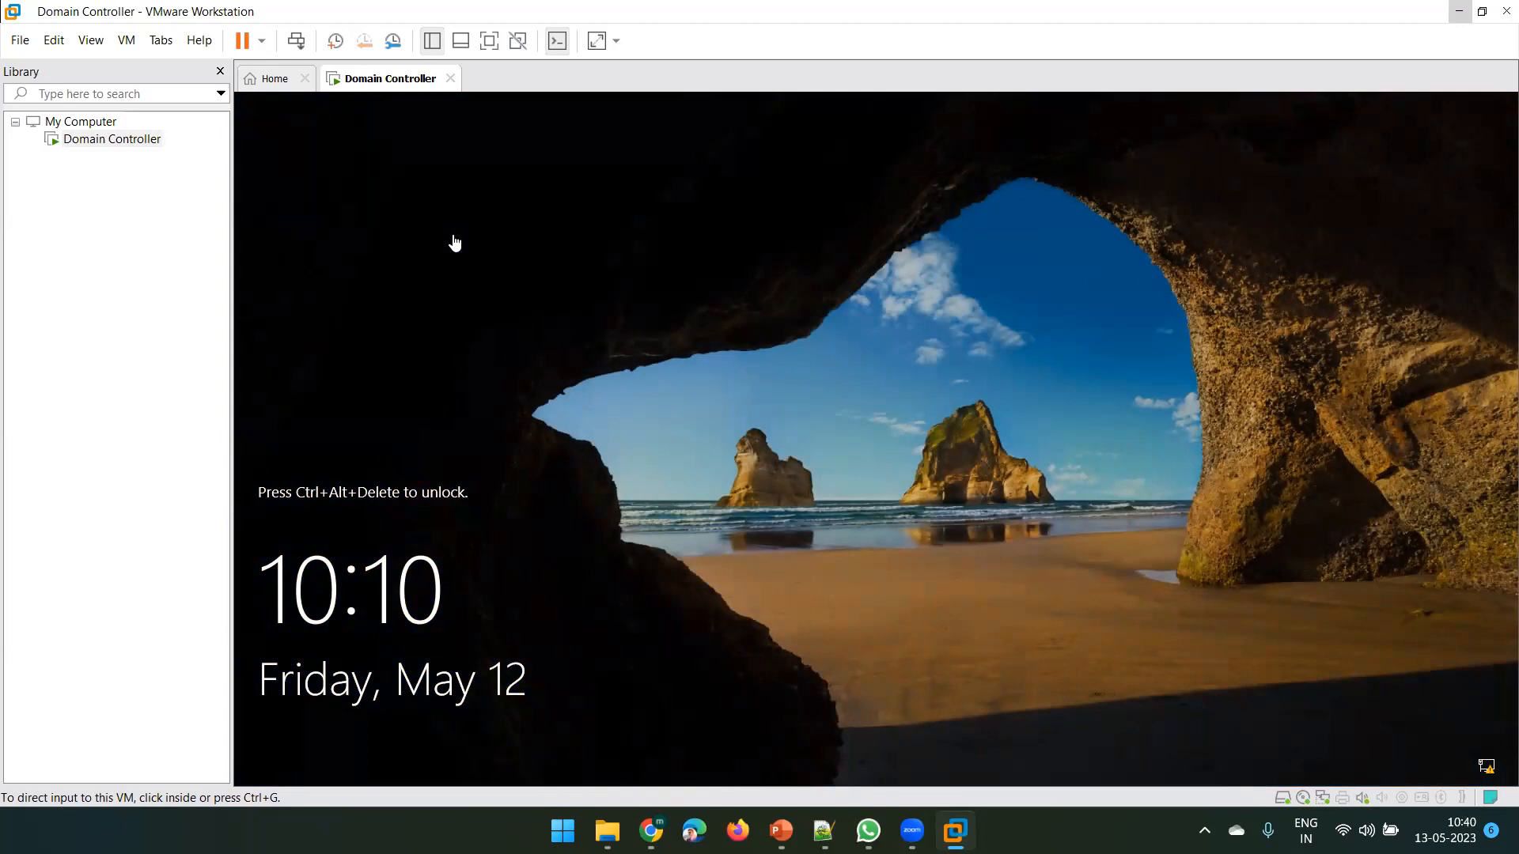
At the VM's lock screen, give the guest control of keyboard and mouse input
{"action": "left_click", "coordinate": [543, 253]}
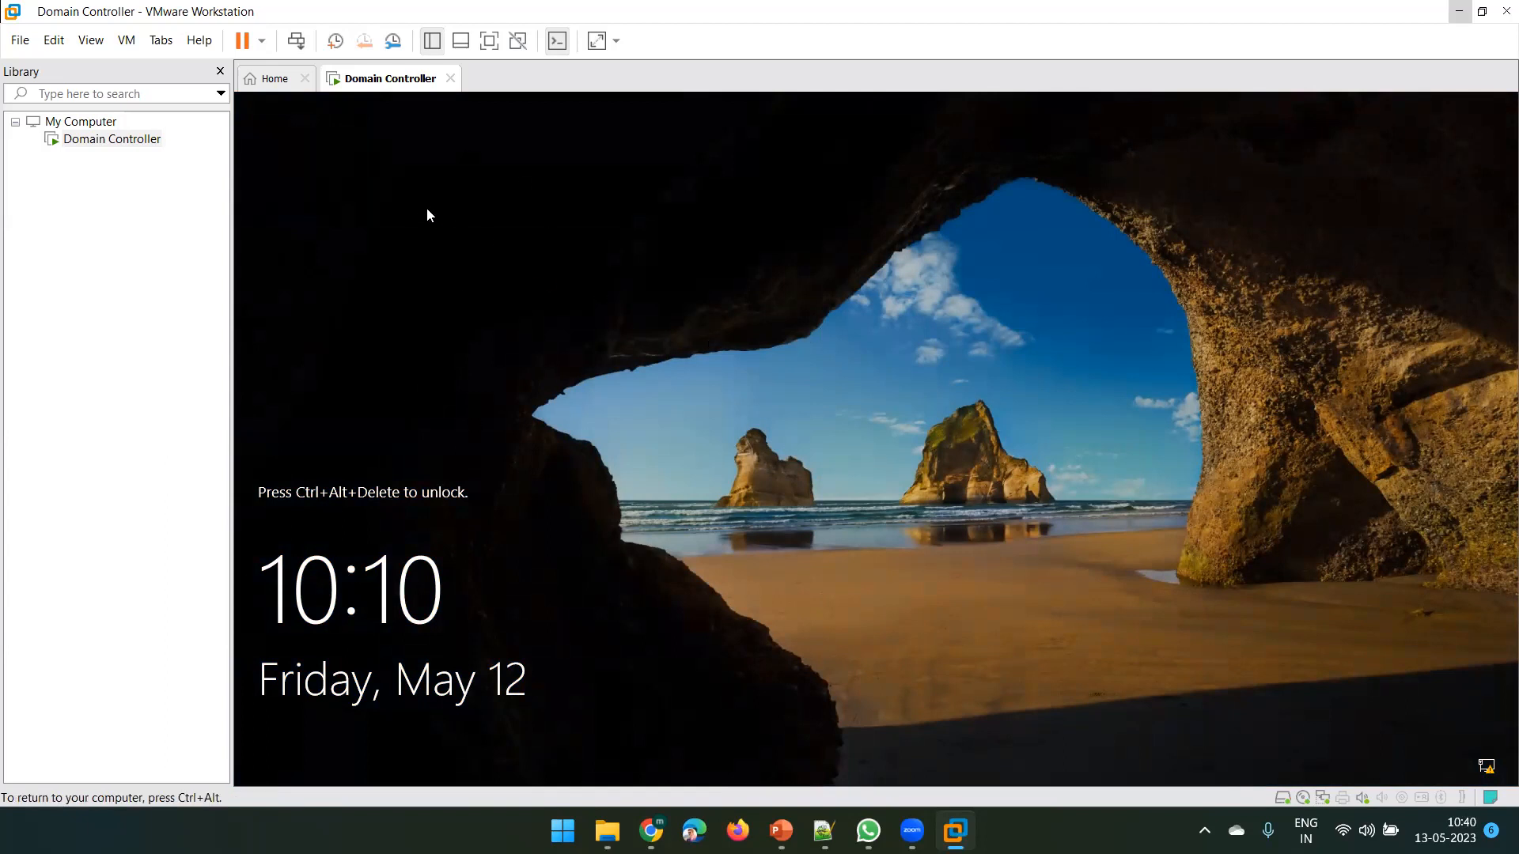
Send Ctrl+Alt+Del to the guest and sign in with the domain Administrator password
{"action": "left_click", "coordinate": [297, 40]}
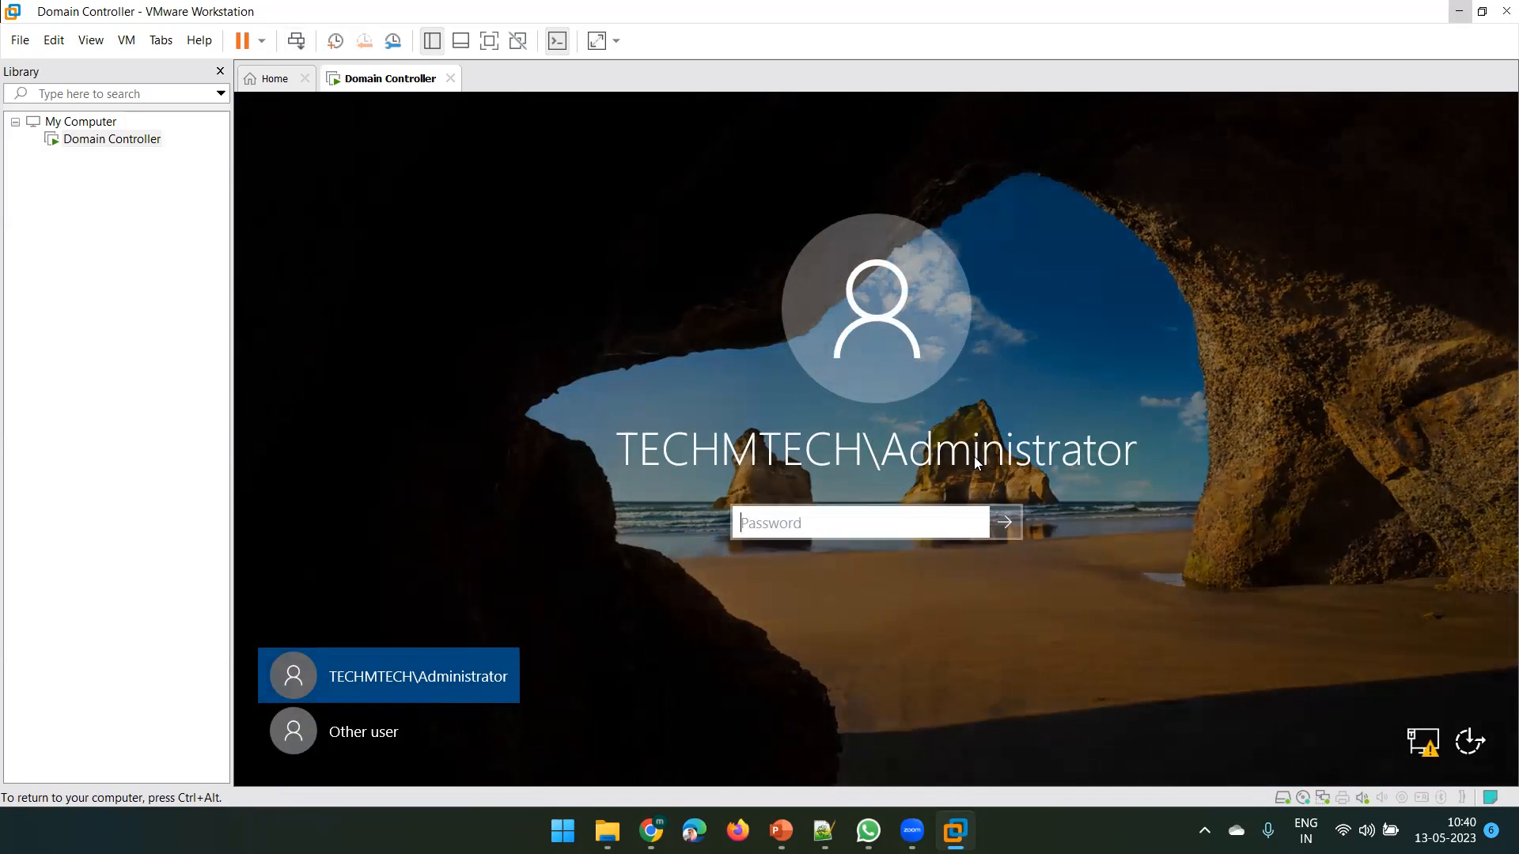
{"action": "type", "text": "*********"}
{"action": "key", "text": "Return"}
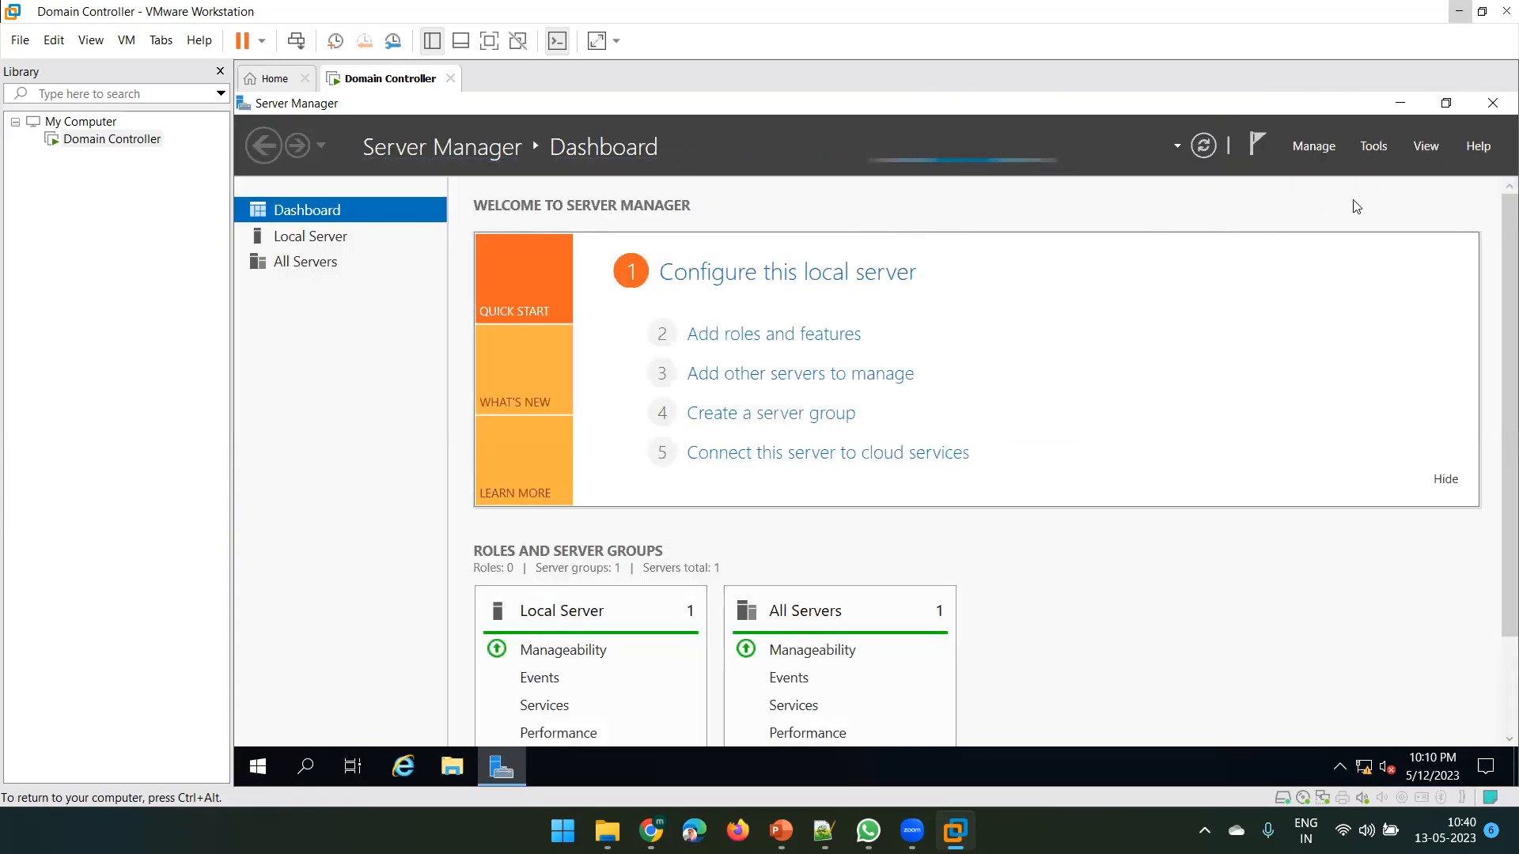
Launch Active Directory Users and Computers from Server Manager Tools, maximize it, close it, and relaunch it
{"action": "left_click", "coordinate": [1379, 150]}
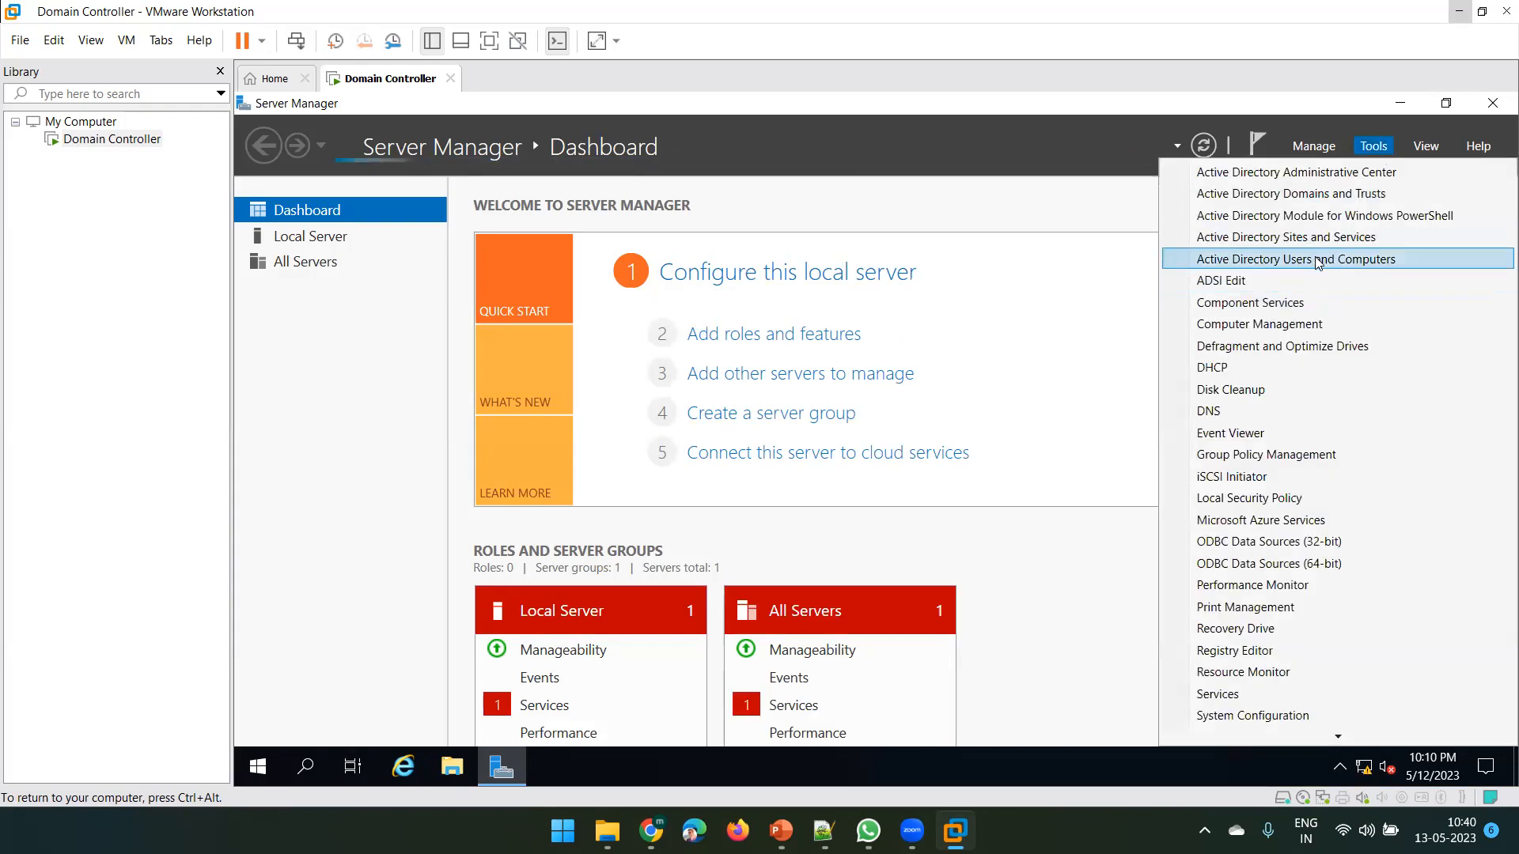
{"action": "left_click", "coordinate": [1318, 263]}
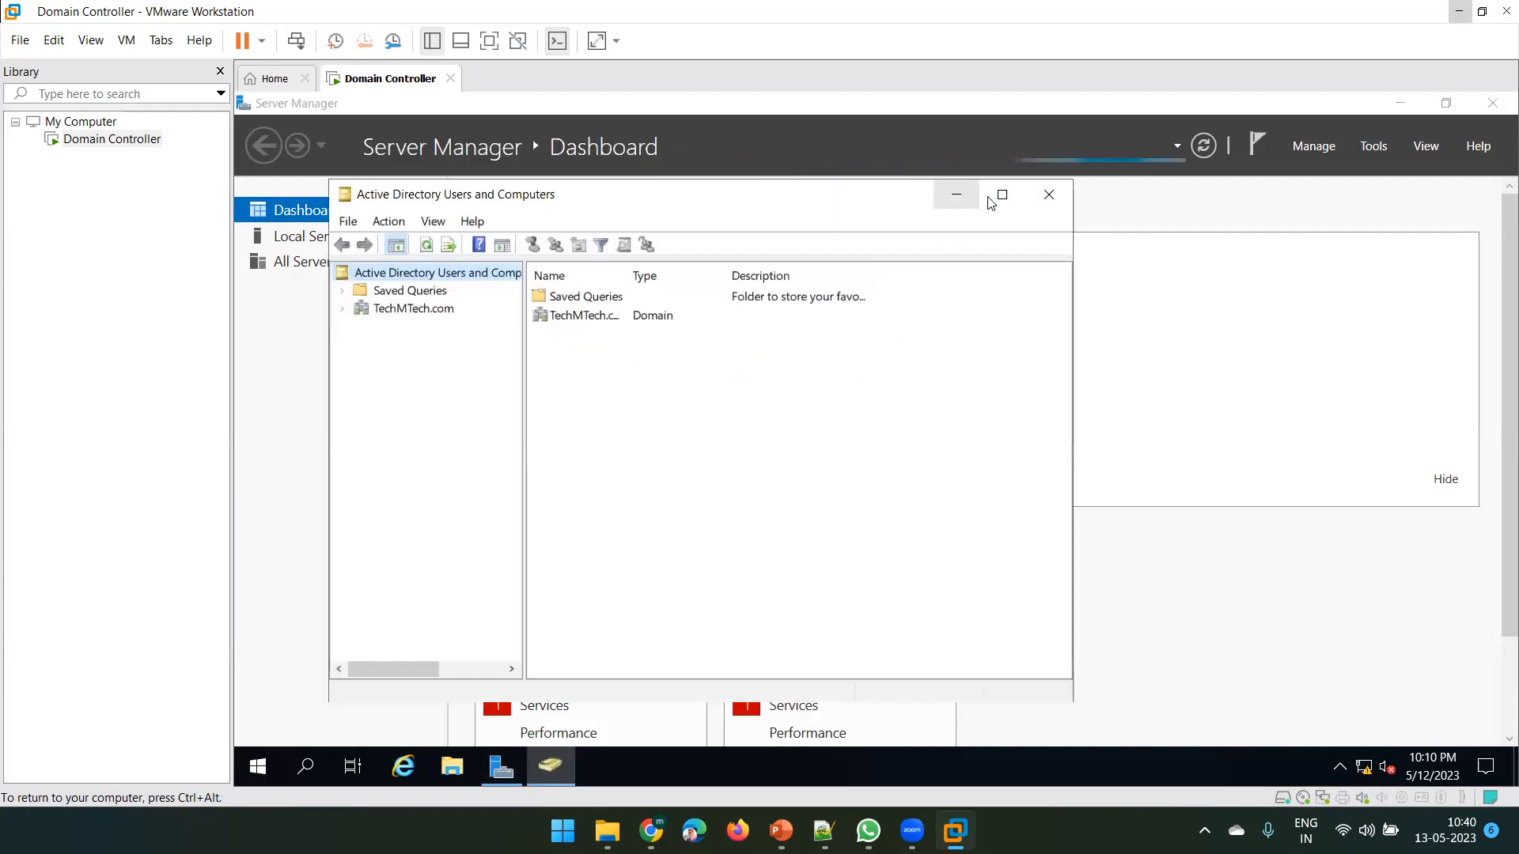
{"action": "left_click", "coordinate": [1000, 196]}
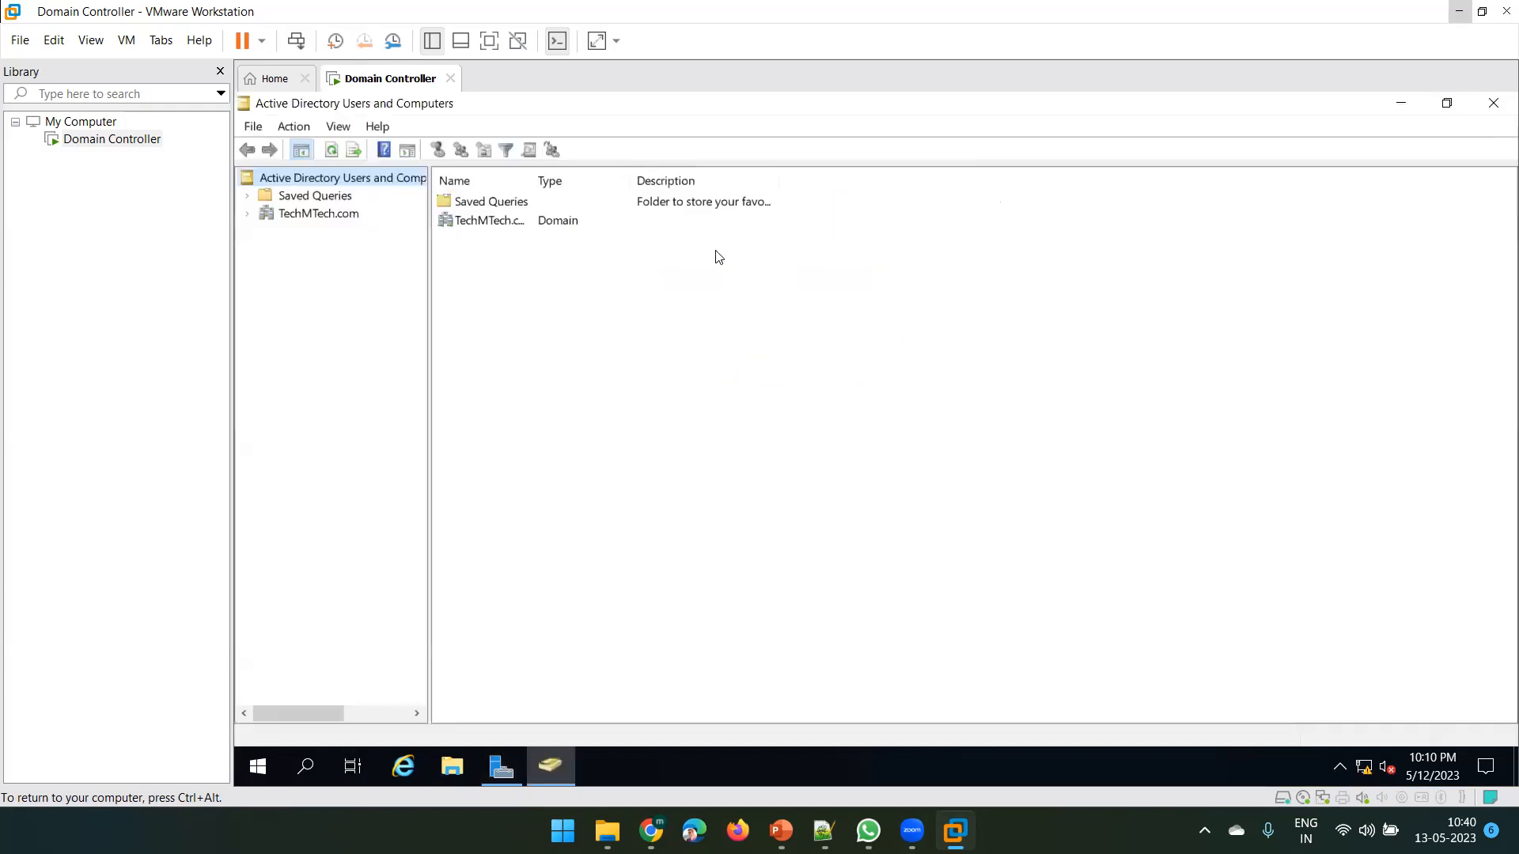
{"action": "left_click", "coordinate": [1492, 104]}
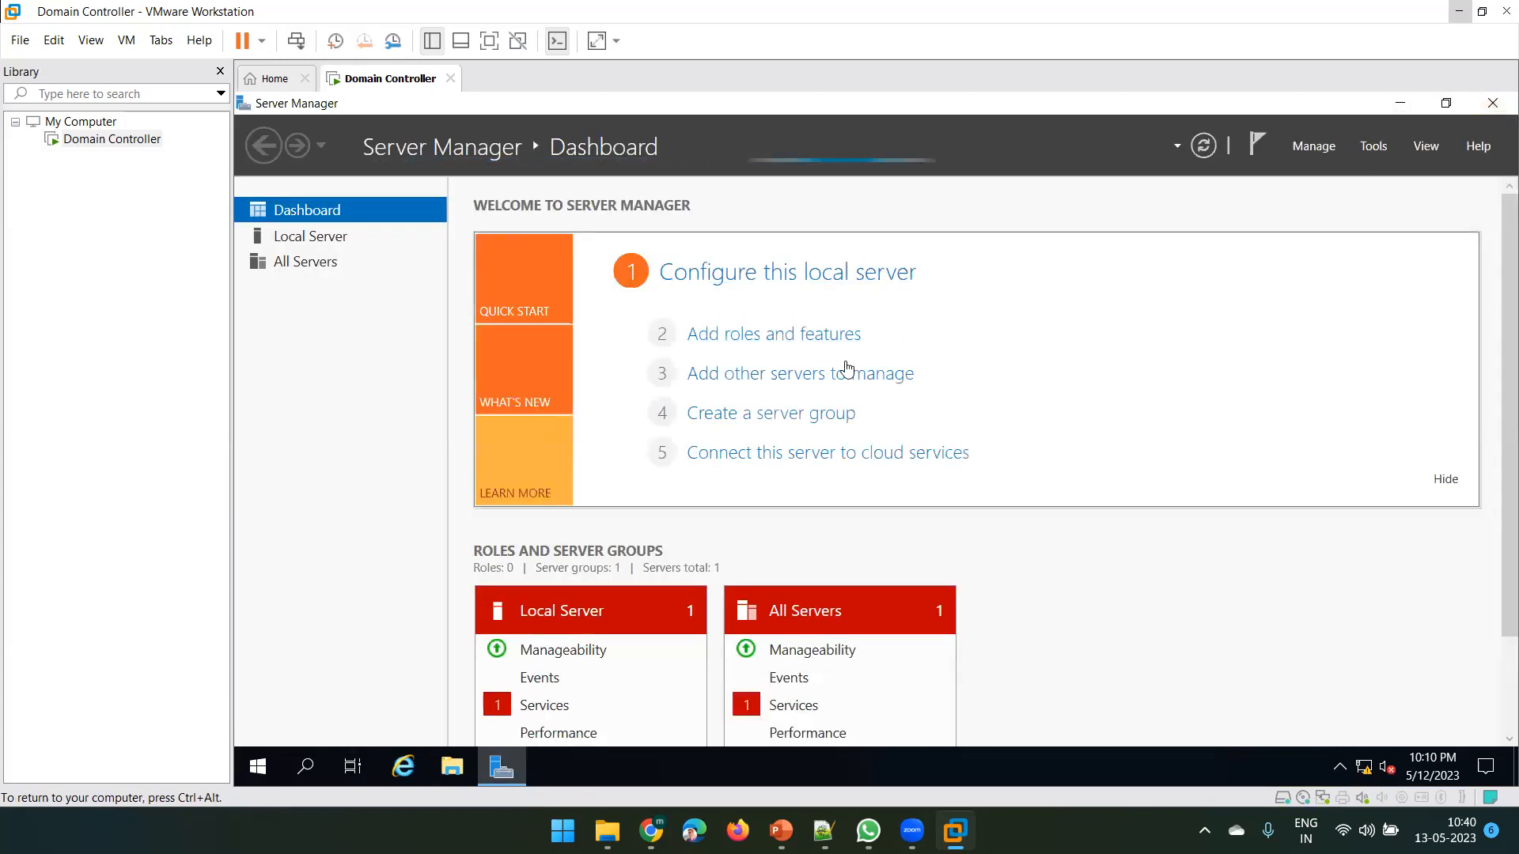
{"action": "left_click", "coordinate": [1374, 145]}
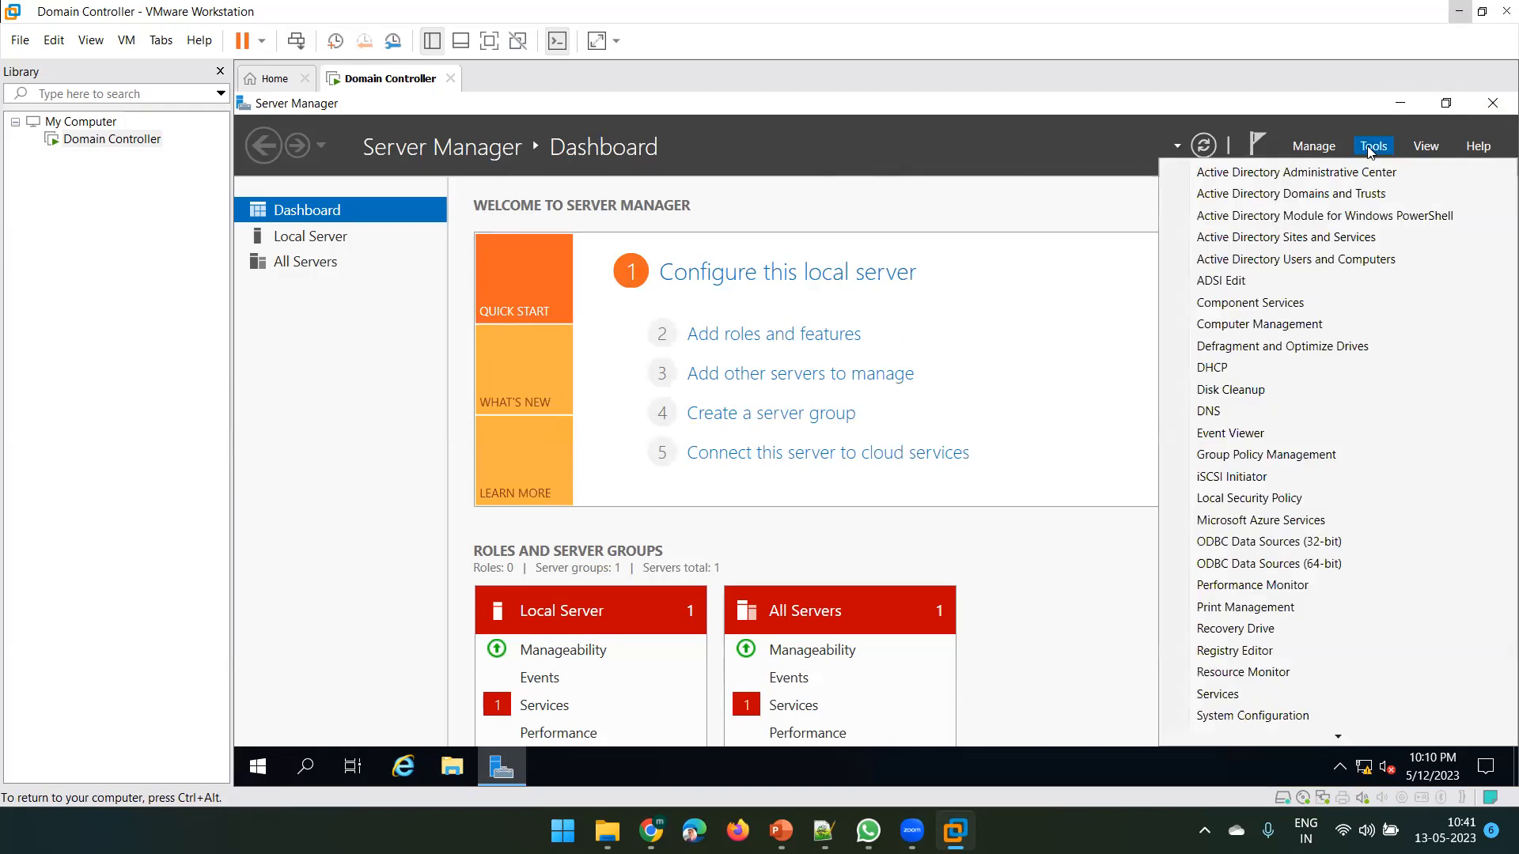
{"action": "left_click", "coordinate": [1278, 261]}
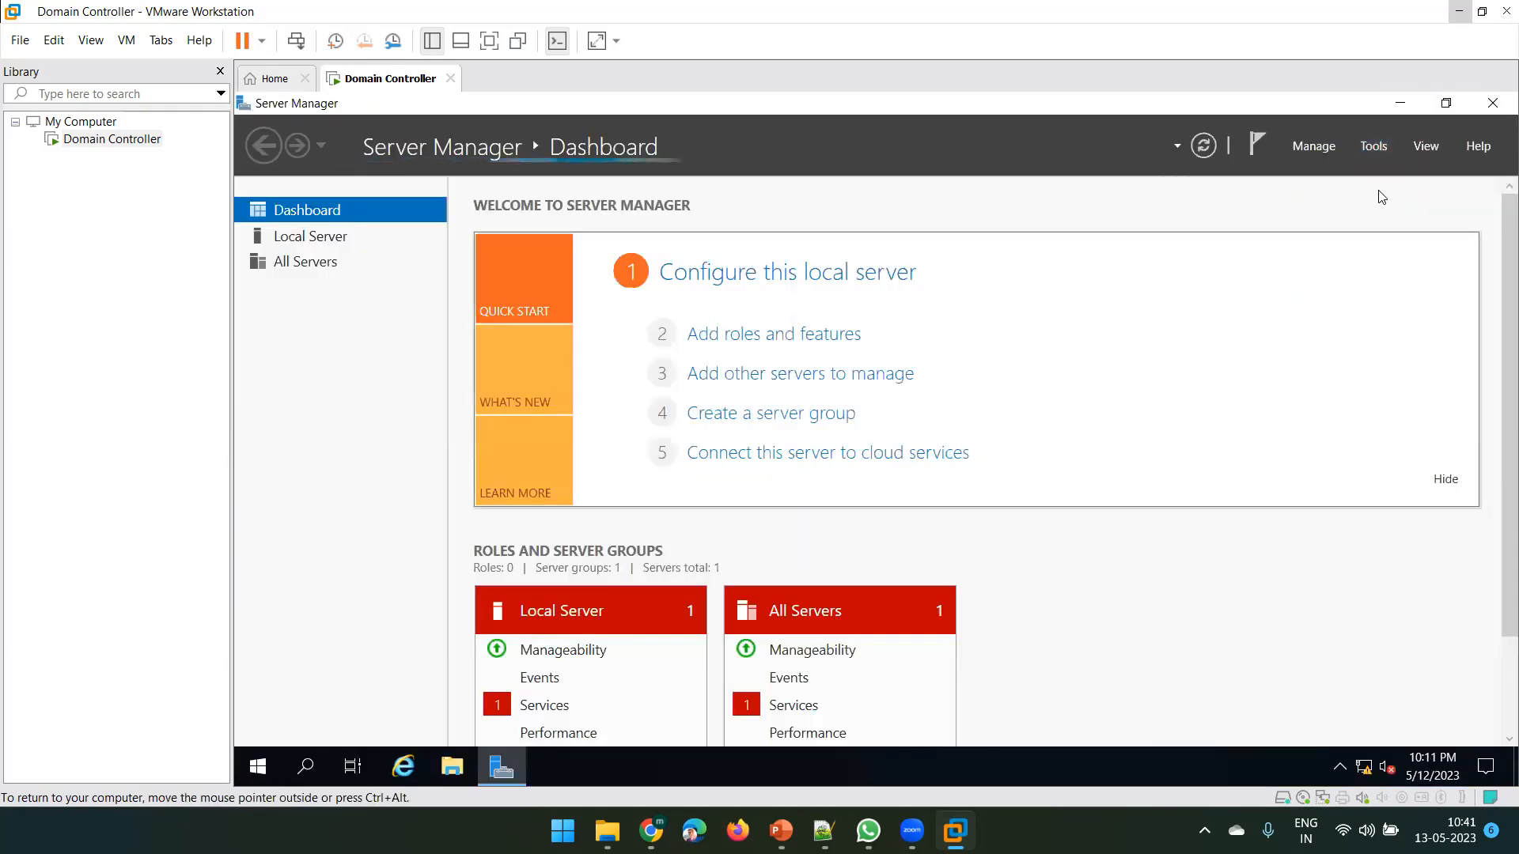
{"action": "left_click", "coordinate": [1379, 149]}
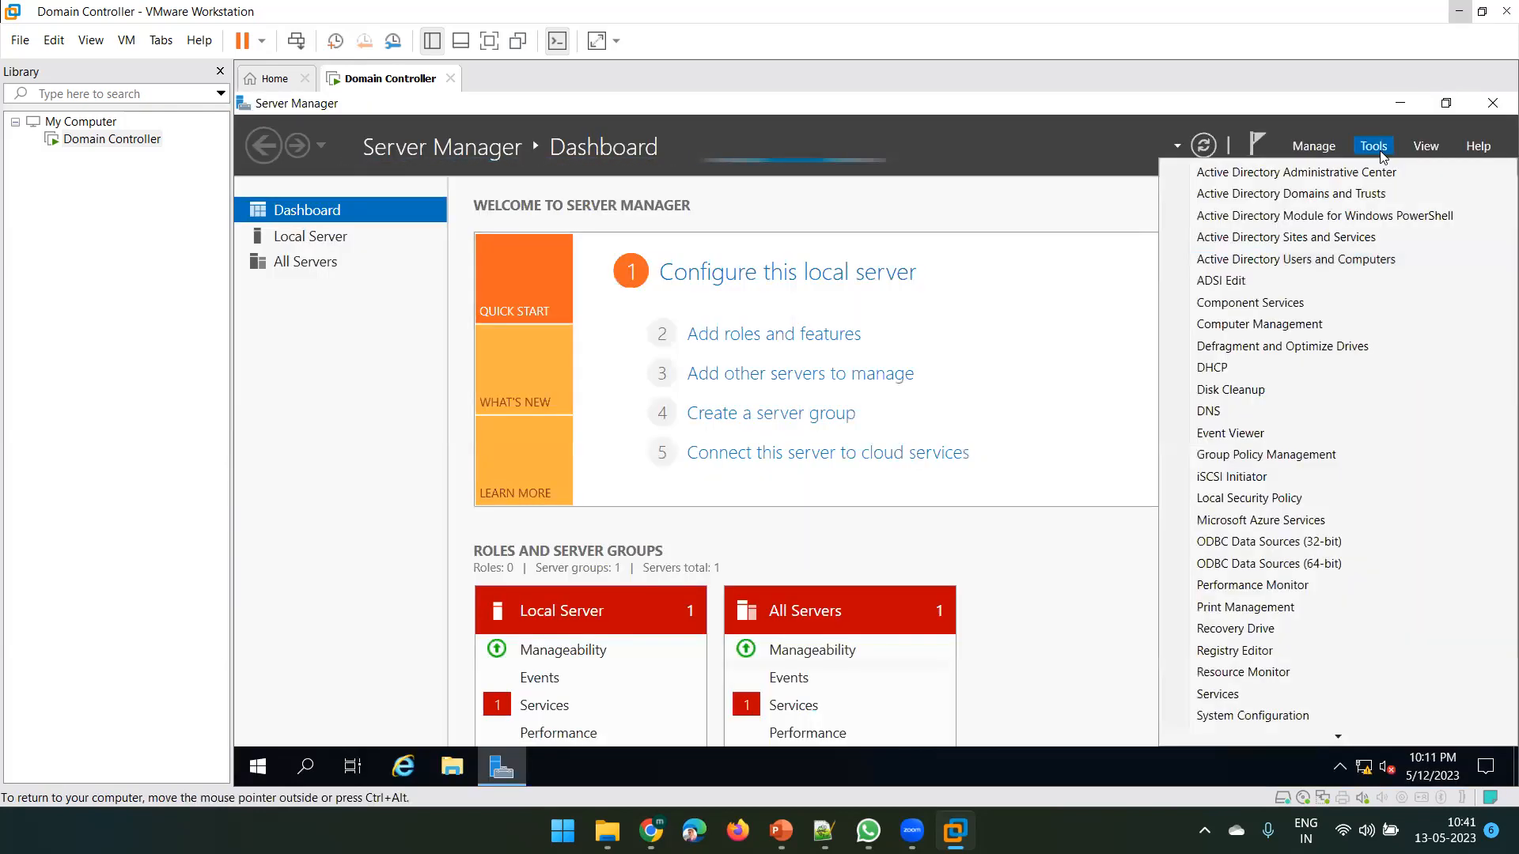
{"action": "left_click", "coordinate": [1302, 264]}
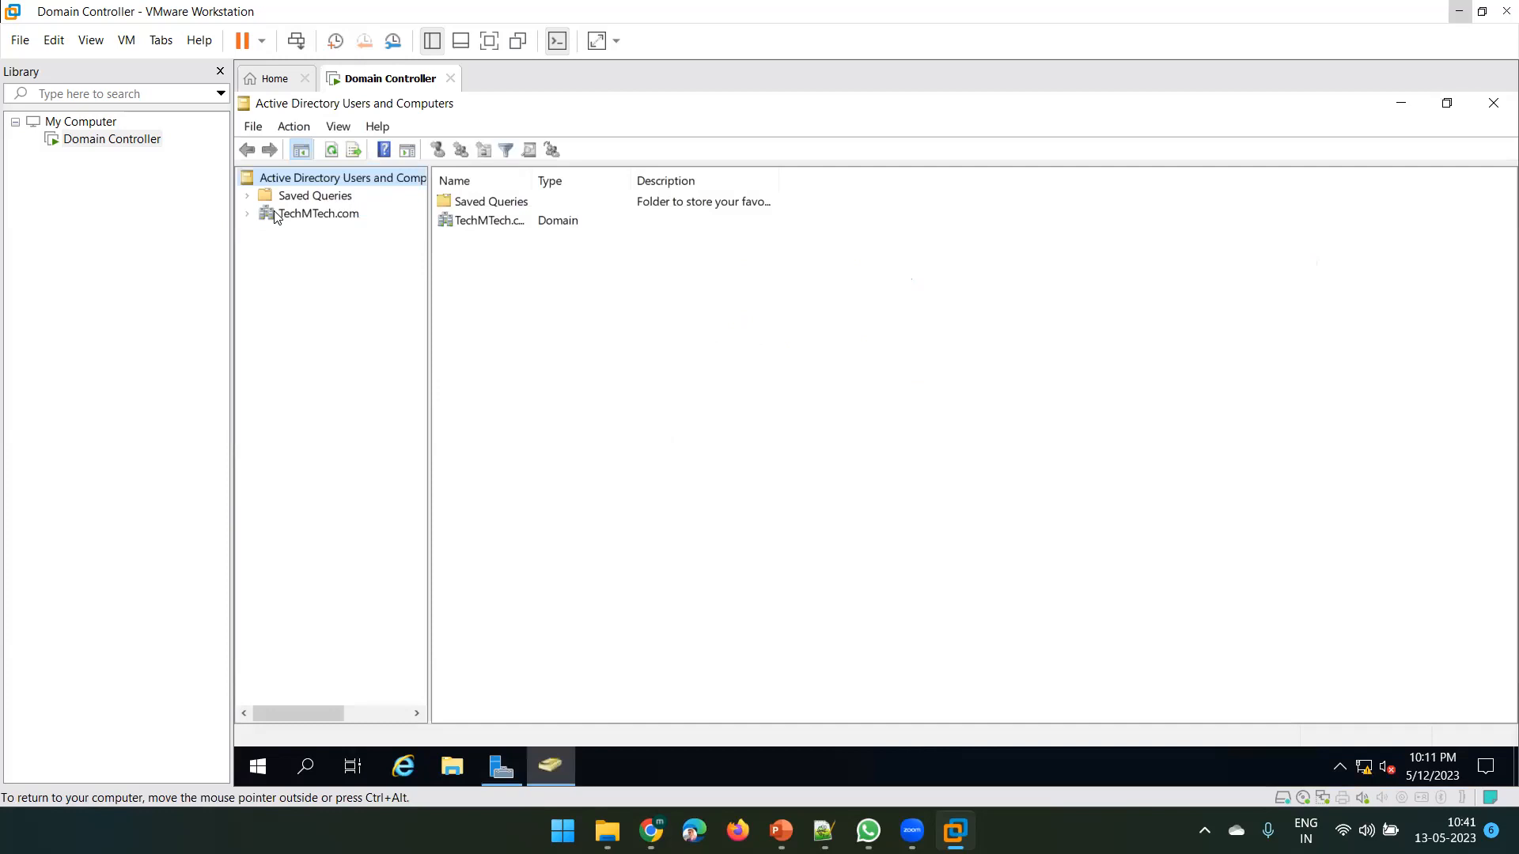
Expand TechMTech.com, show the Users container, and select the Administrator account
{"action": "left_click", "coordinate": [276, 214]}
{"action": "left_click", "coordinate": [248, 214]}
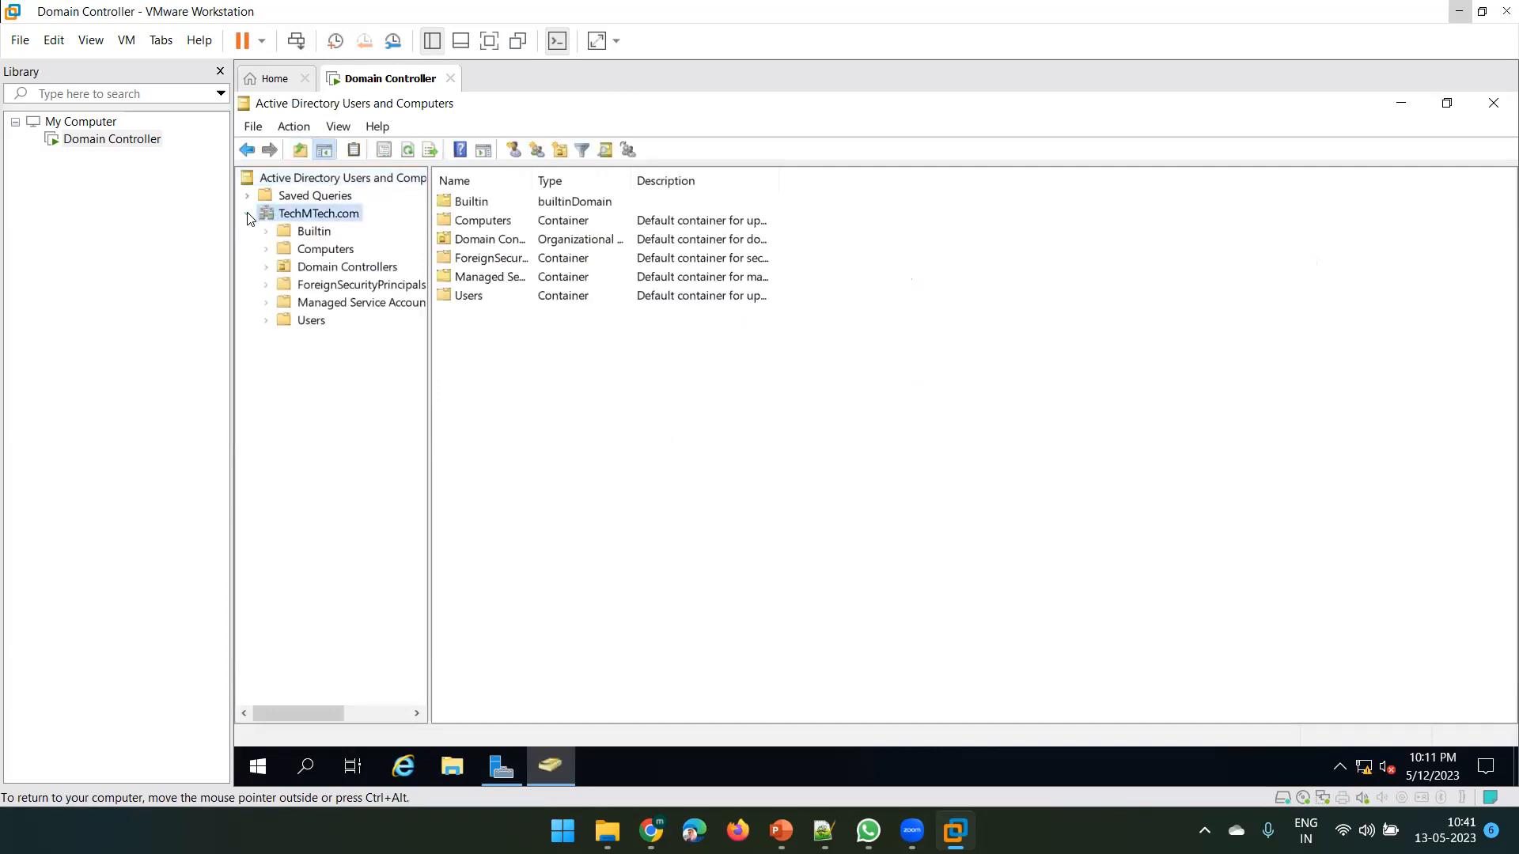
{"action": "left_click", "coordinate": [305, 321]}
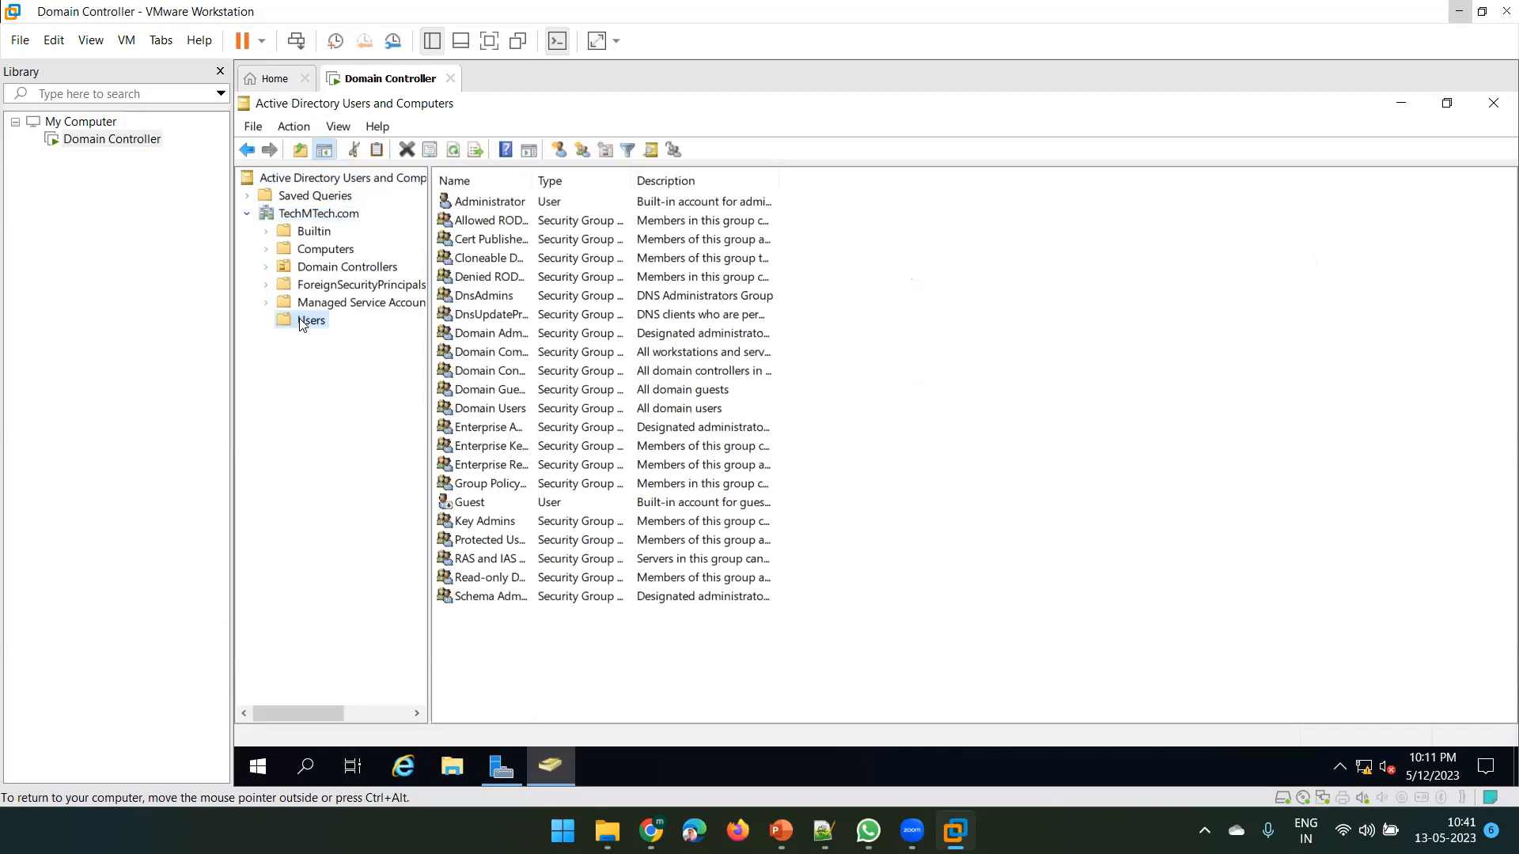
{"action": "left_click", "coordinate": [497, 202]}
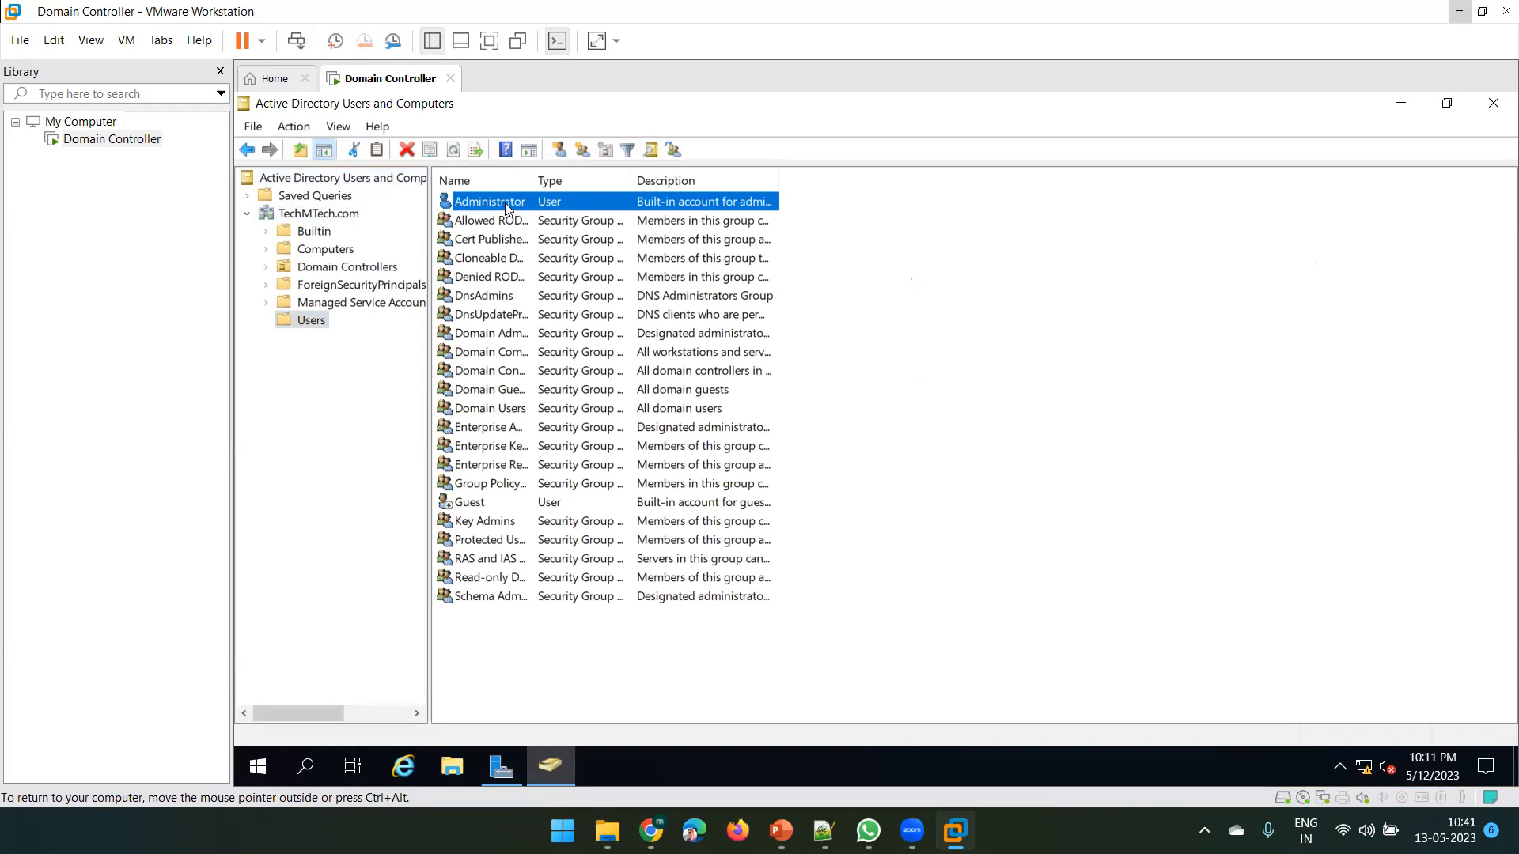
Copy the Administrator account to a new user, entering the user's full name and logon name
{"action": "right_click", "coordinate": [503, 202]}
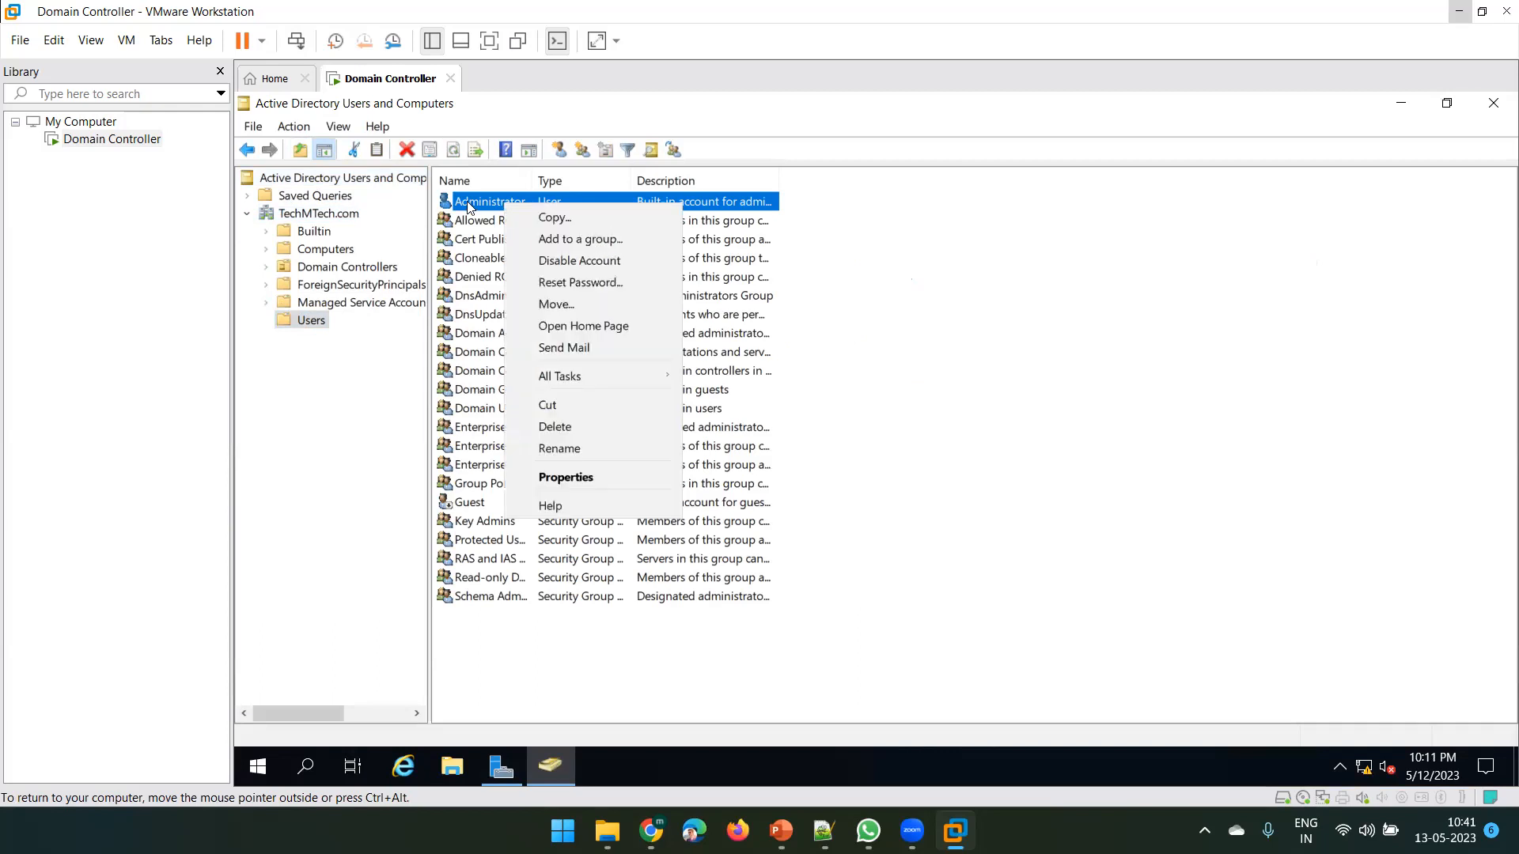
{"action": "left_click", "coordinate": [503, 216]}
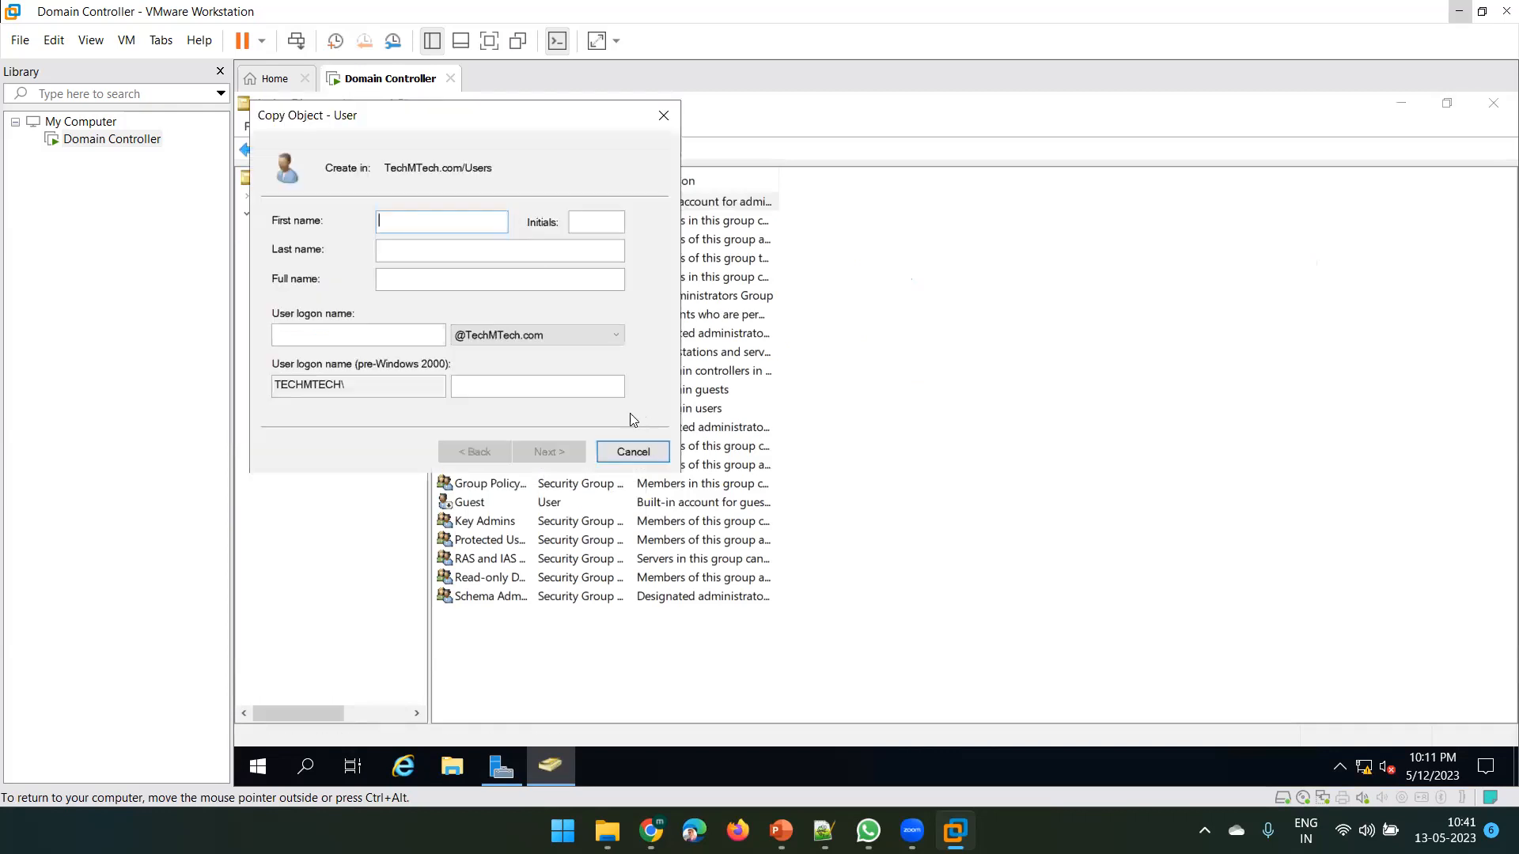
{"action": "left_click", "coordinate": [337, 336]}
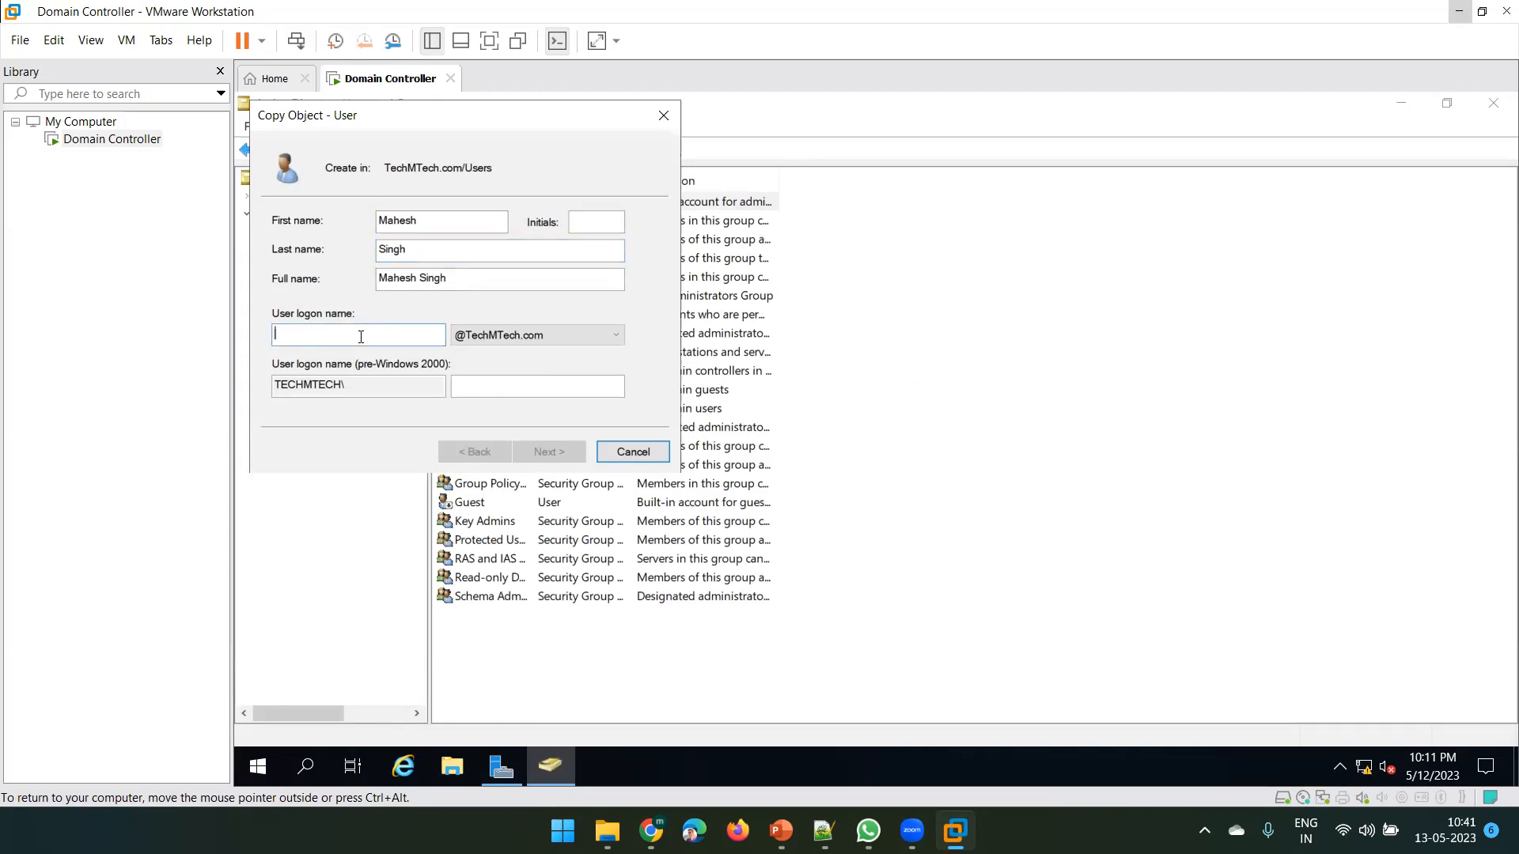
{"action": "type", "text": "ms18"}
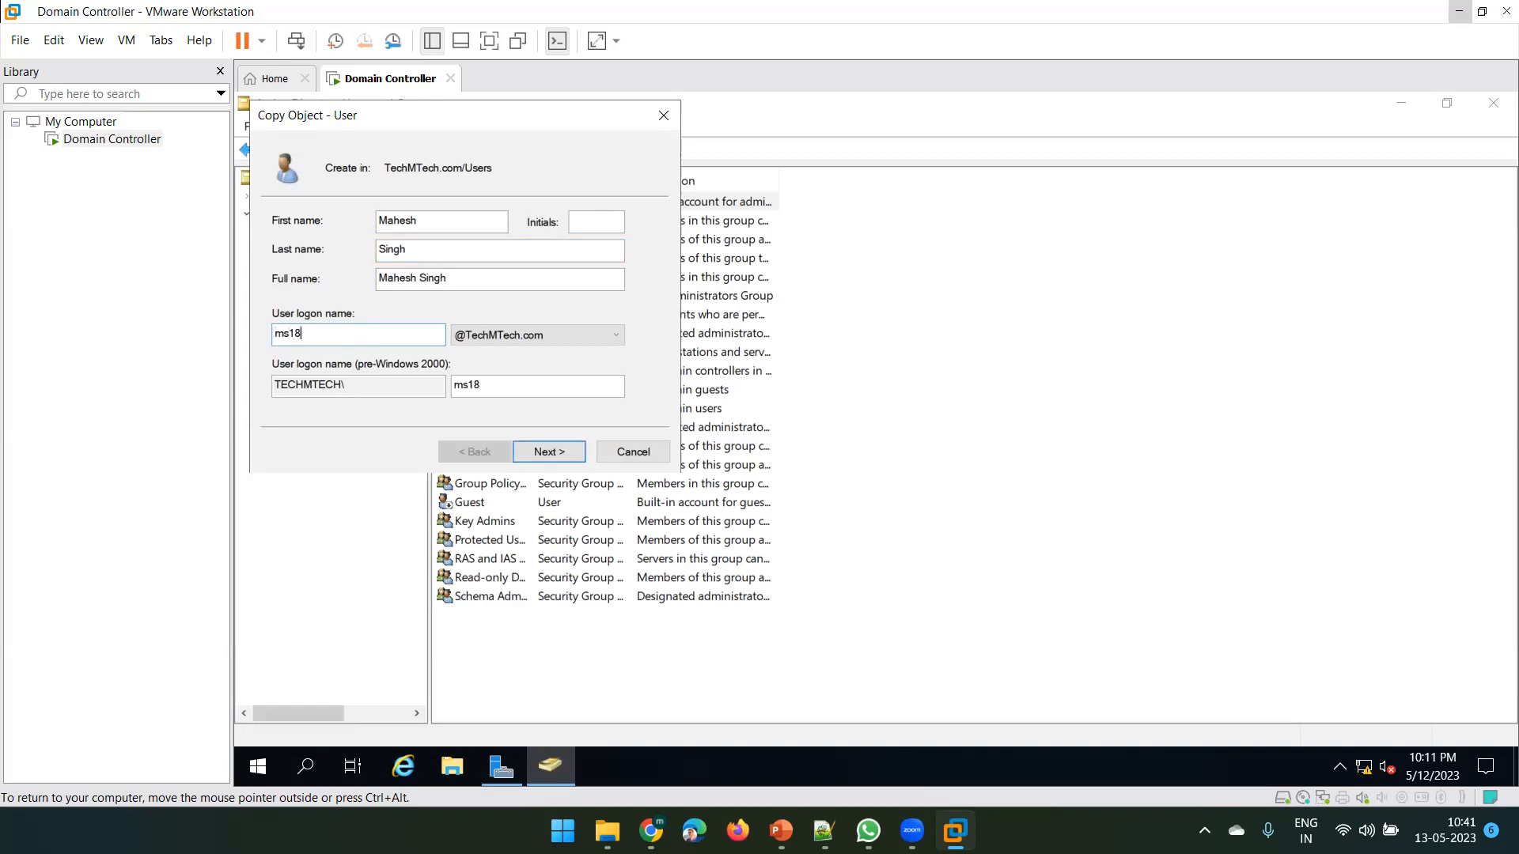
{"action": "type", "text": "5426"}
{"action": "double_click", "coordinate": [291, 332]}
{"action": "left_click", "coordinate": [340, 334]}
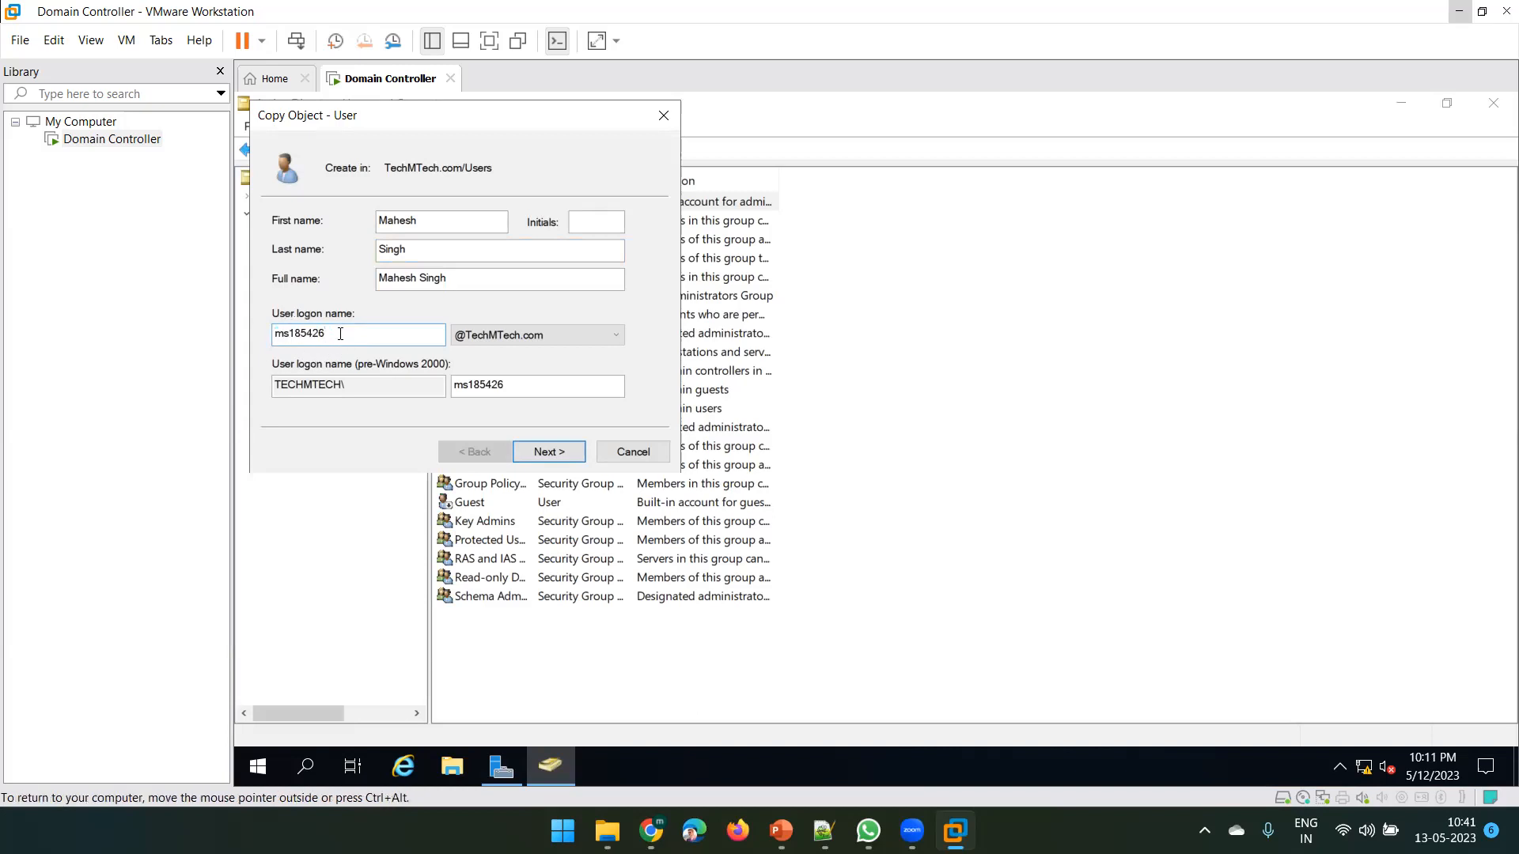
Set and confirm the new user's password, then finish creating the account
{"action": "left_click", "coordinate": [545, 453]}
{"action": "type", "text": "•••••••••"}
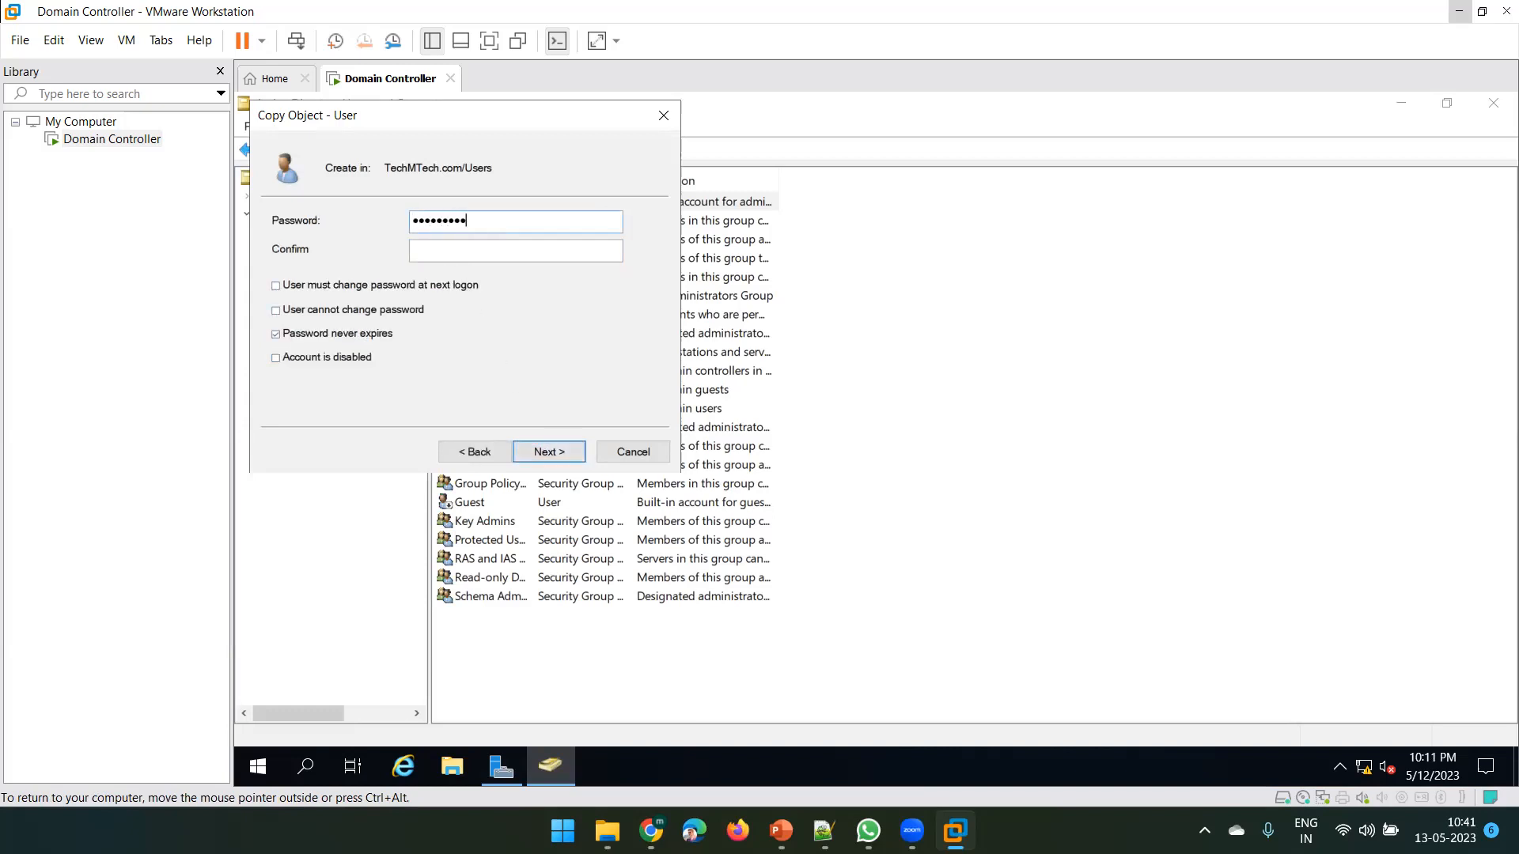
{"action": "type", "text": "•••••••••"}
{"action": "left_click", "coordinate": [545, 454]}
{"action": "left_click", "coordinate": [545, 452]}
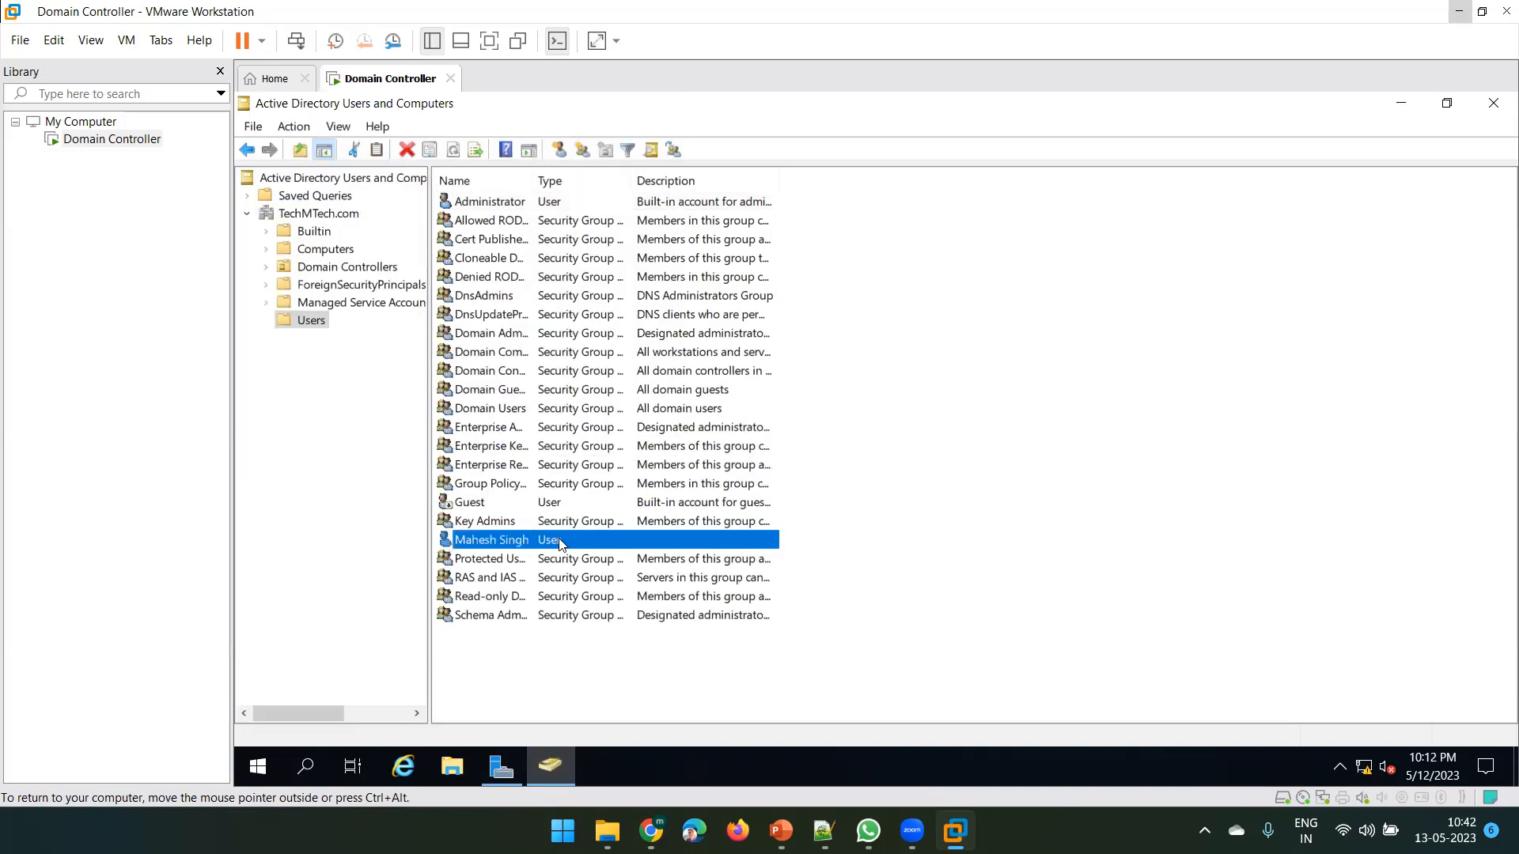
Disable the built-in Administrator account and acknowledge the confirmation message
{"action": "left_click", "coordinate": [479, 203]}
{"action": "right_click", "coordinate": [478, 203]}
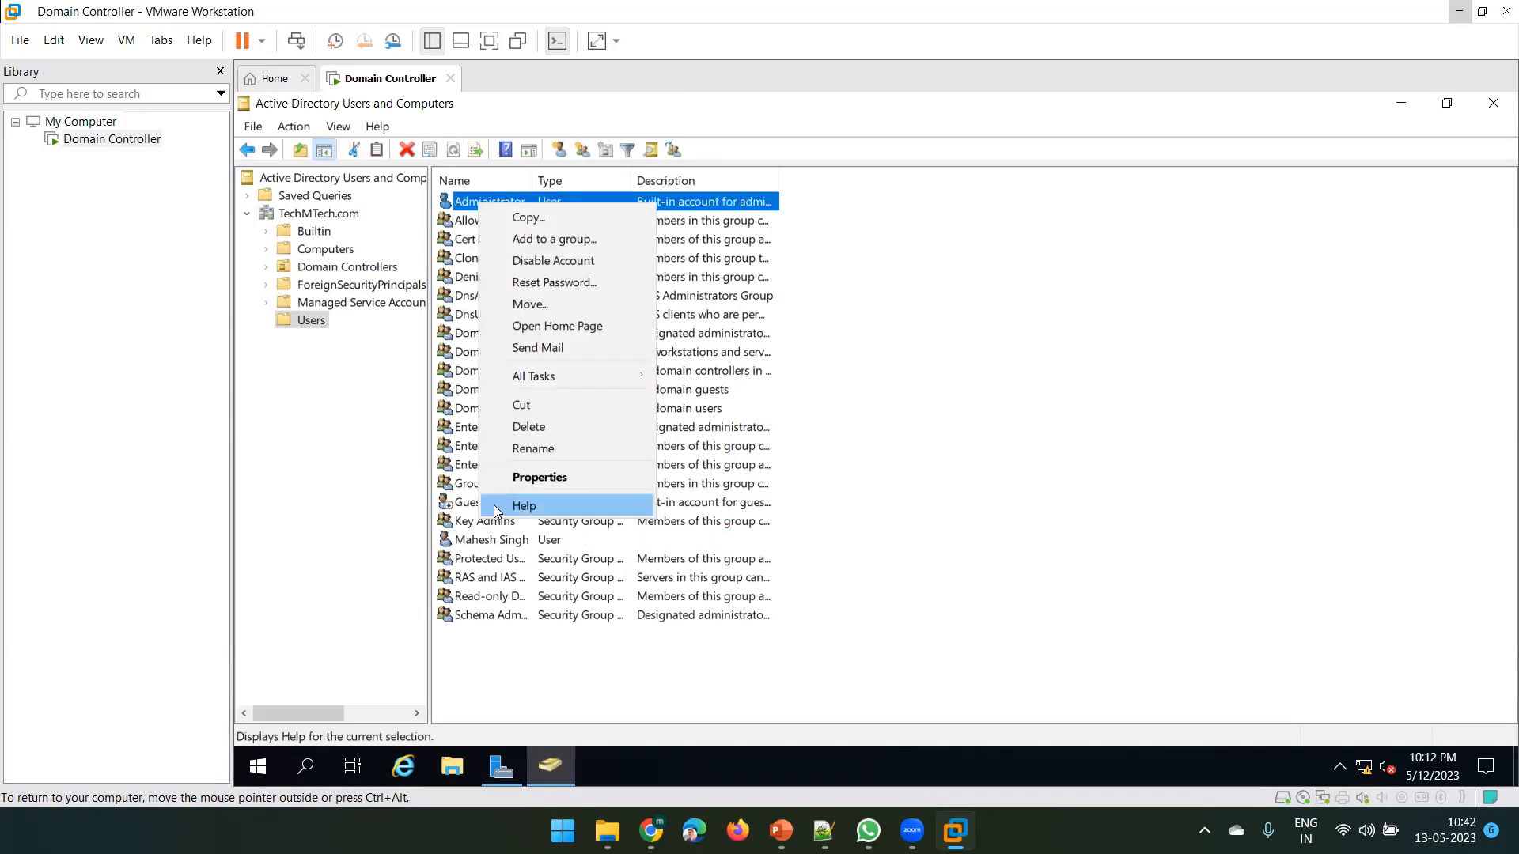
{"action": "left_click", "coordinate": [537, 261]}
{"action": "left_click", "coordinate": [978, 558]}
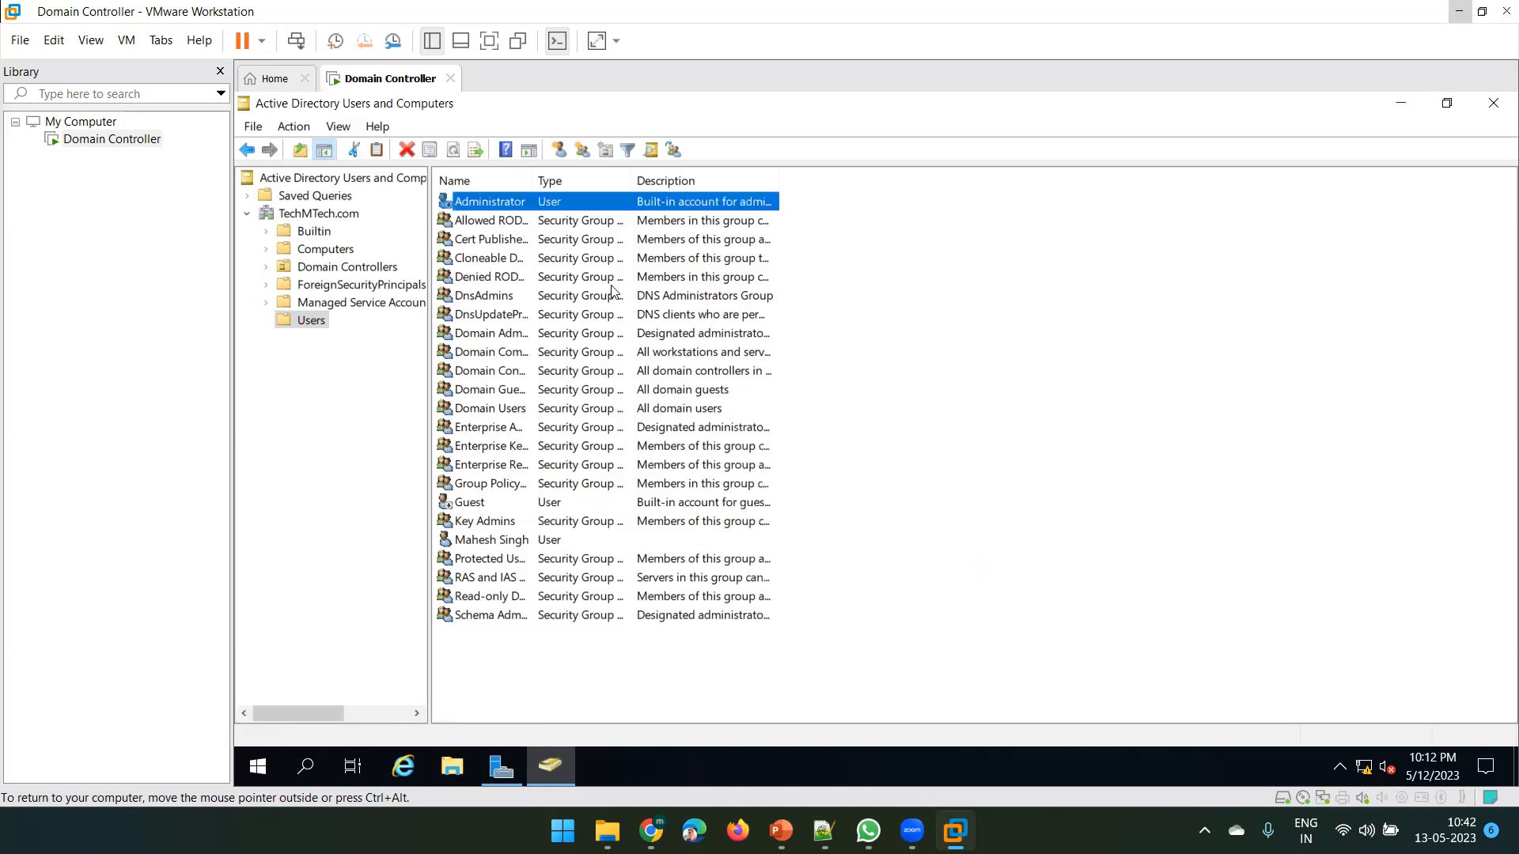
{"action": "left_click", "coordinate": [492, 221]}
{"action": "left_click", "coordinate": [492, 205]}
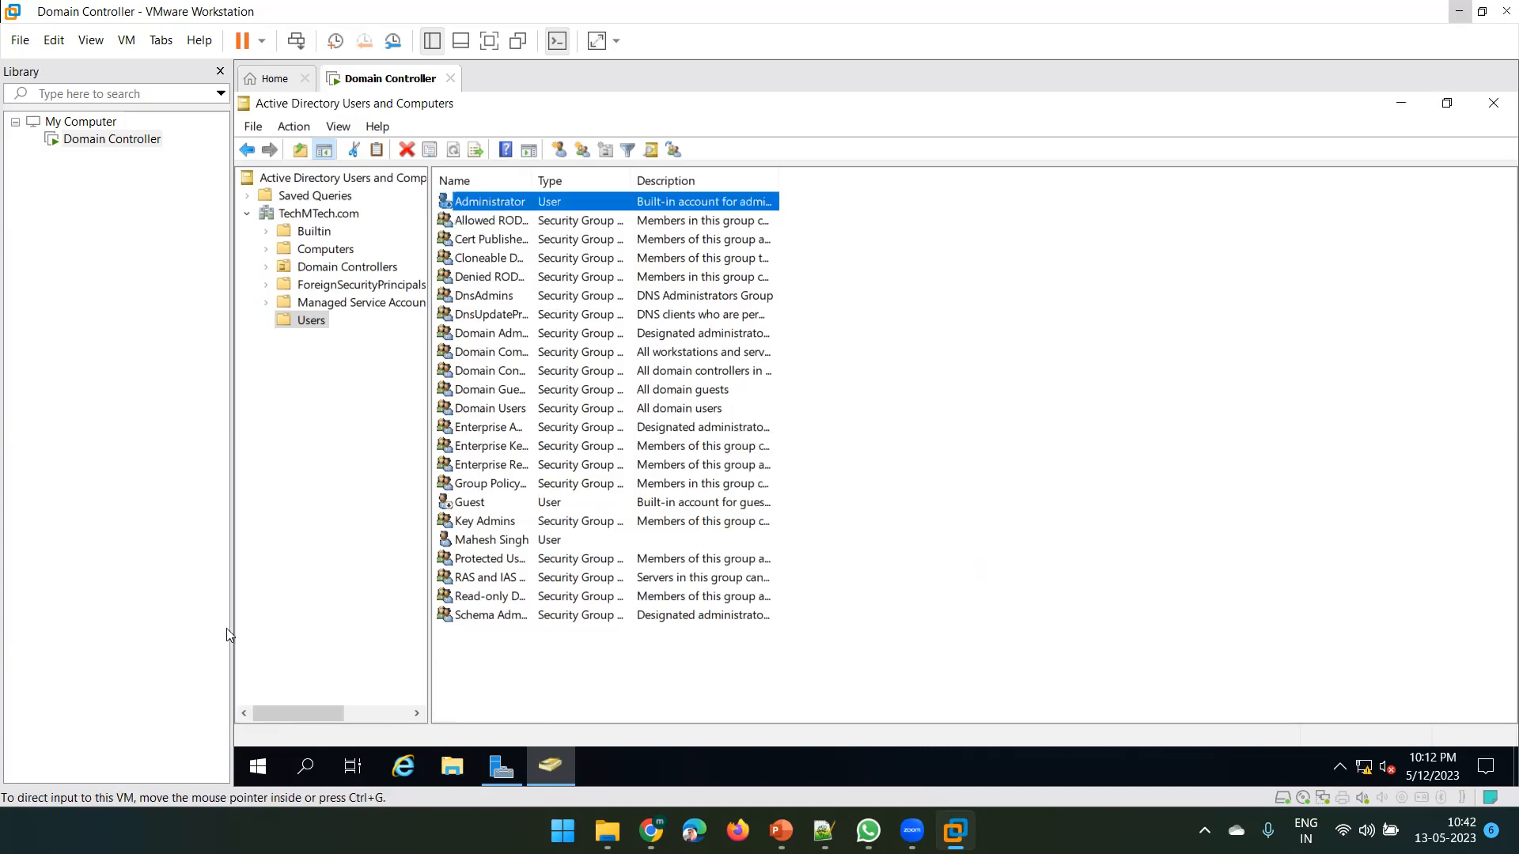
Sign out of the Administrator session from the Start menu
{"action": "left_click", "coordinate": [260, 768]}
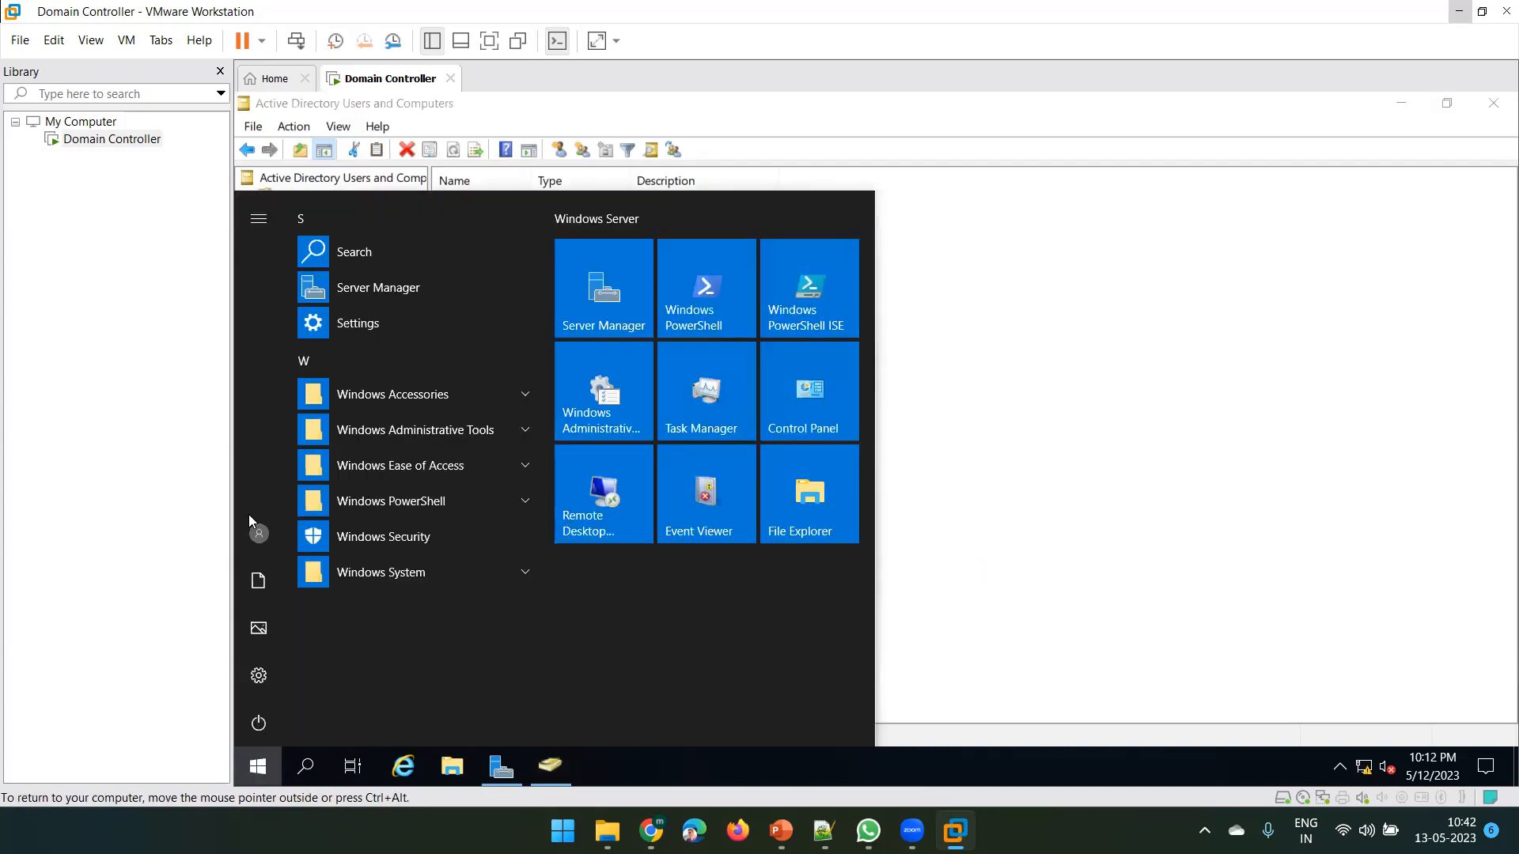
{"action": "left_click", "coordinate": [261, 534]}
{"action": "left_click", "coordinate": [307, 481]}
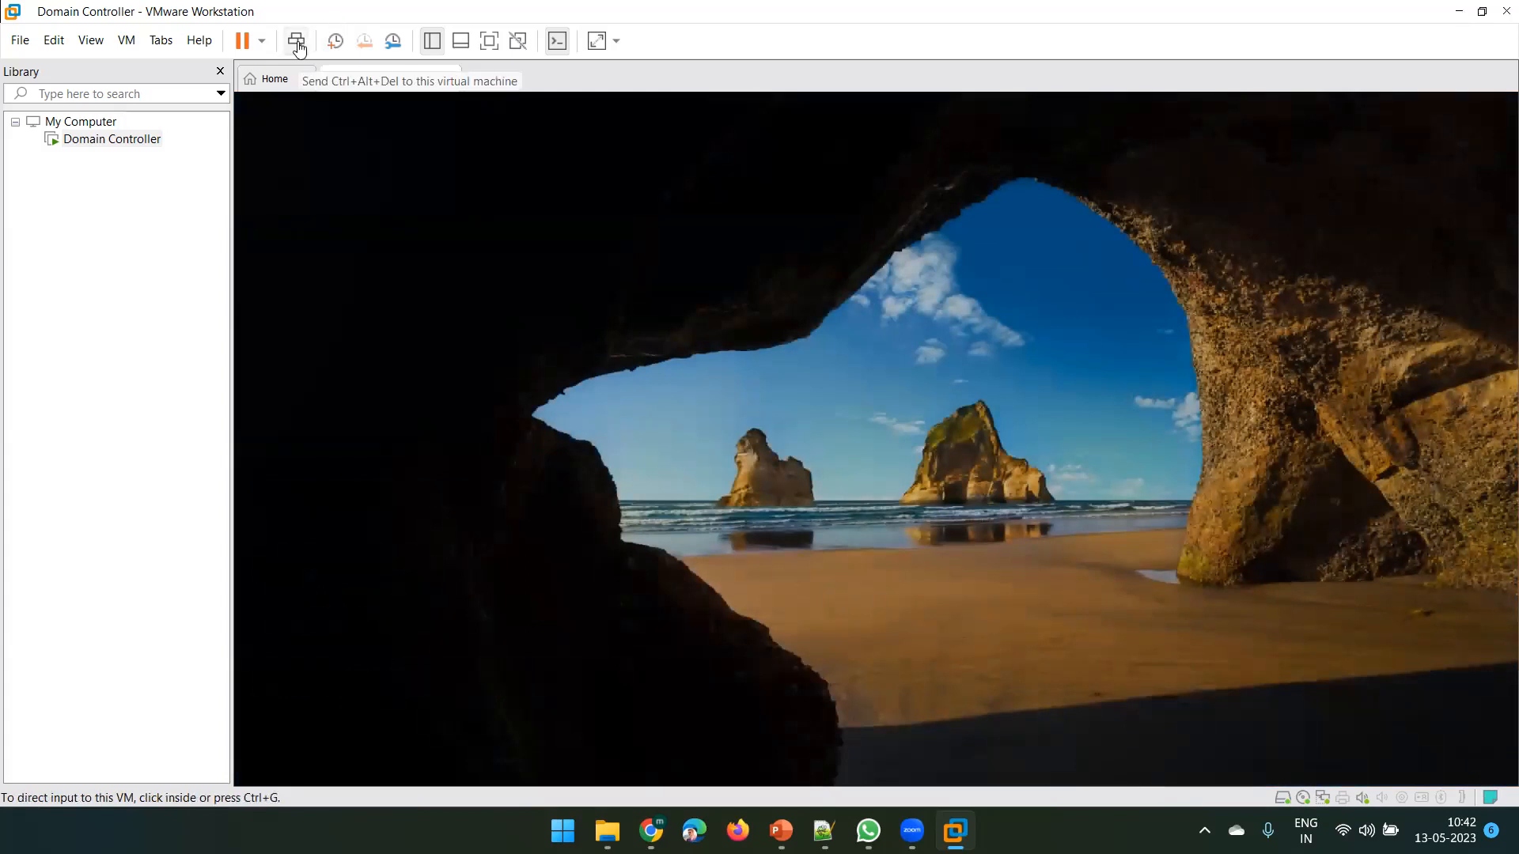
Sign in as Other user with the new account's logon name and password
{"action": "left_click", "coordinate": [298, 48]}
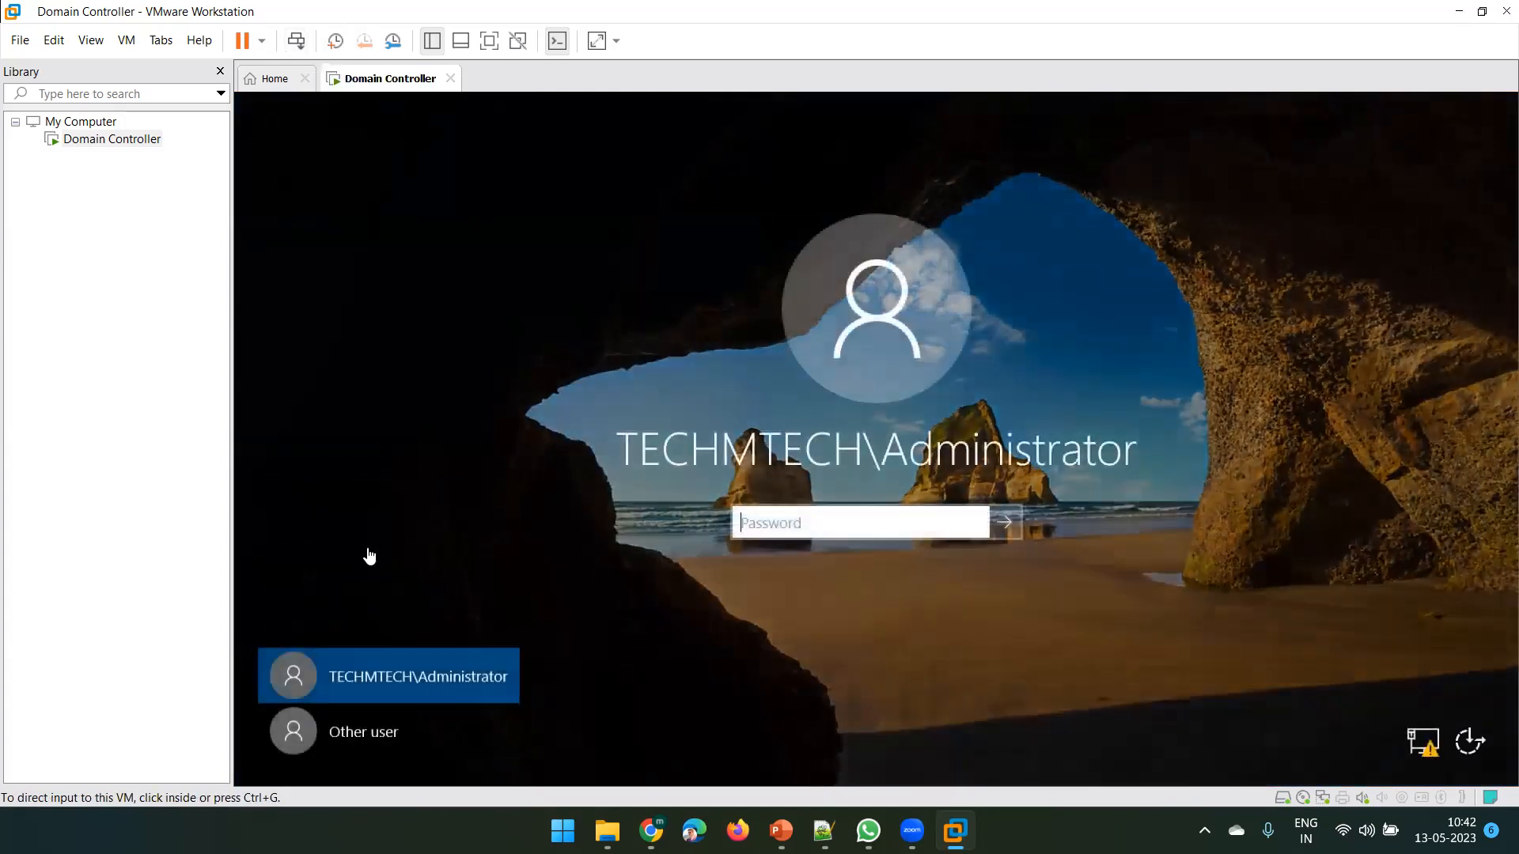
{"action": "left_click", "coordinate": [364, 732]}
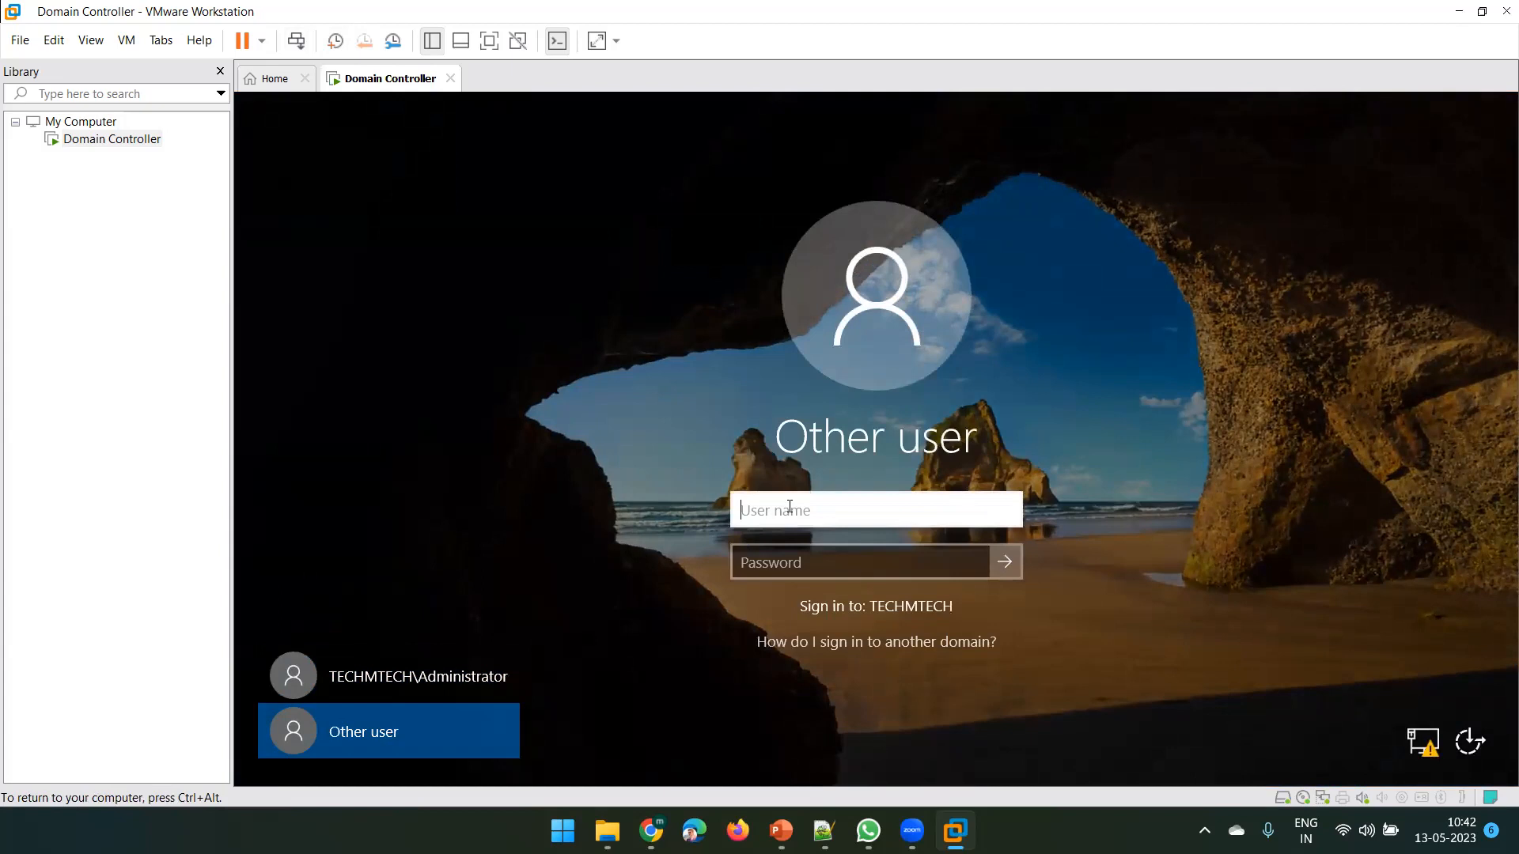
{"action": "type", "text": "m"}
{"action": "type", "text": "85426"}
{"action": "key", "text": "Tab"}
{"action": "type", "text": "•••••••••"}
{"action": "key", "text": "Return"}
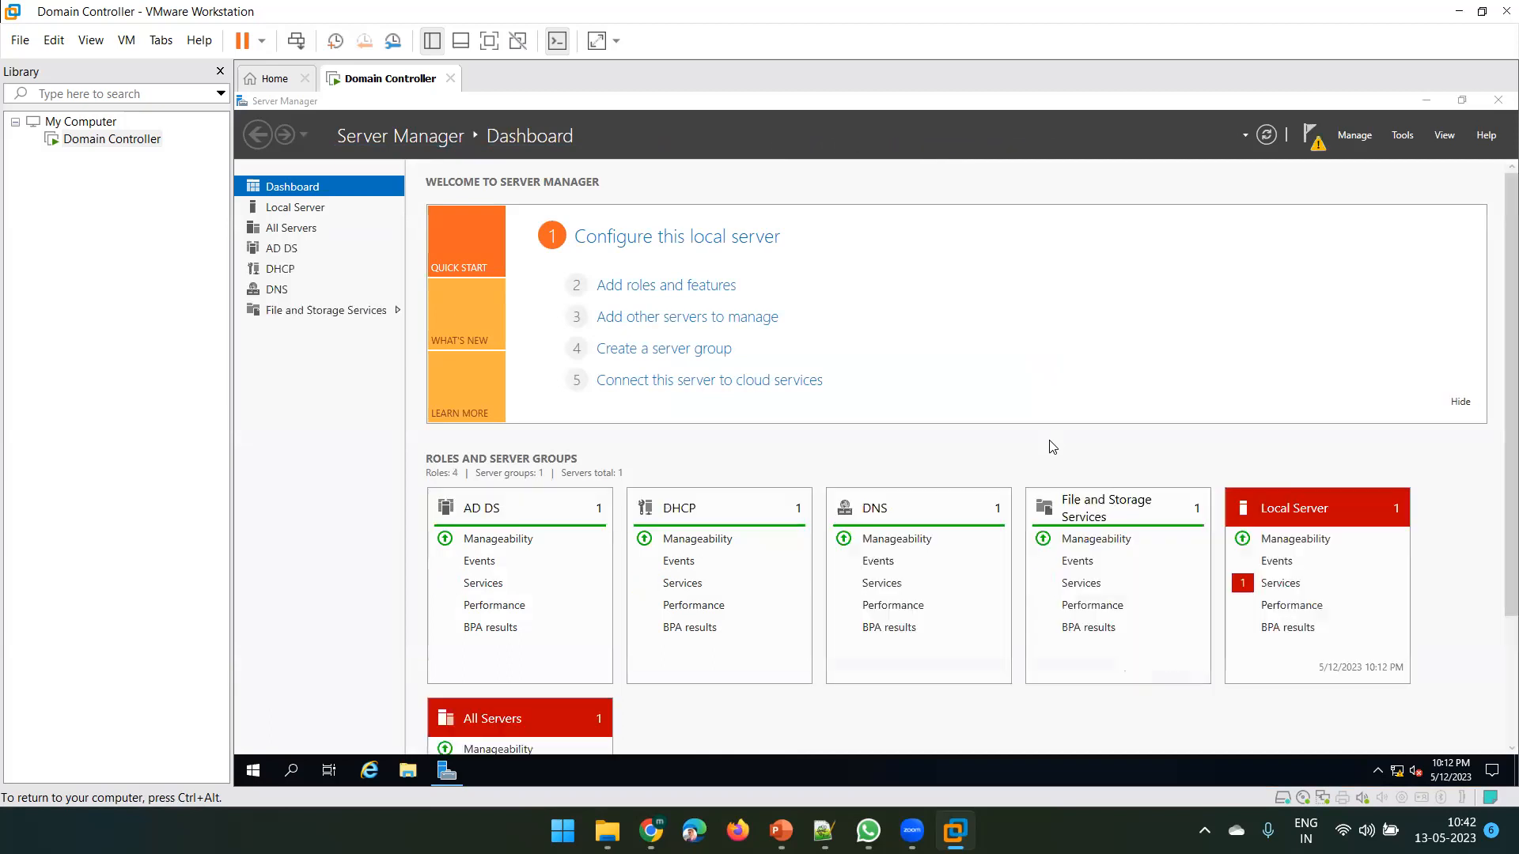
Launch Active Directory Users and Computers from Server Manager's Tools menu
{"action": "left_click", "coordinate": [1428, 100]}
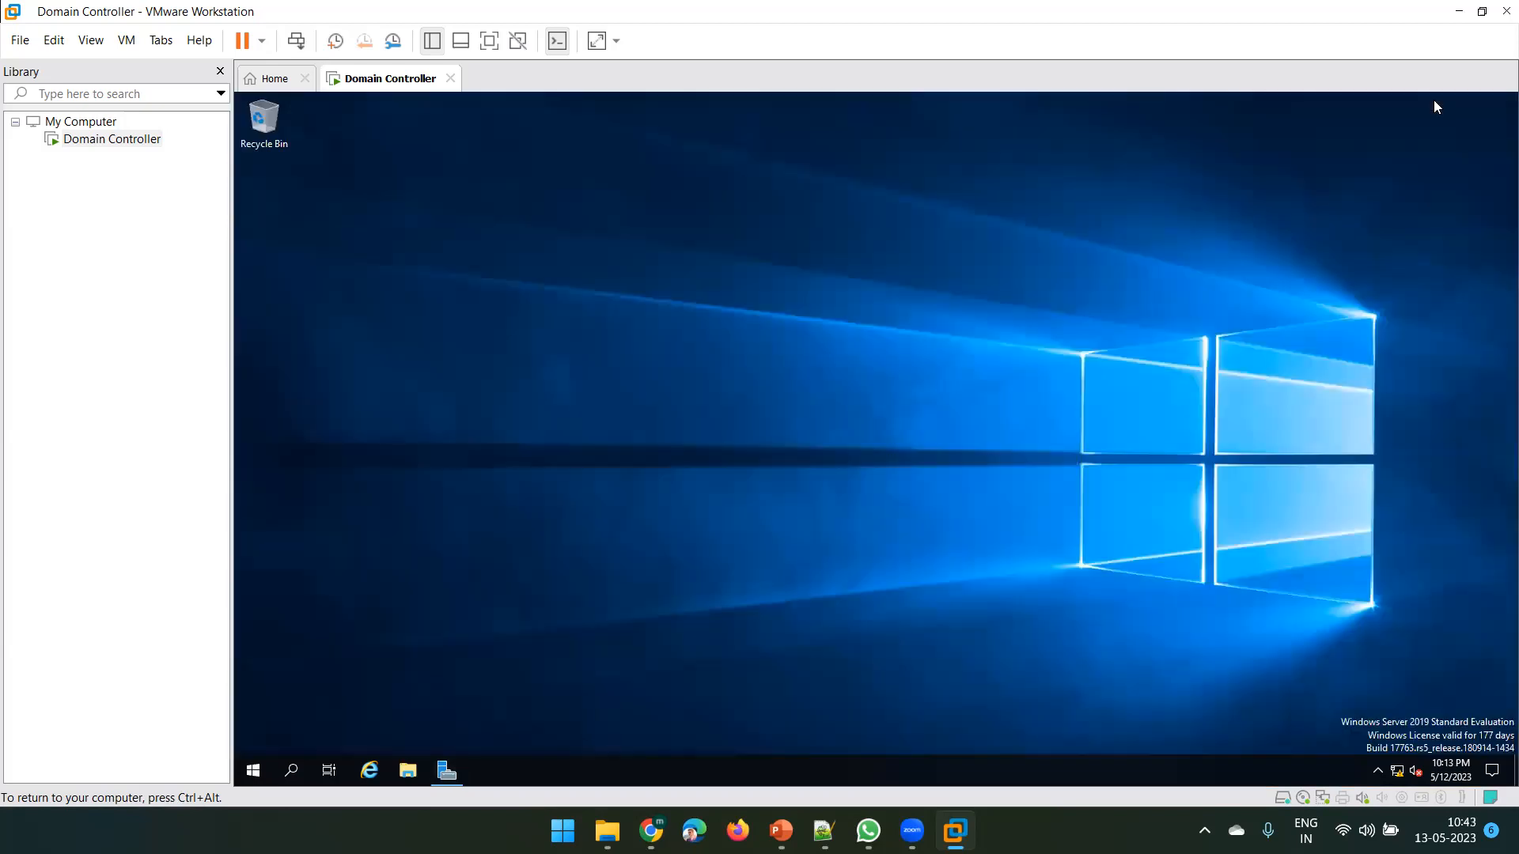
{"action": "left_click", "coordinate": [252, 771]}
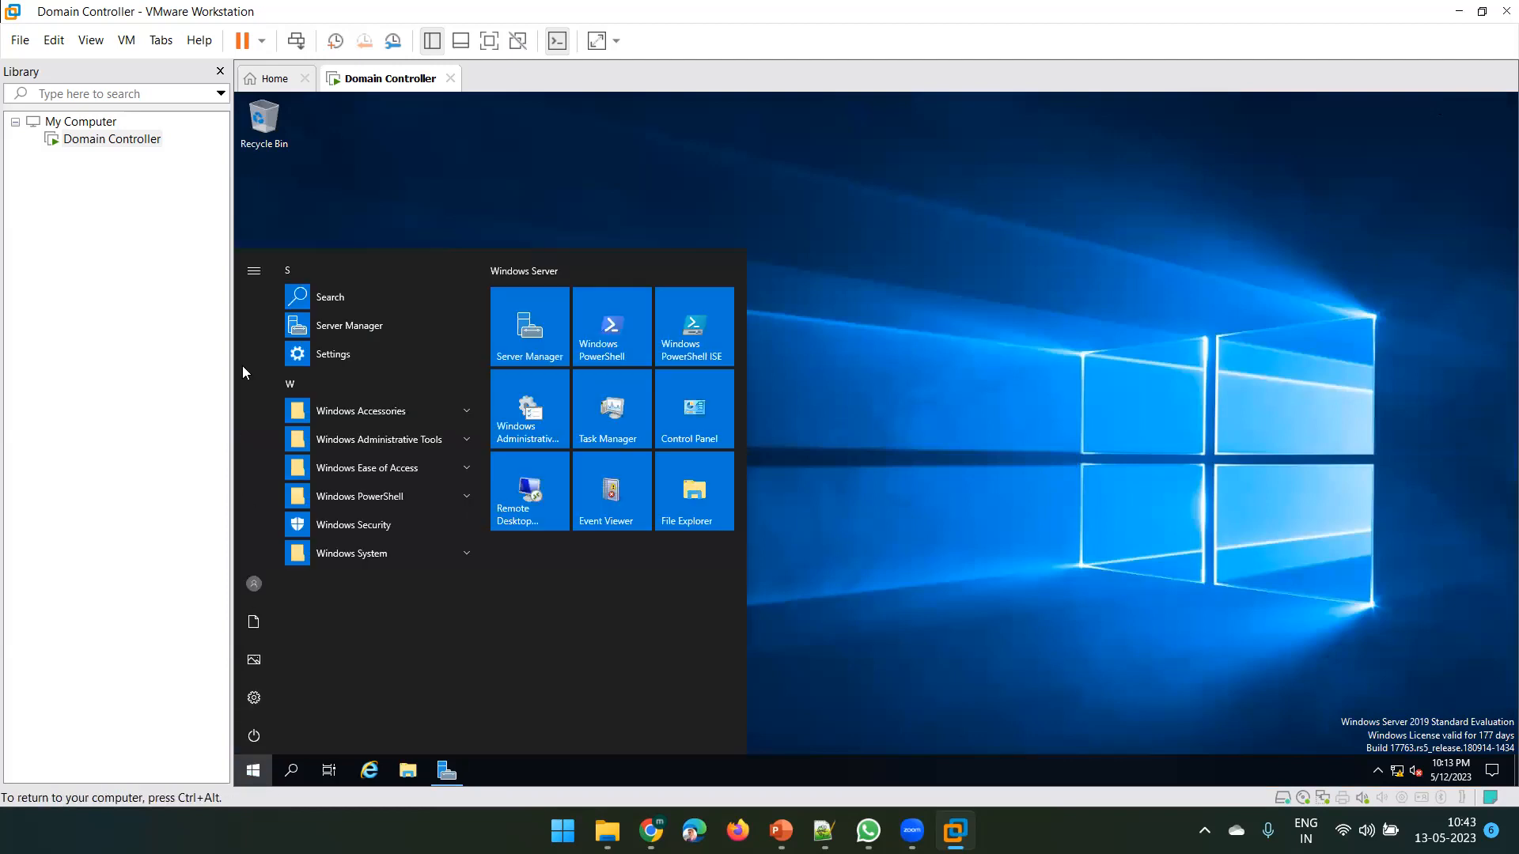
{"action": "left_click", "coordinate": [904, 315]}
{"action": "left_click", "coordinate": [447, 771]}
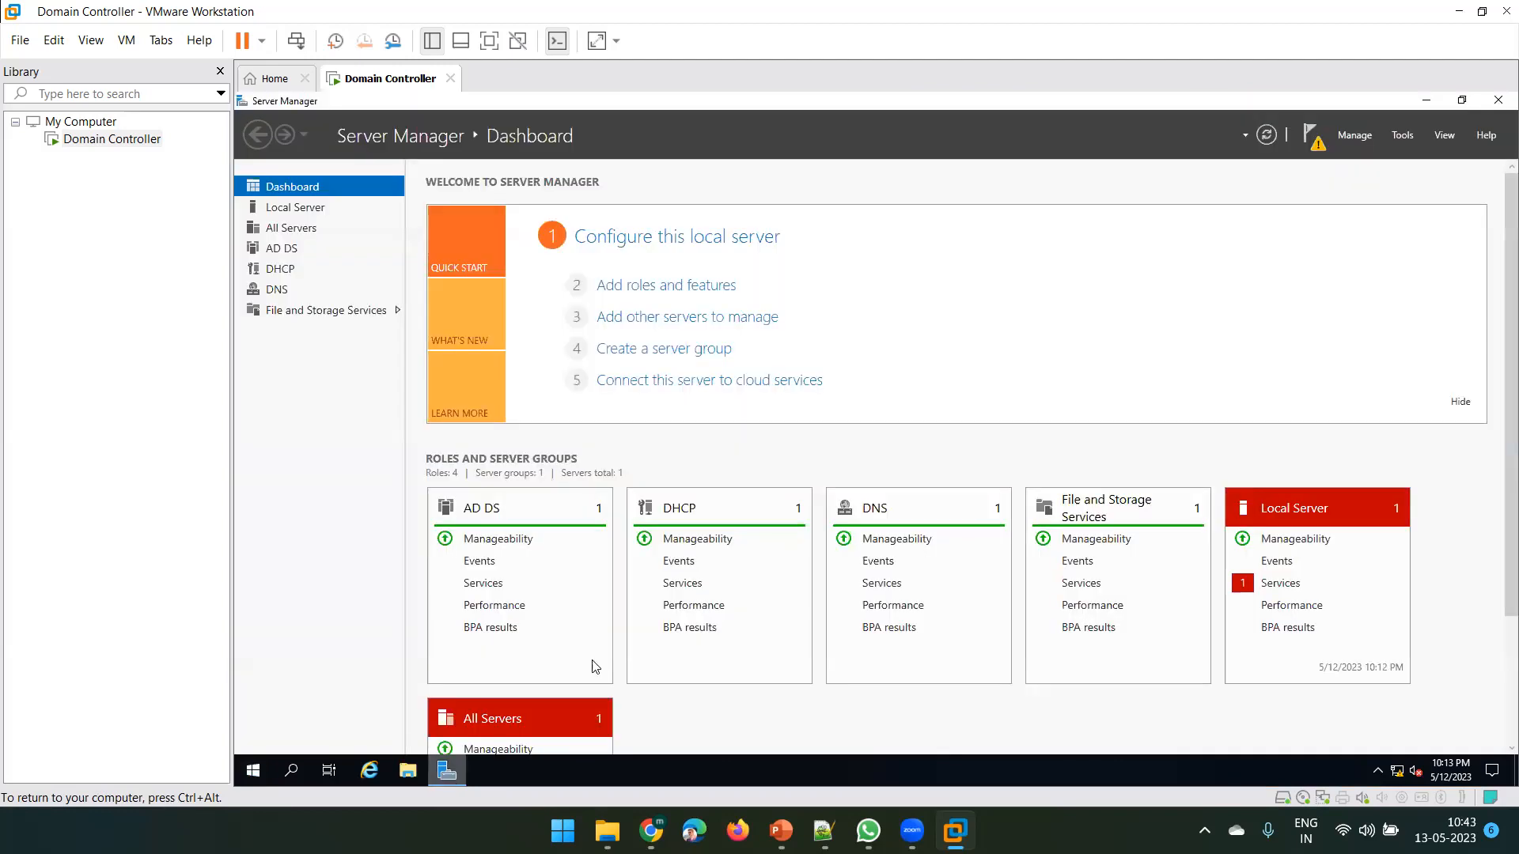
{"action": "left_click", "coordinate": [1394, 139]}
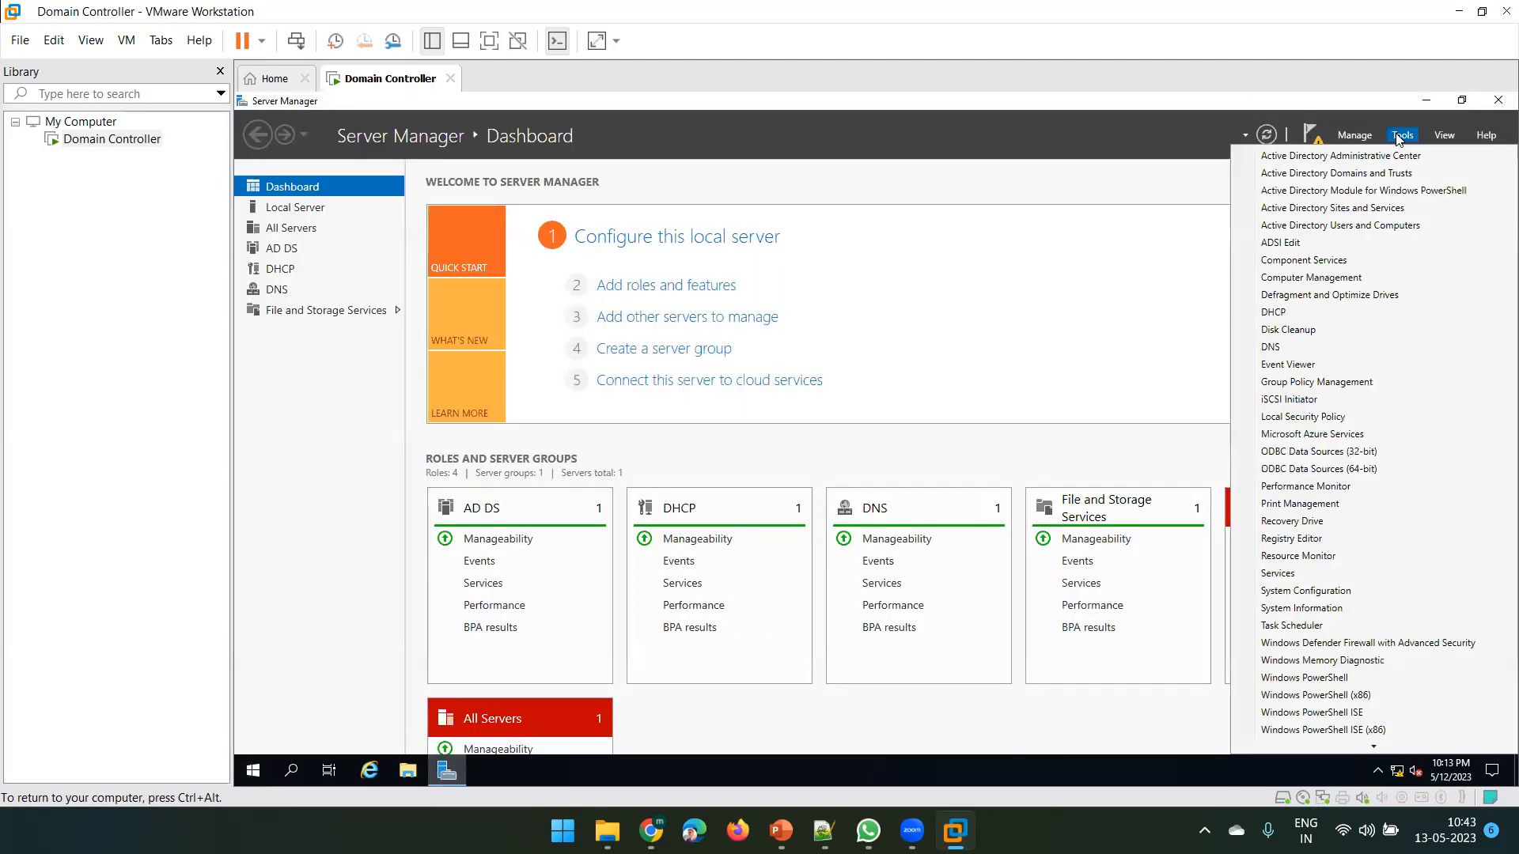
{"action": "left_click", "coordinate": [1348, 226]}
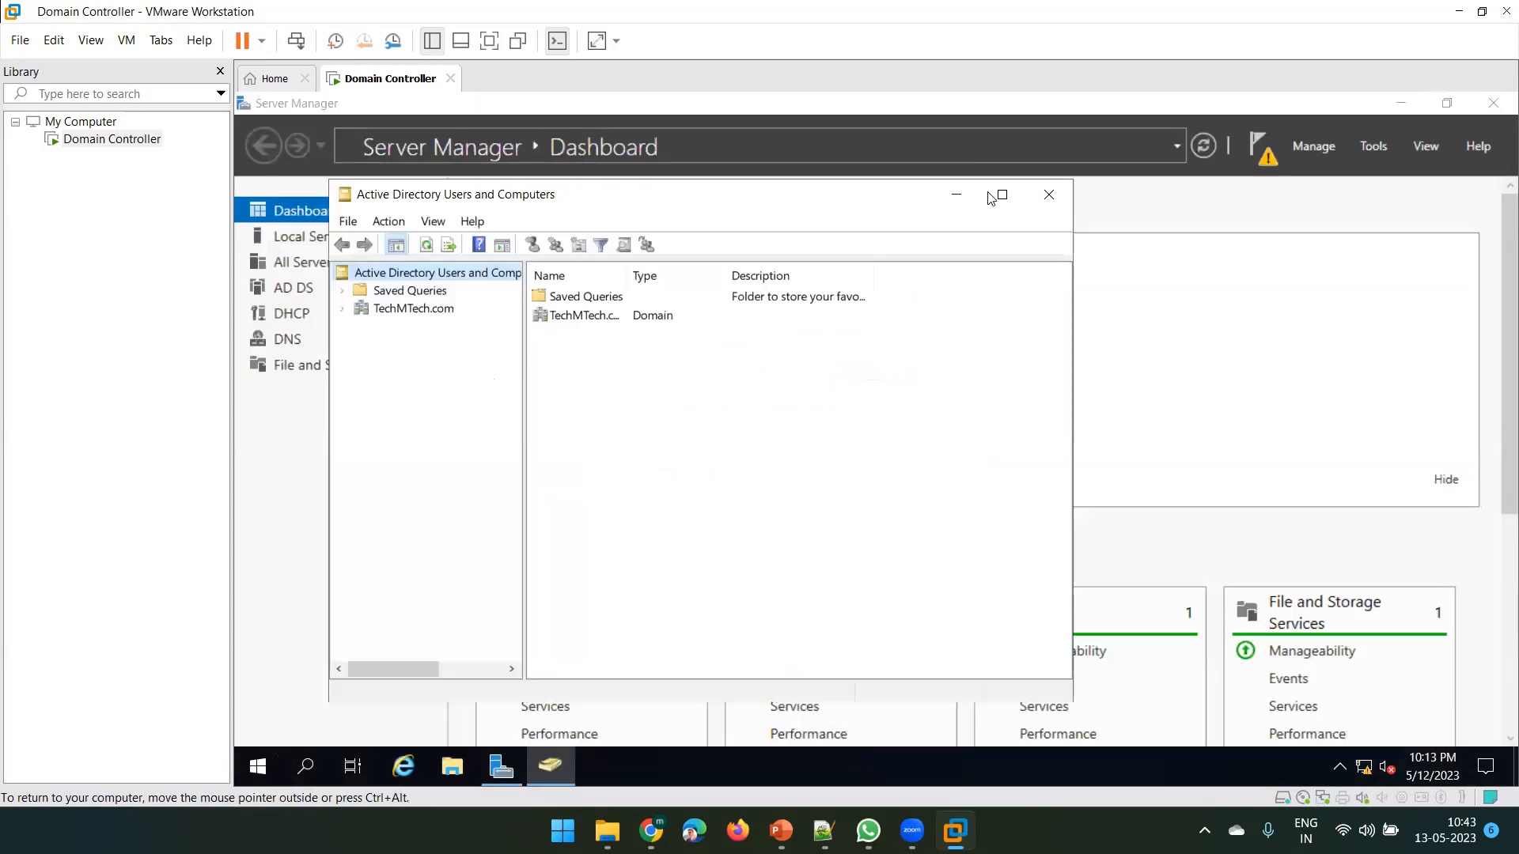
Maximize the console, expand TechMTech.com, browse the Users container, then select the domain
{"action": "left_click", "coordinate": [1001, 195]}
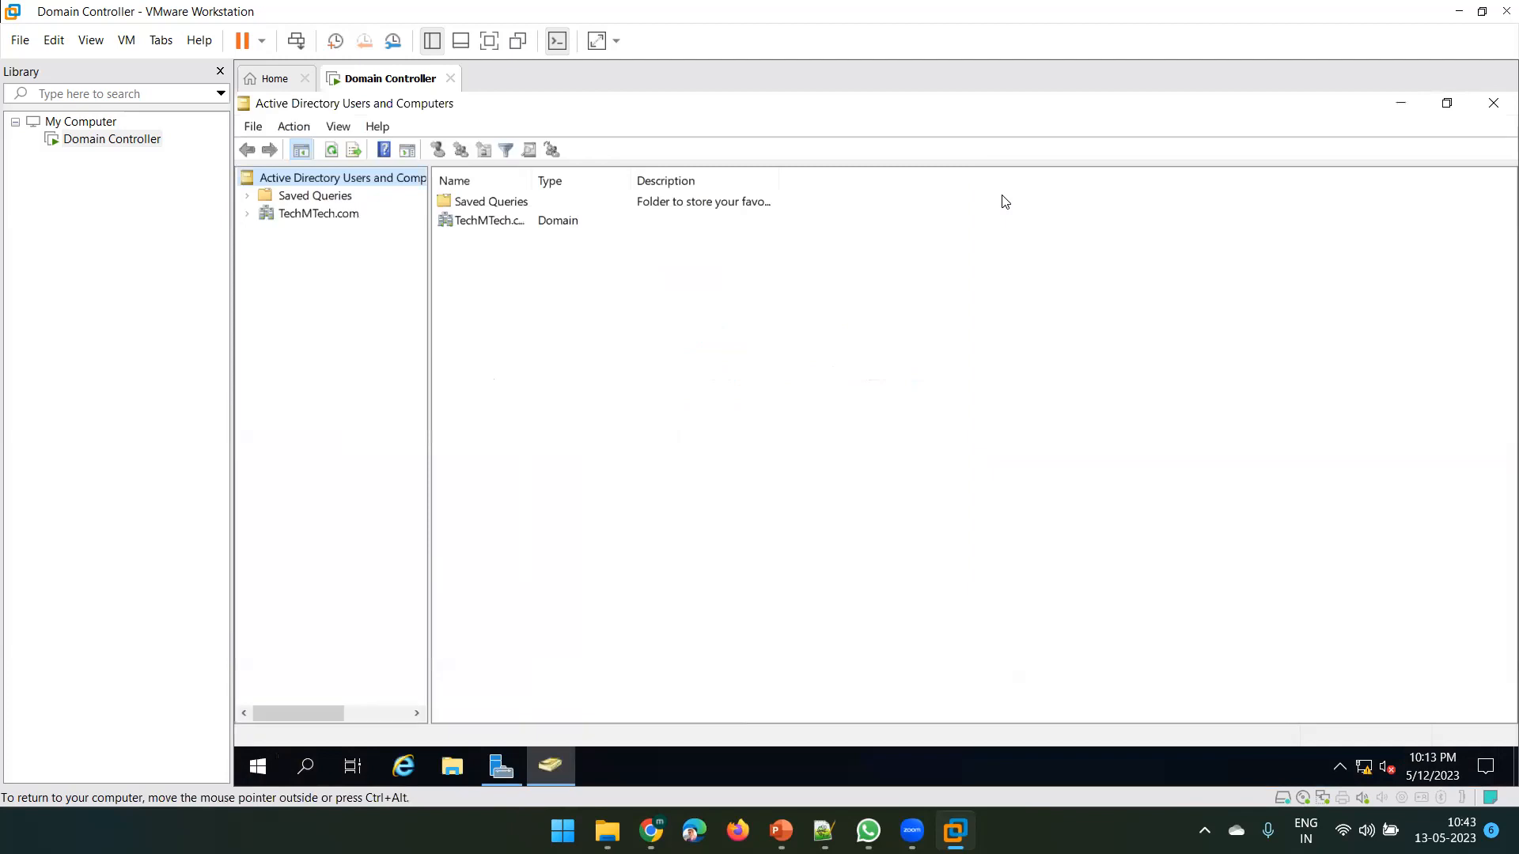
{"action": "left_click", "coordinate": [247, 215]}
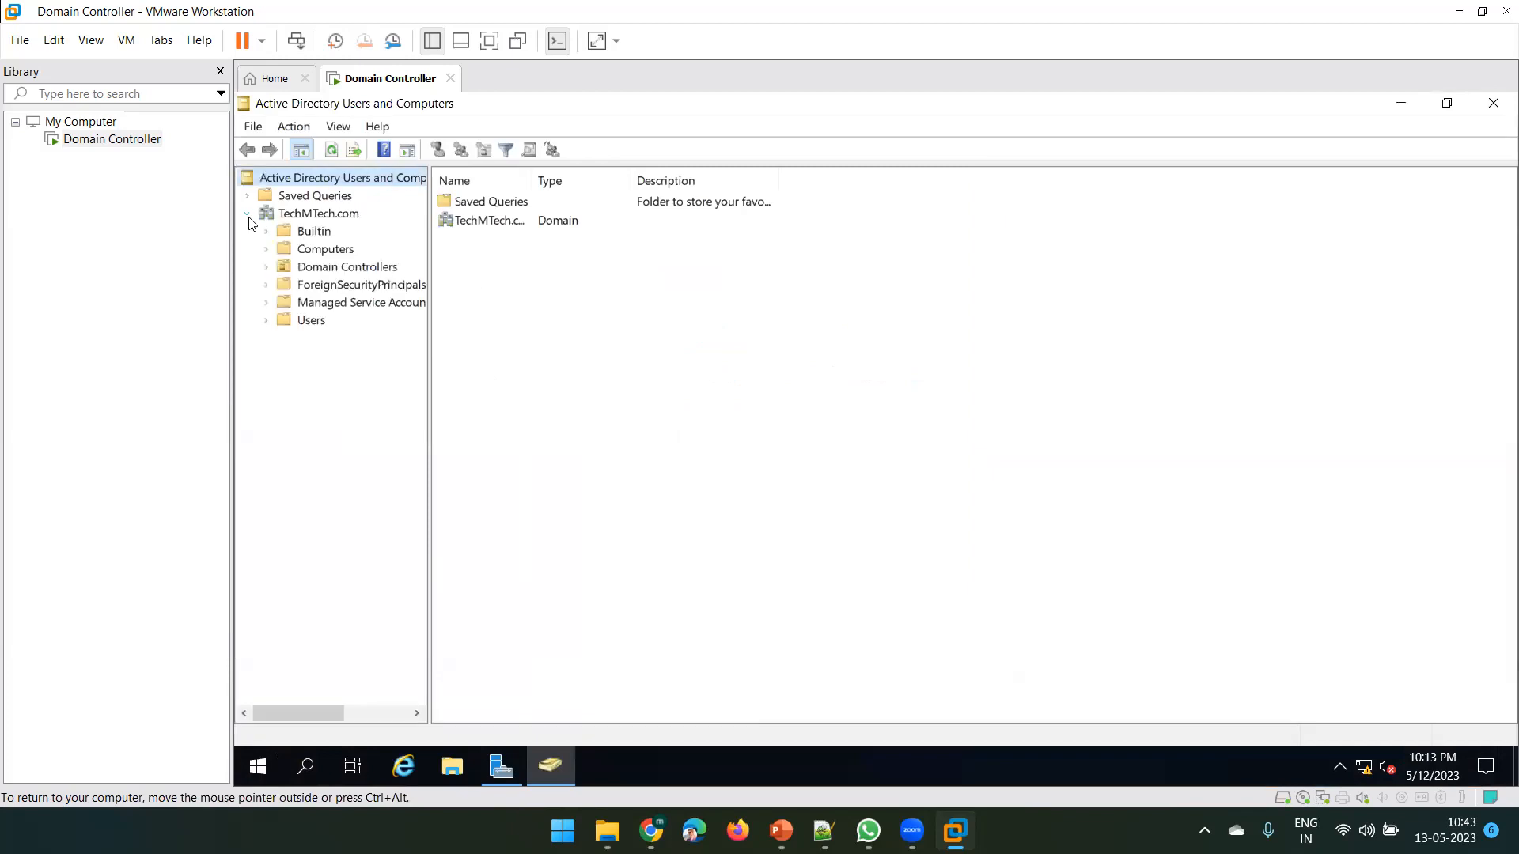
{"action": "left_click", "coordinate": [267, 321]}
{"action": "left_click", "coordinate": [317, 325]}
{"action": "left_click", "coordinate": [491, 540]}
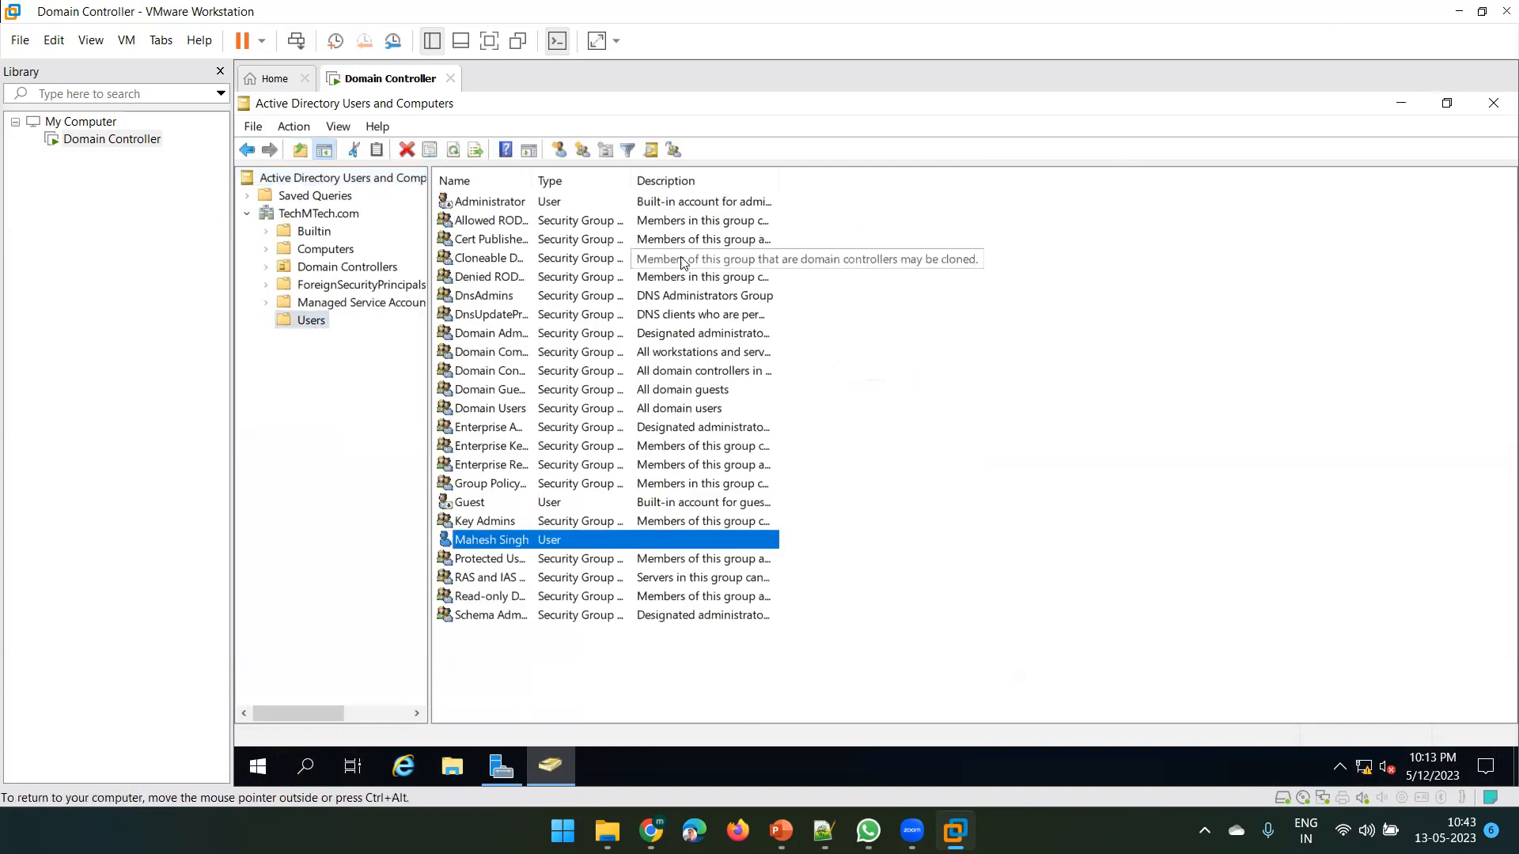
{"action": "left_click", "coordinate": [307, 215]}
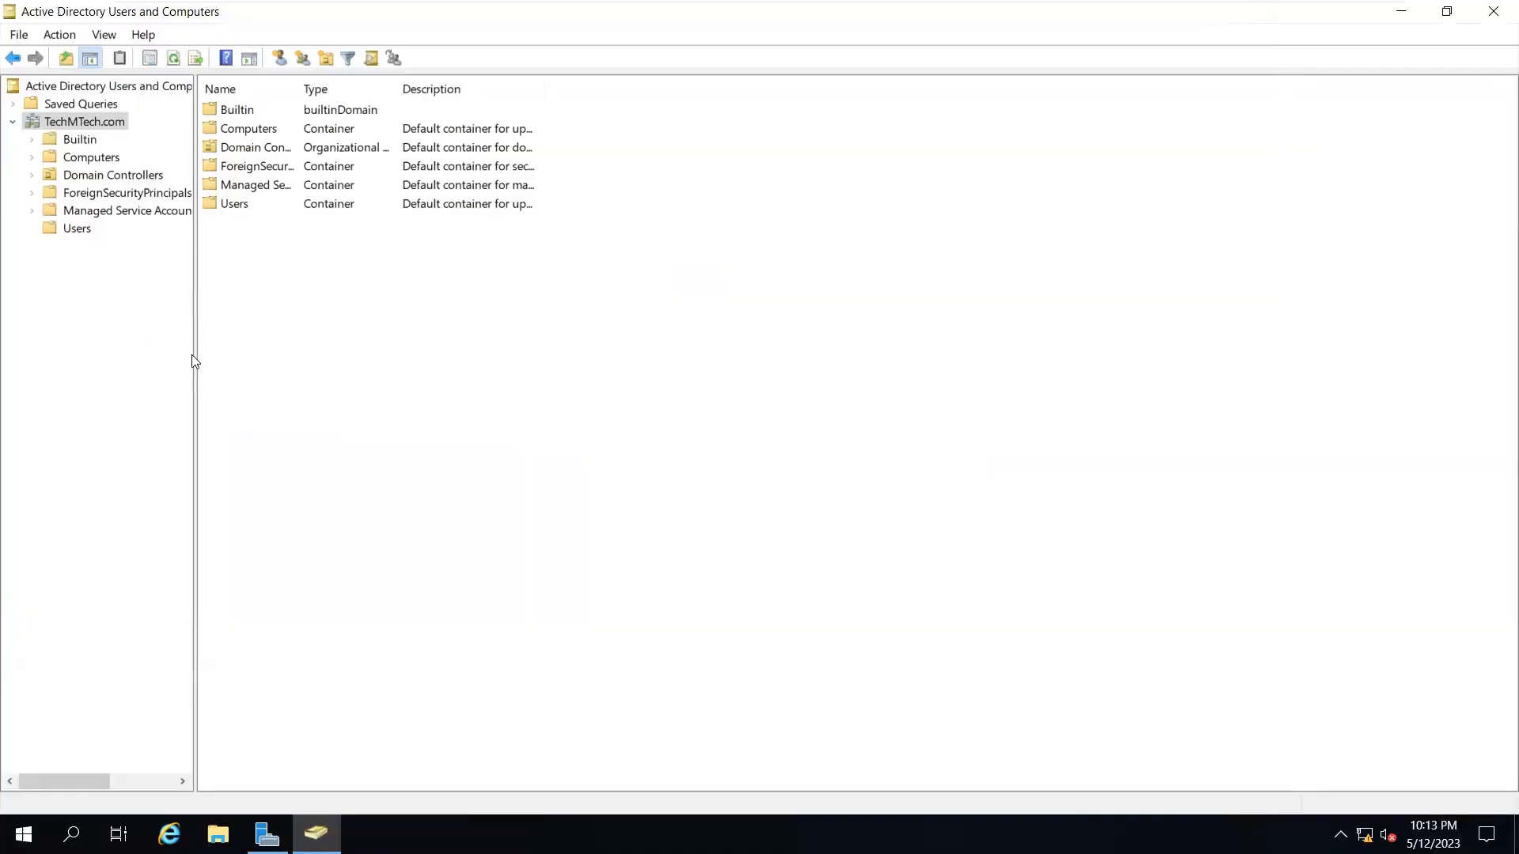
Widen the console tree pane so full container names are readable
{"action": "left_click_drag", "start_coordinate": [194, 355], "coordinate": [288, 359]}
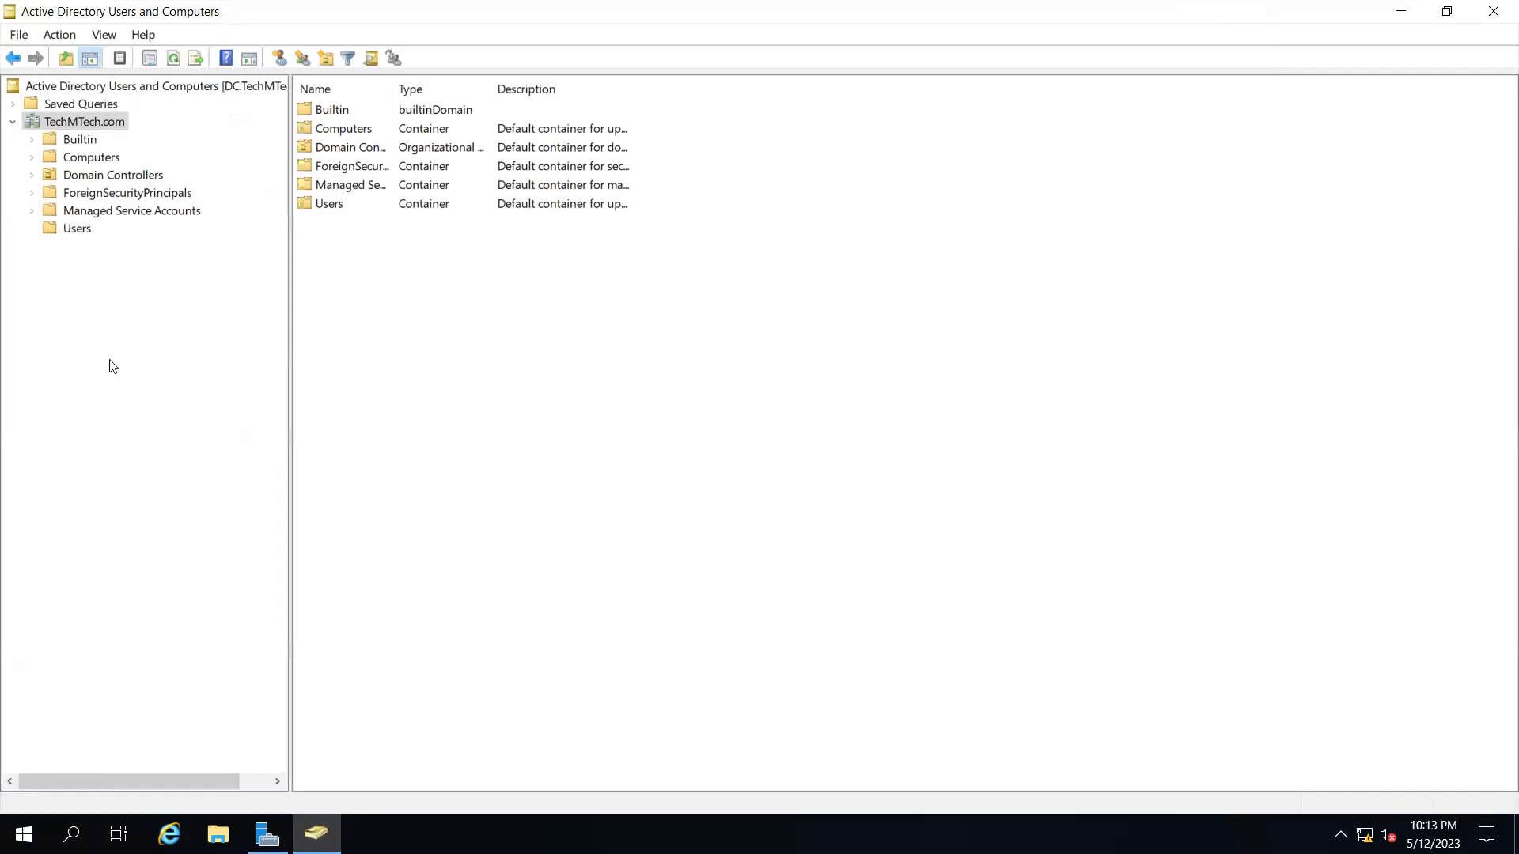
{"action": "left_click", "coordinate": [278, 782]}
{"action": "left_click", "coordinate": [278, 781]}
{"action": "left_click", "coordinate": [279, 781]}
{"action": "left_click_drag", "start_coordinate": [188, 788], "coordinate": [51, 753]}
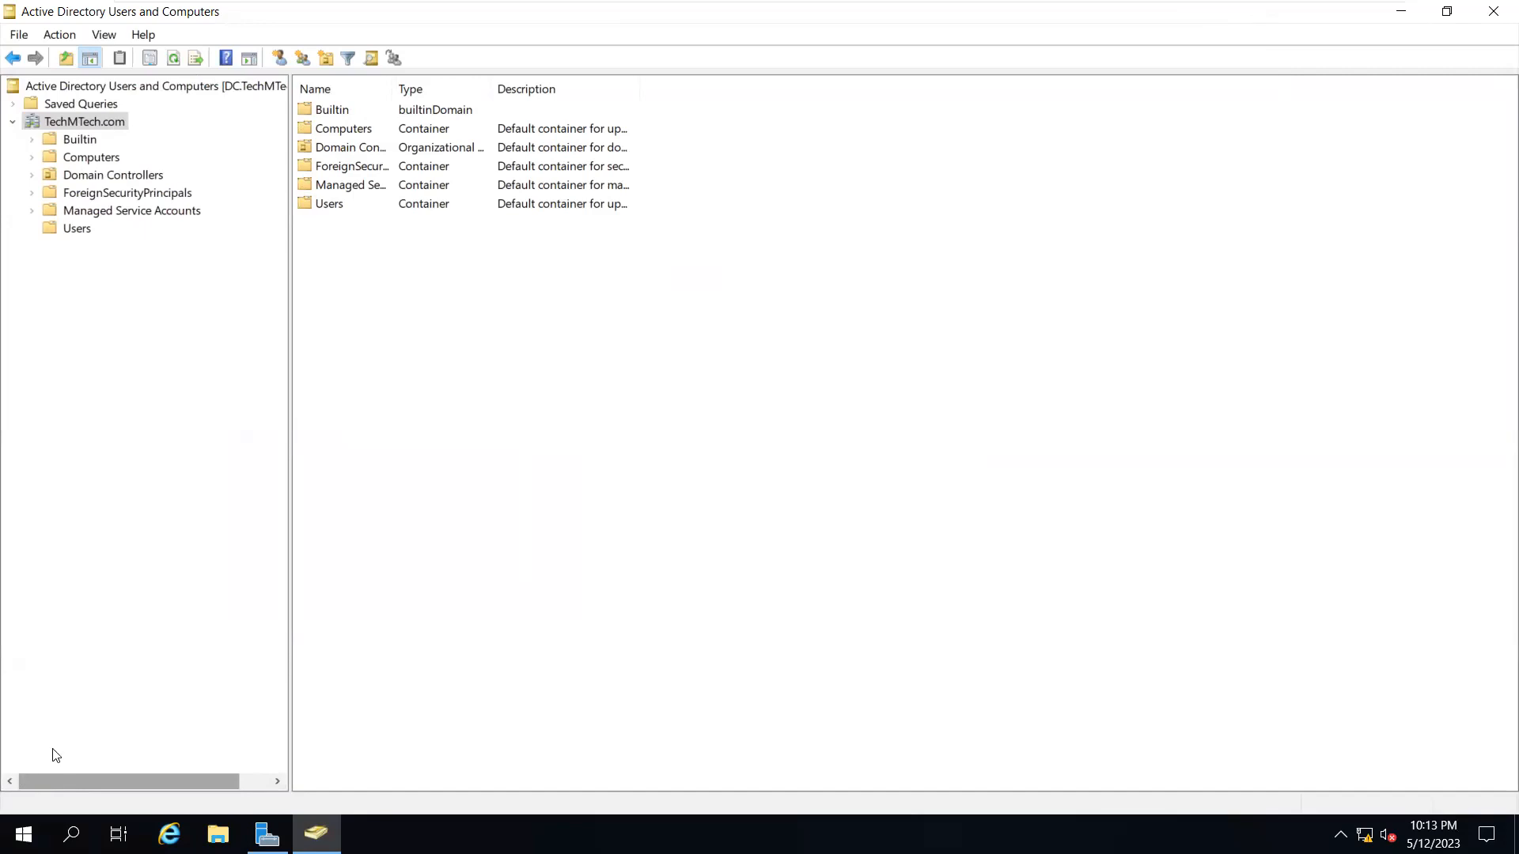
Browse the Administrator account and Domain Users group in Users, then return to TechMTech.com
{"action": "left_click", "coordinate": [71, 230]}
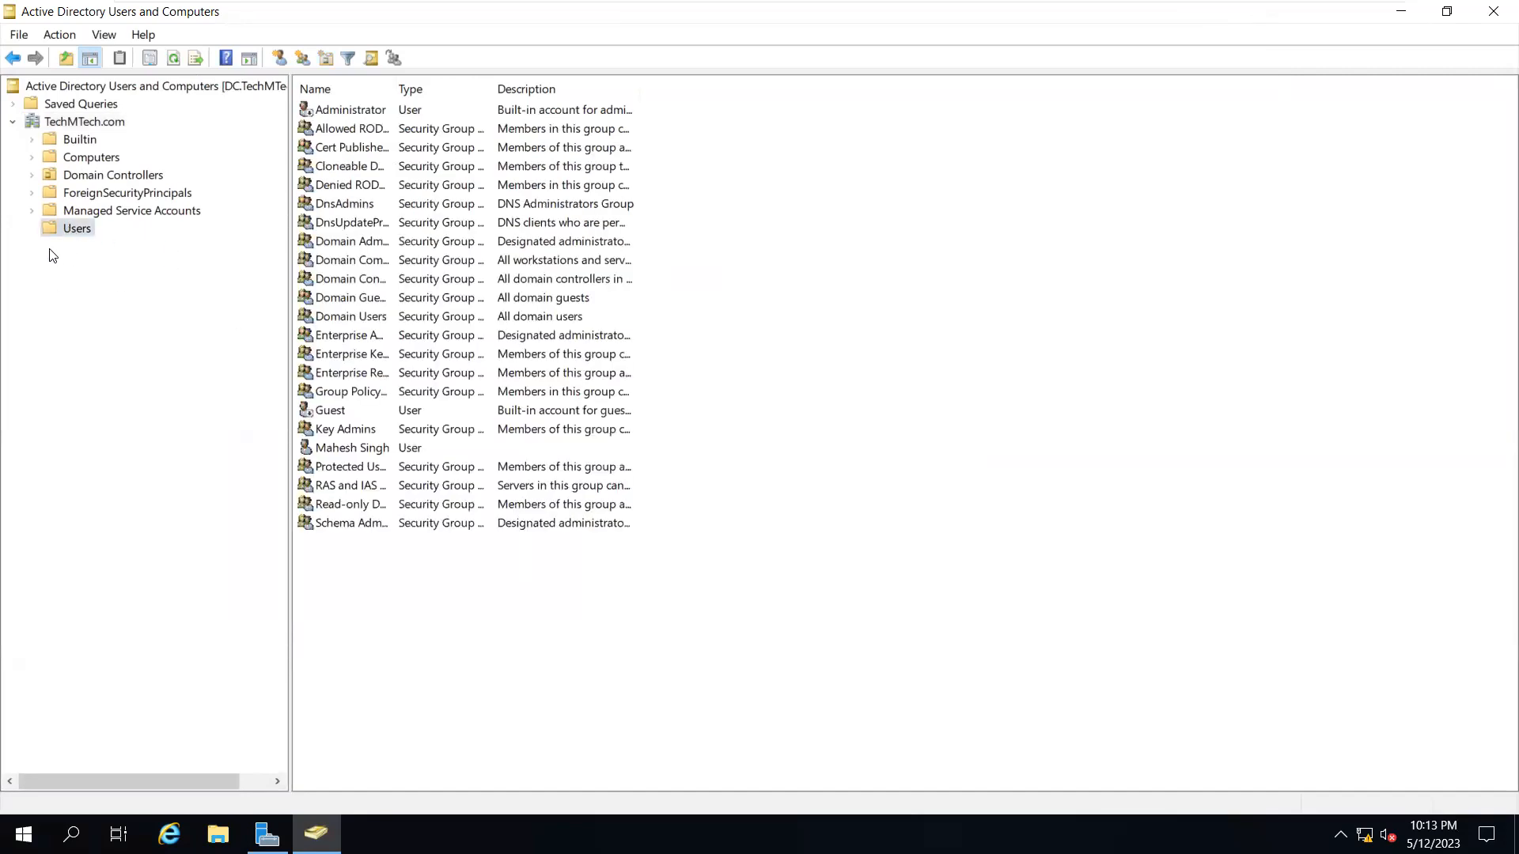
{"action": "left_click", "coordinate": [332, 259]}
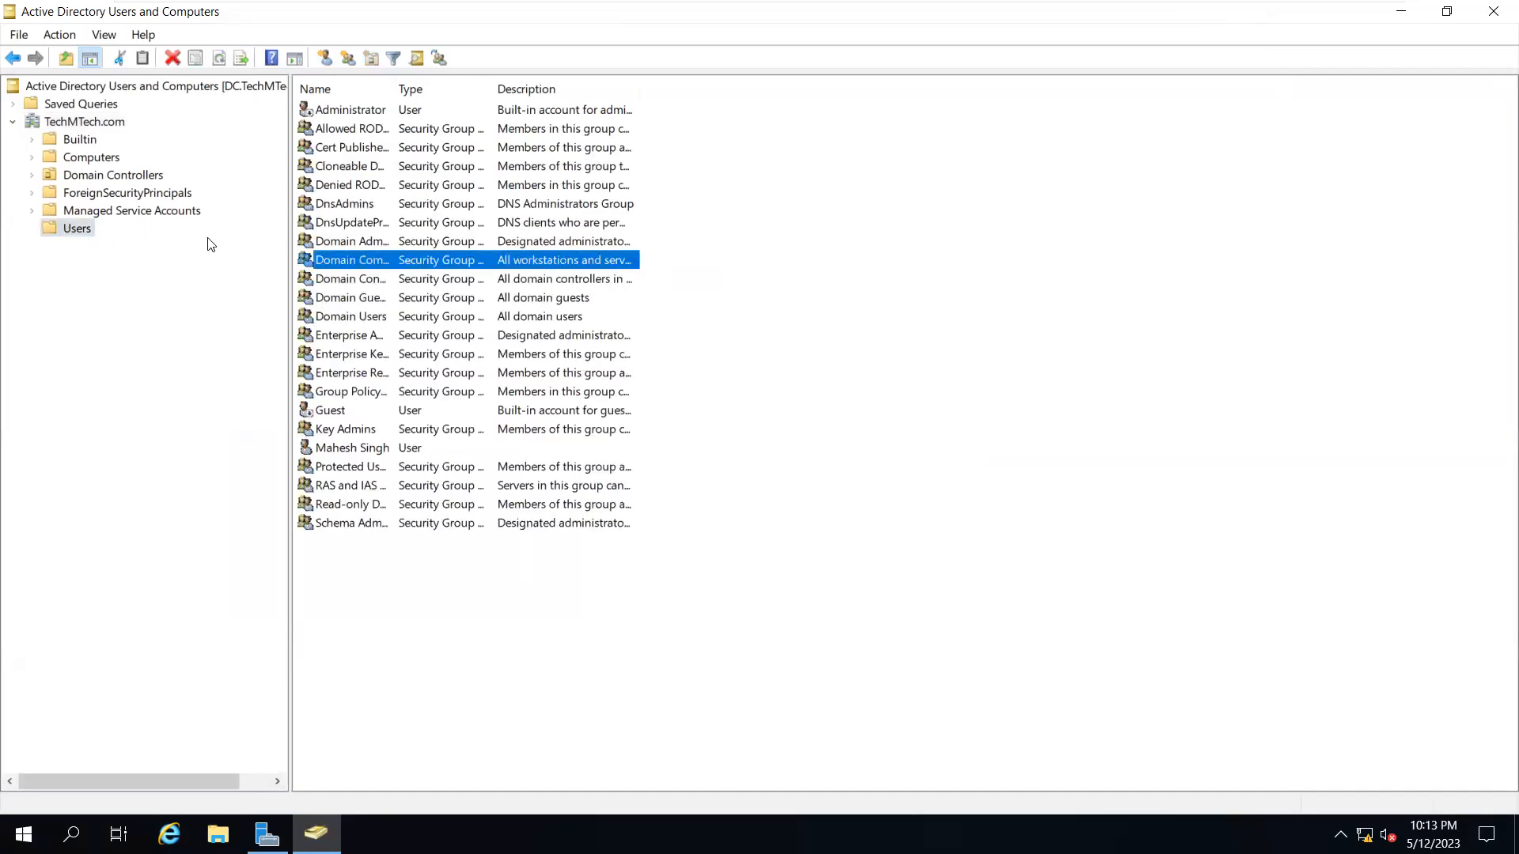
{"action": "left_click", "coordinate": [353, 115]}
{"action": "left_click", "coordinate": [357, 313]}
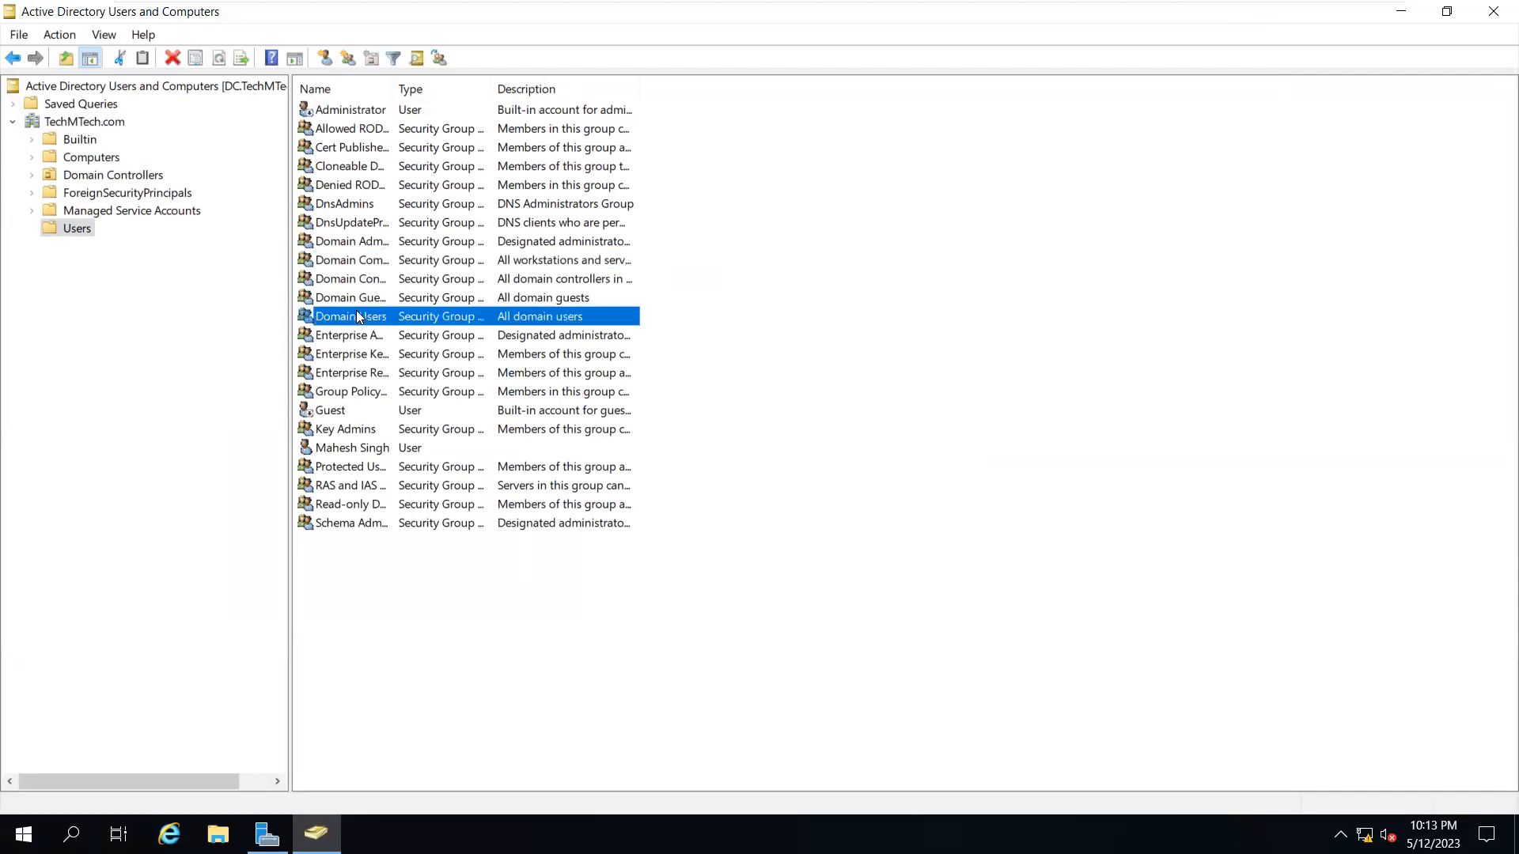
{"action": "left_click", "coordinate": [355, 112]}
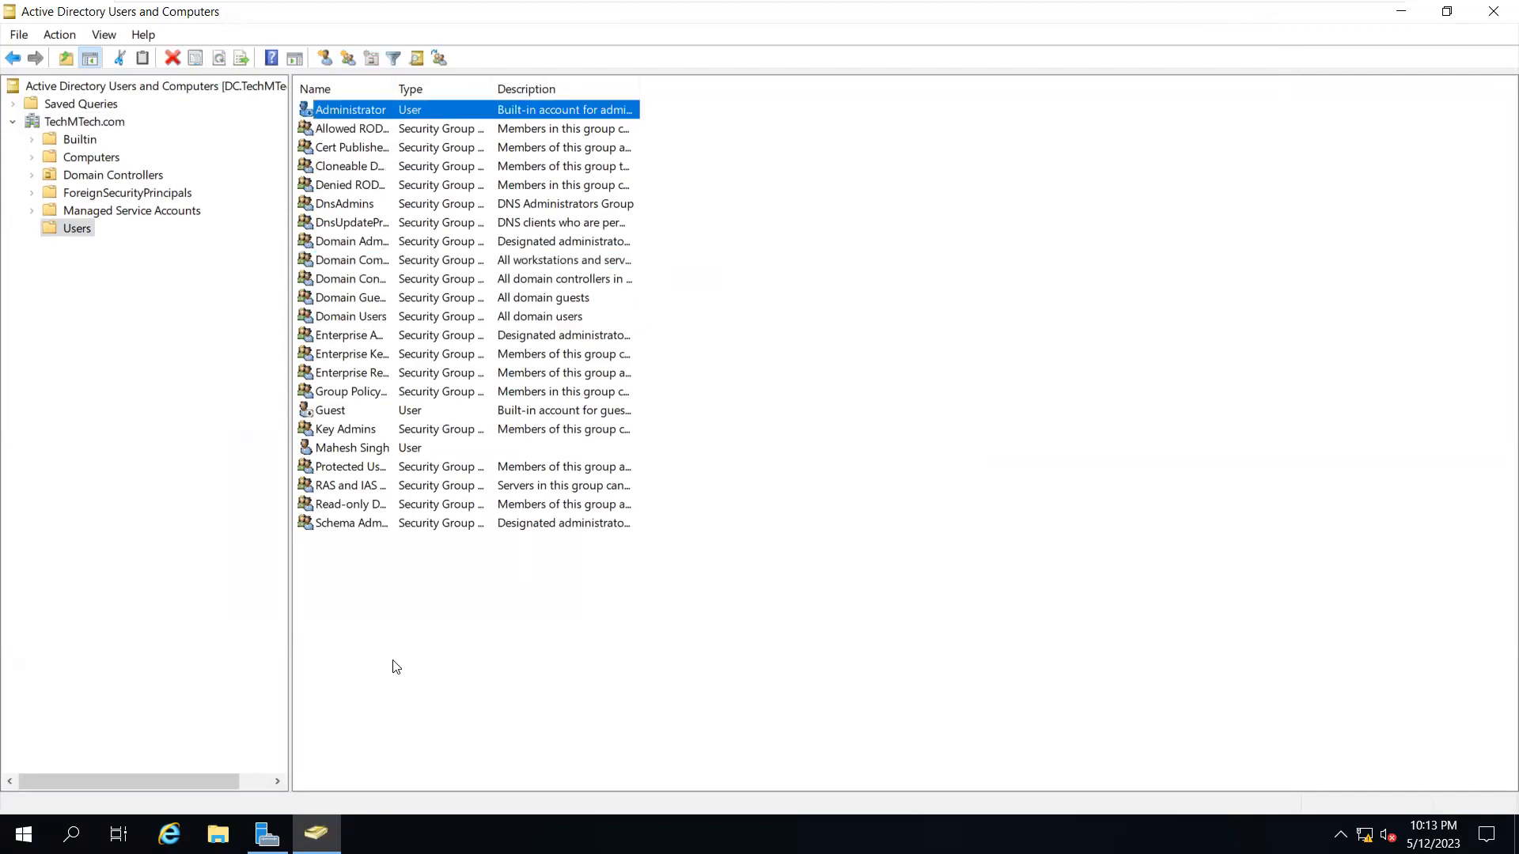
{"action": "left_click", "coordinate": [613, 661]}
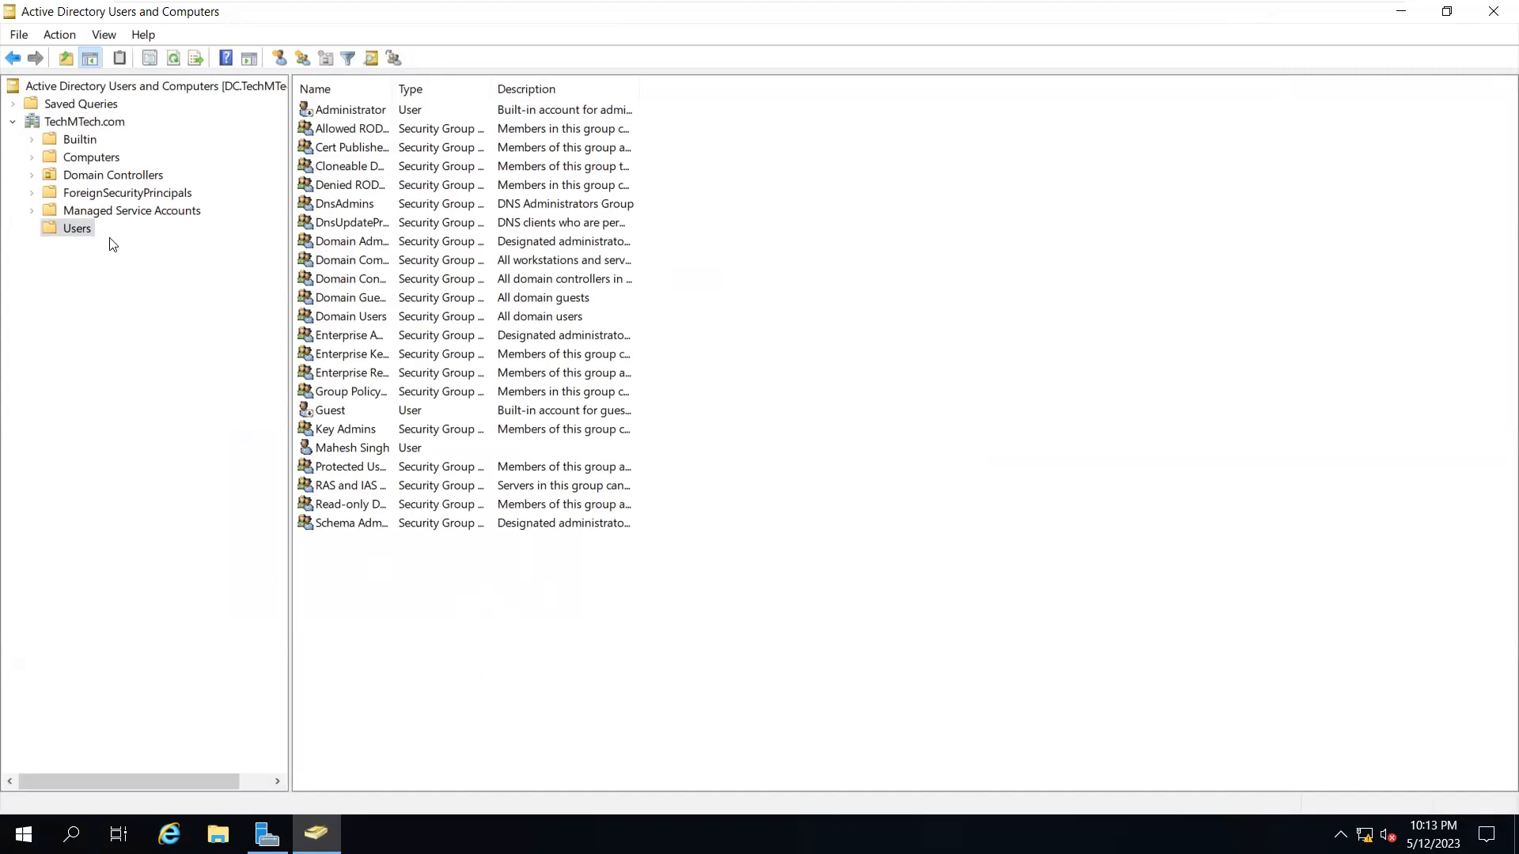
{"action": "left_click", "coordinate": [75, 120]}
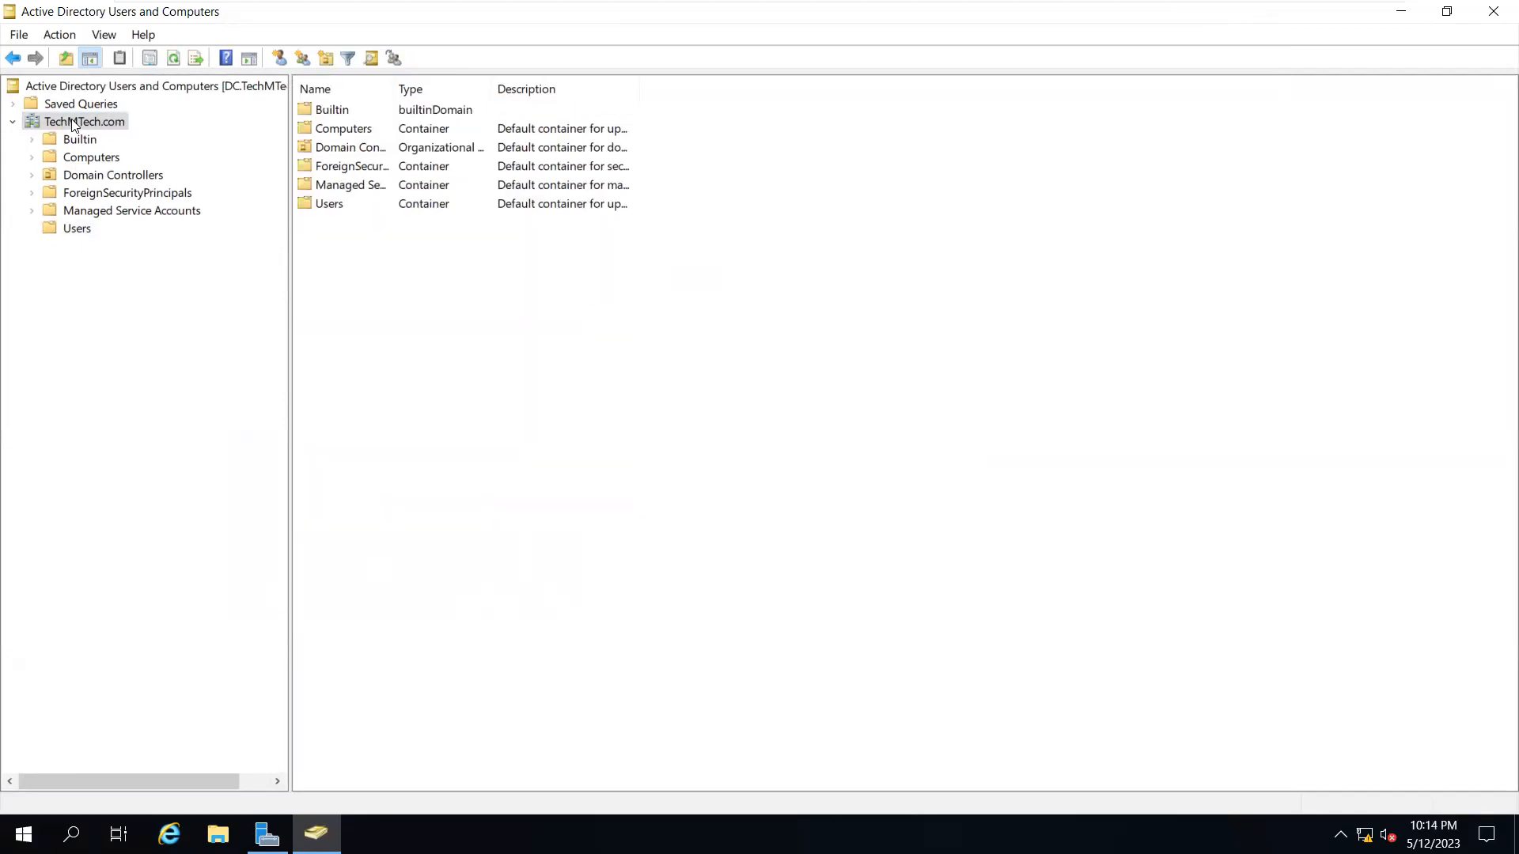
Add a new organizational unit named 'Office User' directly under TechMTech.com
{"action": "right_click", "coordinate": [72, 123]}
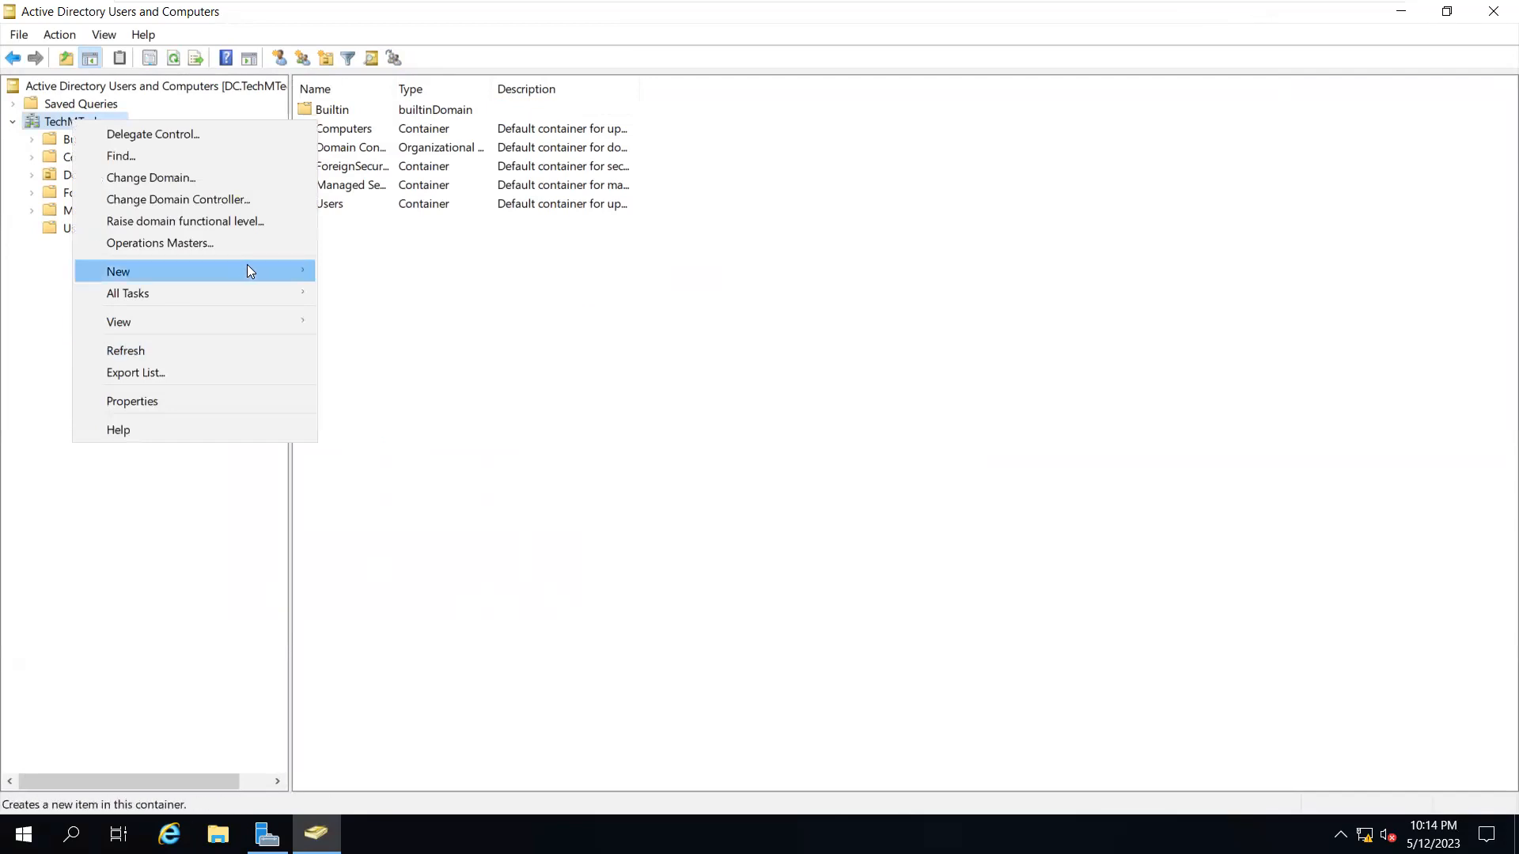
{"action": "mouse_move", "coordinate": [246, 267]}
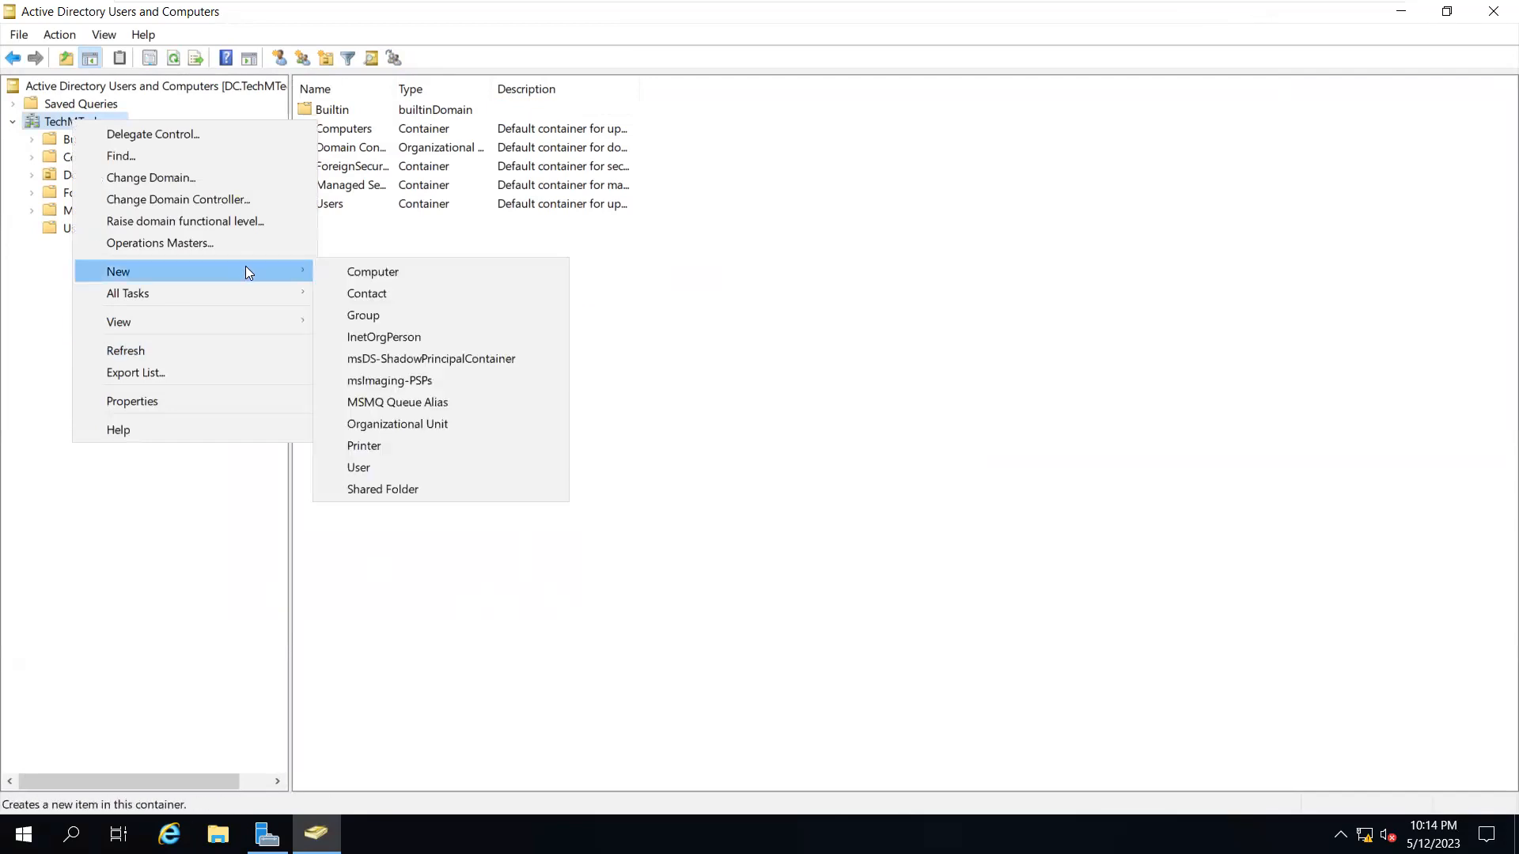
{"action": "left_click", "coordinate": [448, 425]}
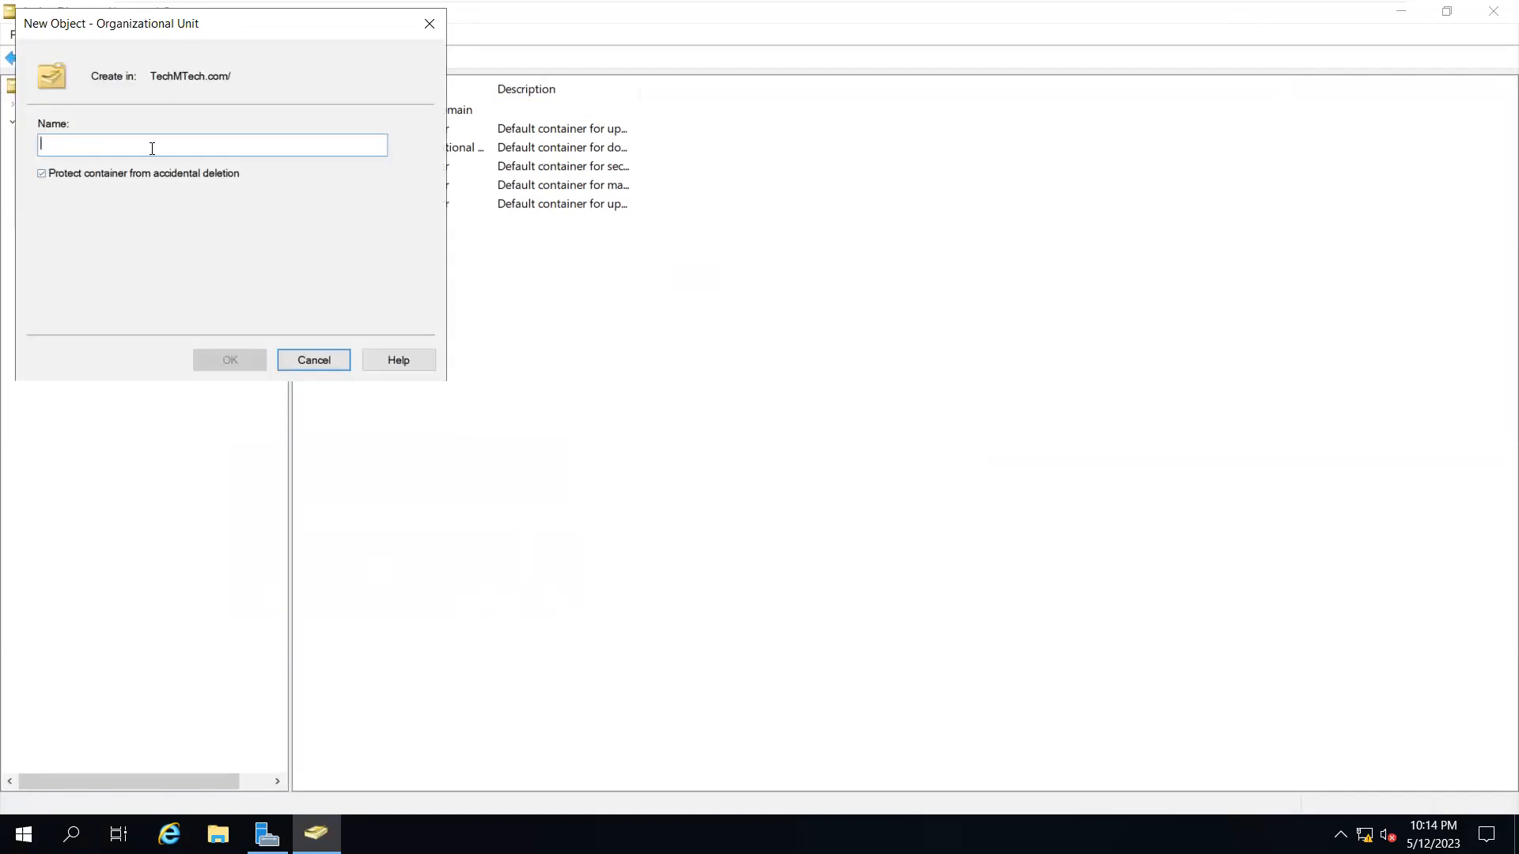
{"action": "type", "text": "O"}
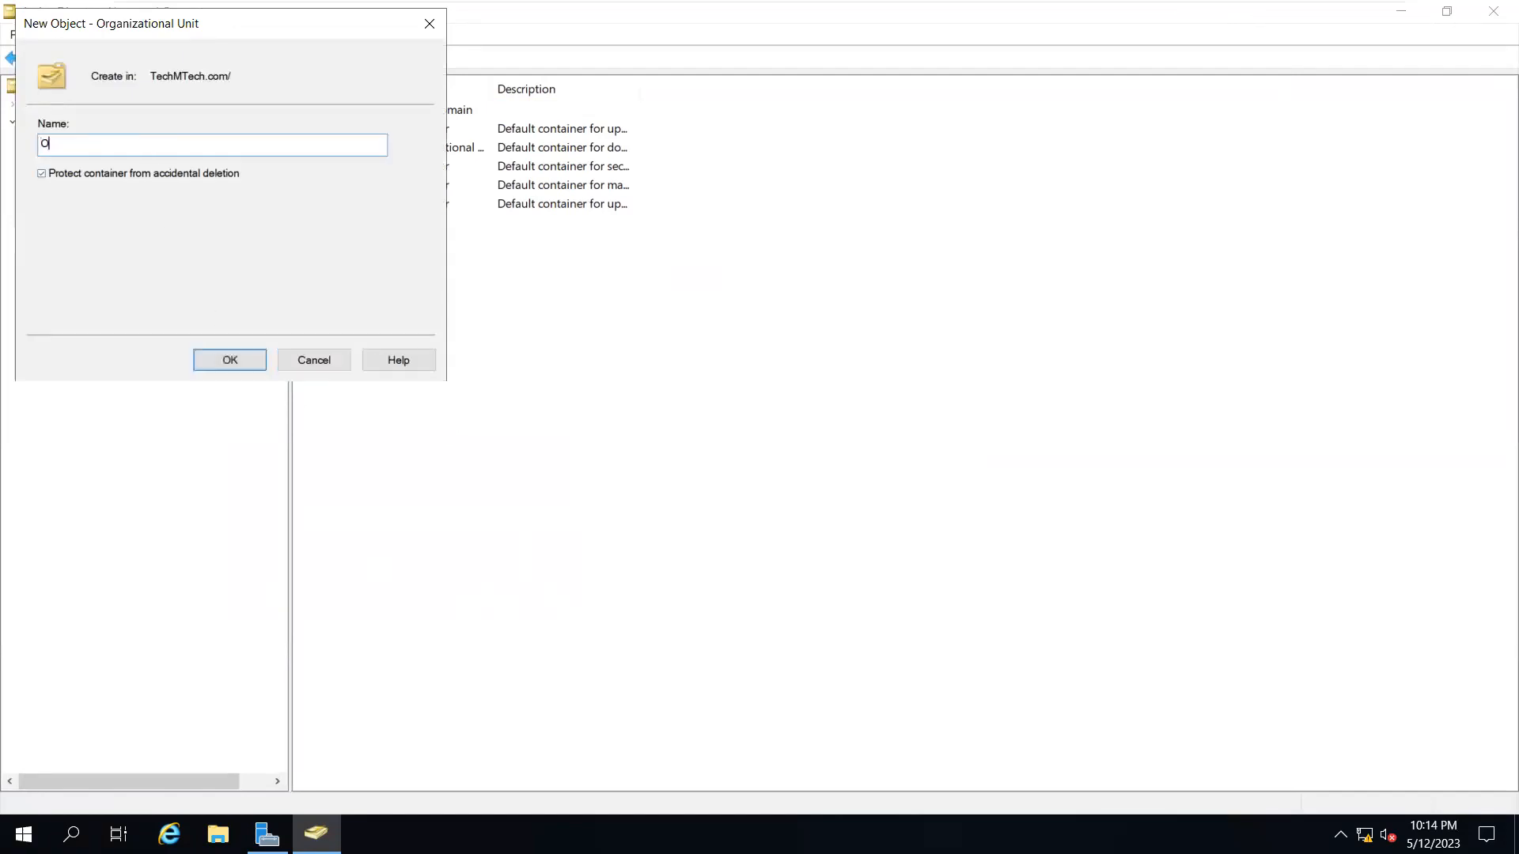
{"action": "type", "text": "ffivces"}
{"action": "key", "text": "BackSpace"}
{"action": "key", "text": "BackSpace"}
{"action": "key", "text": "BackSpace"}
{"action": "key", "text": "BackSpace"}
{"action": "type", "text": "ce Use"}
{"action": "left_click", "coordinate": [229, 360]}
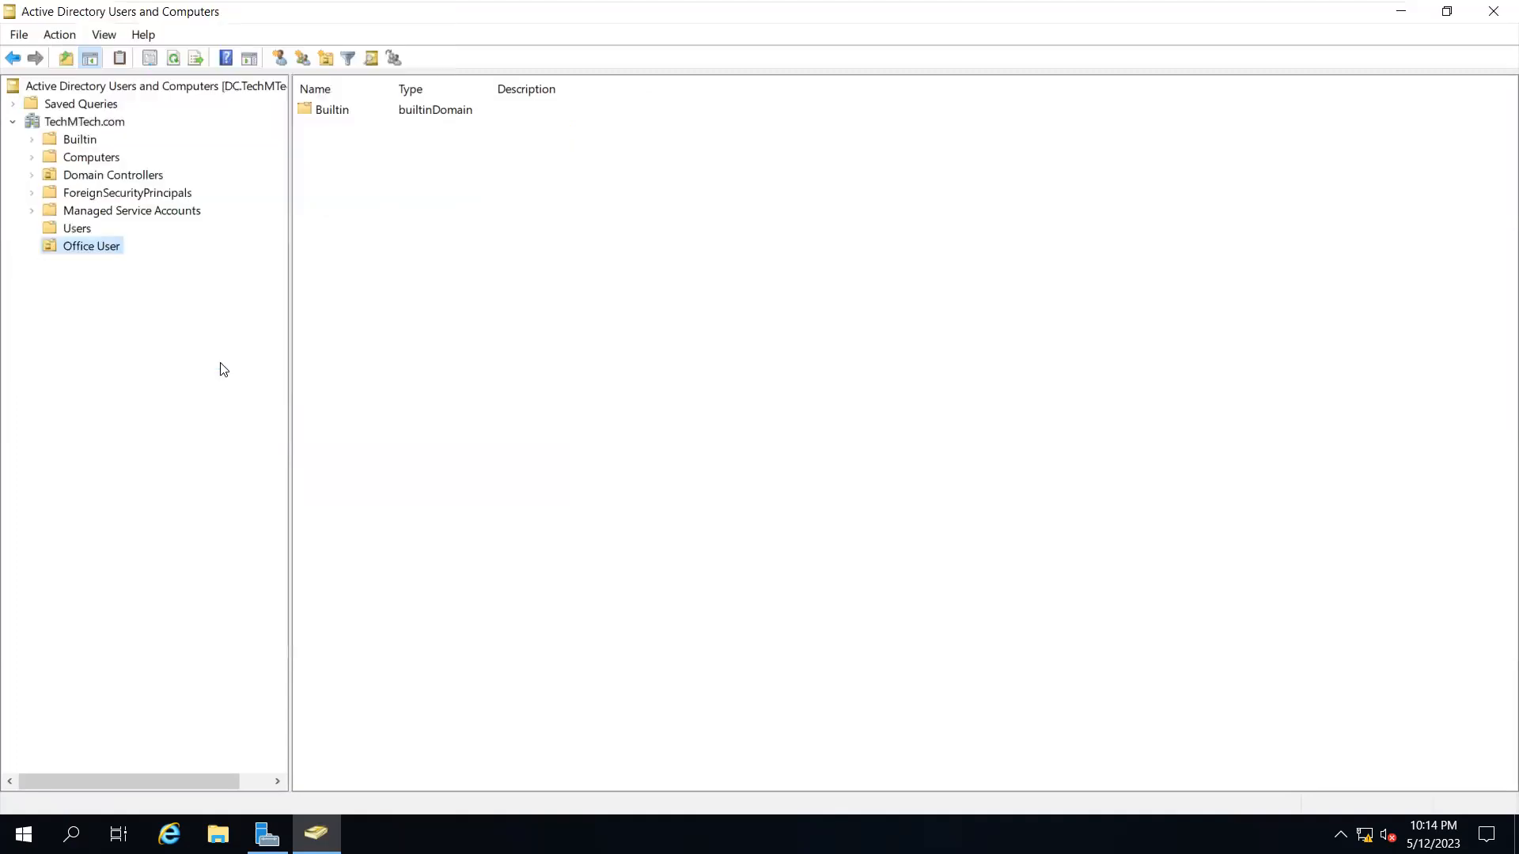
Start a new user in Office User and clear a mistaken last-name entry
{"action": "right_click", "coordinate": [460, 245]}
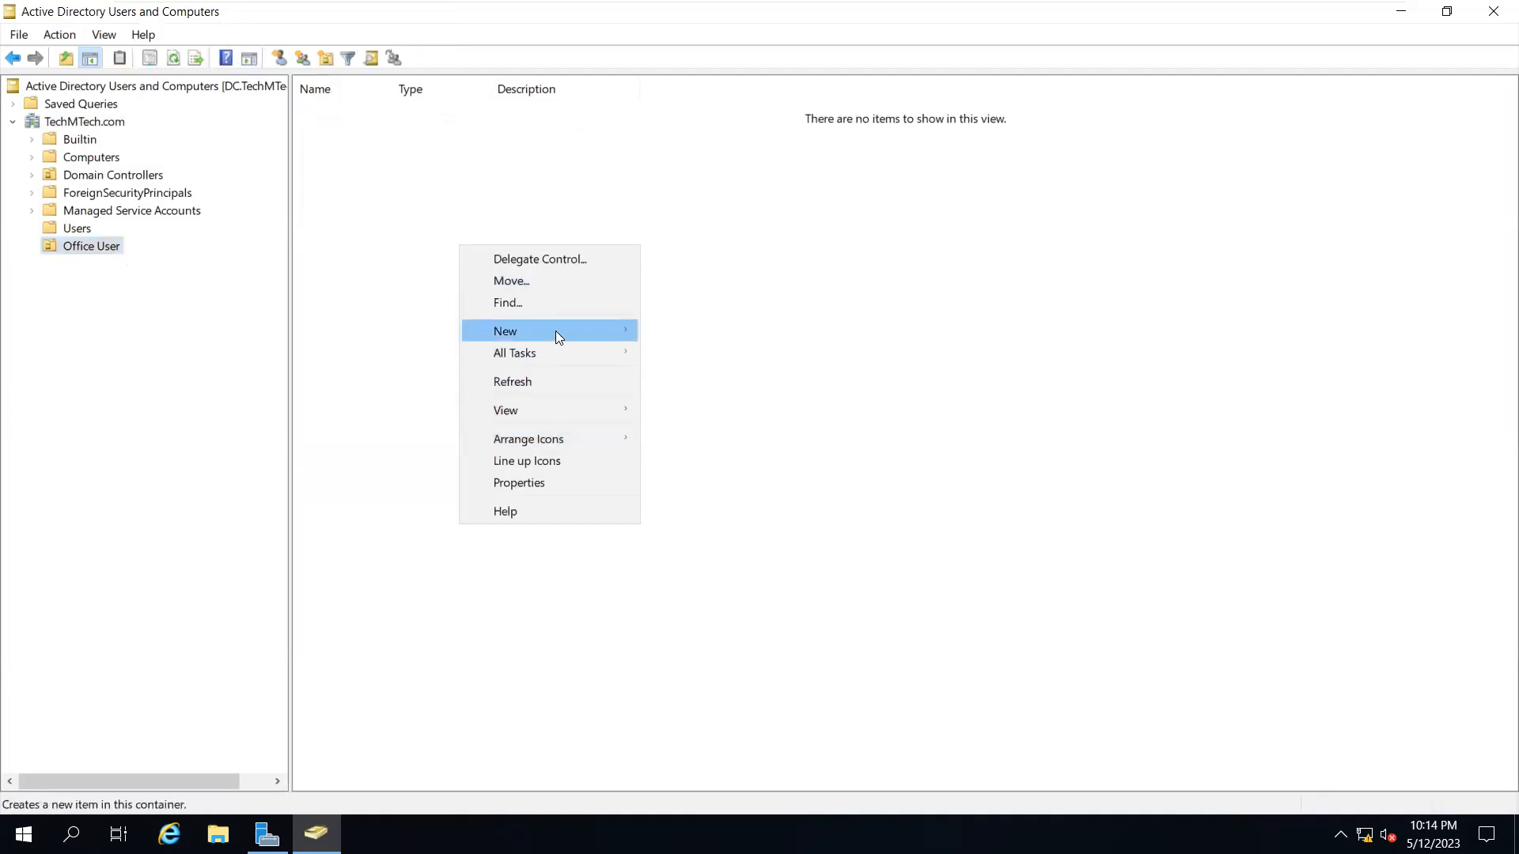
{"action": "mouse_move", "coordinate": [557, 333]}
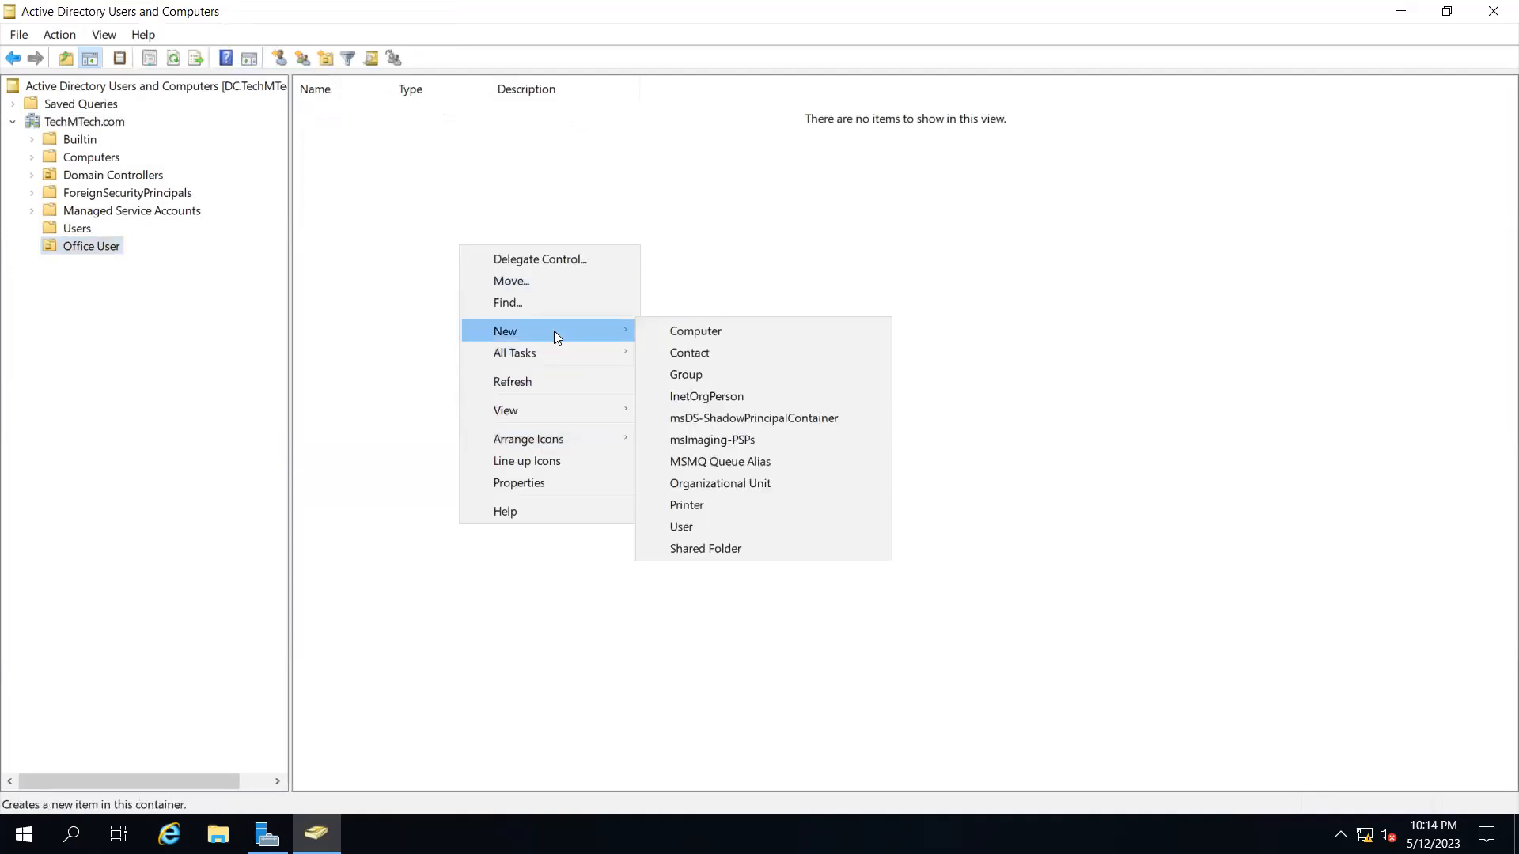
{"action": "left_click", "coordinate": [696, 527]}
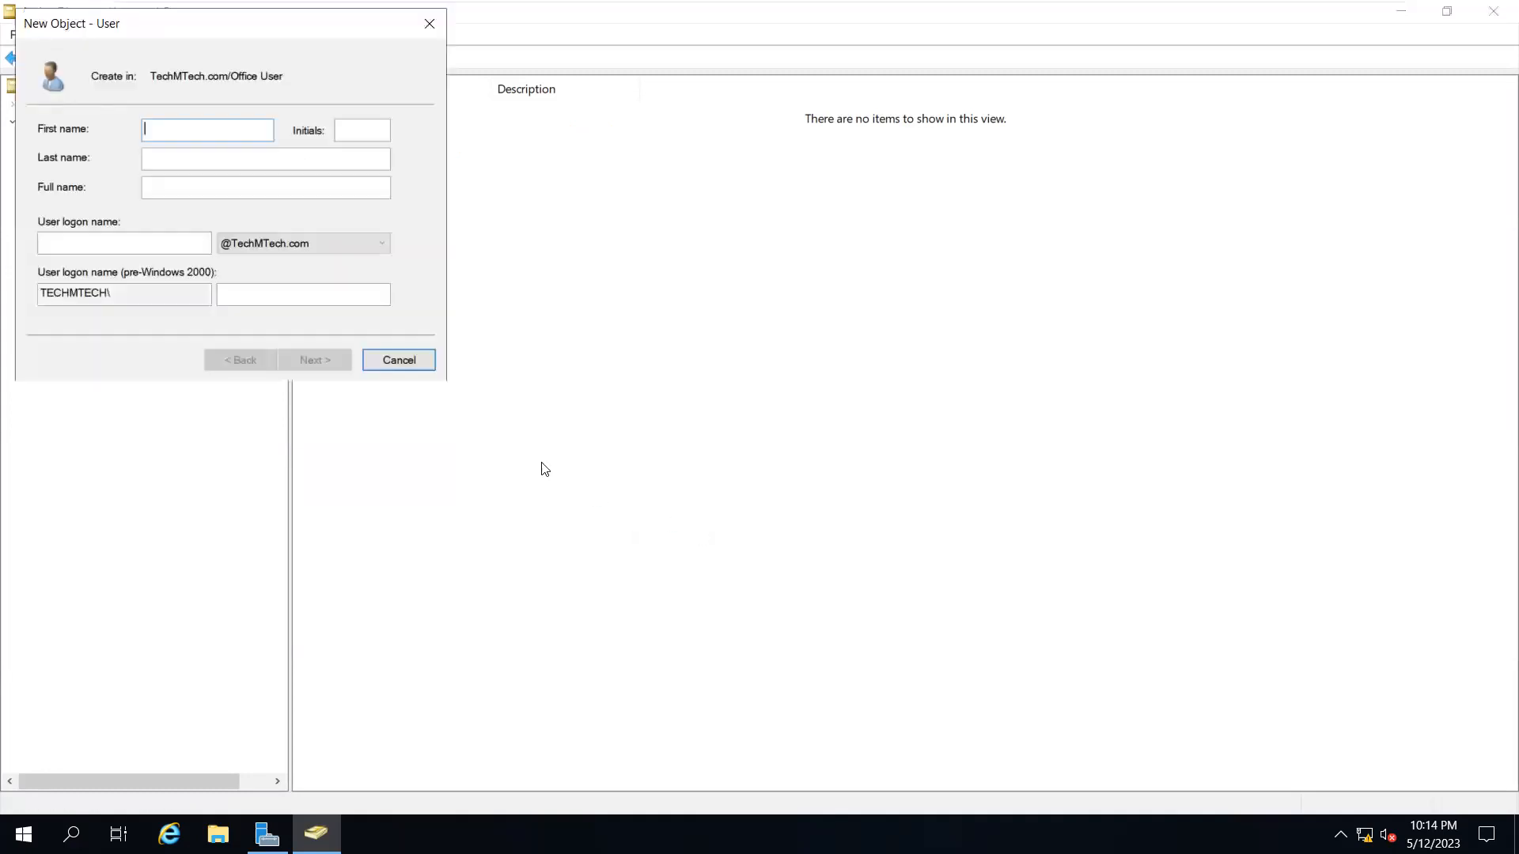
{"action": "left_click", "coordinate": [236, 152]}
{"action": "type", "text": "Test"}
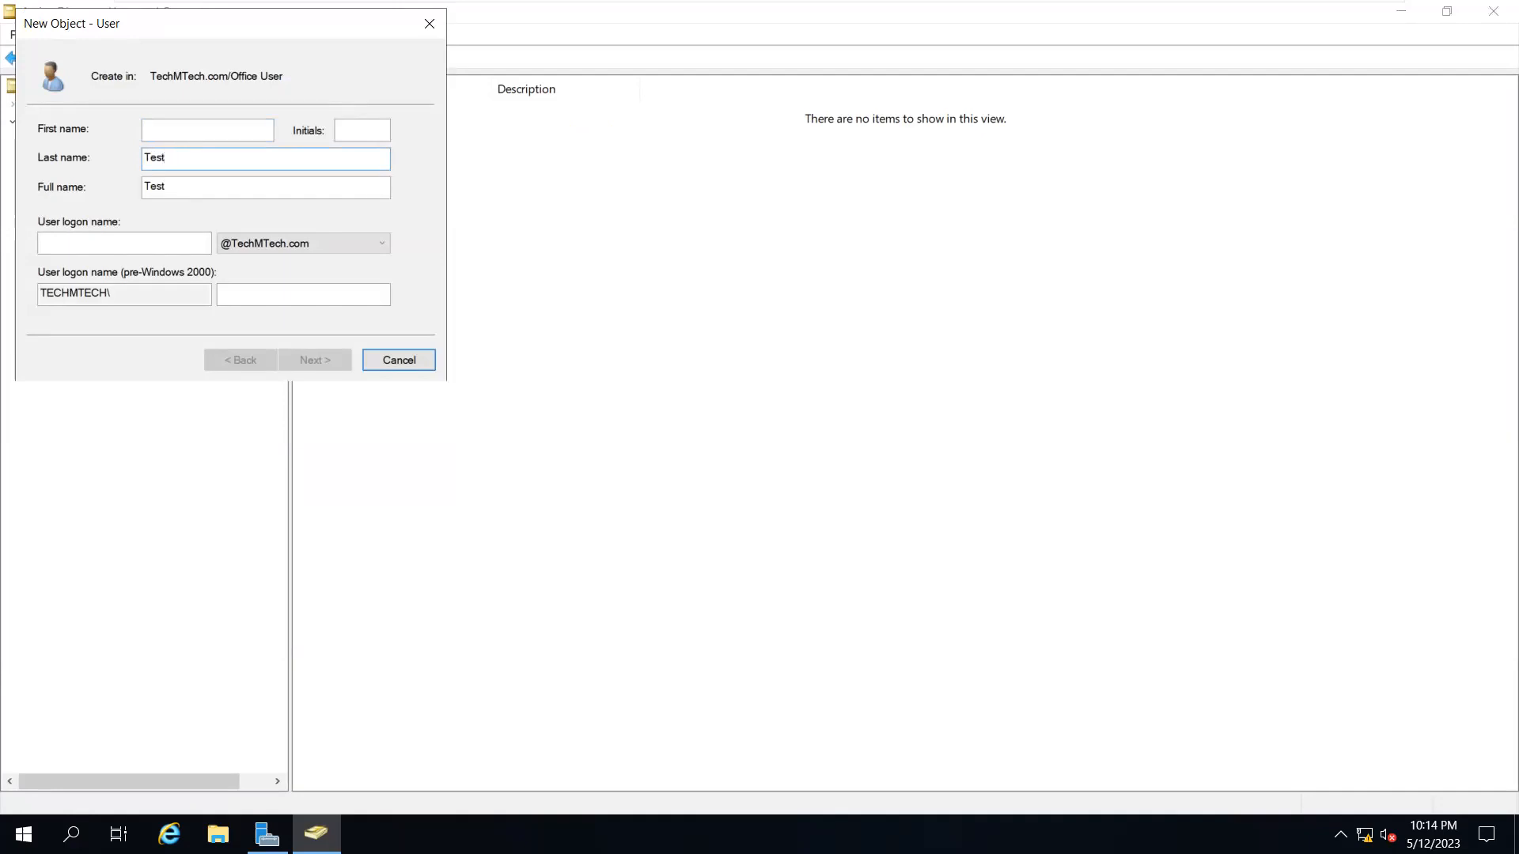
{"action": "double_click", "coordinate": [154, 157]}
{"action": "key", "text": "BackSpace"}
Enter first name 'Test User 01' and user logon name 'test01'
{"action": "left_click", "coordinate": [149, 131]}
{"action": "type", "text": "Test User 01"}
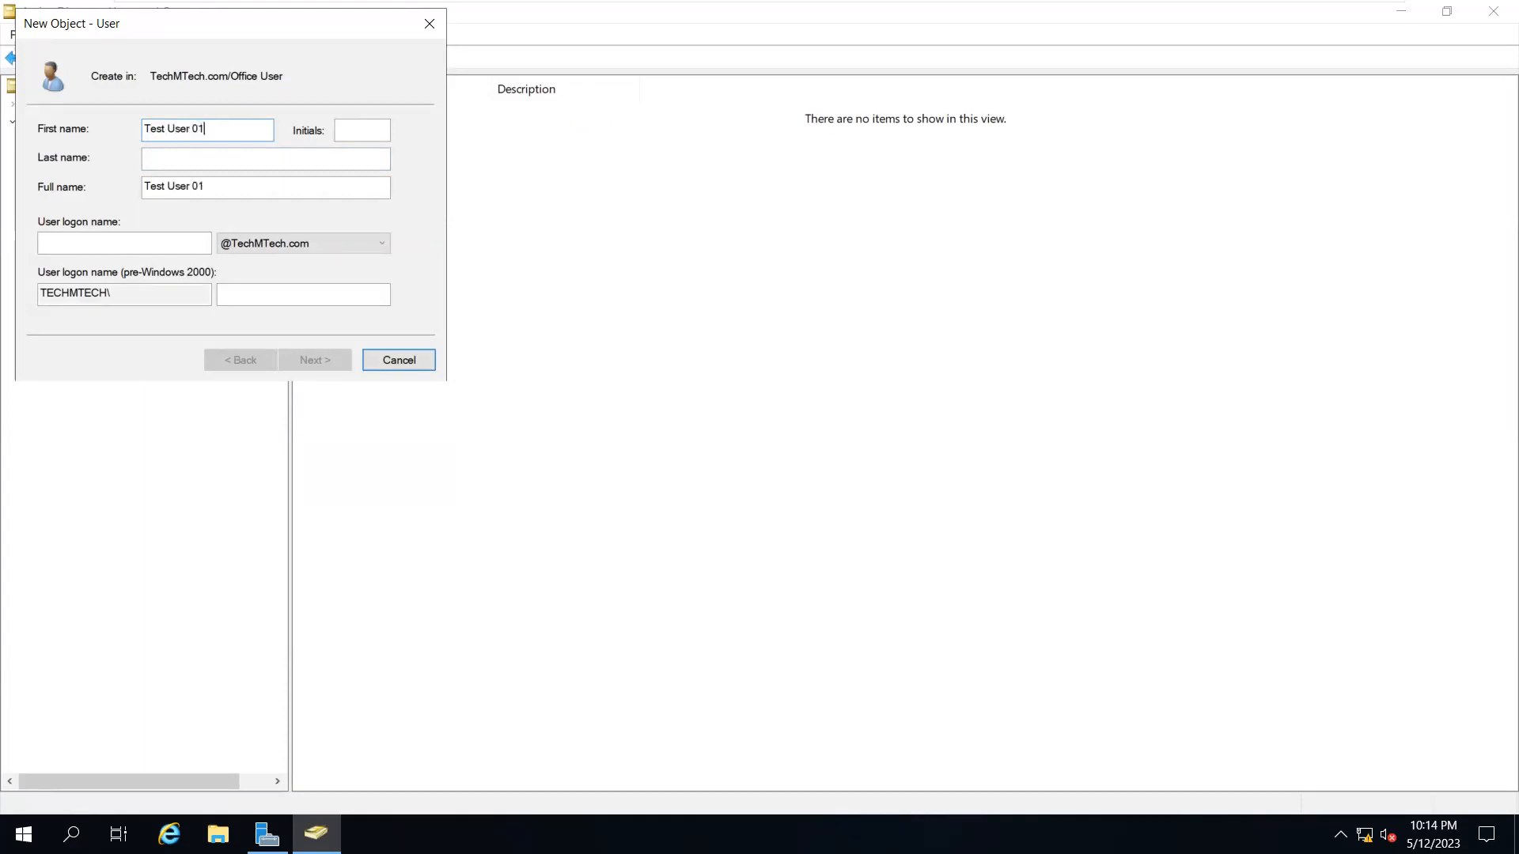
{"action": "left_click", "coordinate": [93, 236]}
{"action": "type", "text": "t"}
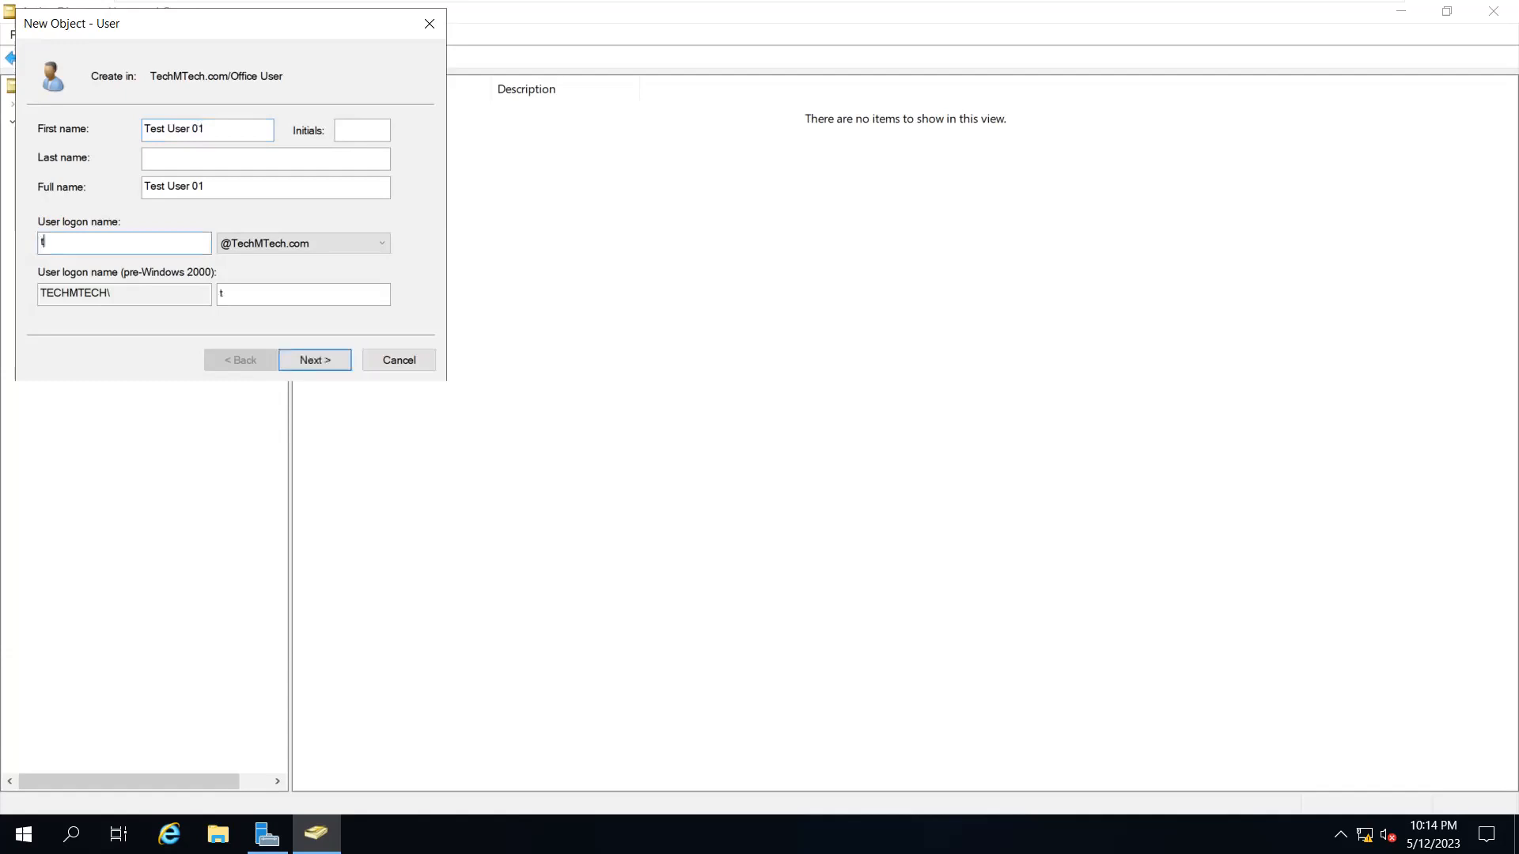
{"action": "type", "text": "est01"}
{"action": "double_click", "coordinate": [63, 243]}
{"action": "double_click", "coordinate": [223, 126]}
{"action": "left_click", "coordinate": [223, 126]}
{"action": "triple_click", "coordinate": [223, 126]}
{"action": "key", "text": "ctrl+c"}
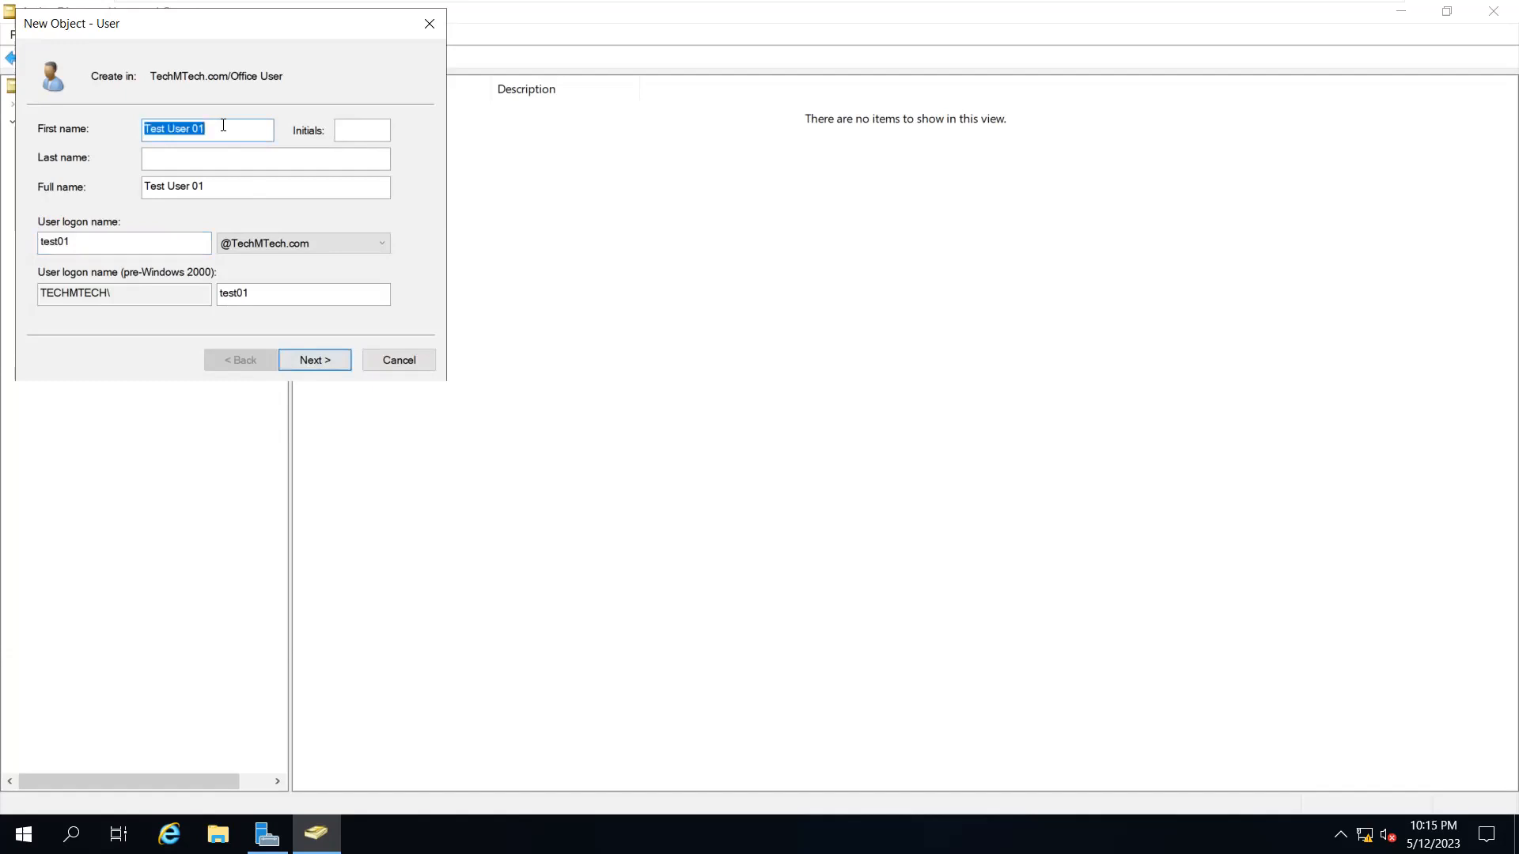
Set the account password to never expire, without a forced change, and create Test User 01
{"action": "left_click", "coordinate": [320, 363]}
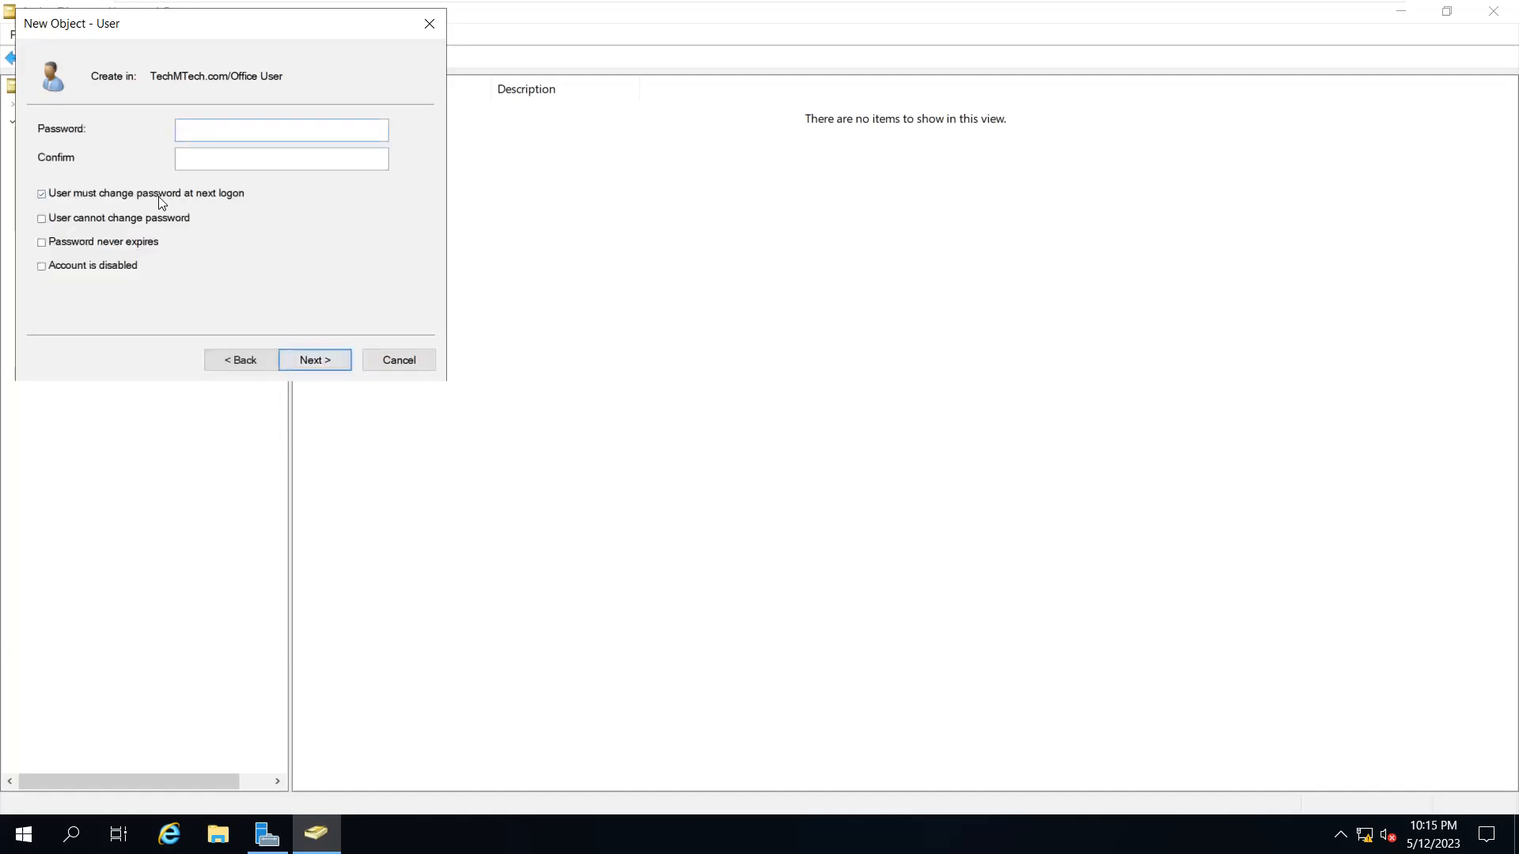
{"action": "left_click", "coordinate": [92, 240]}
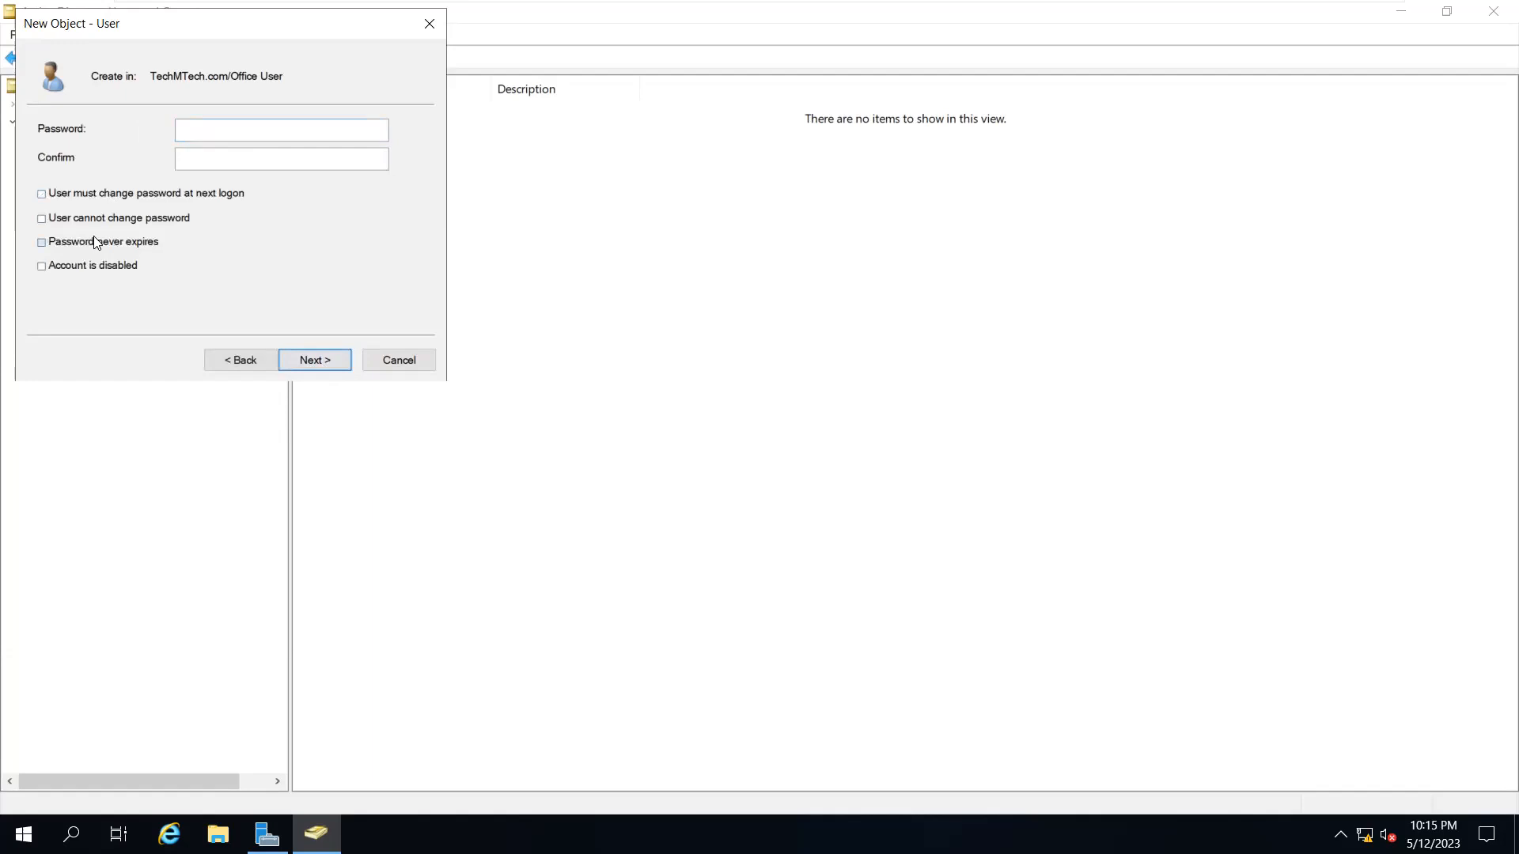
{"action": "left_click", "coordinate": [205, 125]}
{"action": "type", "text": "••••••"}
{"action": "key", "text": "Tab"}
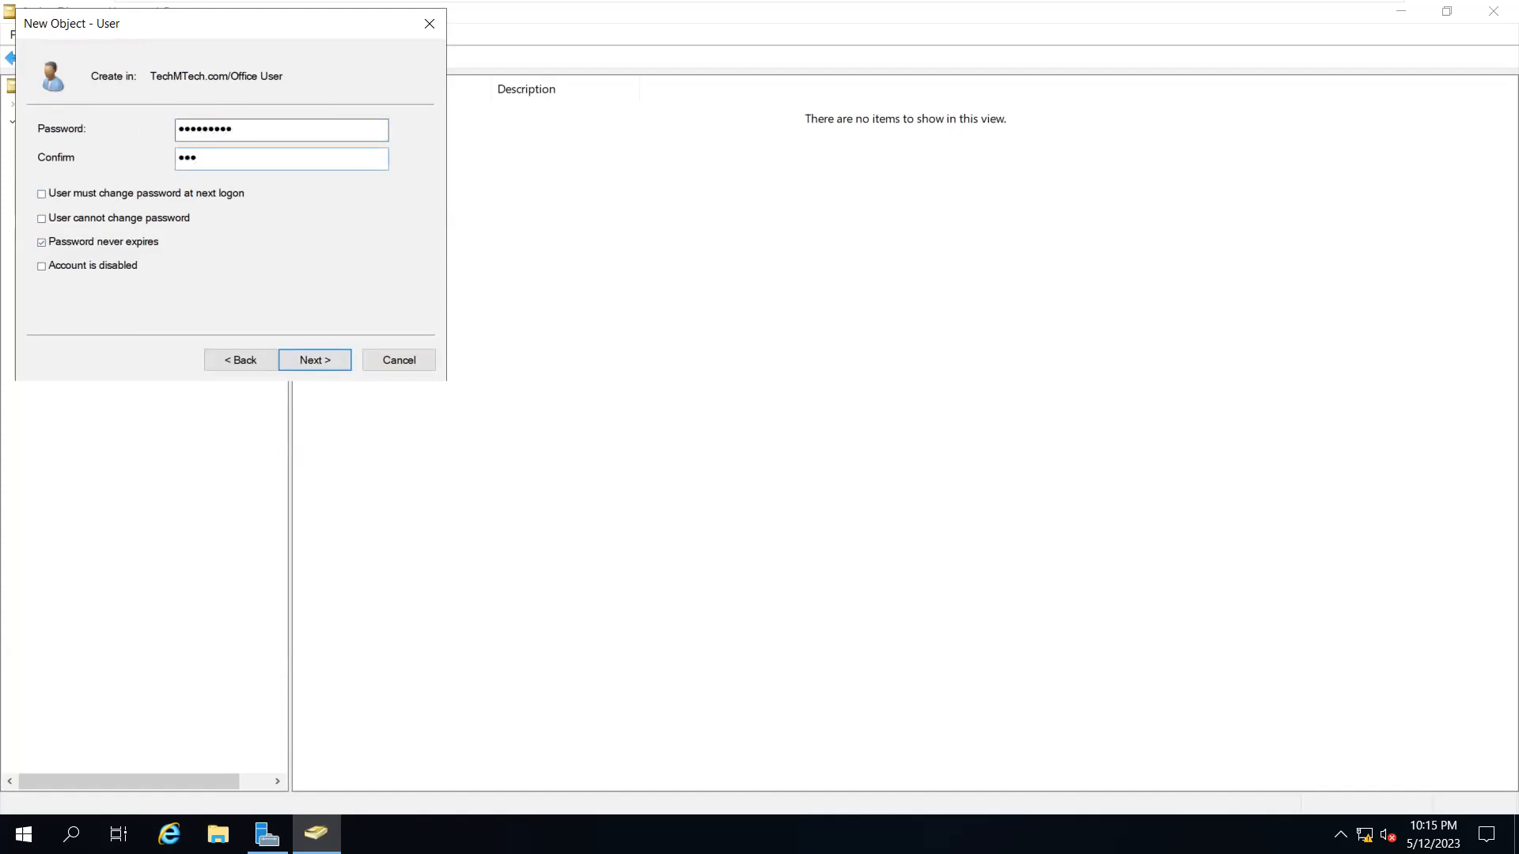
{"action": "type", "text": "••••••"}
{"action": "left_click", "coordinate": [315, 358]}
{"action": "left_click", "coordinate": [314, 357]}
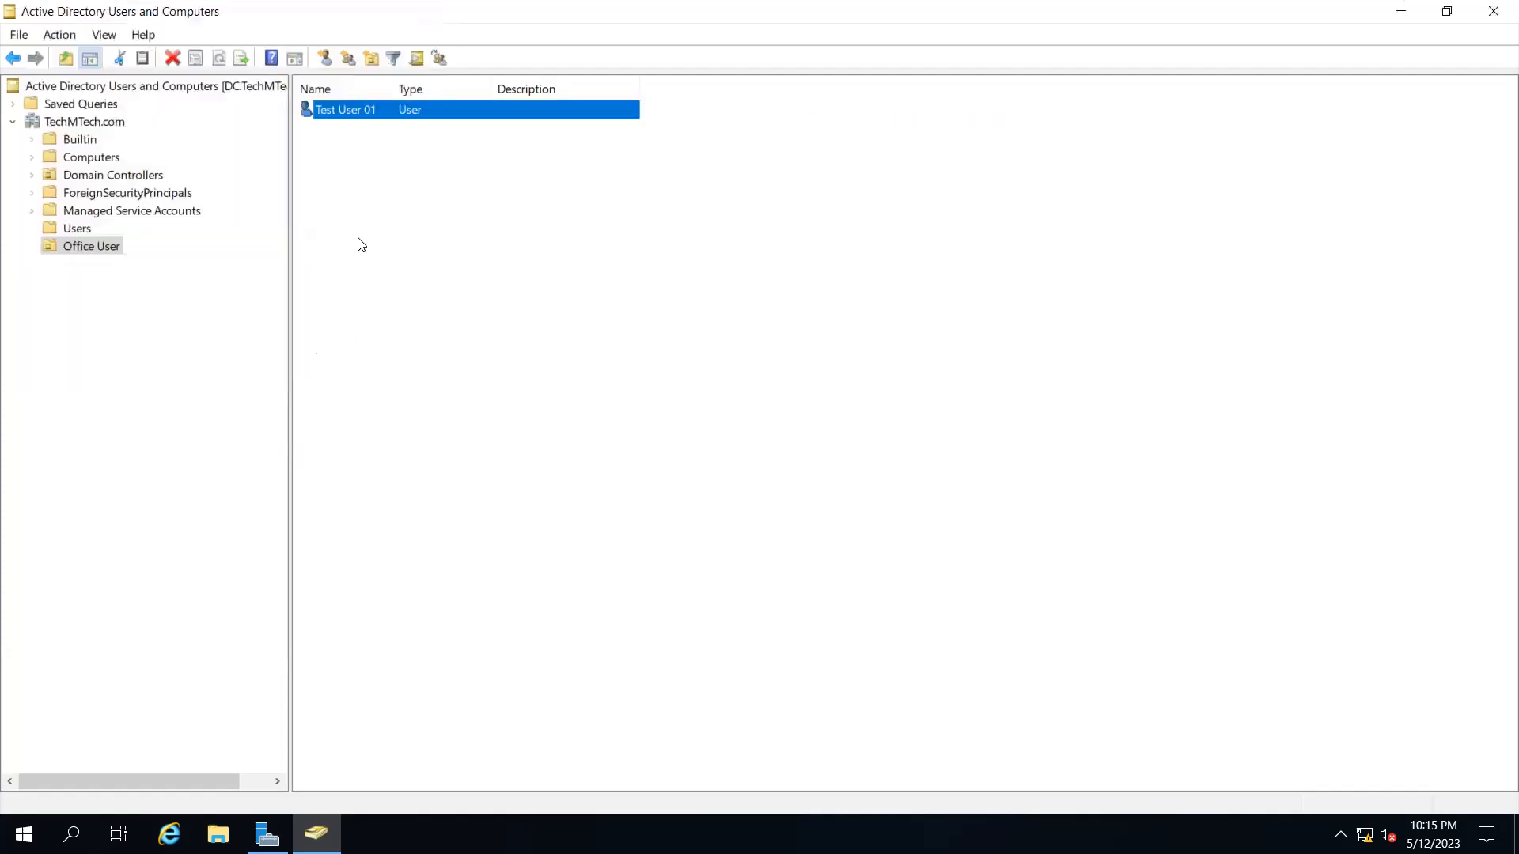
Start a new Office User account with first name 'Test User 02' and logon name 'test02'
{"action": "right_click", "coordinate": [358, 240]}
{"action": "mouse_move", "coordinate": [464, 323]}
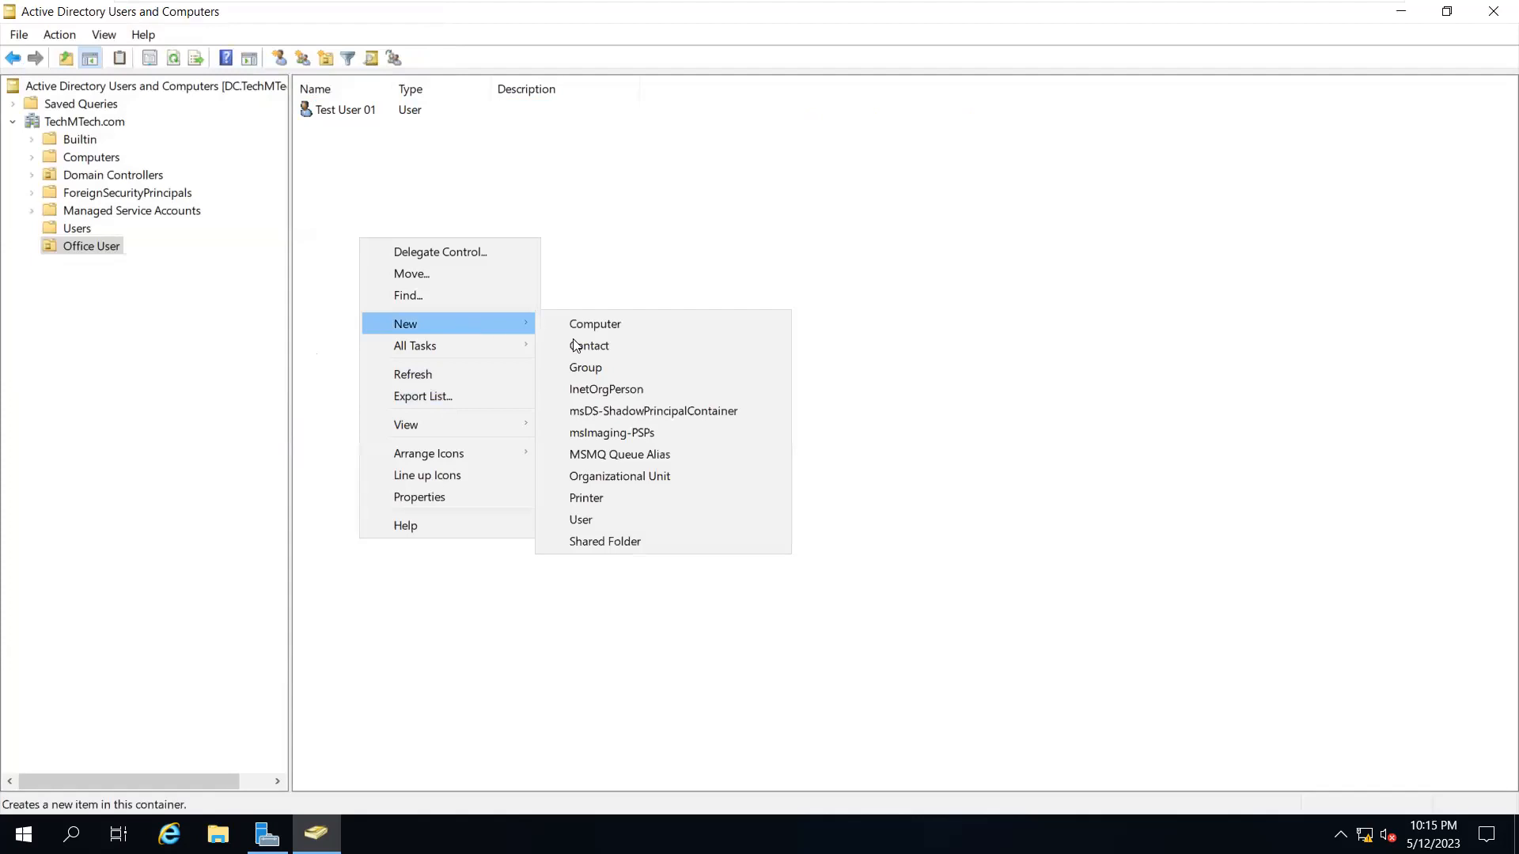
{"action": "left_click", "coordinate": [595, 519]}
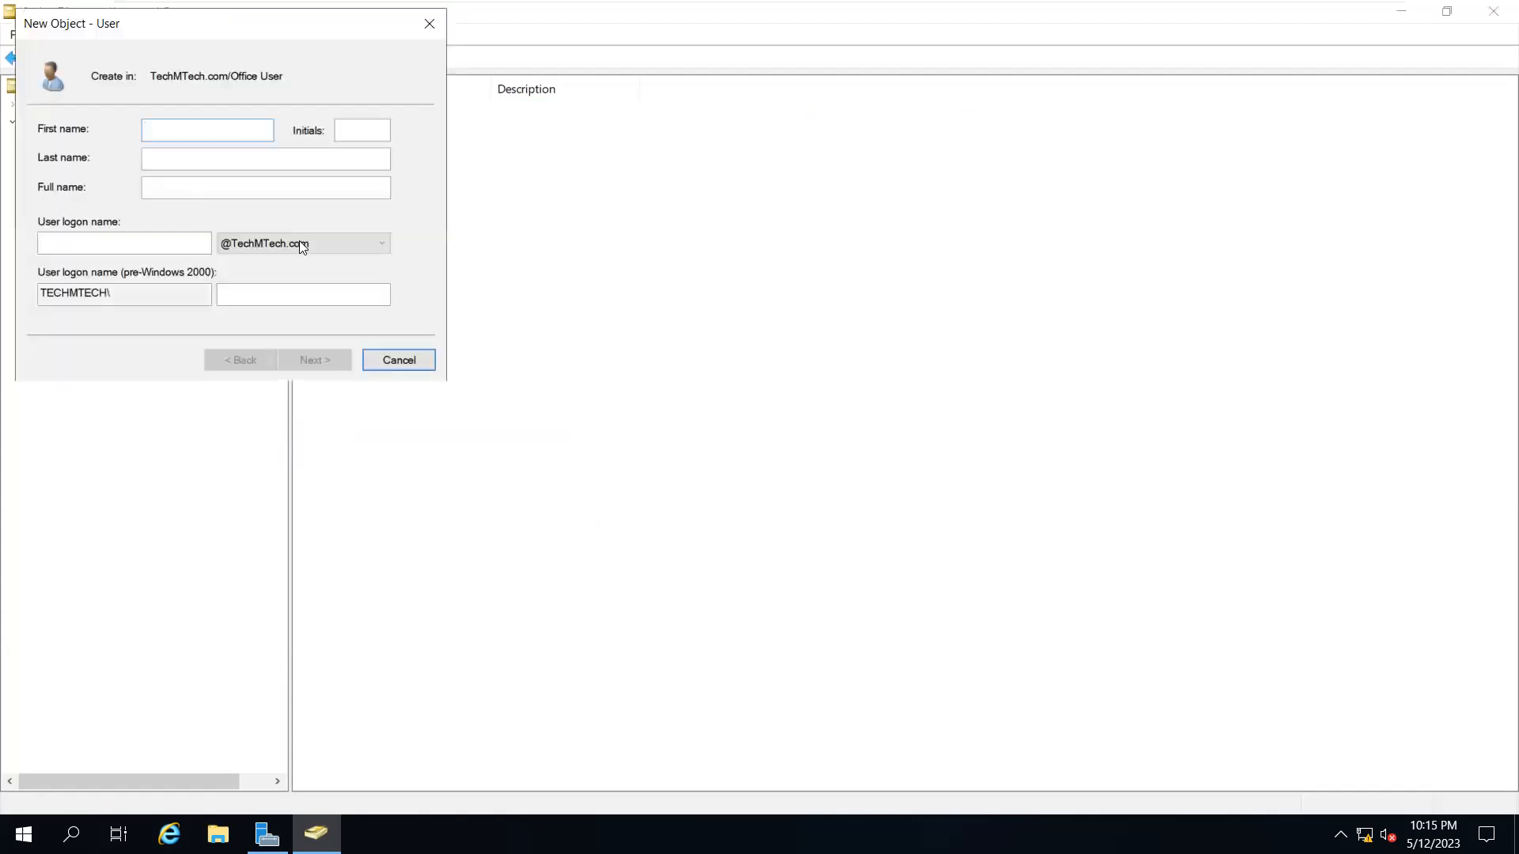
{"action": "key", "text": "ctrl+v"}
{"action": "key", "text": "BackSpace"}
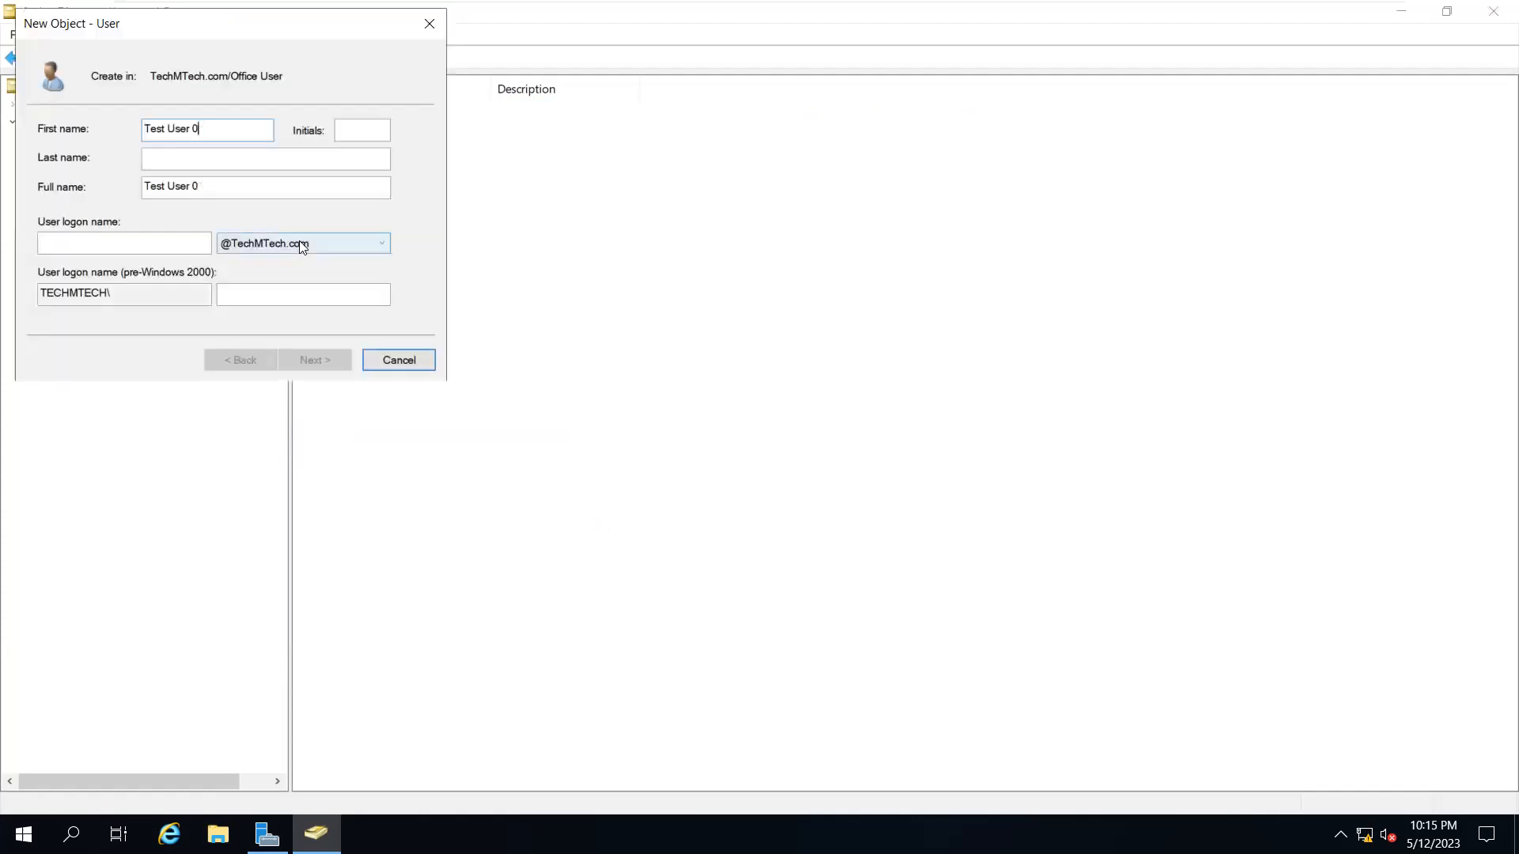
{"action": "type", "text": "2"}
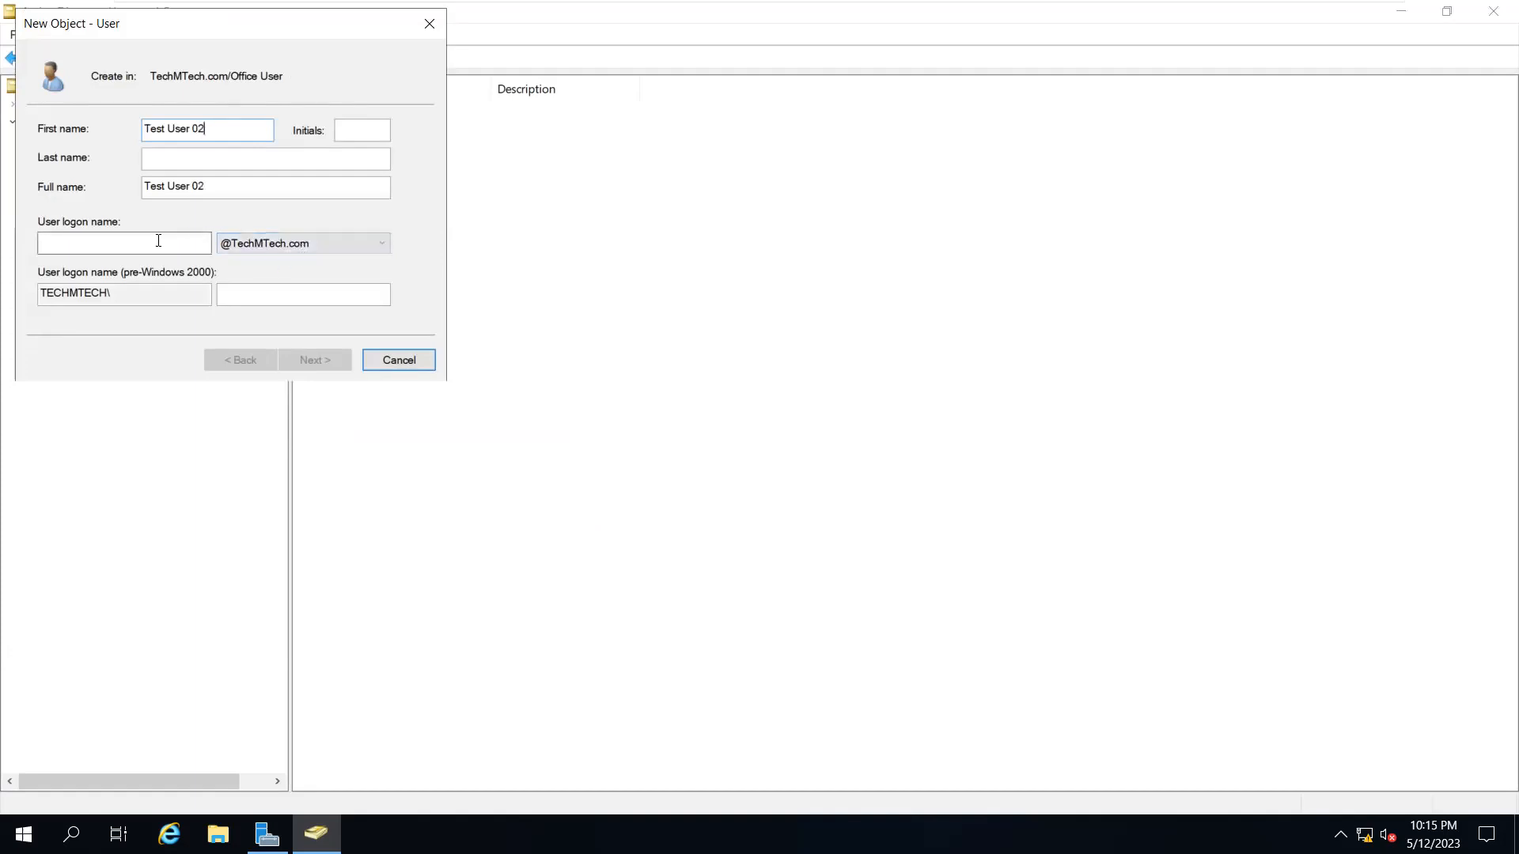
{"action": "type", "text": "123"}
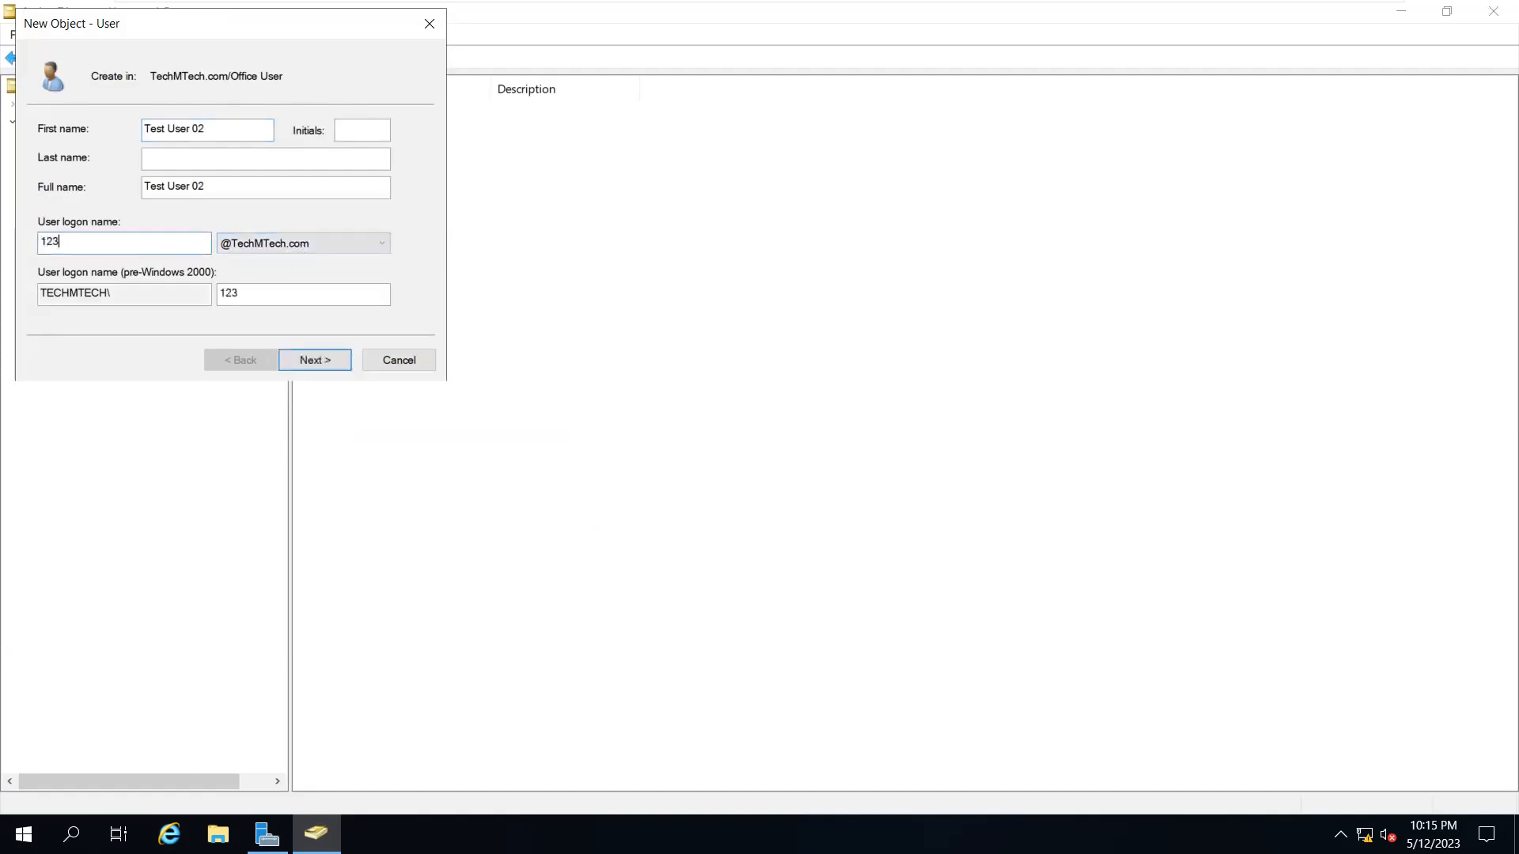
{"action": "key", "text": "BackSpace"}
{"action": "key", "text": "BackSpace"}
{"action": "key", "text": "BackSpace"}
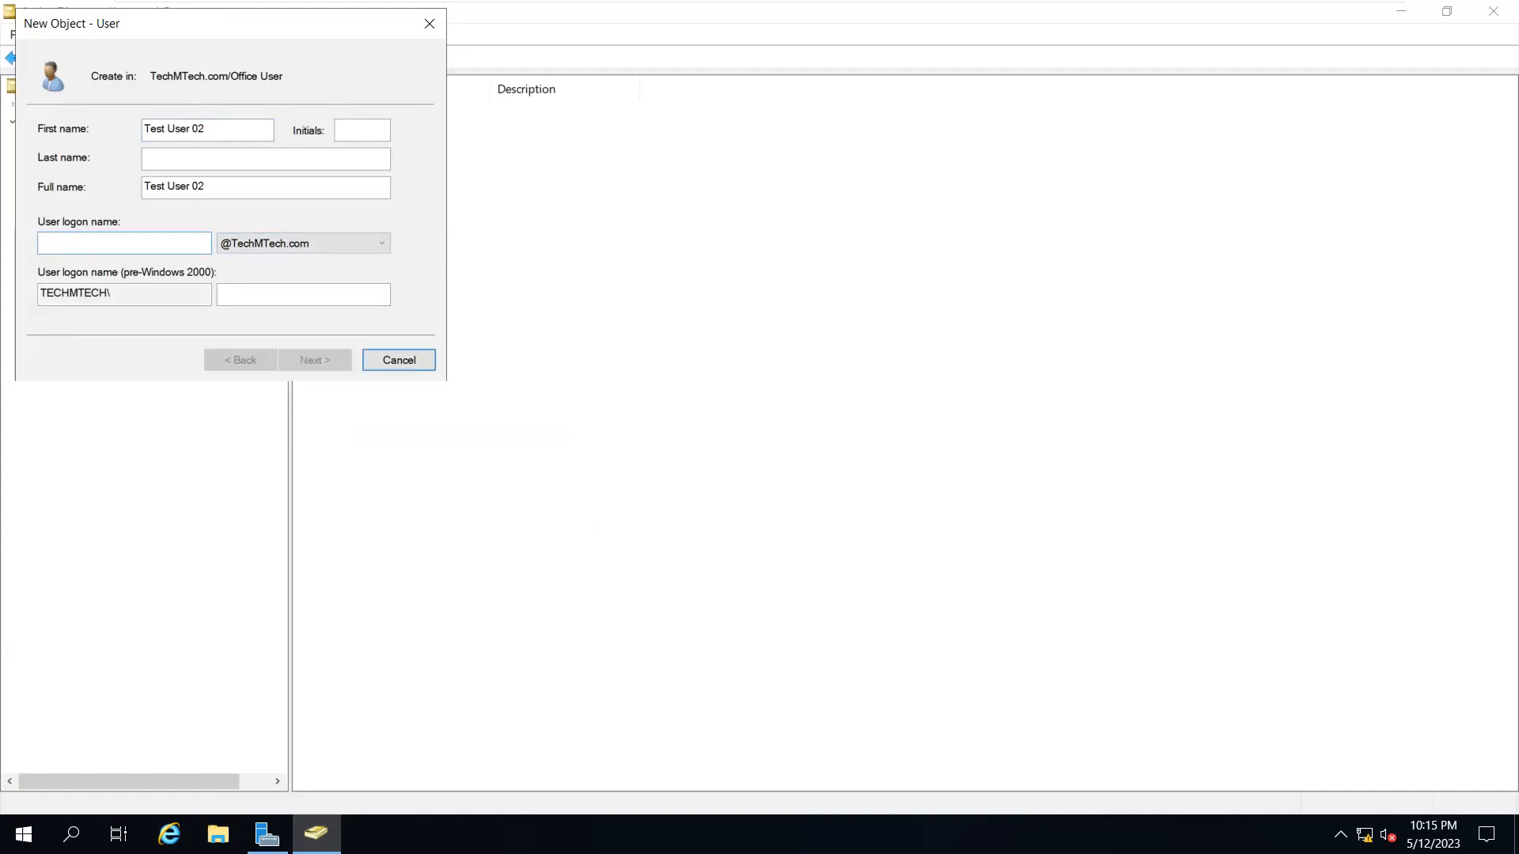
{"action": "type", "text": "test"}
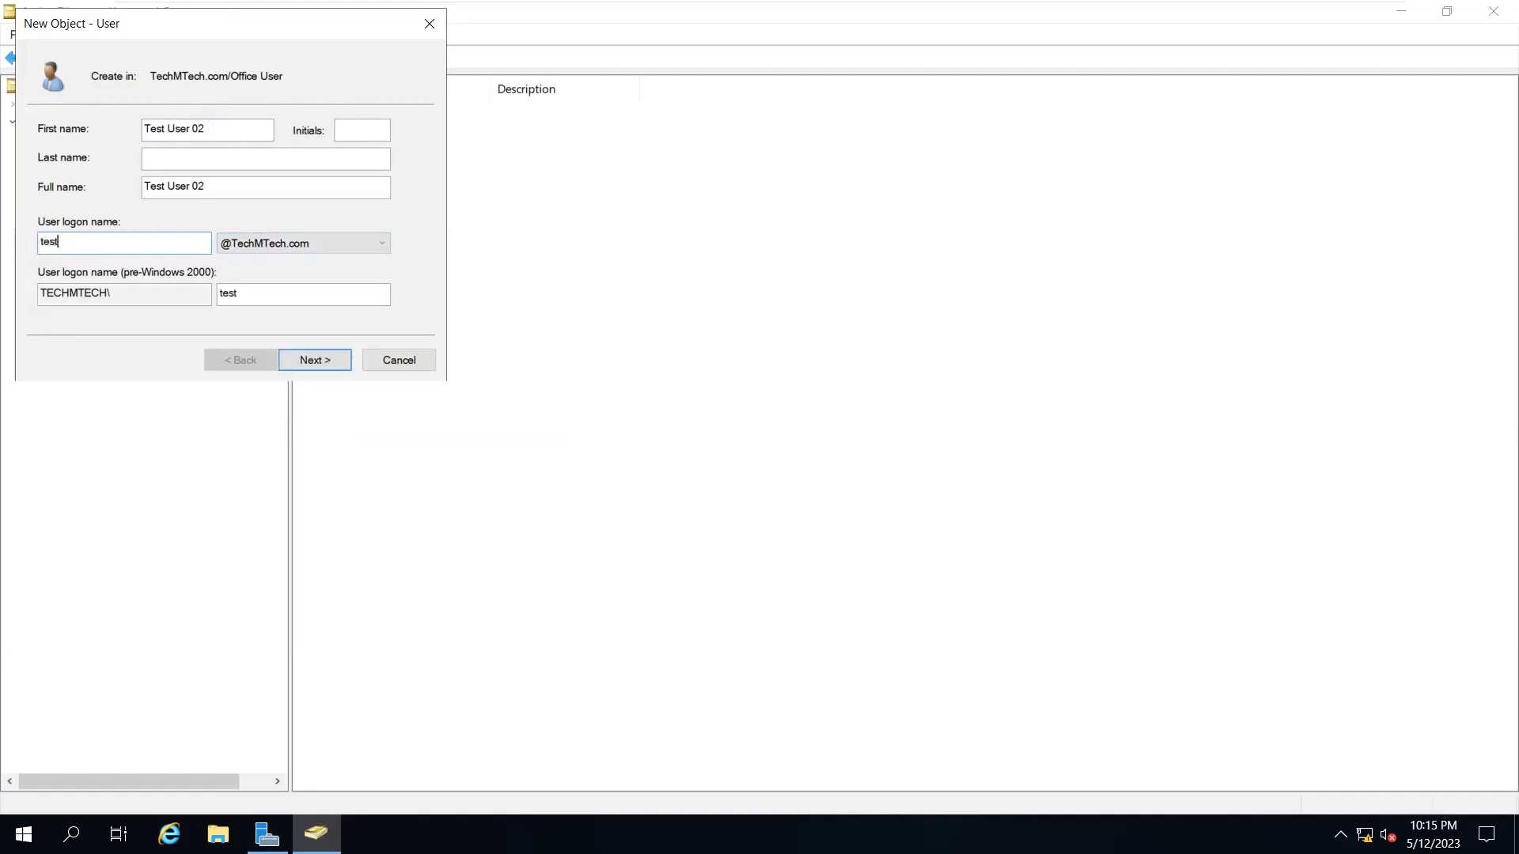
{"action": "type", "text": "02"}
Give Test User 02 a password that never expires, without a forced change, and create it
{"action": "left_click", "coordinate": [319, 366]}
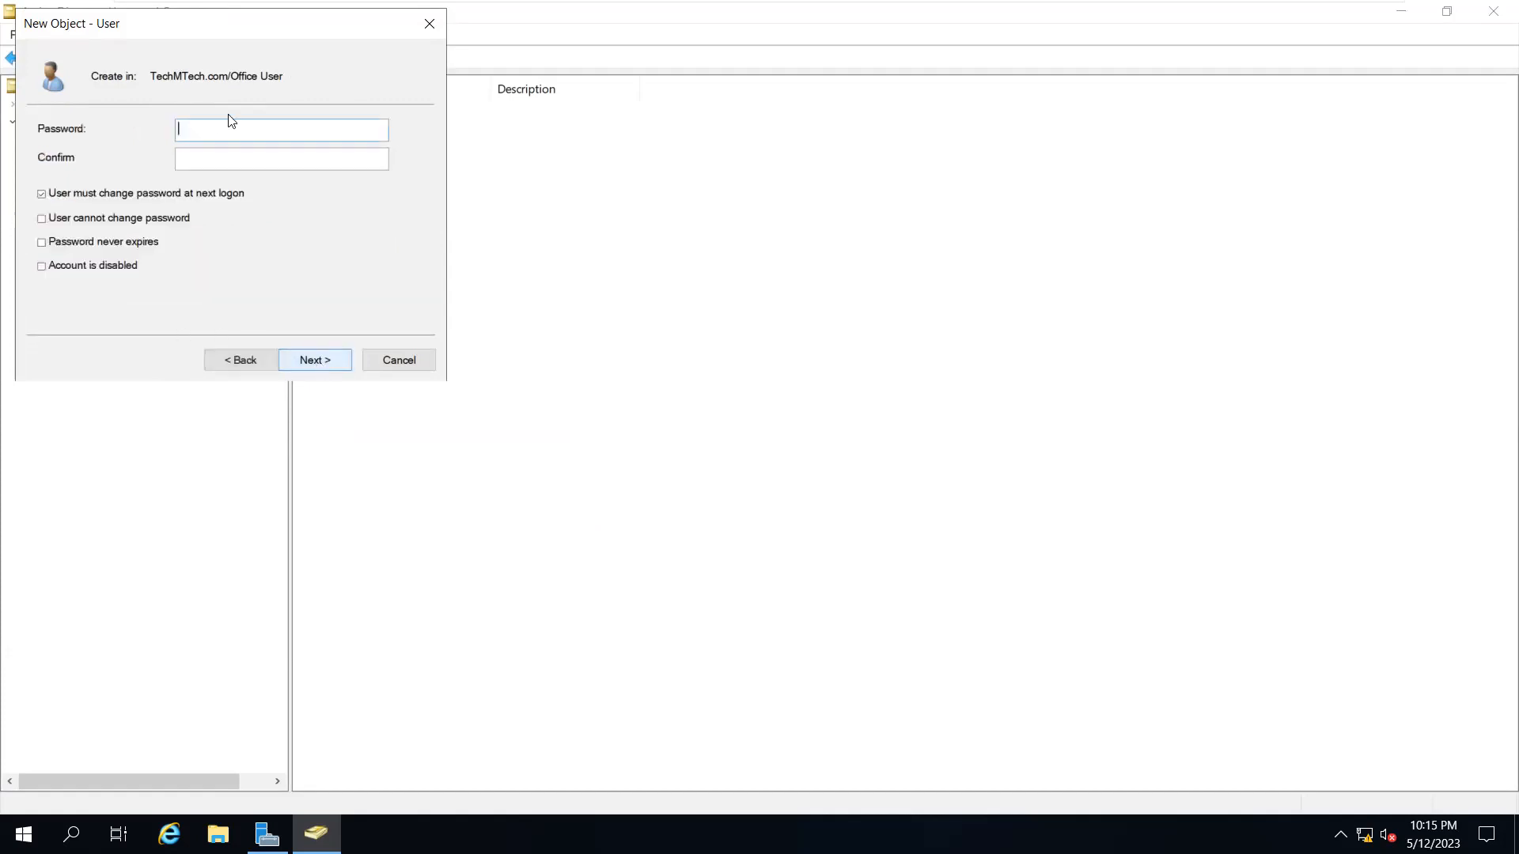
{"action": "type", "text": "***"}
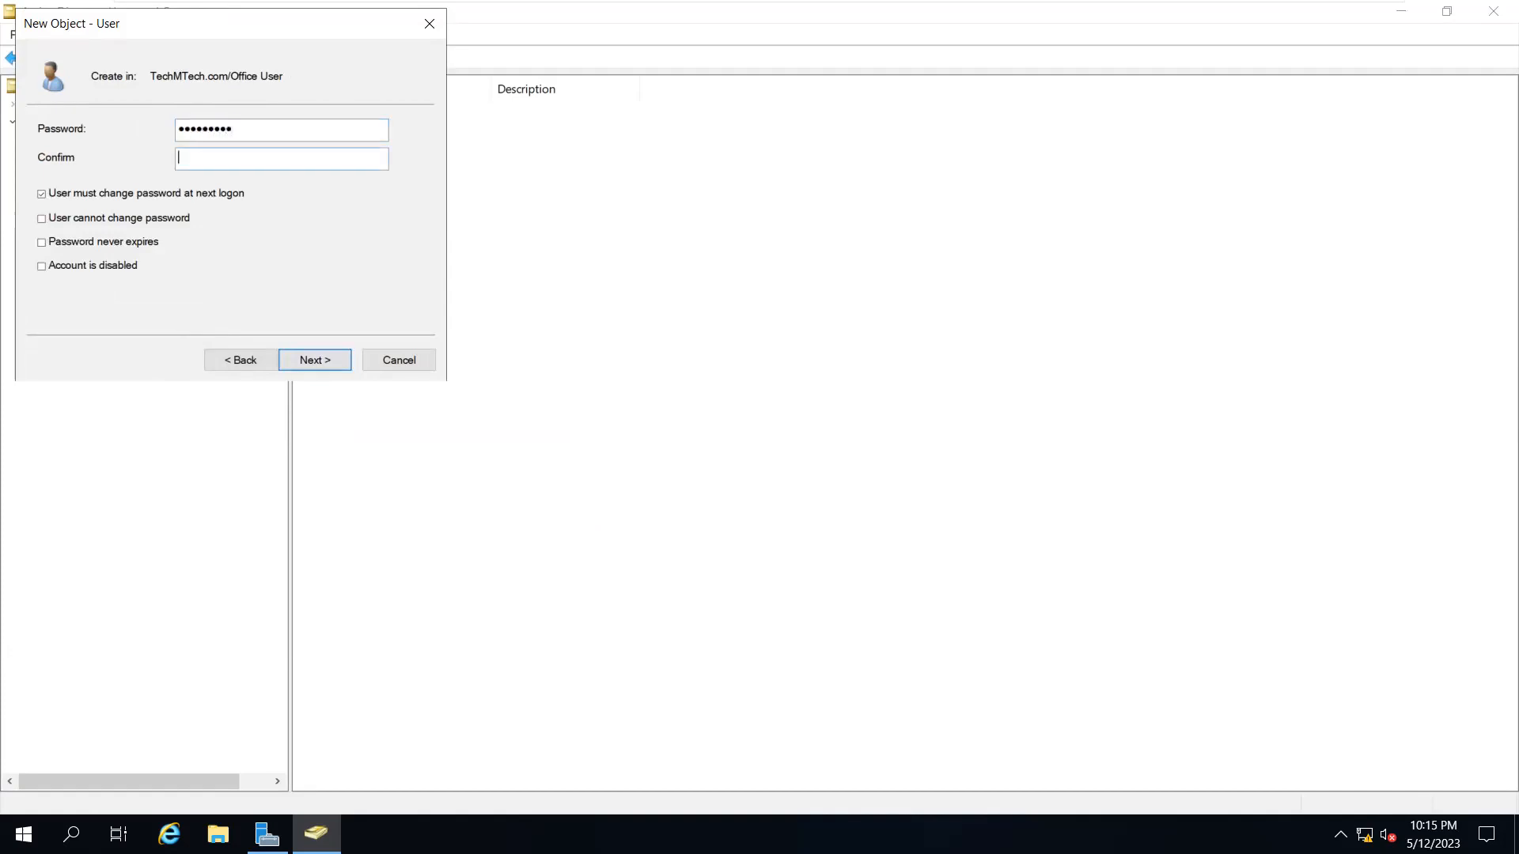
{"action": "type", "text": "********"}
{"action": "left_click", "coordinate": [111, 194]}
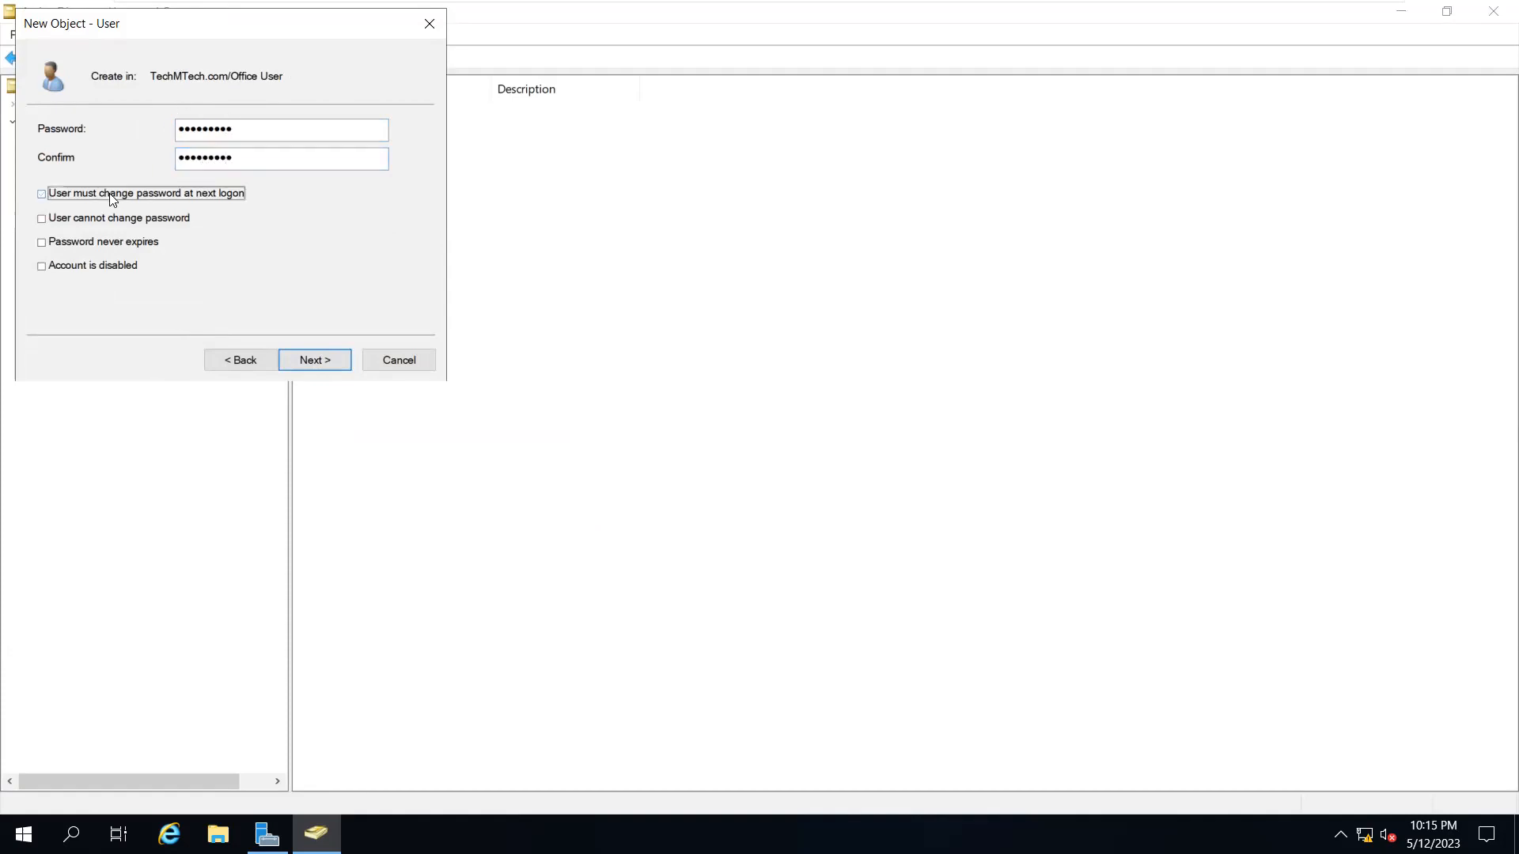
{"action": "left_click", "coordinate": [89, 244]}
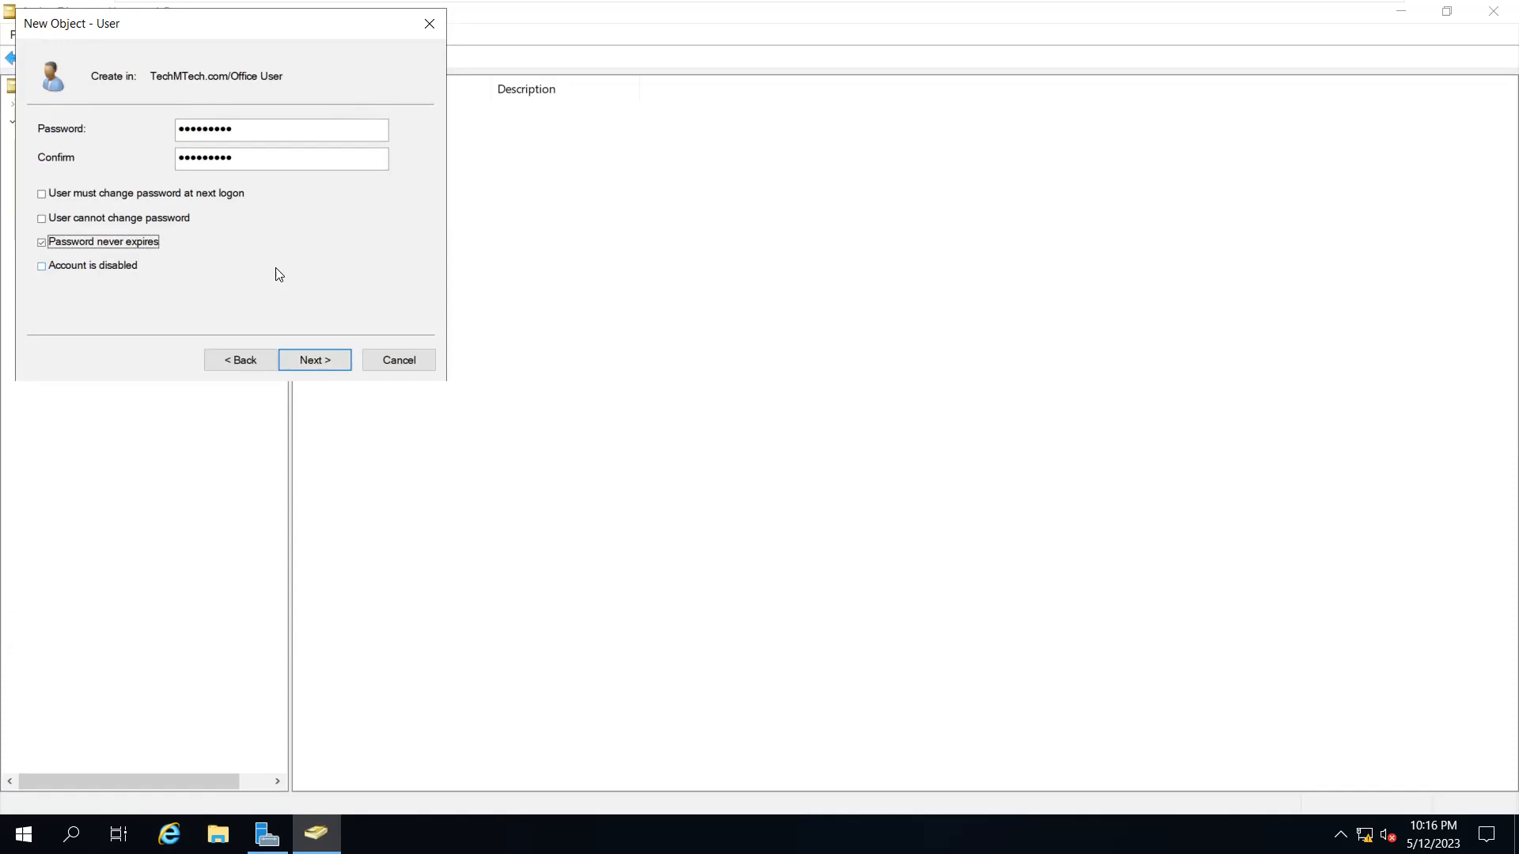
{"action": "left_click", "coordinate": [304, 358]}
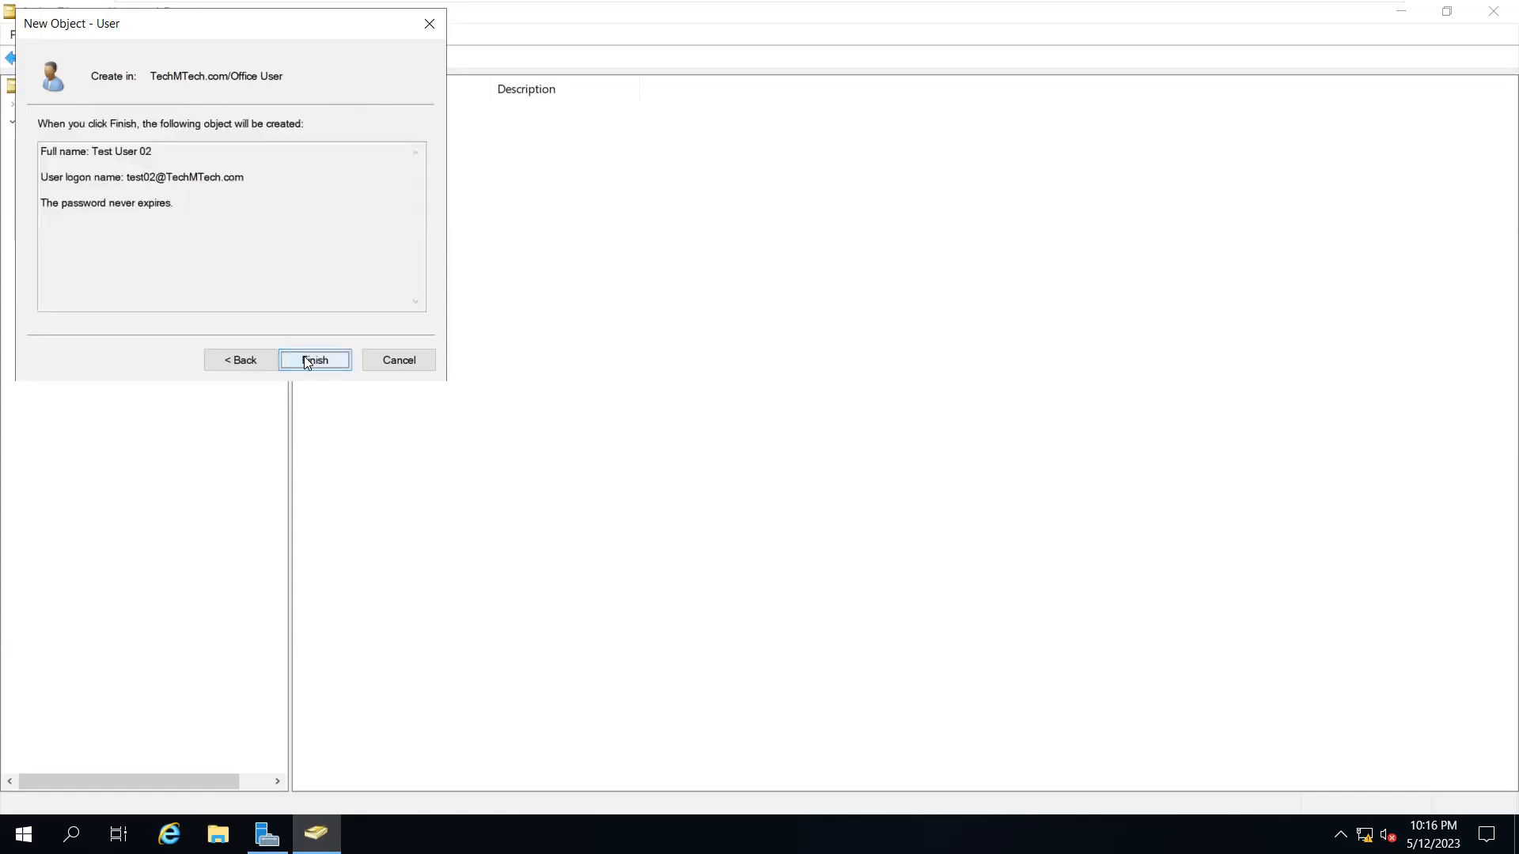
{"action": "left_click", "coordinate": [309, 355]}
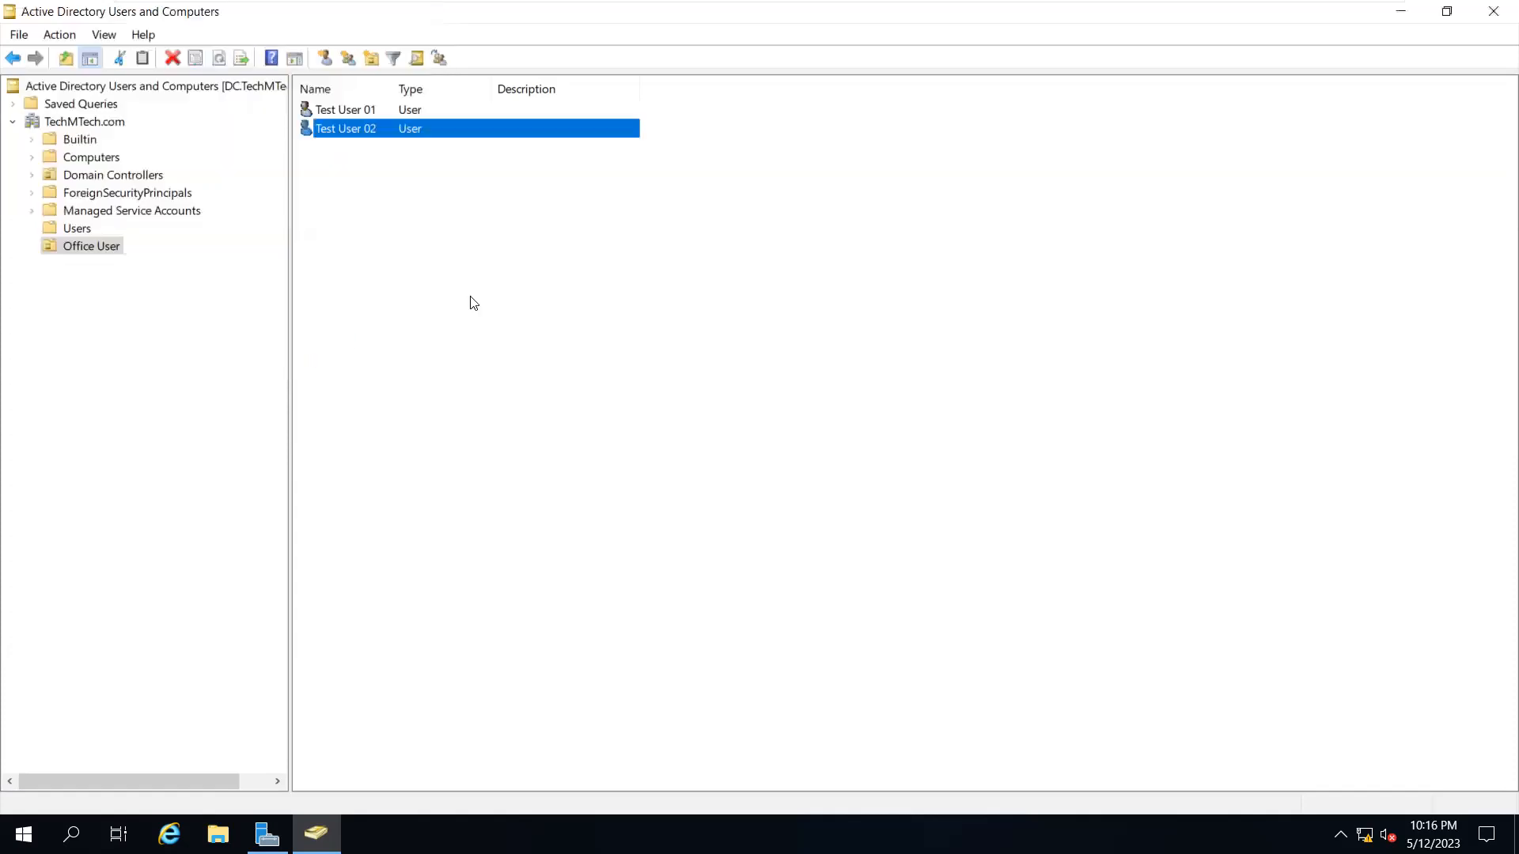
Start a new Office User account named 'Test User 03' with logon name 'test3'
{"action": "right_click", "coordinate": [422, 258]}
{"action": "mouse_move", "coordinate": [480, 340]}
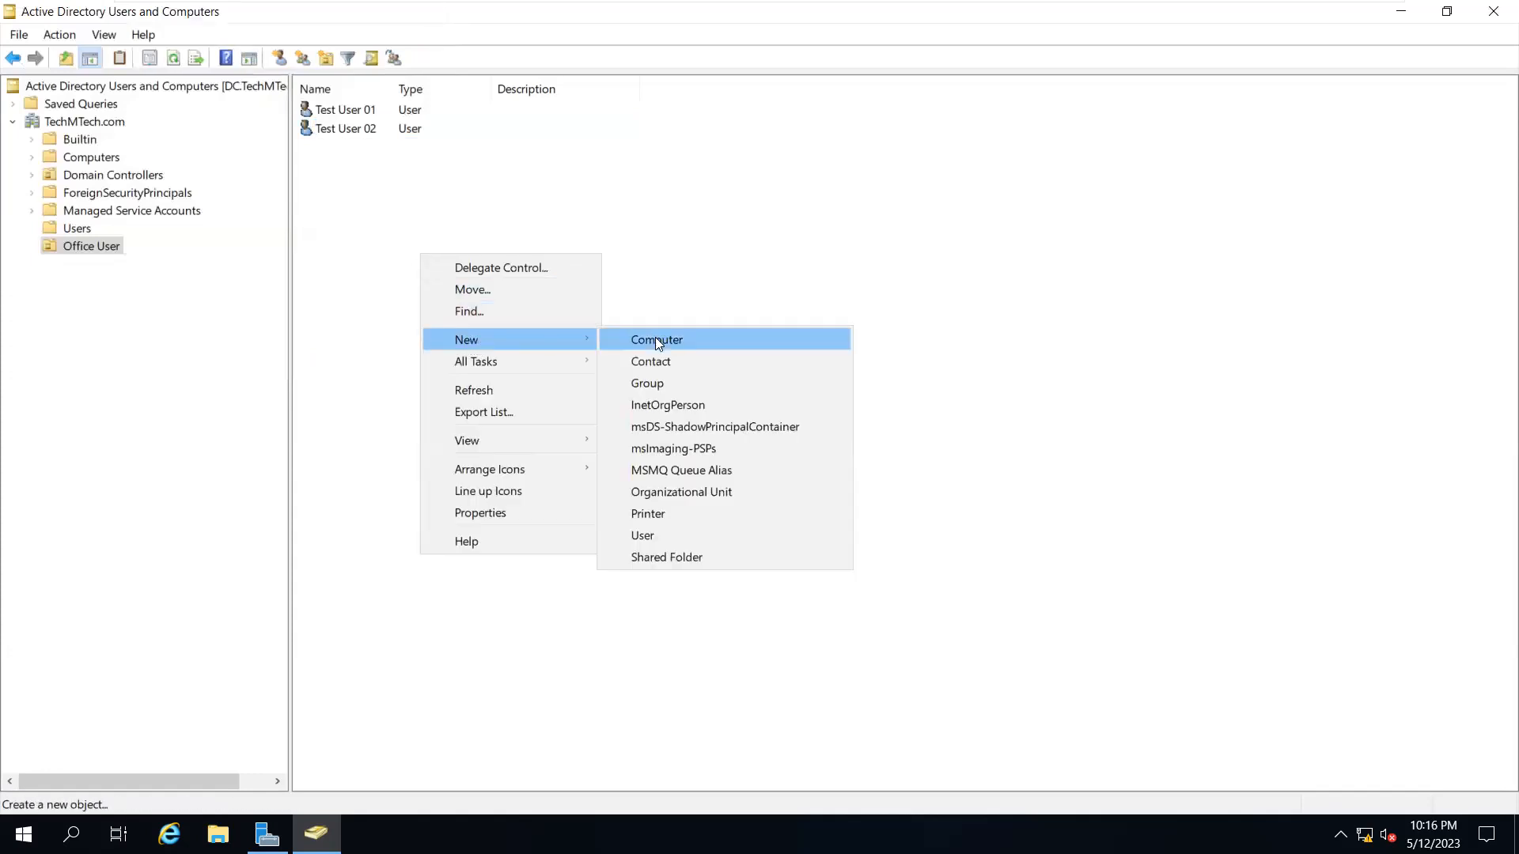
{"action": "left_click", "coordinate": [665, 538]}
{"action": "type", "text": "Test User 01"}
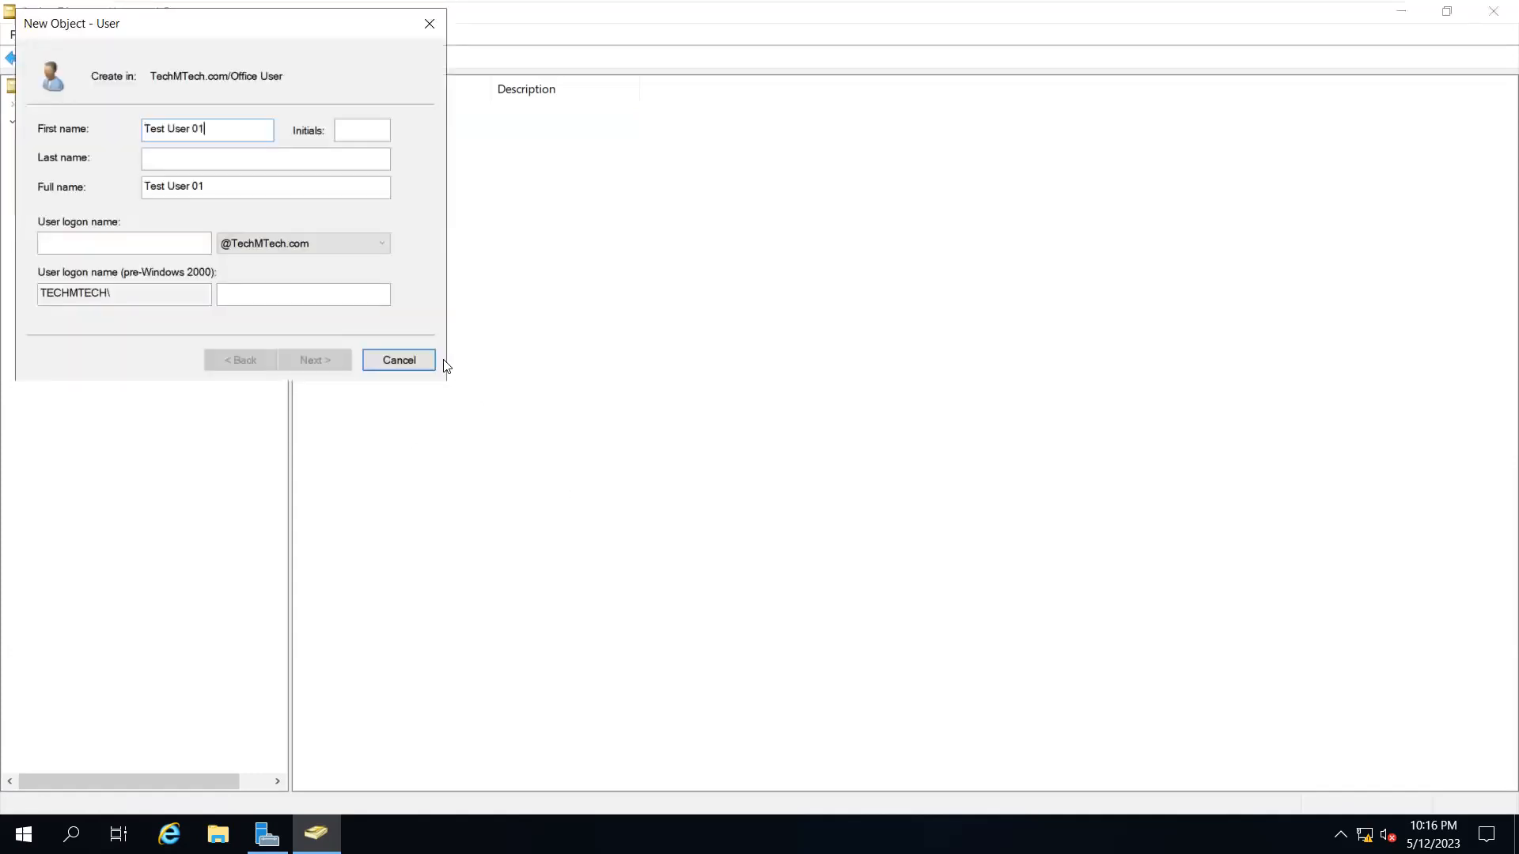
{"action": "key", "text": "BackSpace"}
{"action": "type", "text": "3"}
{"action": "left_click", "coordinate": [159, 243]}
{"action": "type", "text": "test3"}
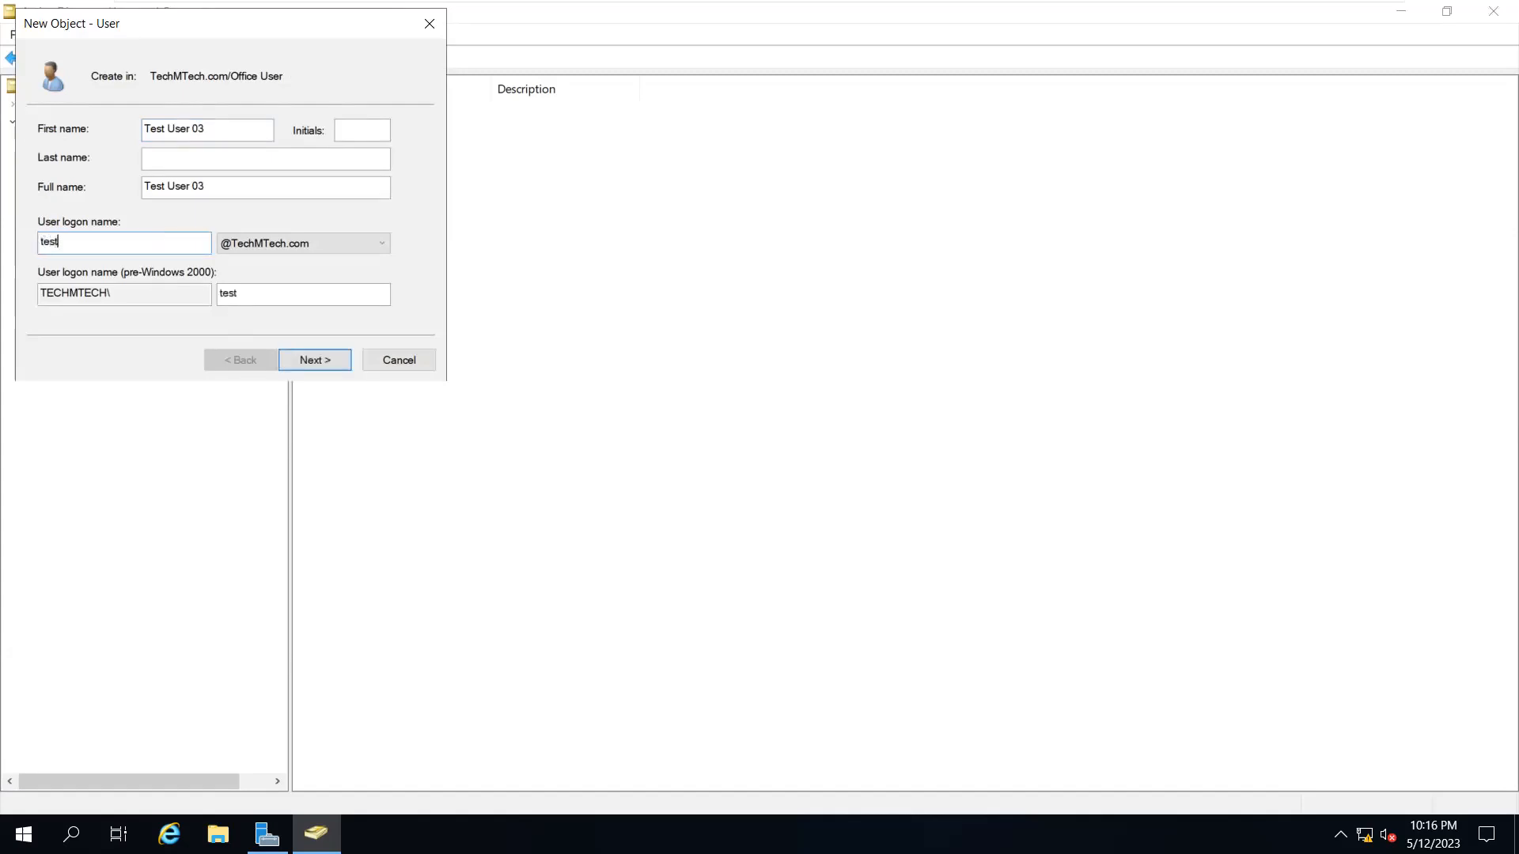
Give Test User 03 a never-expiring password and create the account
{"action": "left_click", "coordinate": [329, 368]}
{"action": "type", "text": "*****"}
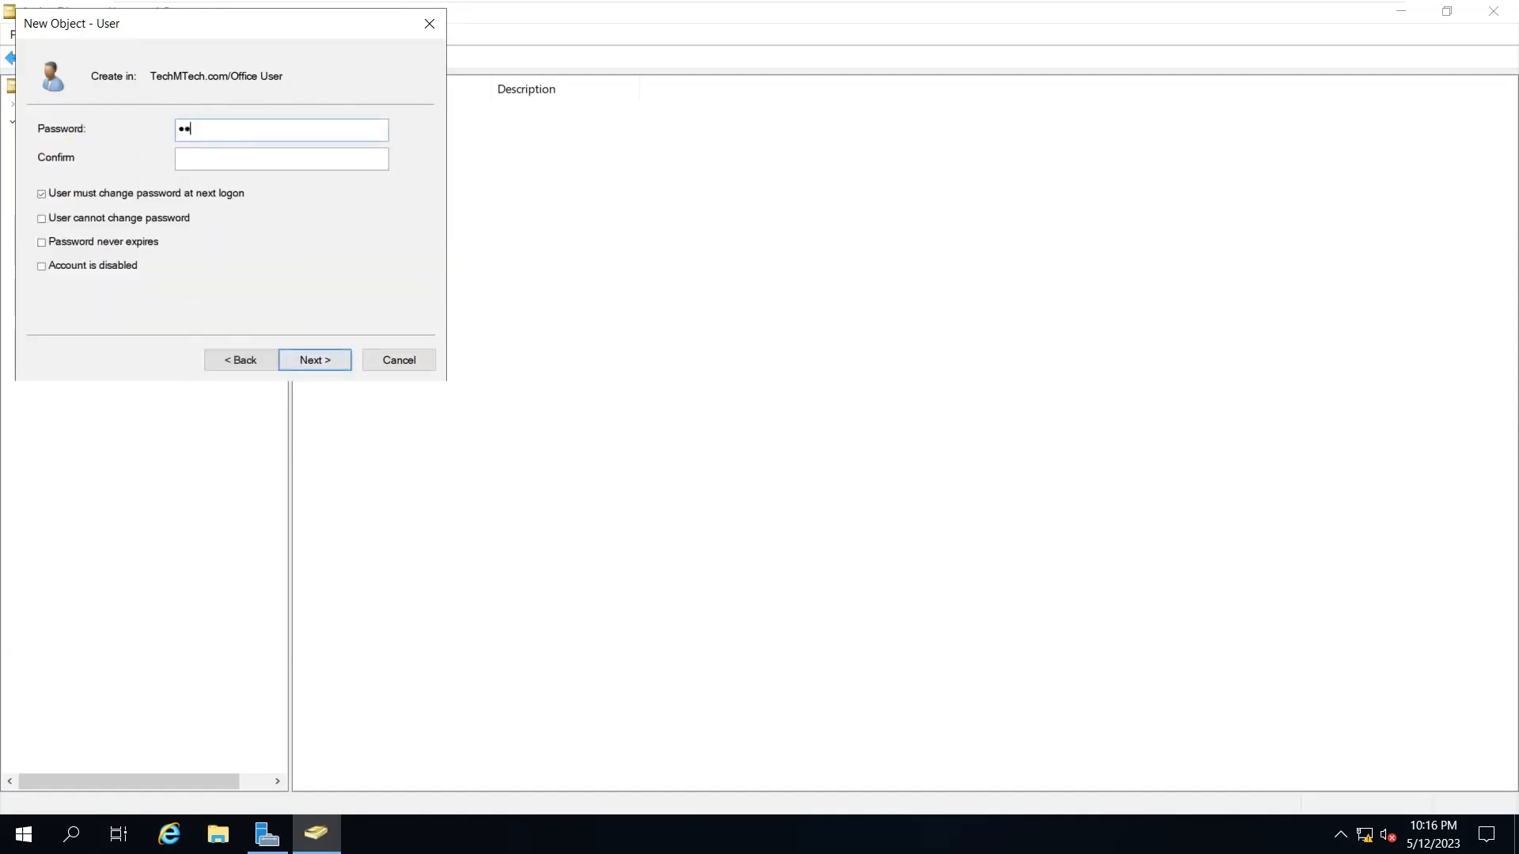
{"action": "type", "text": "*************"}
{"action": "key", "text": "Tab"}
{"action": "left_click", "coordinate": [78, 244]}
{"action": "left_click", "coordinate": [309, 361]}
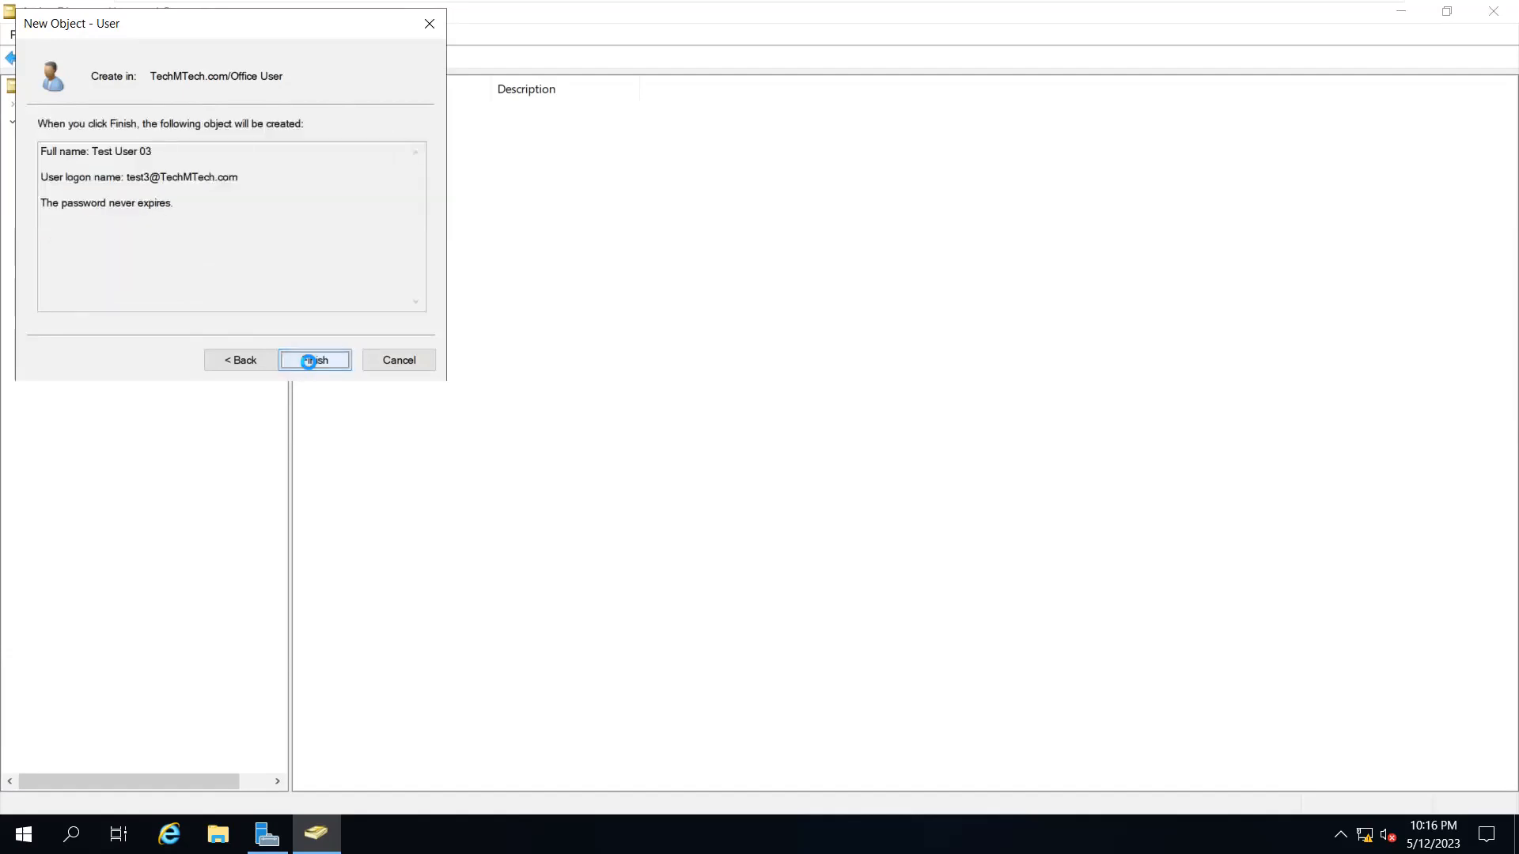
{"action": "left_click", "coordinate": [309, 361]}
{"action": "left_click", "coordinate": [351, 110]}
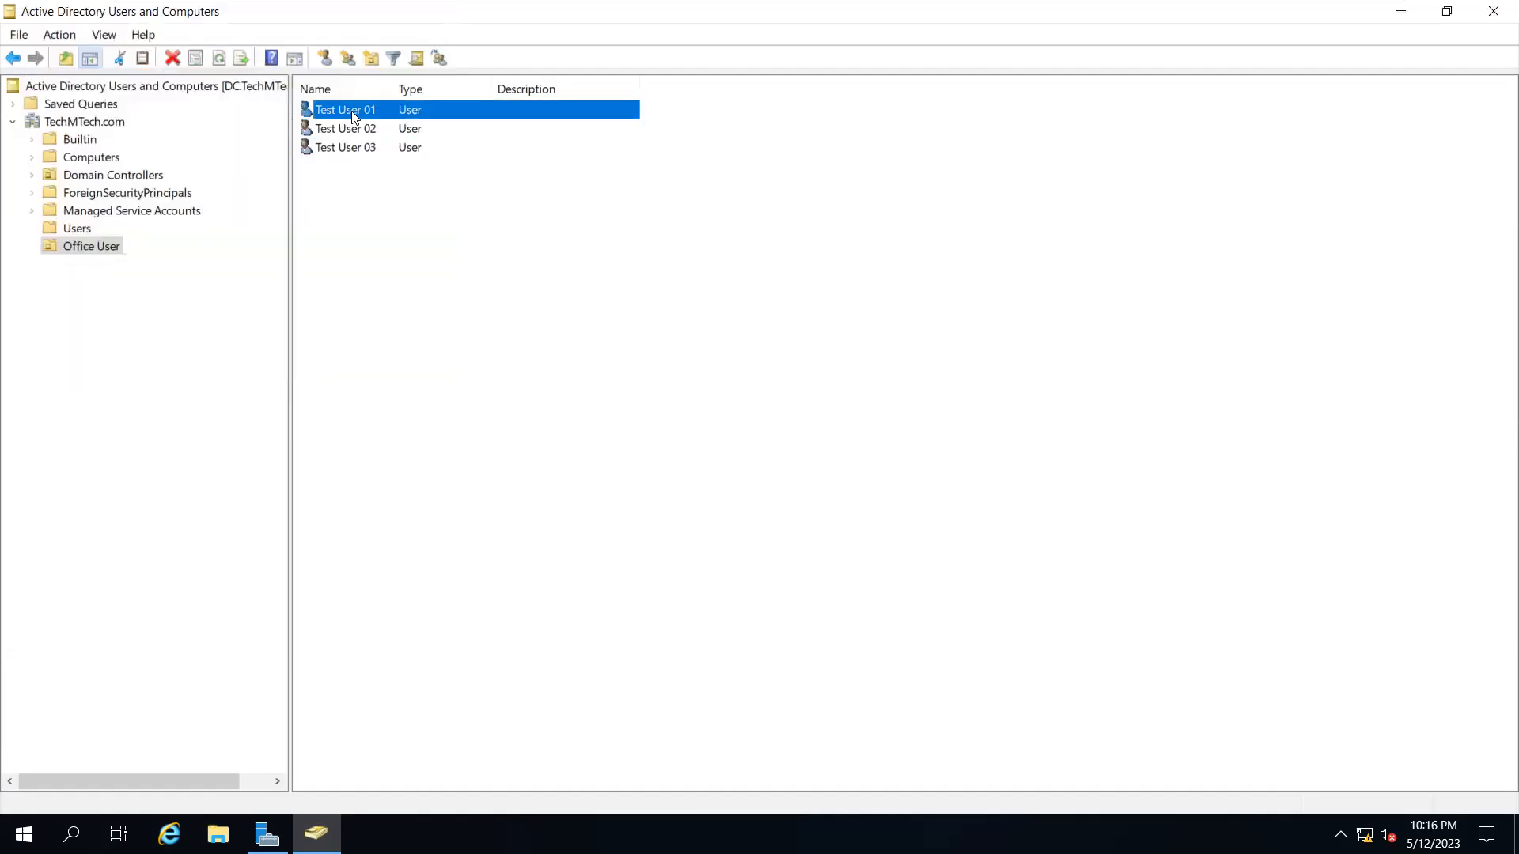
{"action": "right_click", "coordinate": [357, 112]}
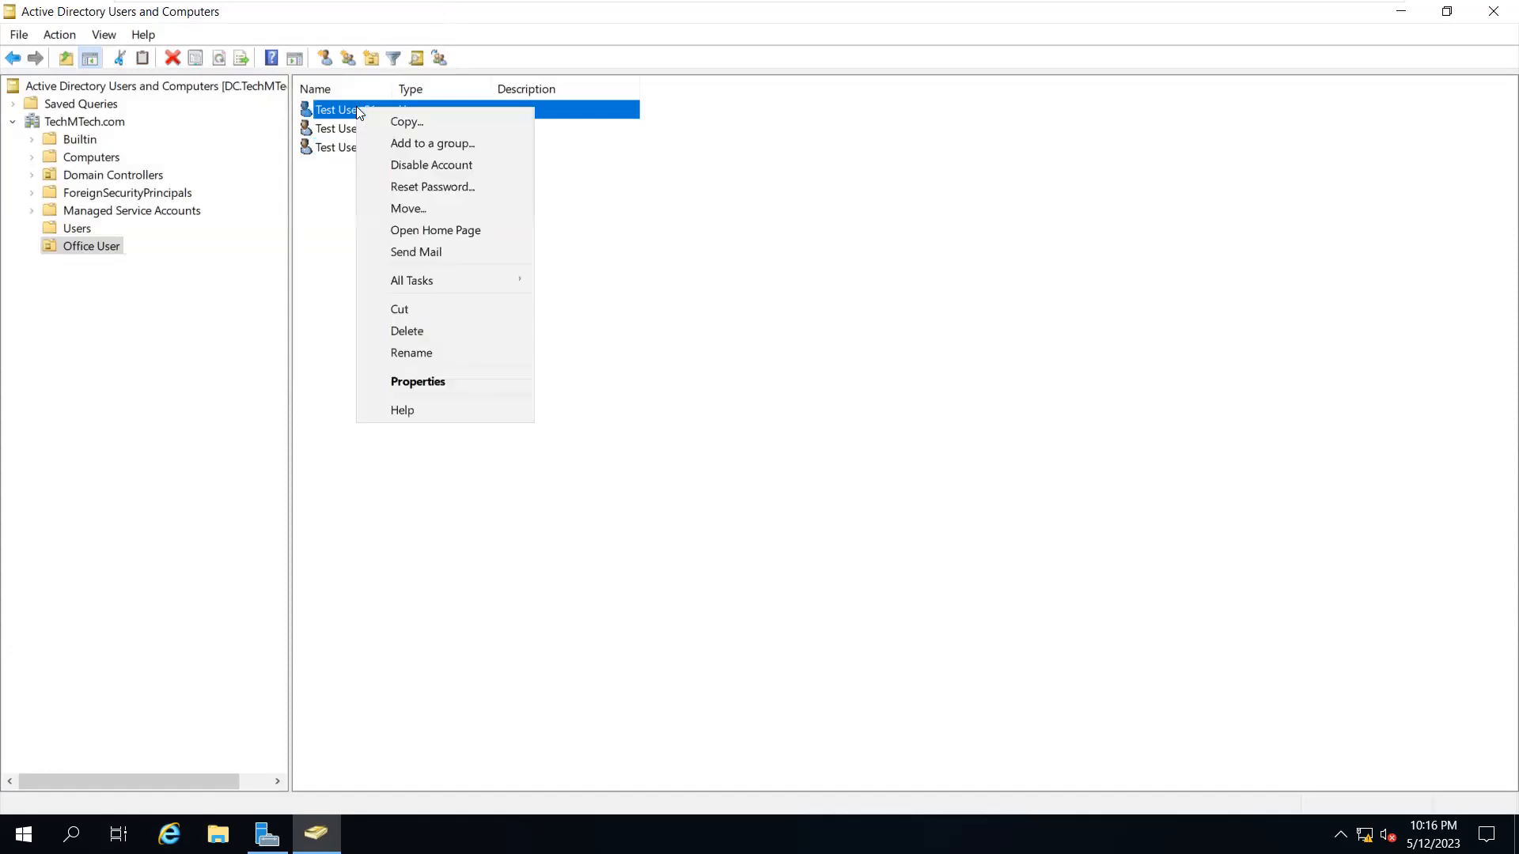
{"action": "left_click", "coordinate": [428, 386]}
{"action": "left_click", "coordinate": [714, 224]}
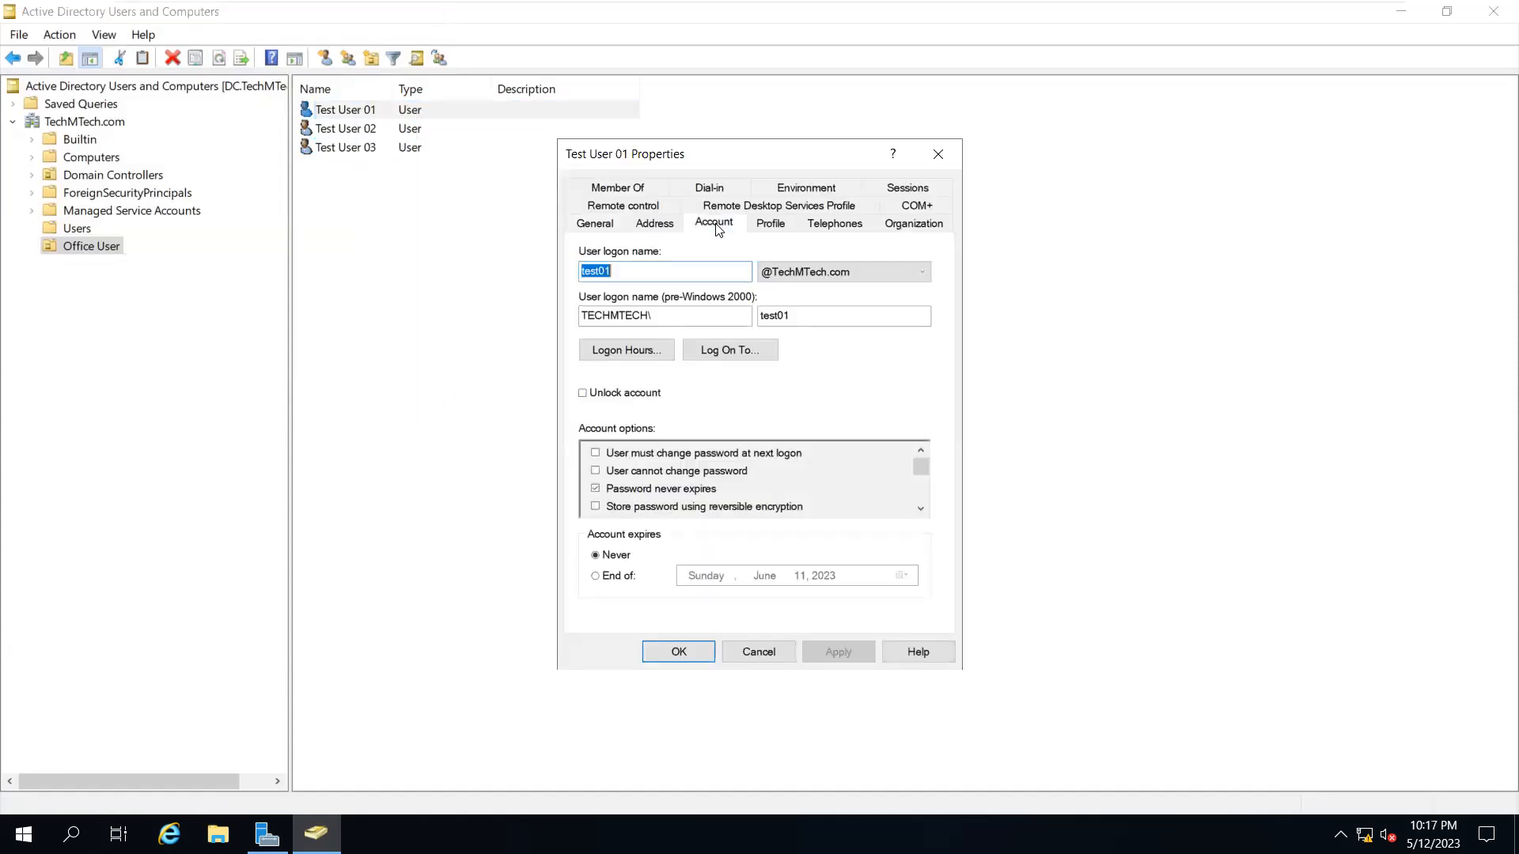
{"action": "left_click", "coordinate": [633, 271]}
{"action": "key", "text": "shift+Left"}
{"action": "key", "text": "shift+Left"}
{"action": "key", "text": "shift+Left"}
{"action": "key", "text": "shift+Left"}
{"action": "key", "text": "shift+Left"}
{"action": "key", "text": "shift+Left"}
{"action": "left_click", "coordinate": [622, 271]}
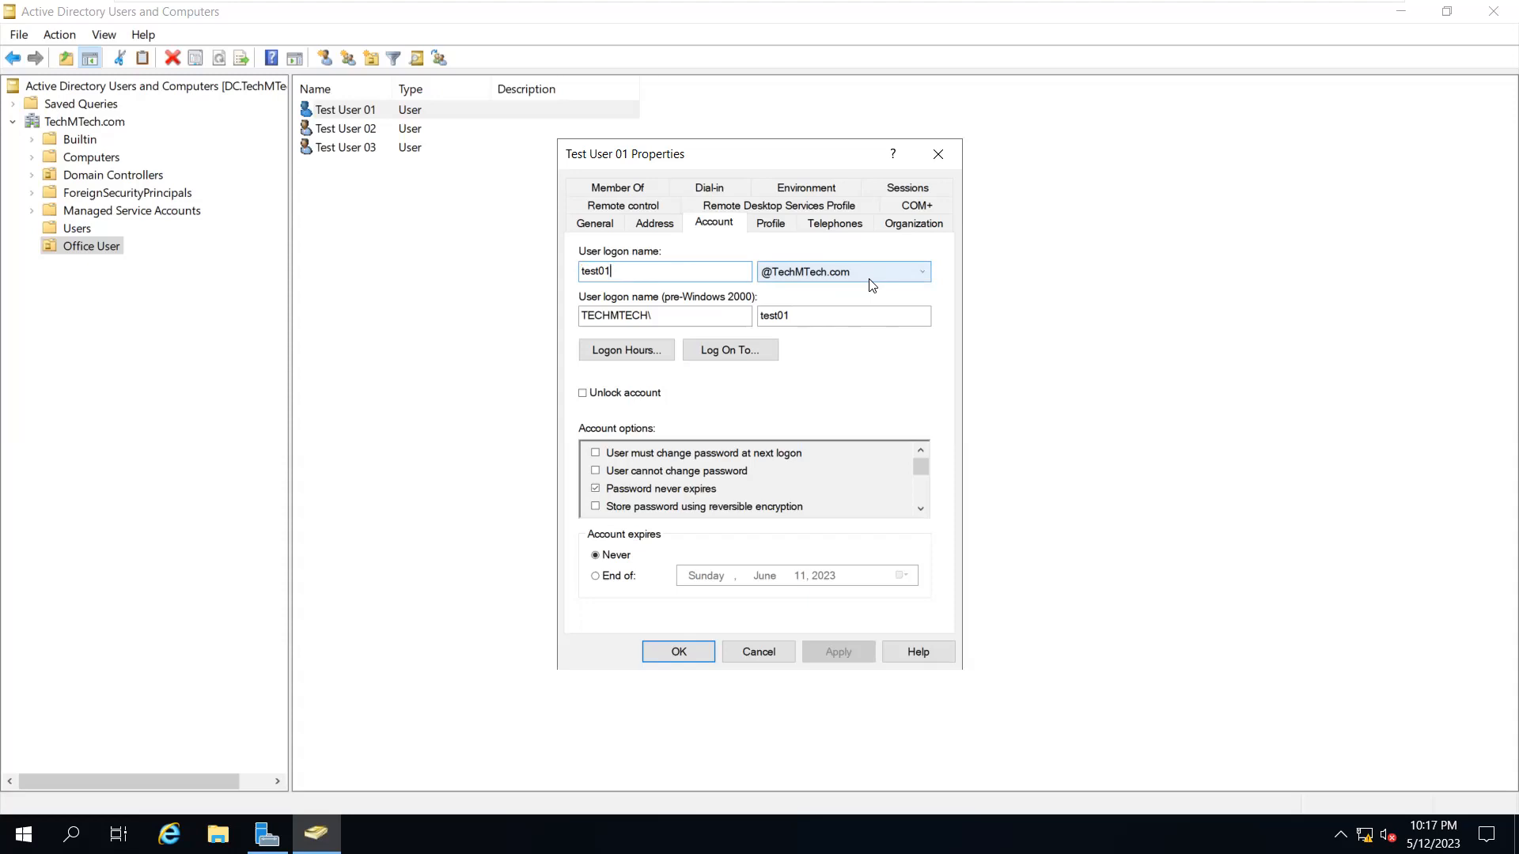
{"action": "left_click_drag", "start_coordinate": [657, 271], "coordinate": [542, 271]}
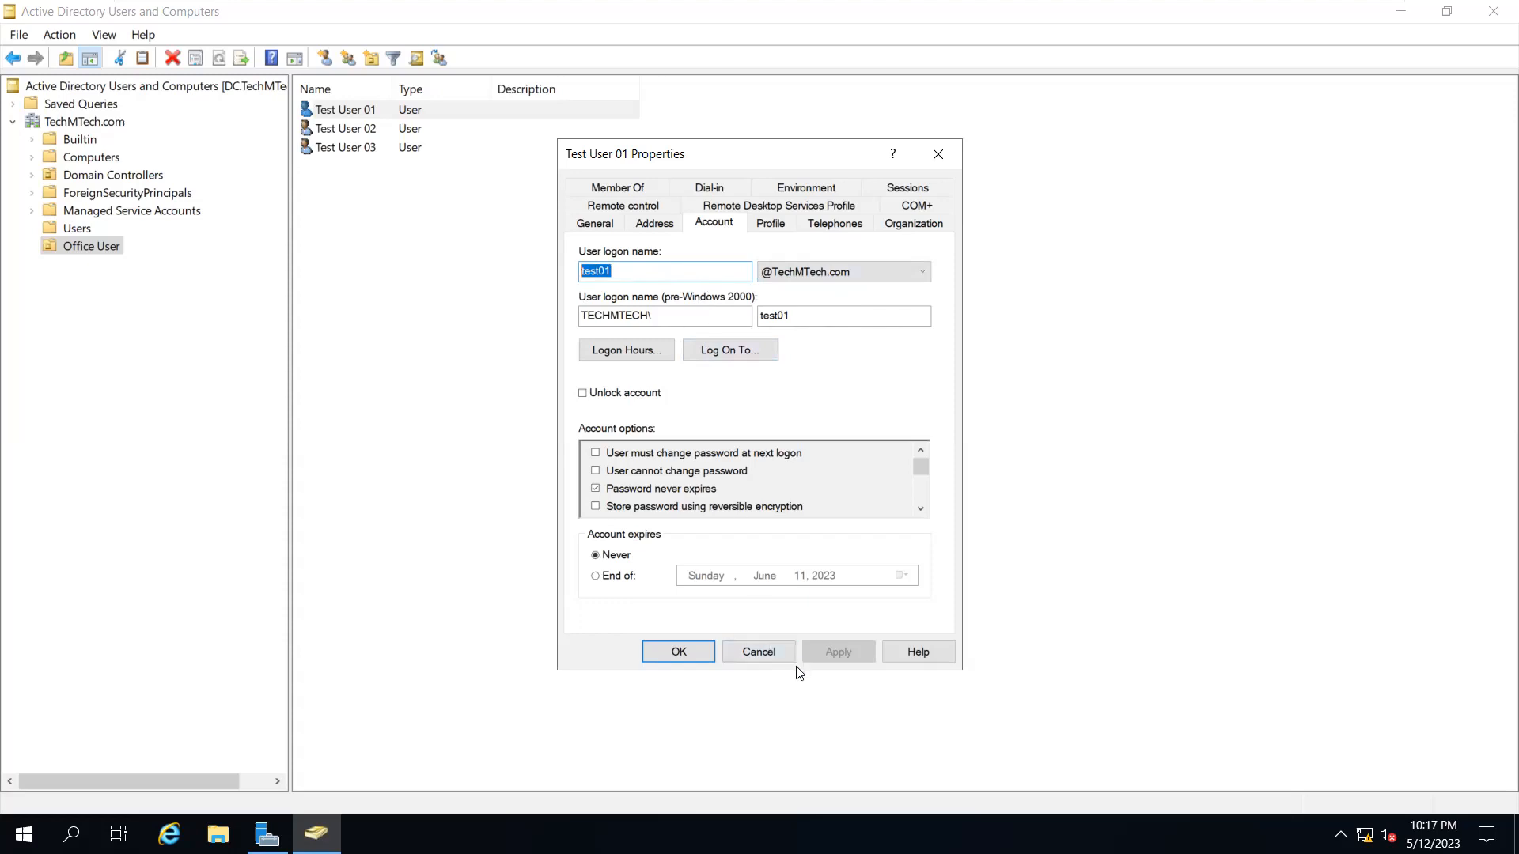
{"action": "left_click", "coordinate": [771, 650]}
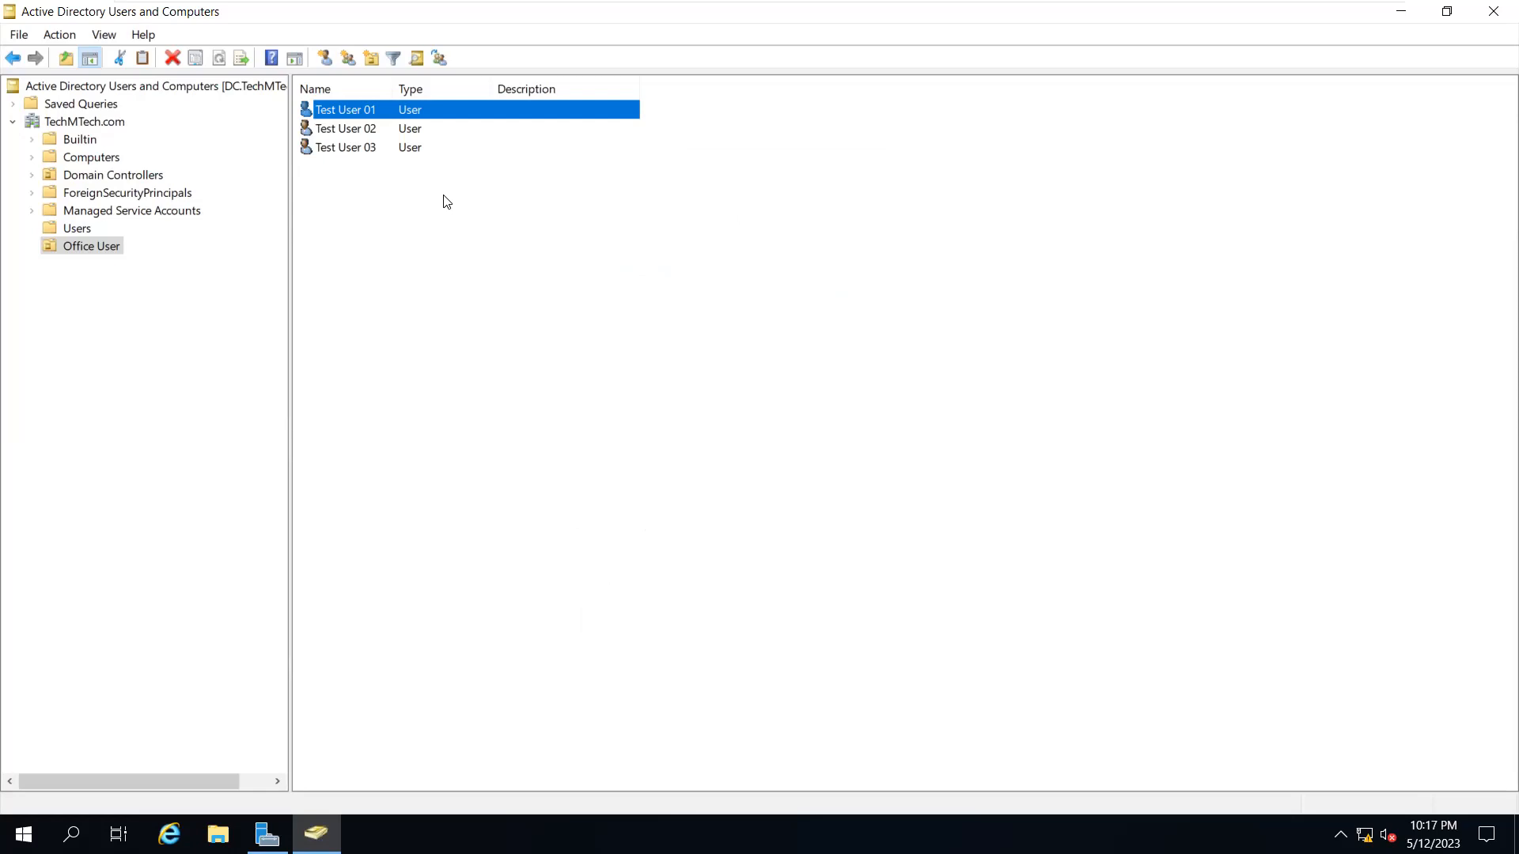
Box-select Test User 01–03 in Office User, then return to TechMTech.com's top-level containers
{"action": "left_click", "coordinate": [355, 152]}
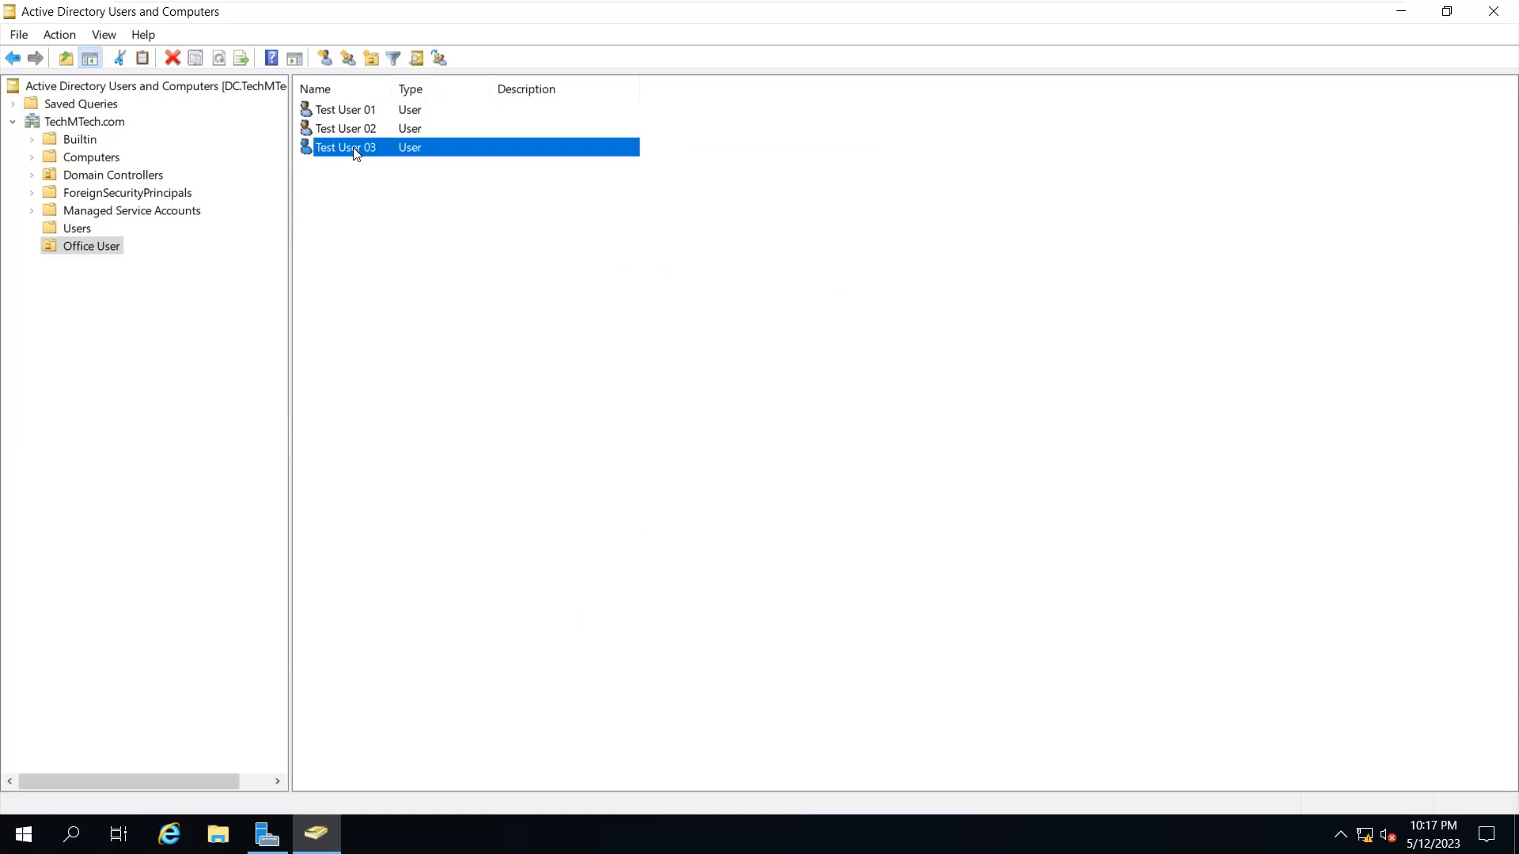
{"action": "left_click", "coordinate": [95, 124]}
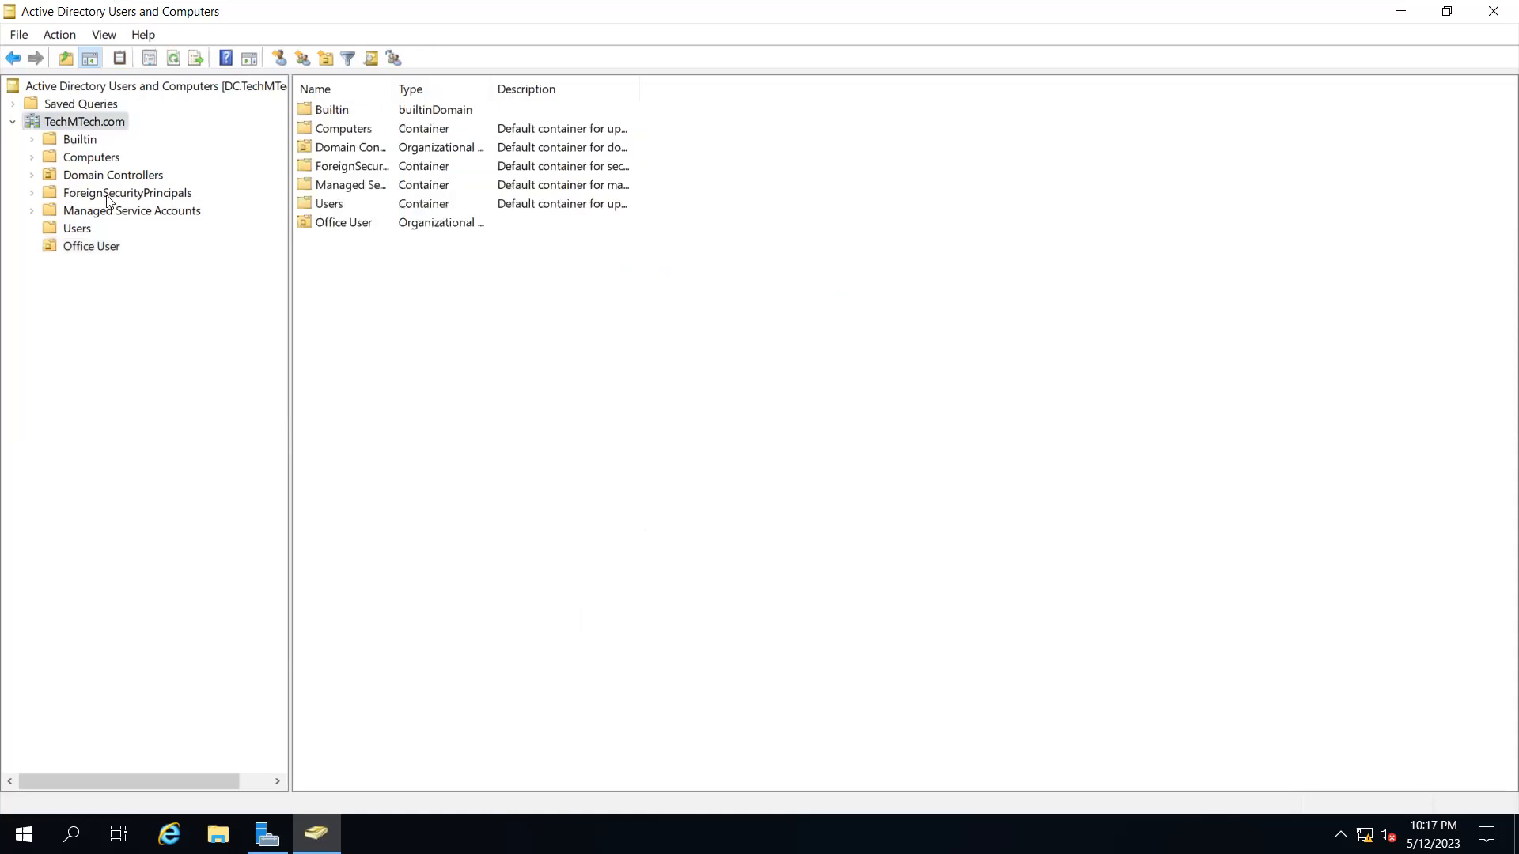
{"action": "left_click", "coordinate": [101, 248]}
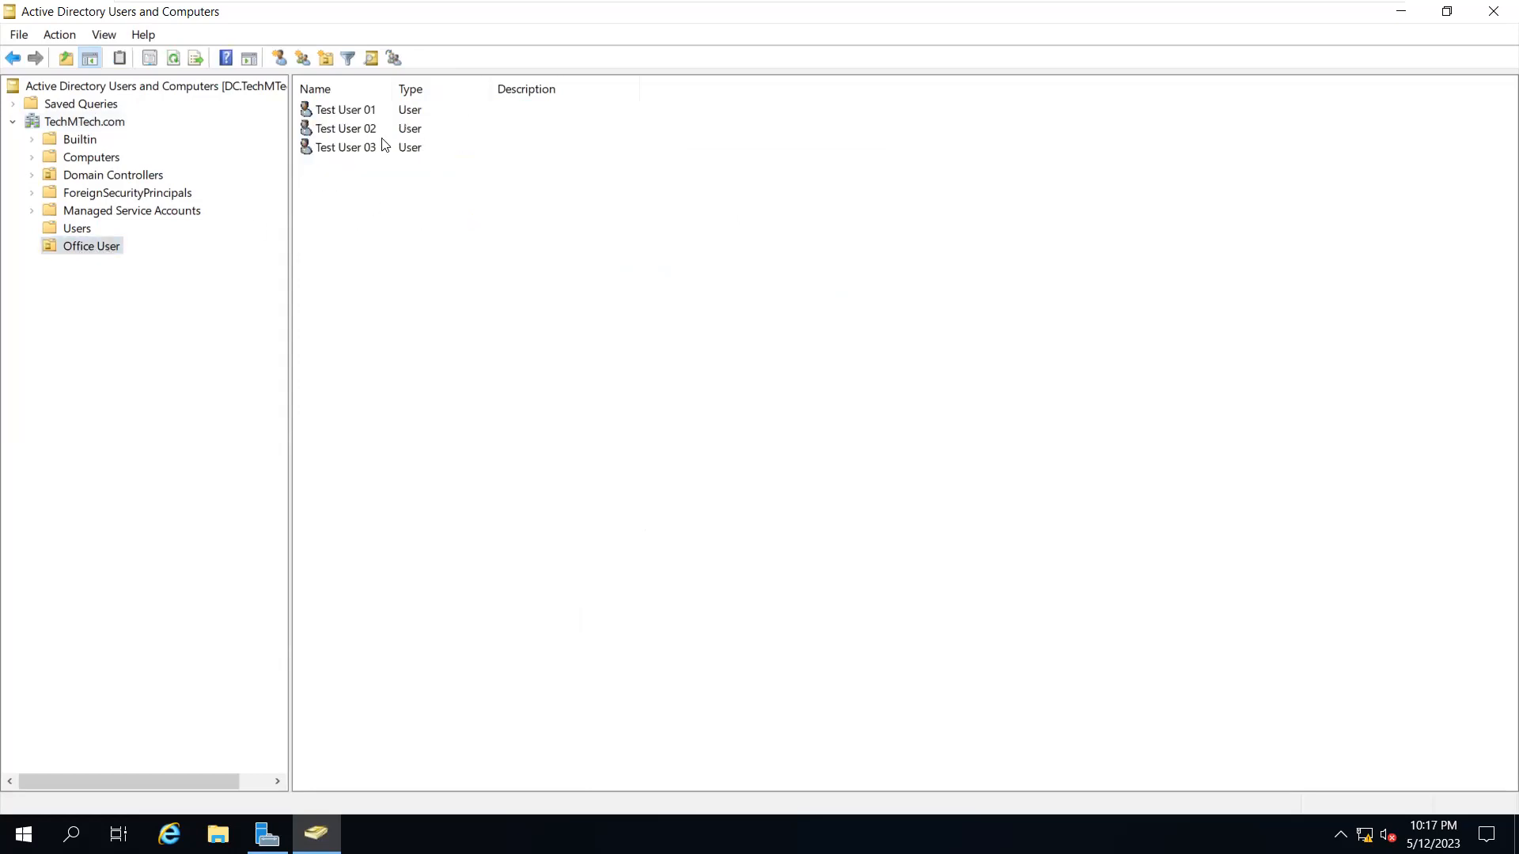
{"action": "left_click_drag", "start_coordinate": [395, 195], "coordinate": [333, 111]}
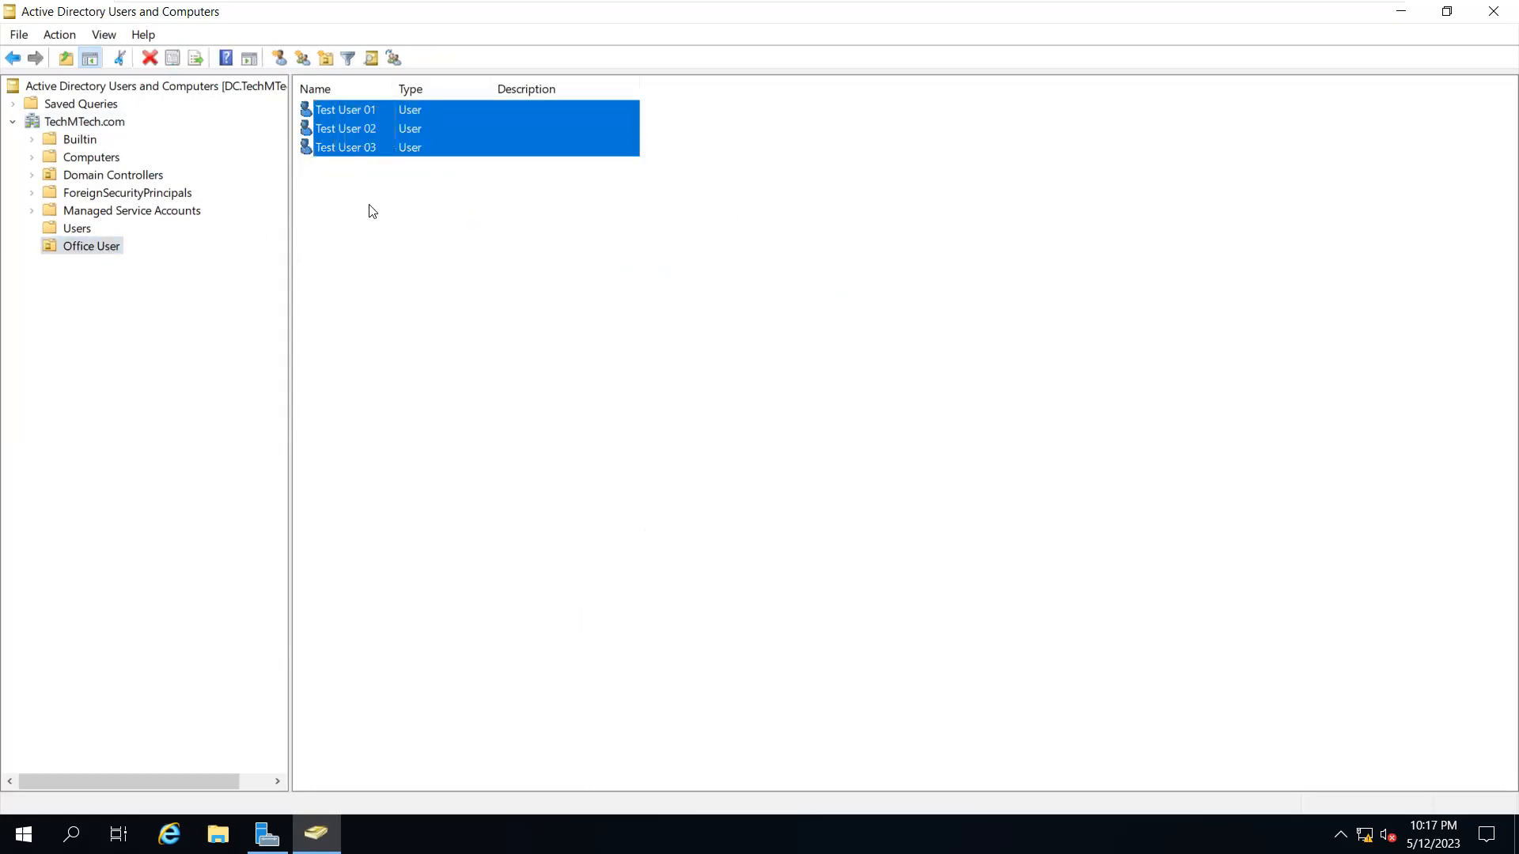
{"action": "left_click", "coordinate": [401, 210]}
{"action": "left_click_drag", "start_coordinate": [399, 205], "coordinate": [333, 105]}
{"action": "left_click", "coordinate": [391, 282]}
{"action": "left_click", "coordinate": [111, 125]}
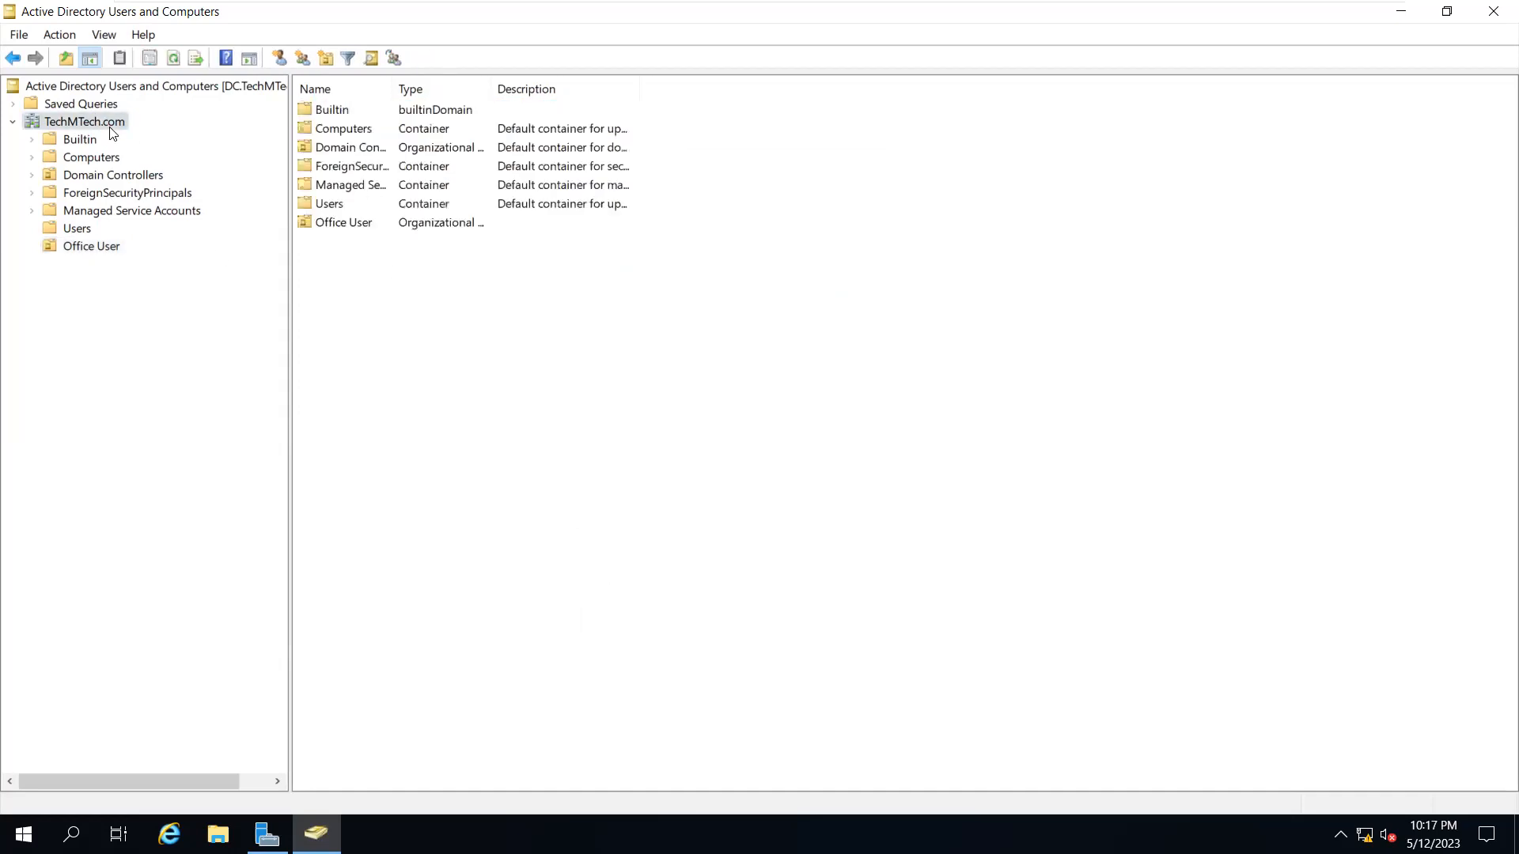
{"action": "left_click", "coordinate": [89, 248]}
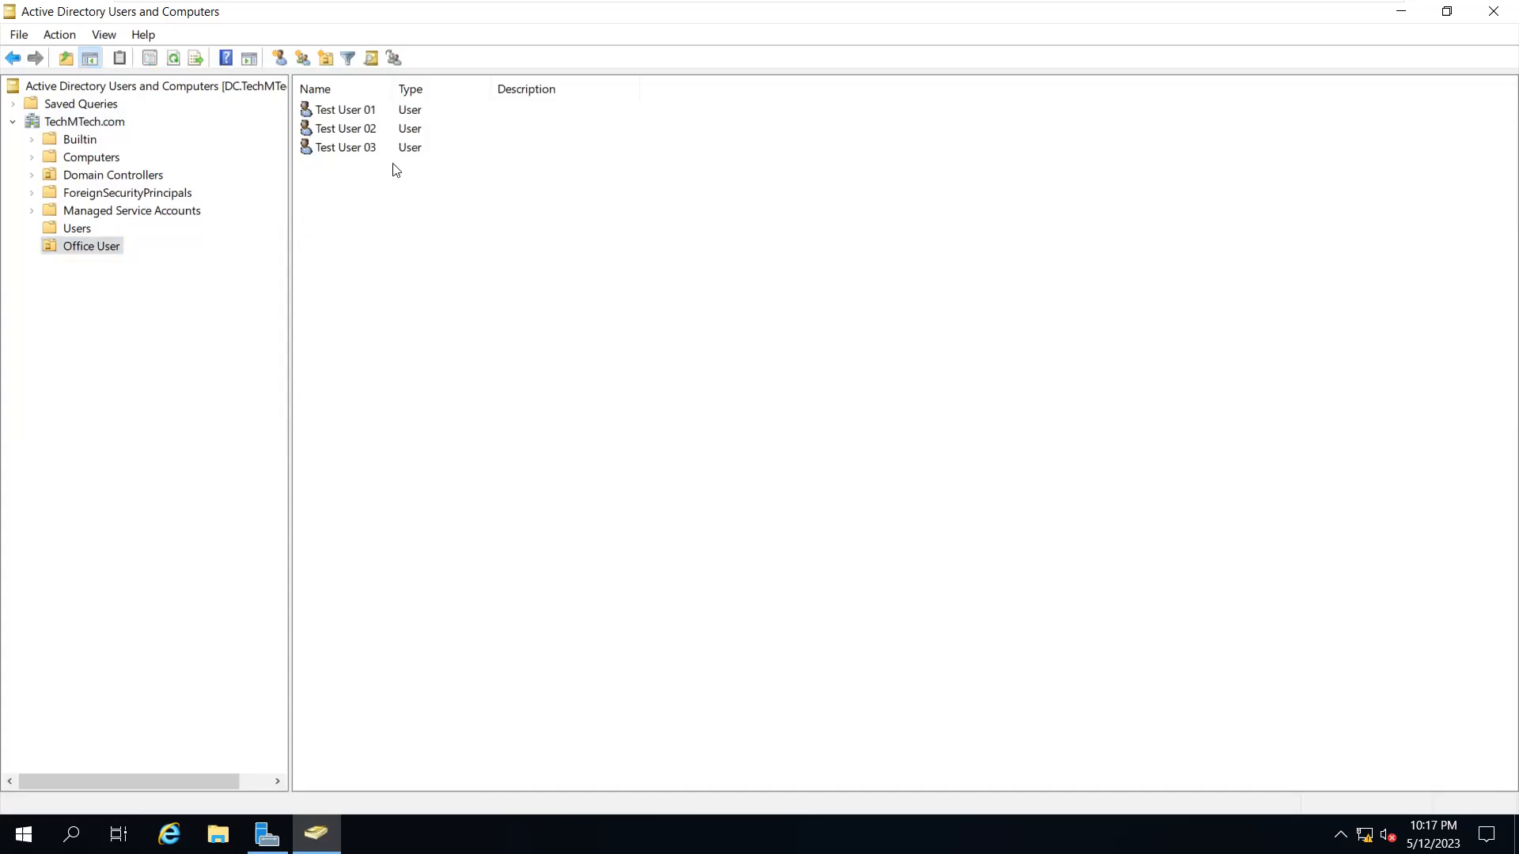
{"action": "left_click", "coordinate": [101, 126]}
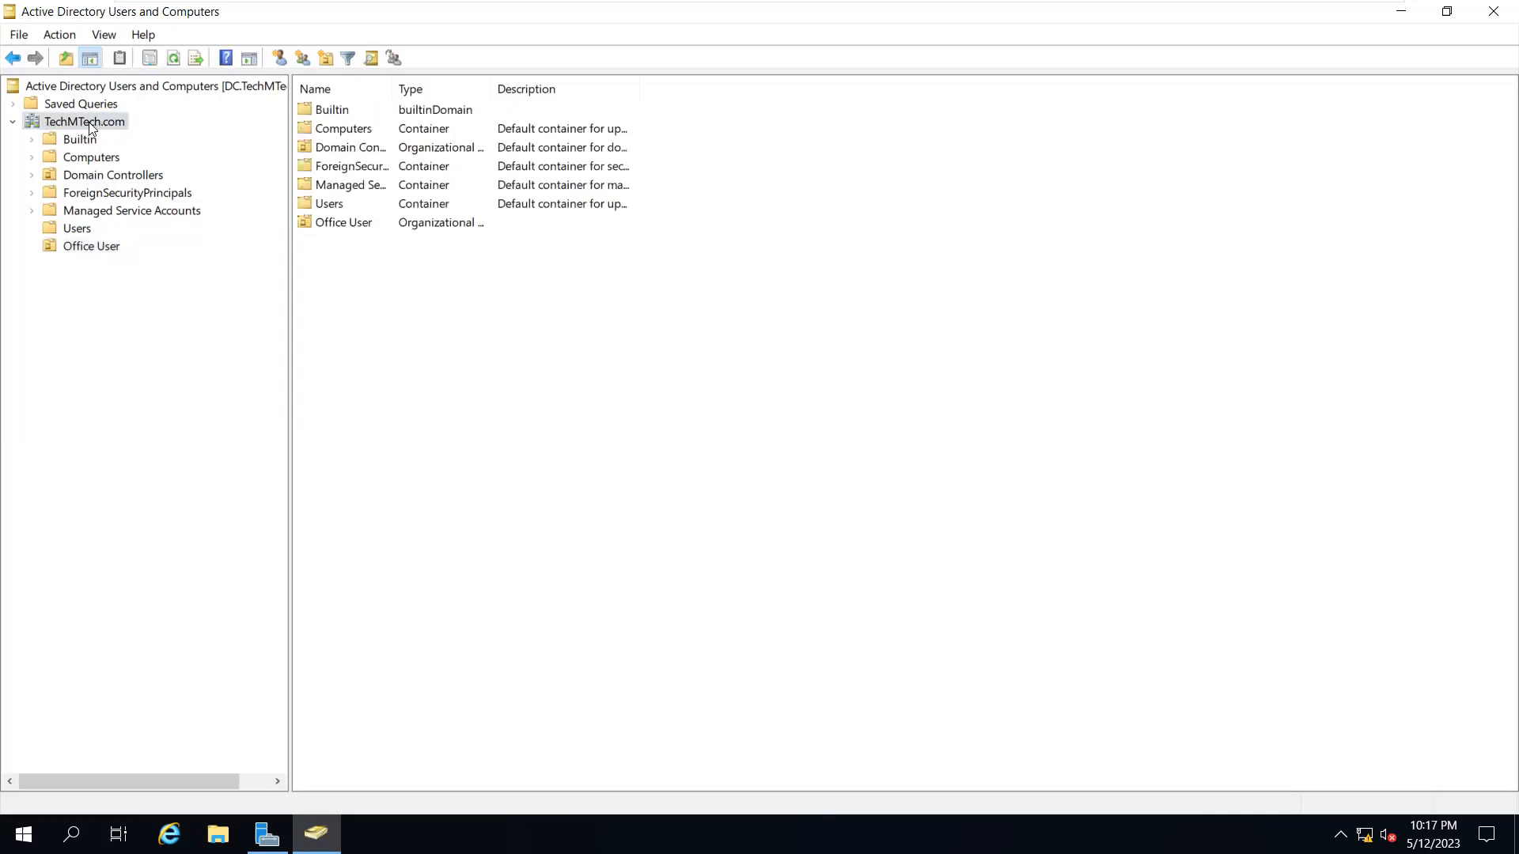
Search TechMTech.com for users named 'test01' with Find
{"action": "right_click", "coordinate": [89, 125]}
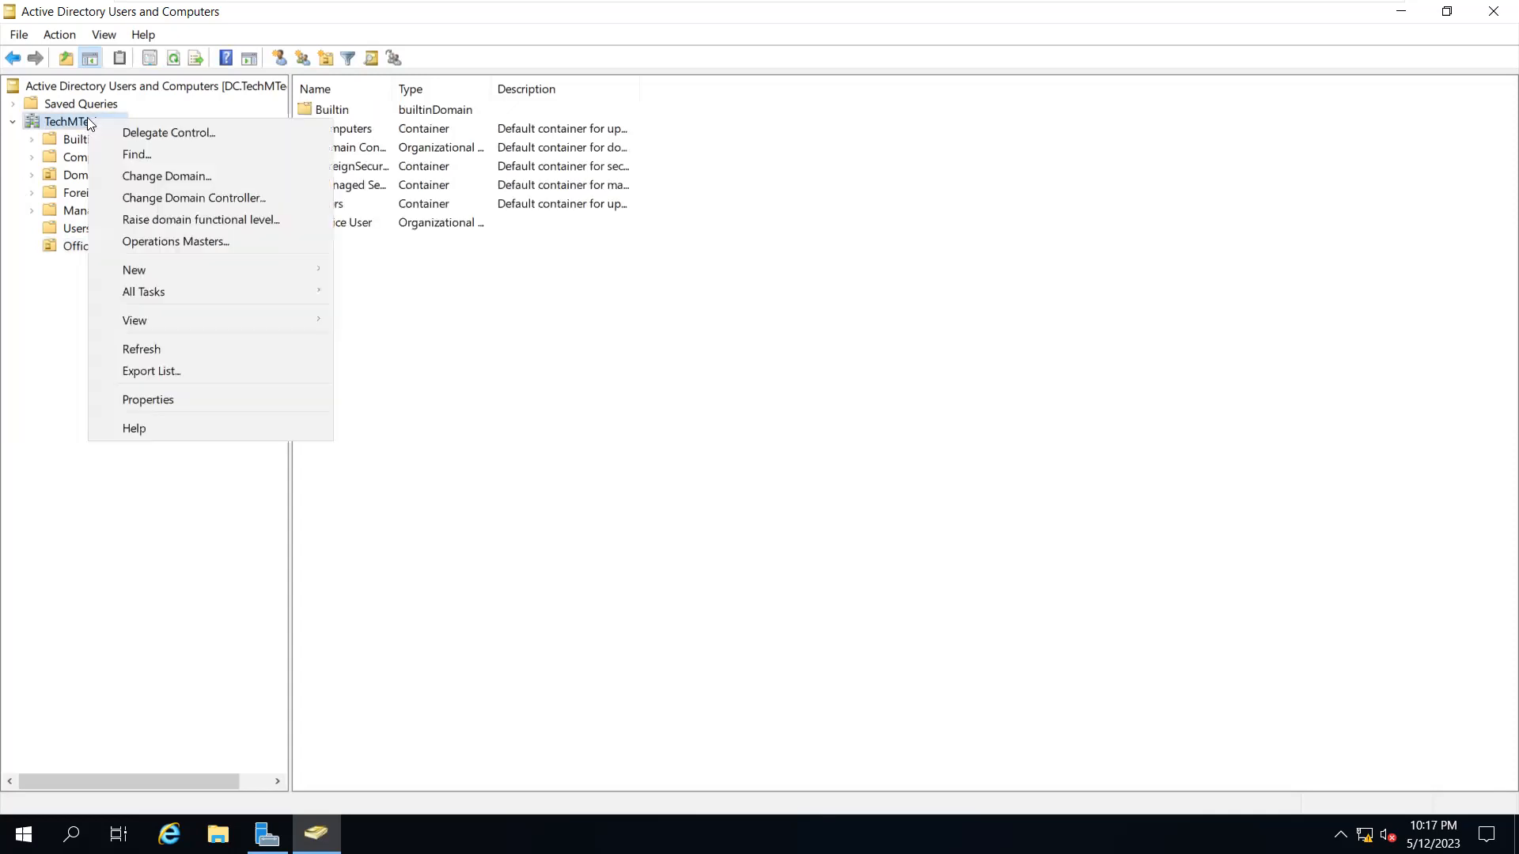
{"action": "left_click", "coordinate": [119, 157]}
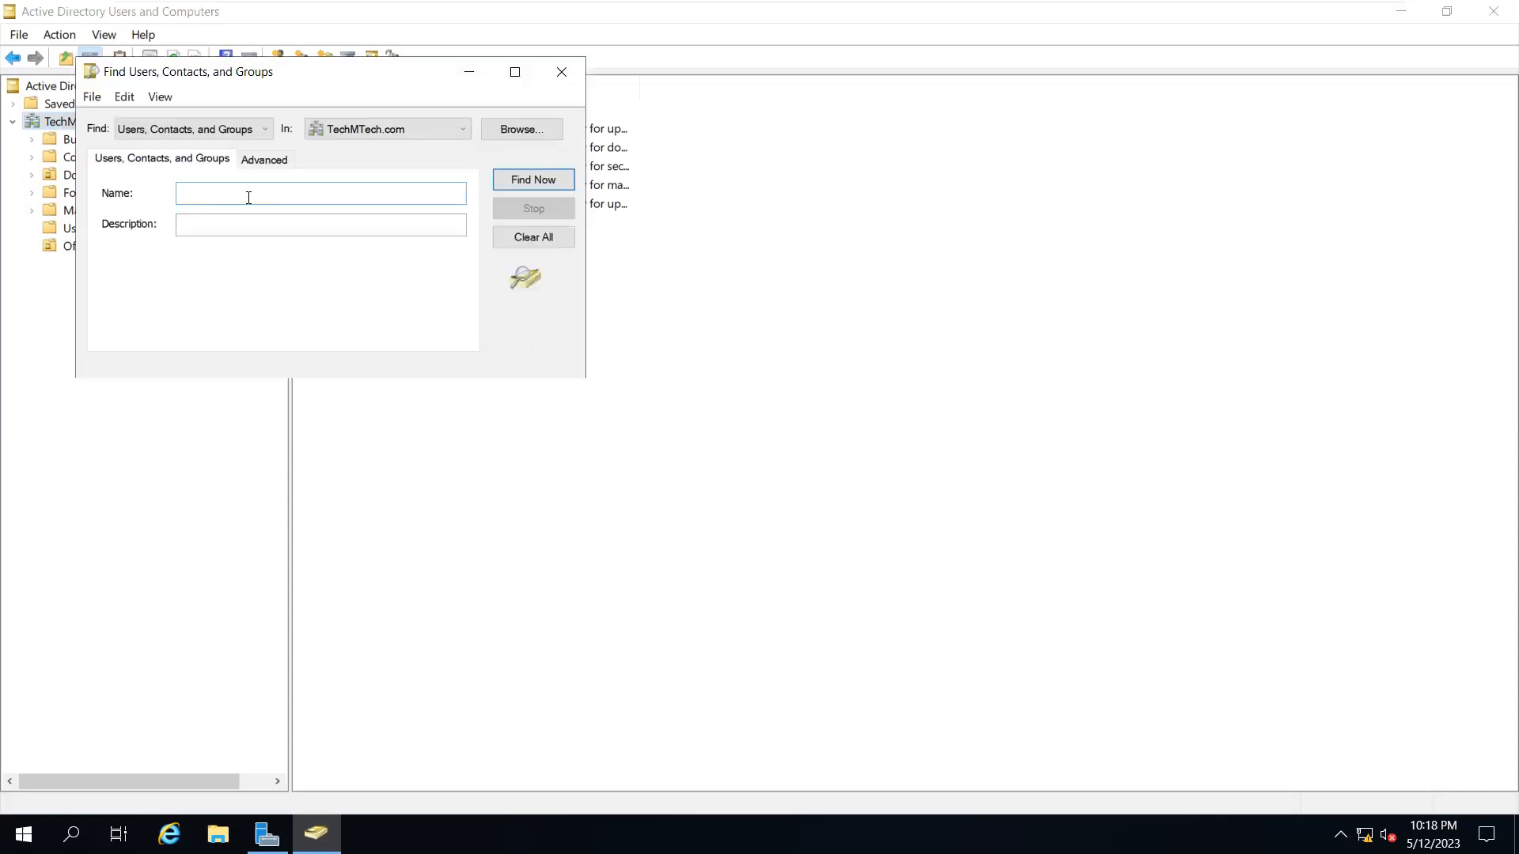
{"action": "type", "text": "test01"}
{"action": "left_click", "coordinate": [527, 181]}
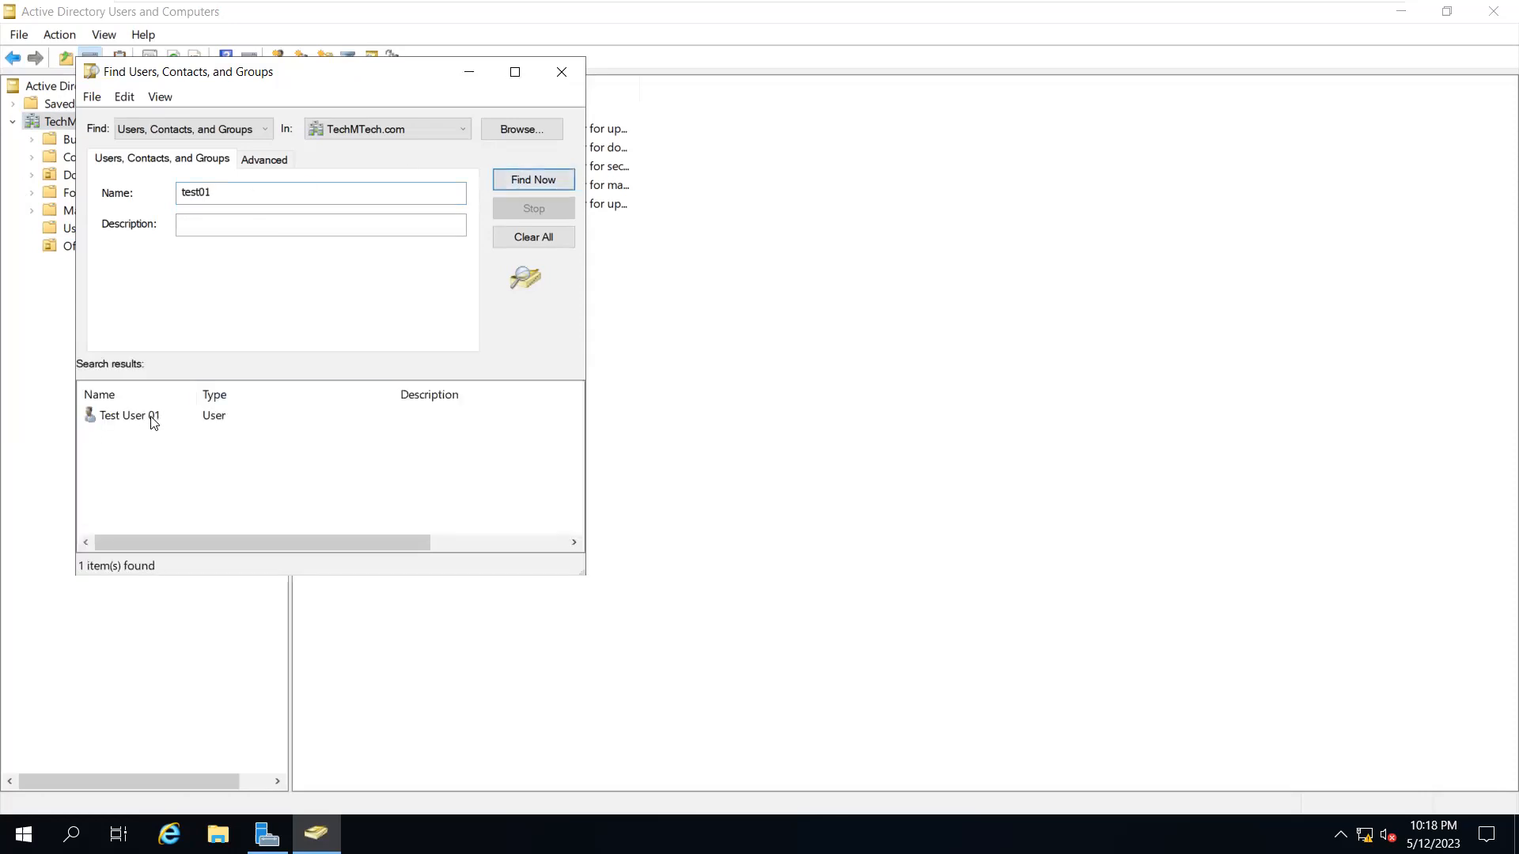
View Test User 01's properties from the search results and close them unchanged
{"action": "left_click", "coordinate": [150, 418]}
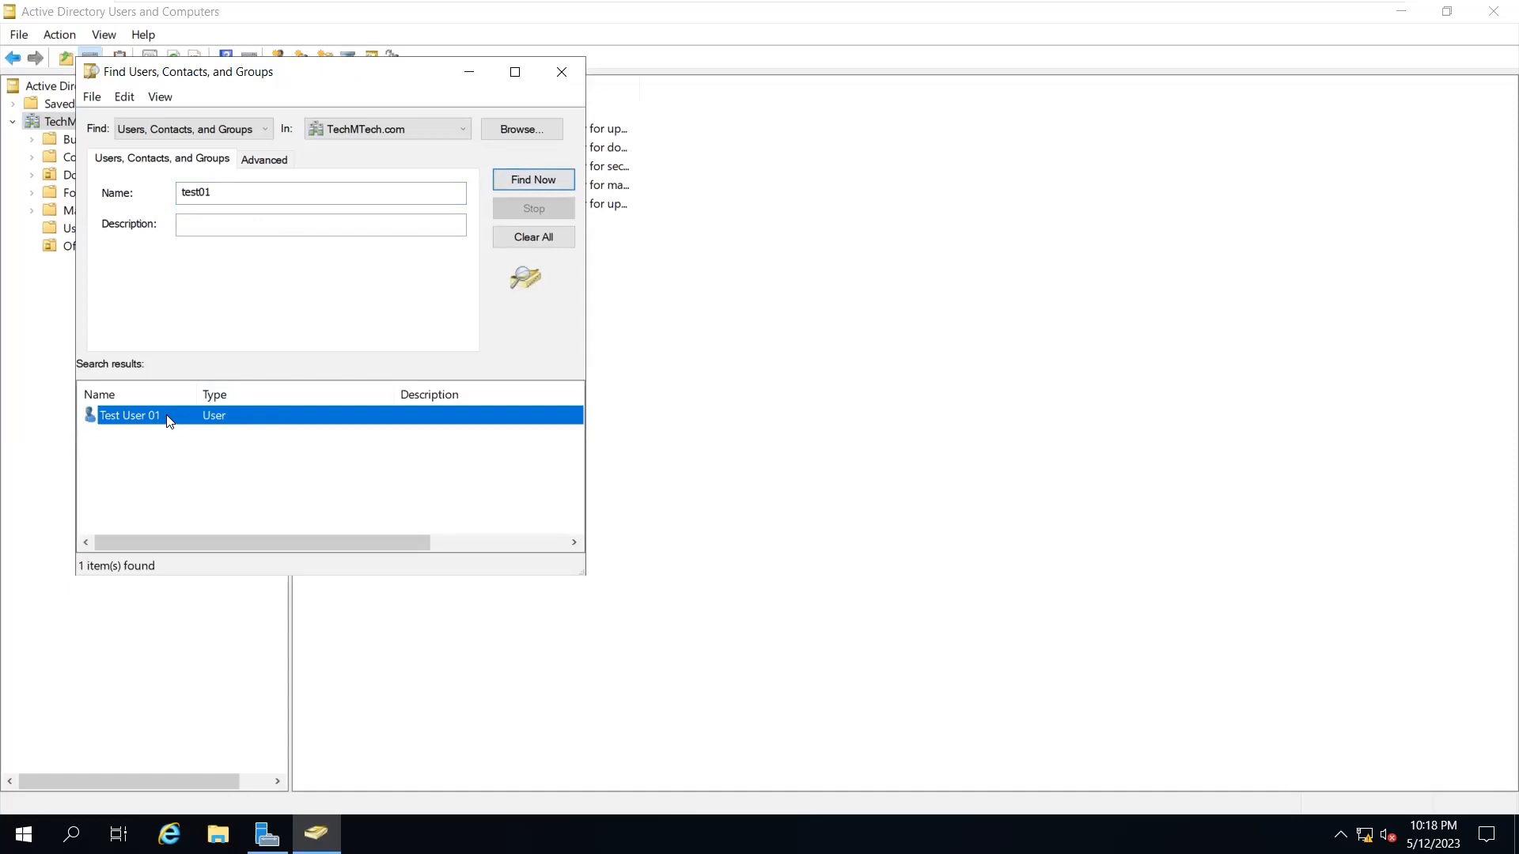
{"action": "right_click", "coordinate": [167, 416]}
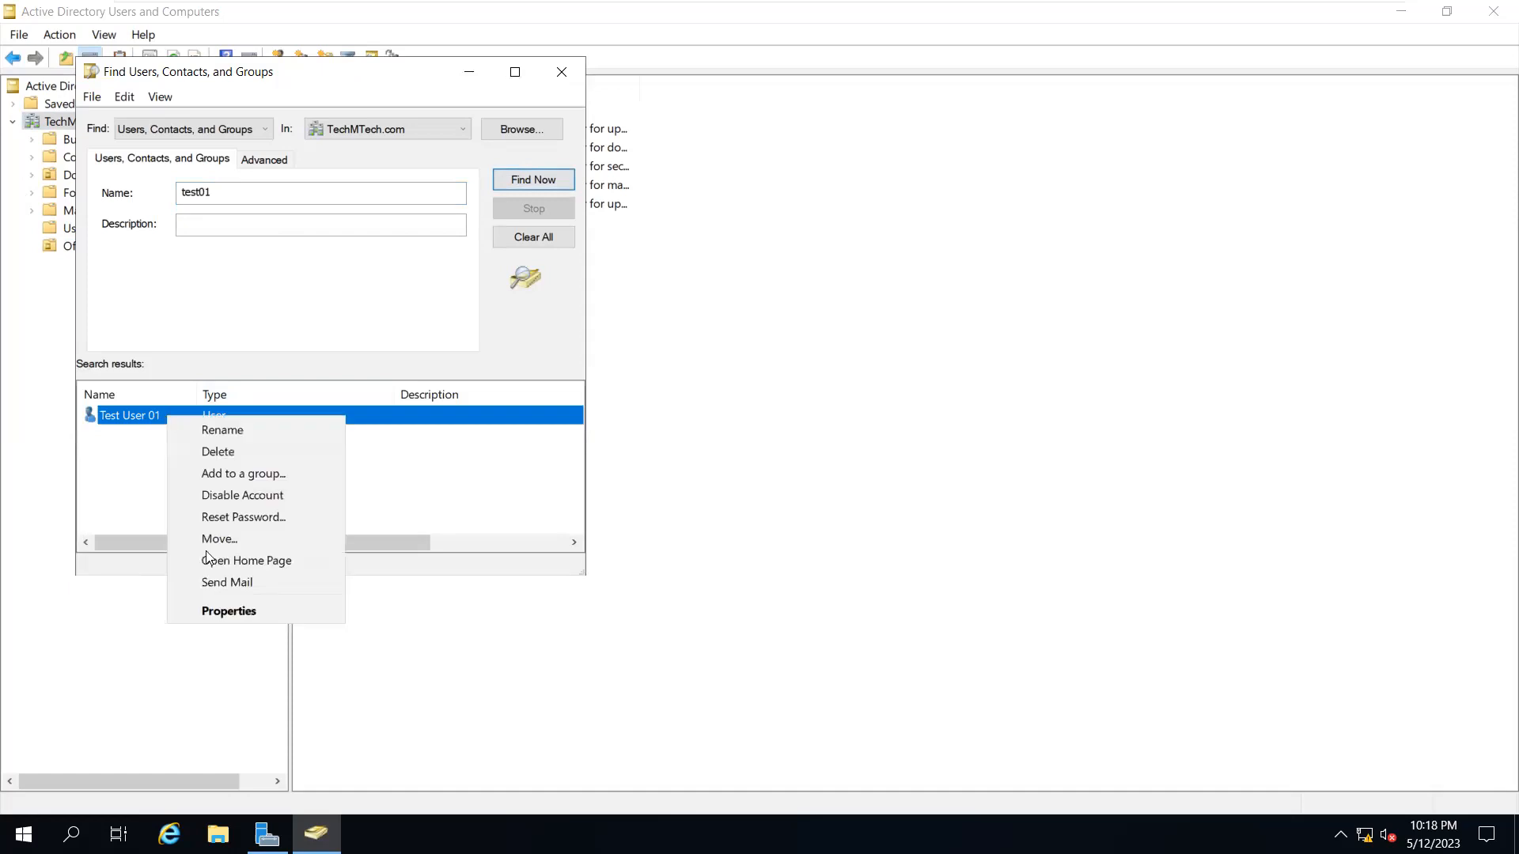
{"action": "left_click", "coordinate": [250, 614]}
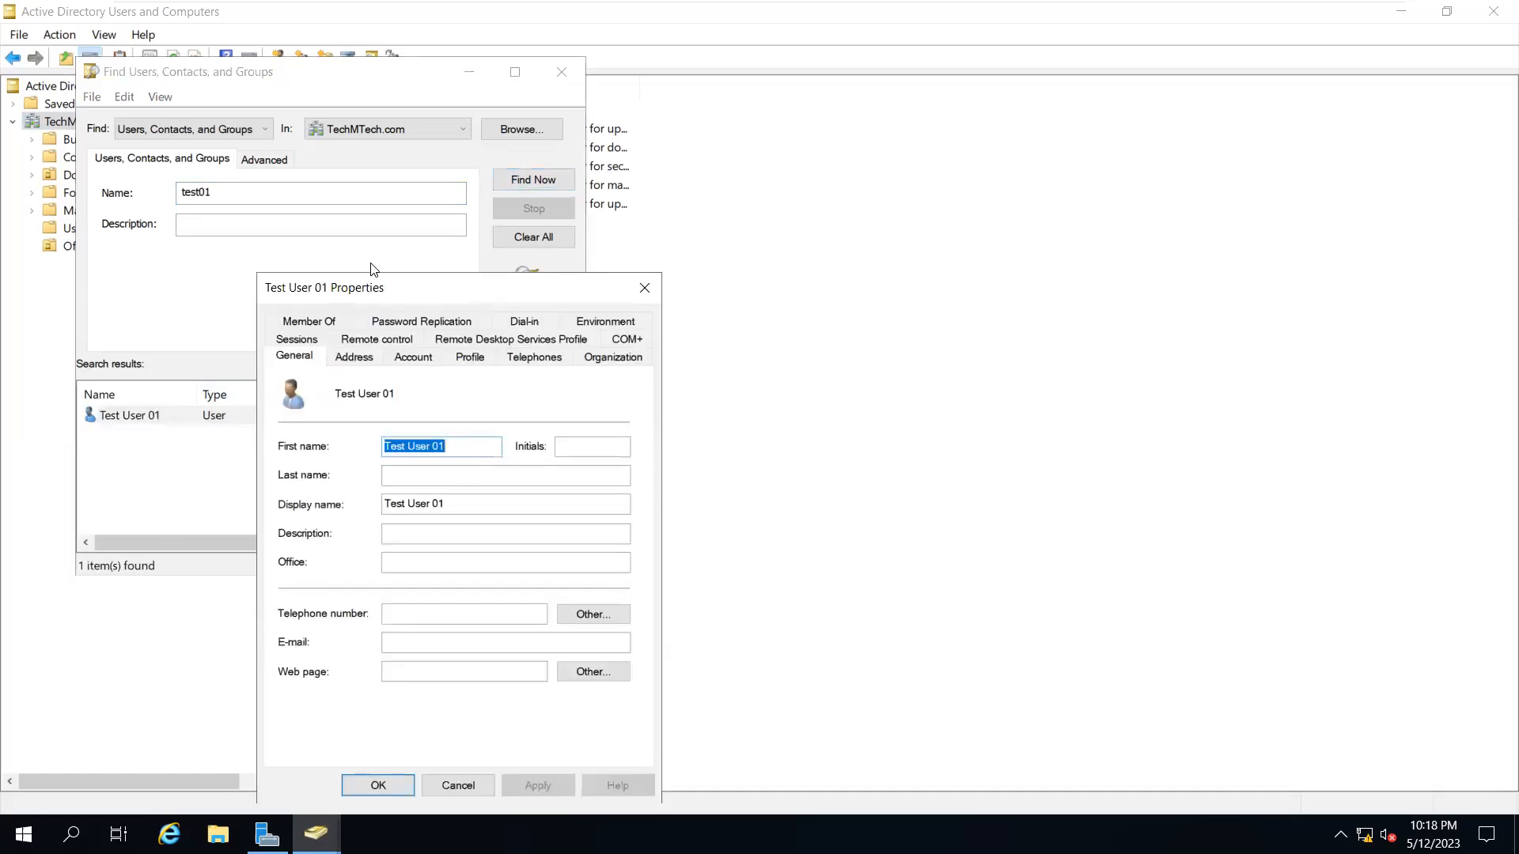
{"action": "left_click_drag", "start_coordinate": [387, 291], "coordinate": [602, 208]}
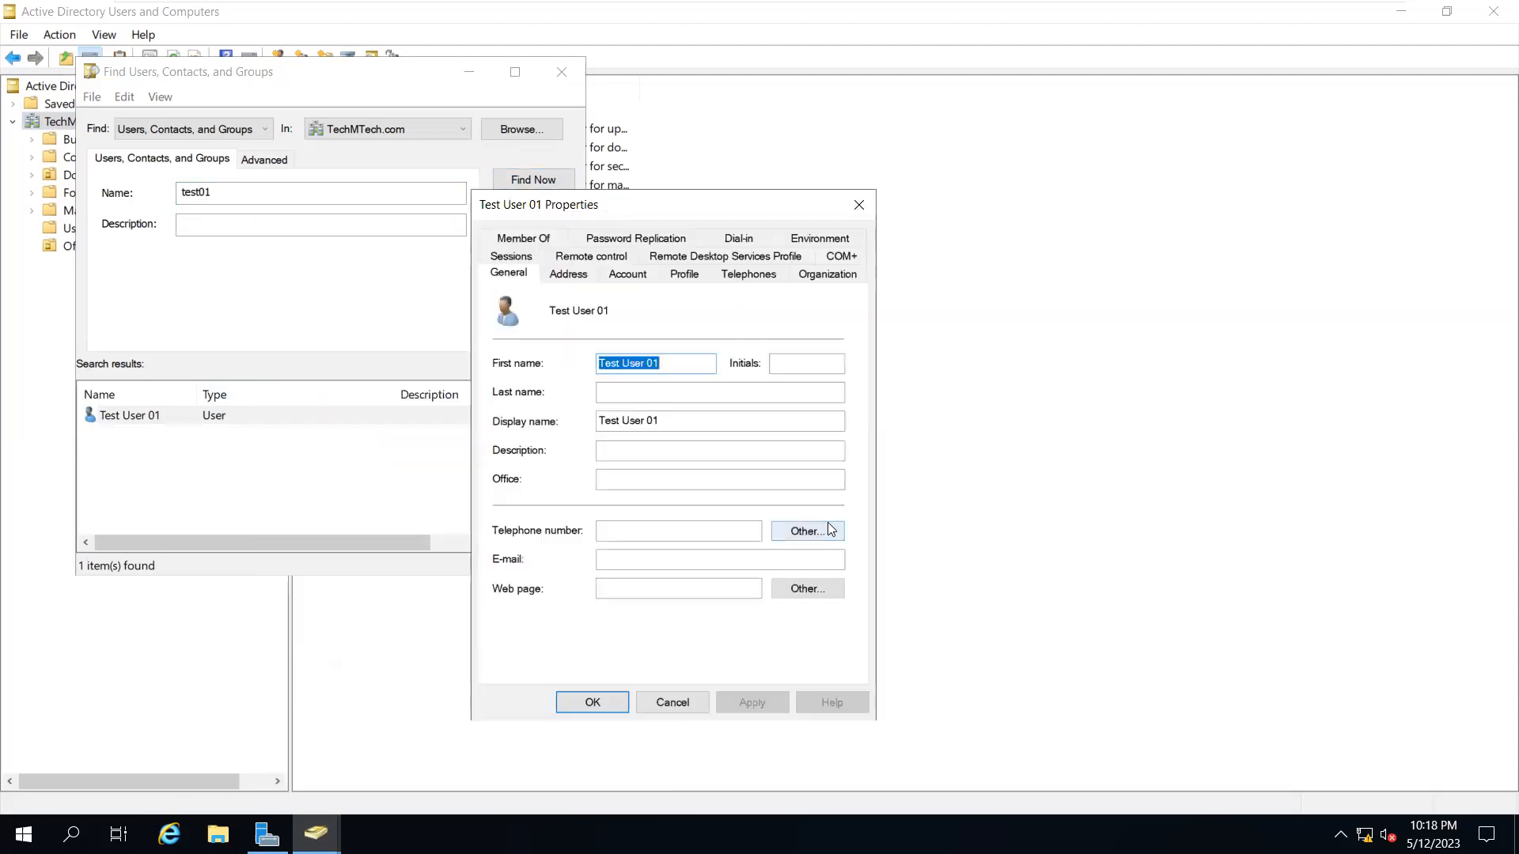
{"action": "left_click", "coordinate": [672, 702]}
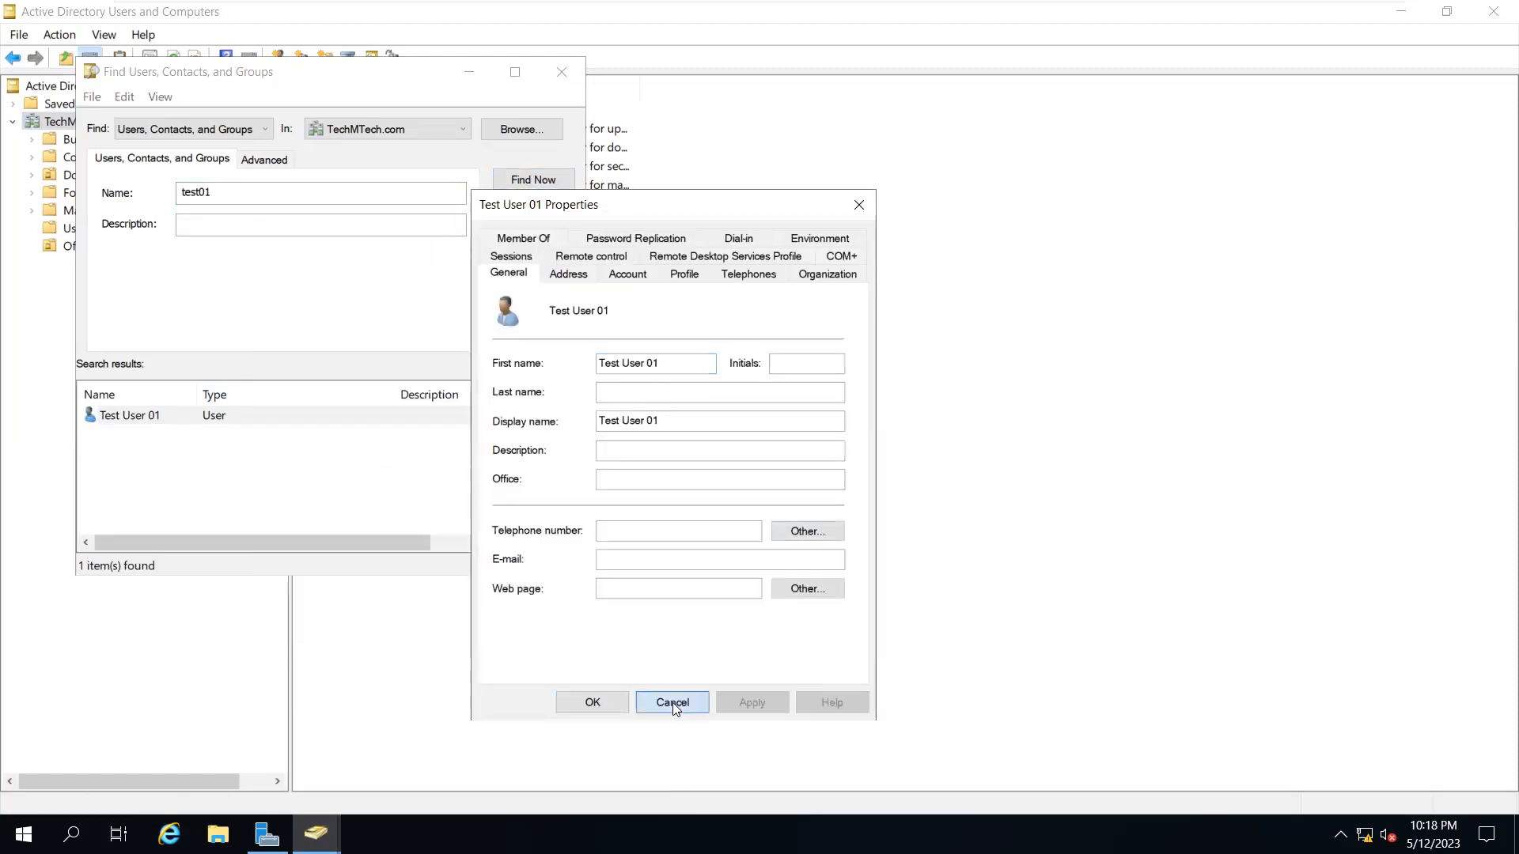
{"action": "right_click", "coordinate": [166, 416]}
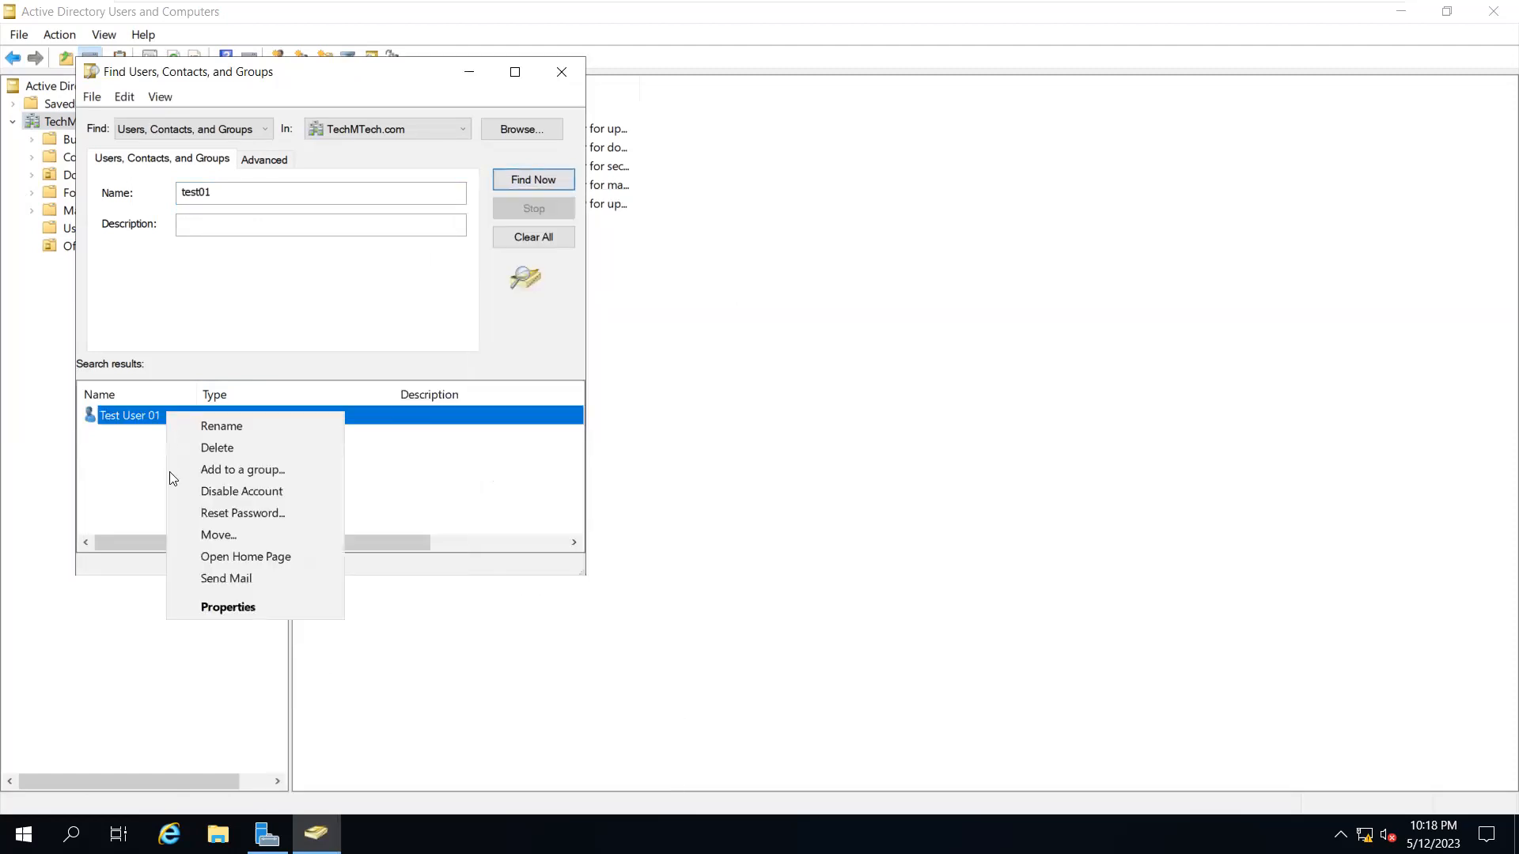
Enter and confirm a new password in Test User 01's Reset Password dialog
{"action": "left_click", "coordinate": [253, 512]}
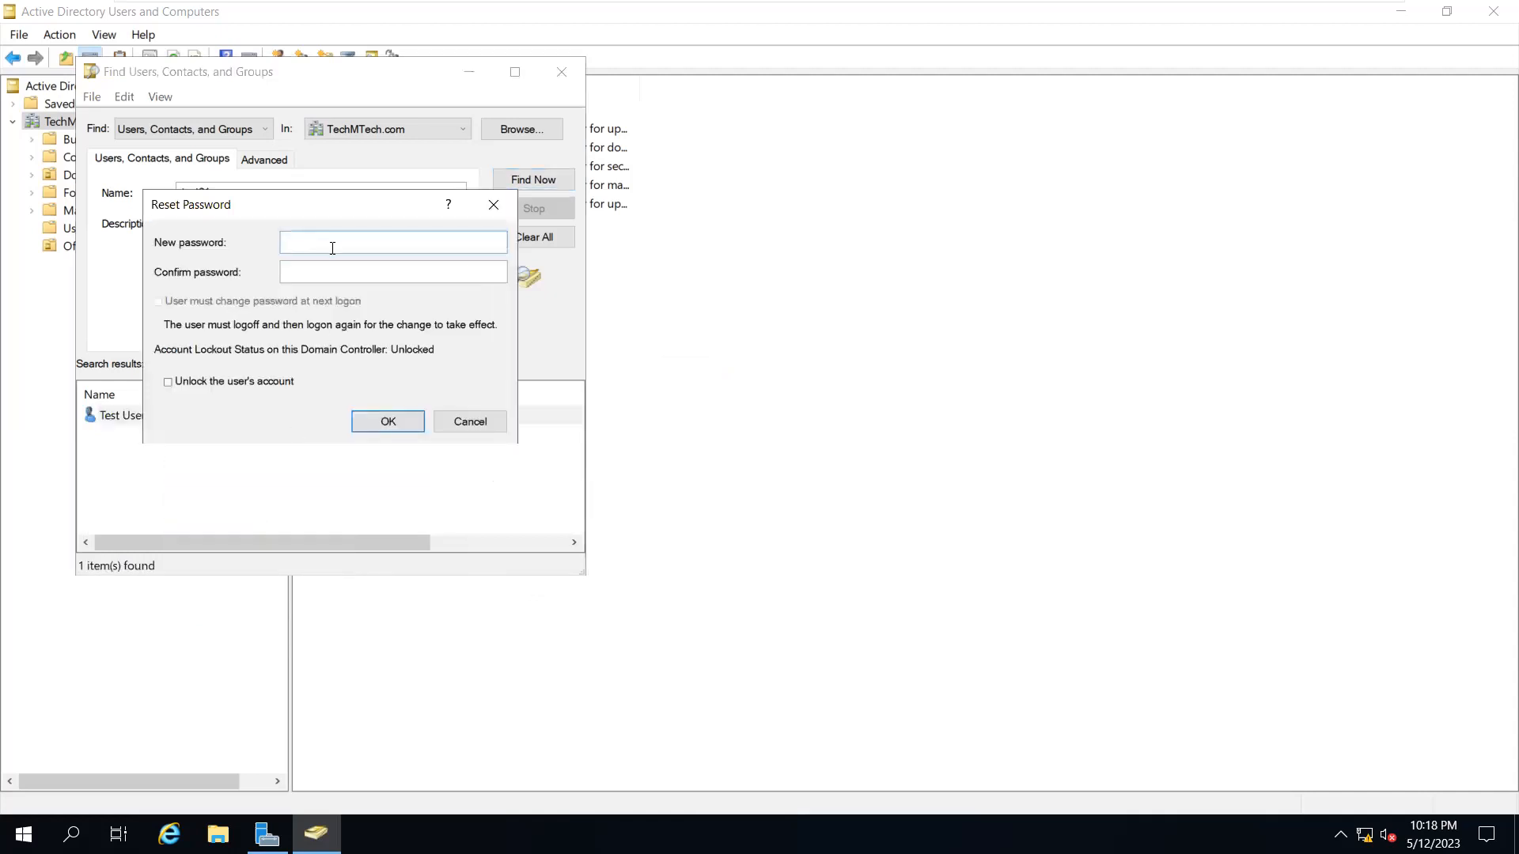
{"action": "type", "text": "P@ssw0rd123"}
{"action": "key", "text": "Tab"}
{"action": "type", "text": "P@ssw0rd123"}
{"action": "double_click", "coordinate": [340, 242]}
{"action": "key", "text": "BackSpace"}
{"action": "type", "text": "•••••••••"}
{"action": "key", "text": "Tab"}
{"action": "type", "text": "•••••••••"}
Cancel the password reset and close the Find Users window
{"action": "double_click", "coordinate": [321, 266]}
{"action": "double_click", "coordinate": [321, 244]}
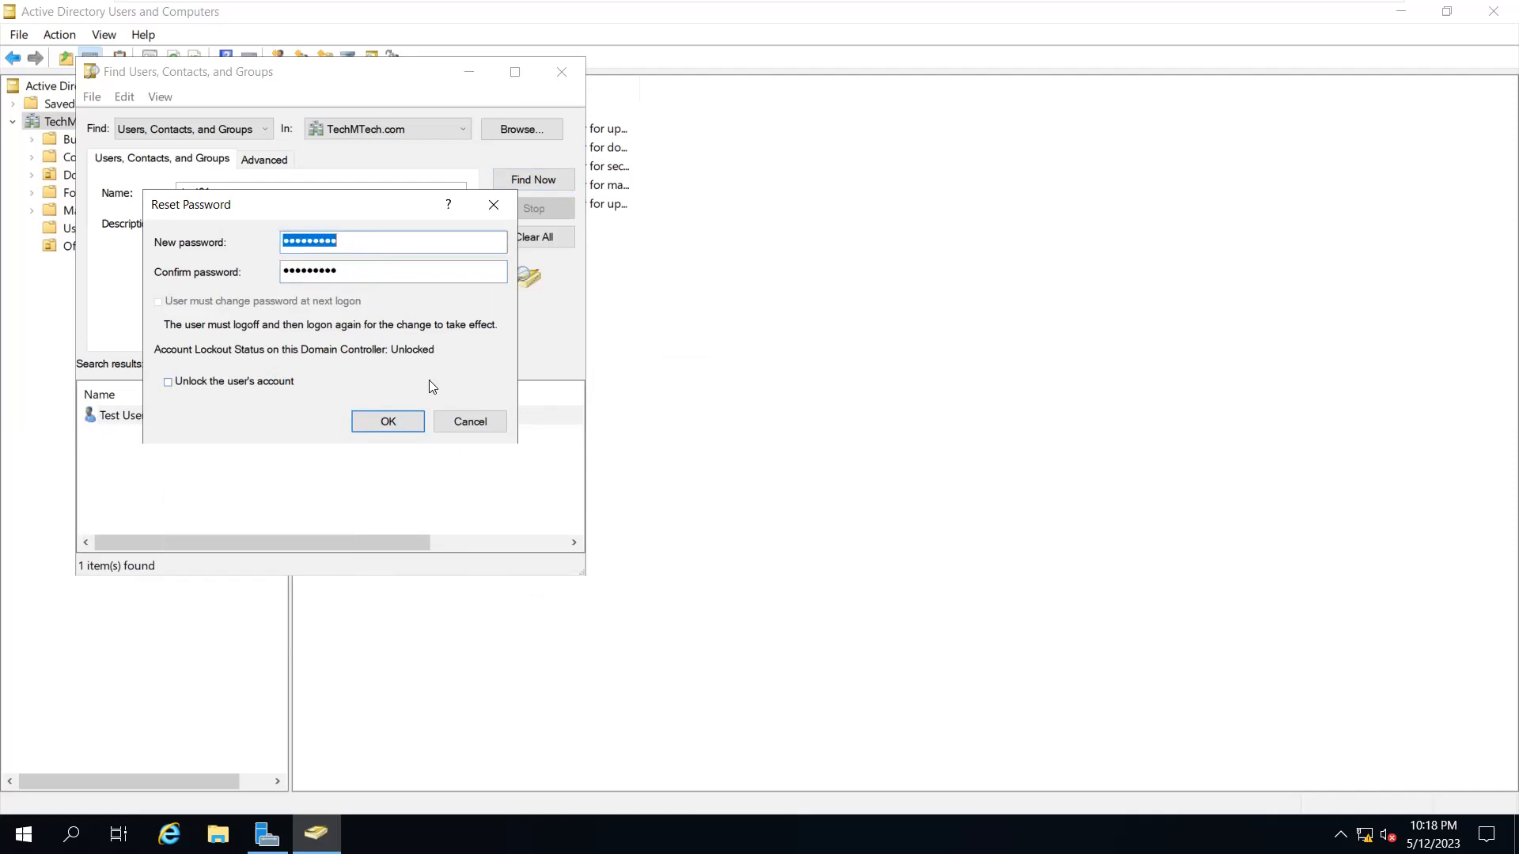
{"action": "left_click", "coordinate": [459, 419]}
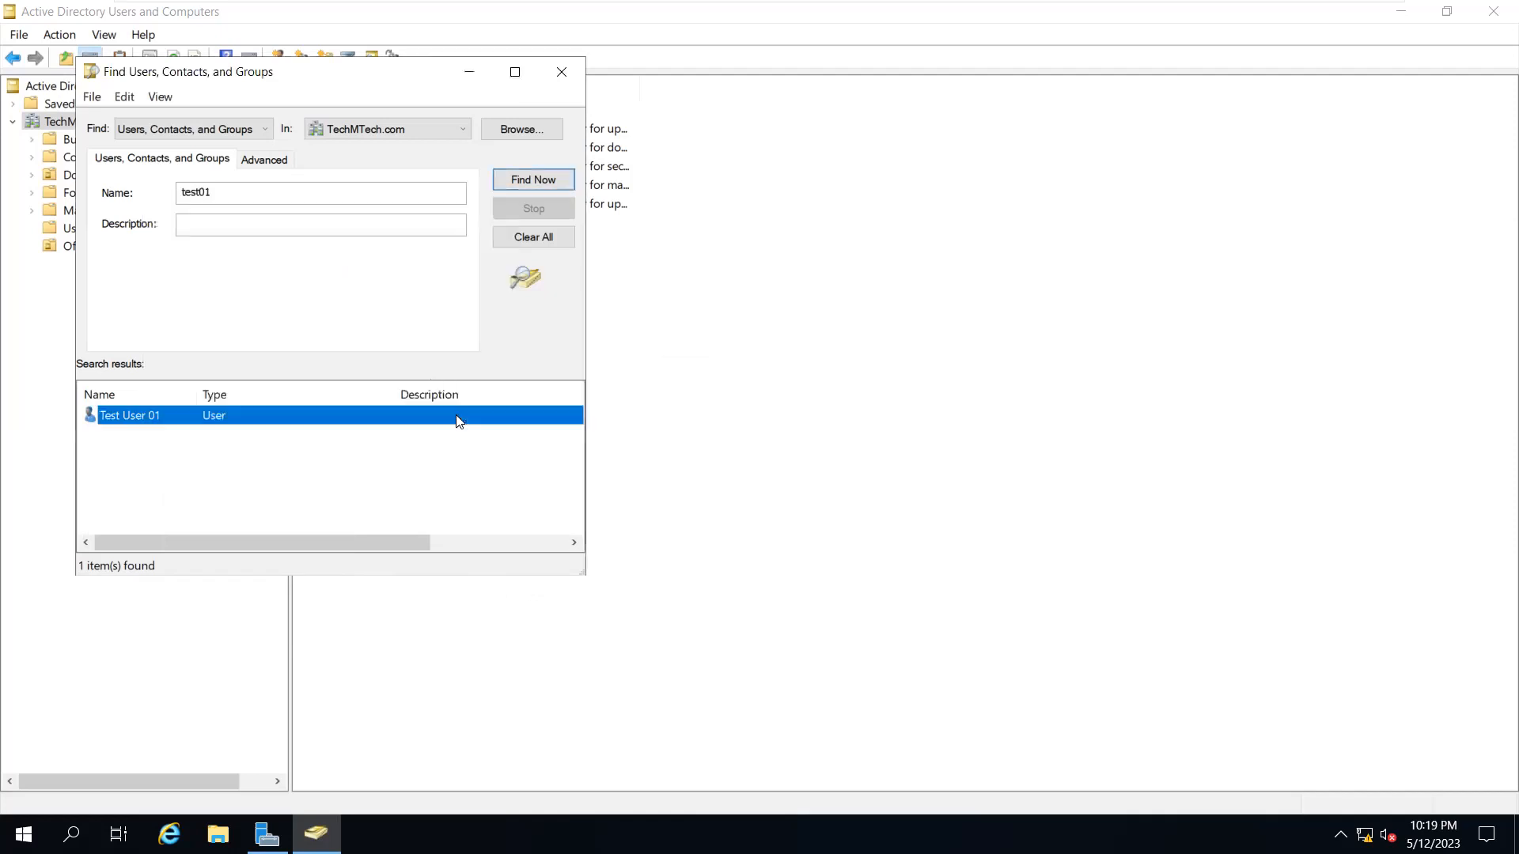
{"action": "left_click", "coordinate": [558, 72]}
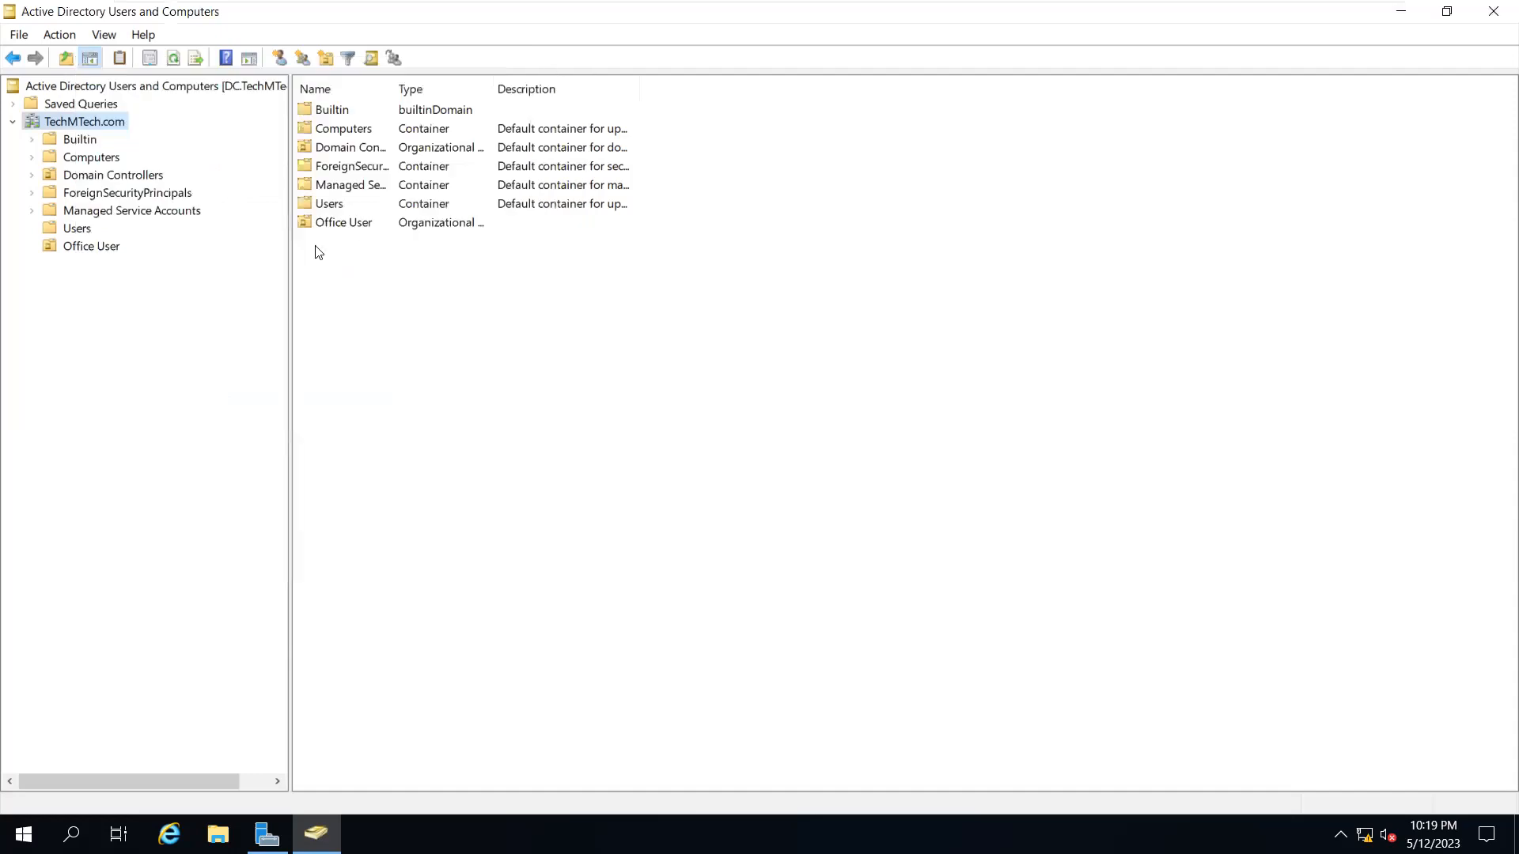
Switch to Office User and select all its test users
{"action": "left_click", "coordinate": [83, 157]}
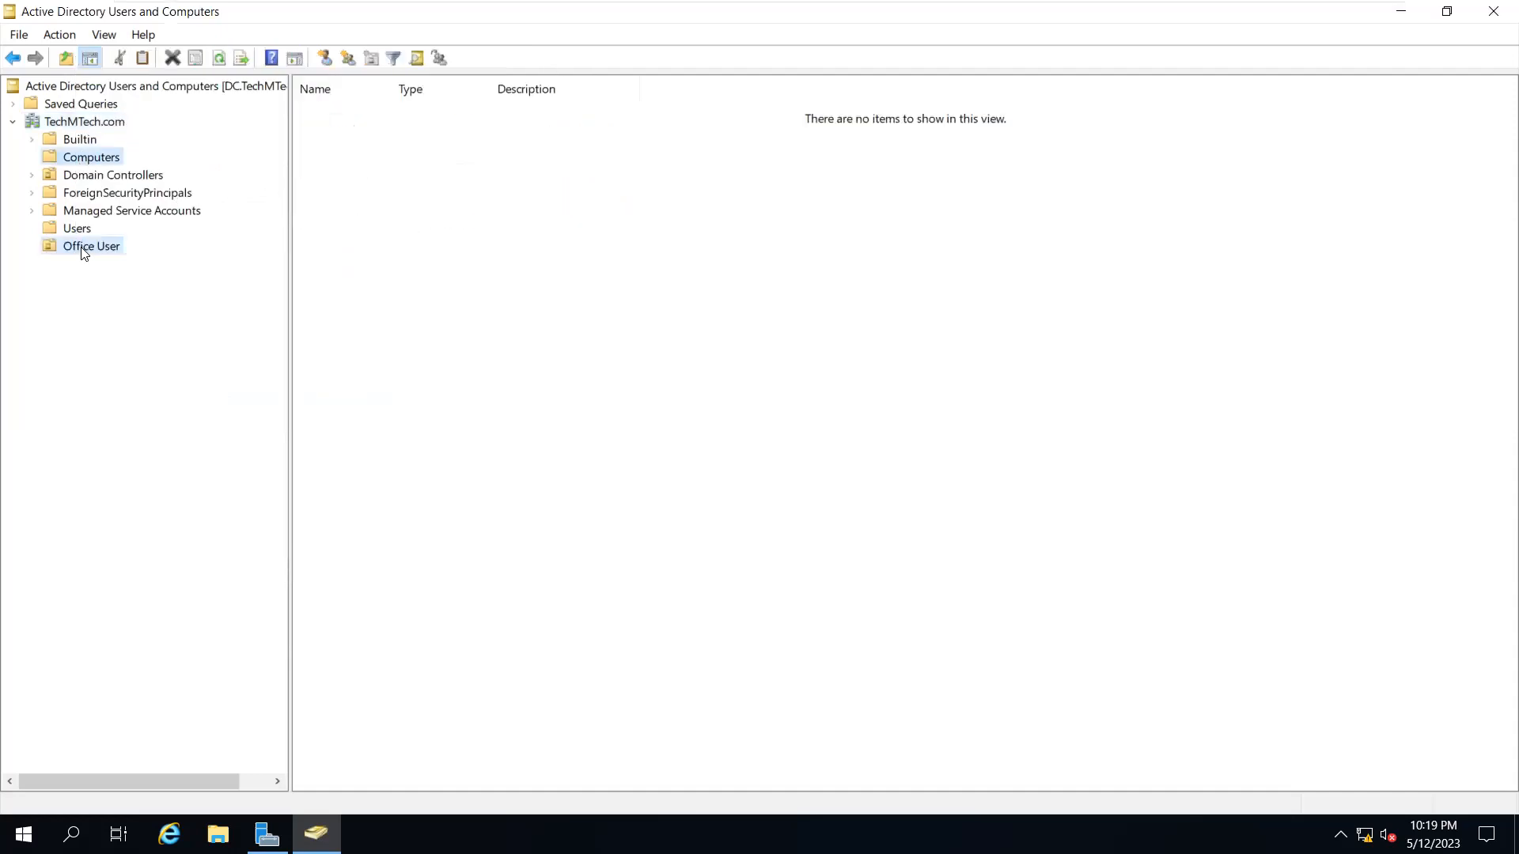
{"action": "left_click", "coordinate": [84, 250]}
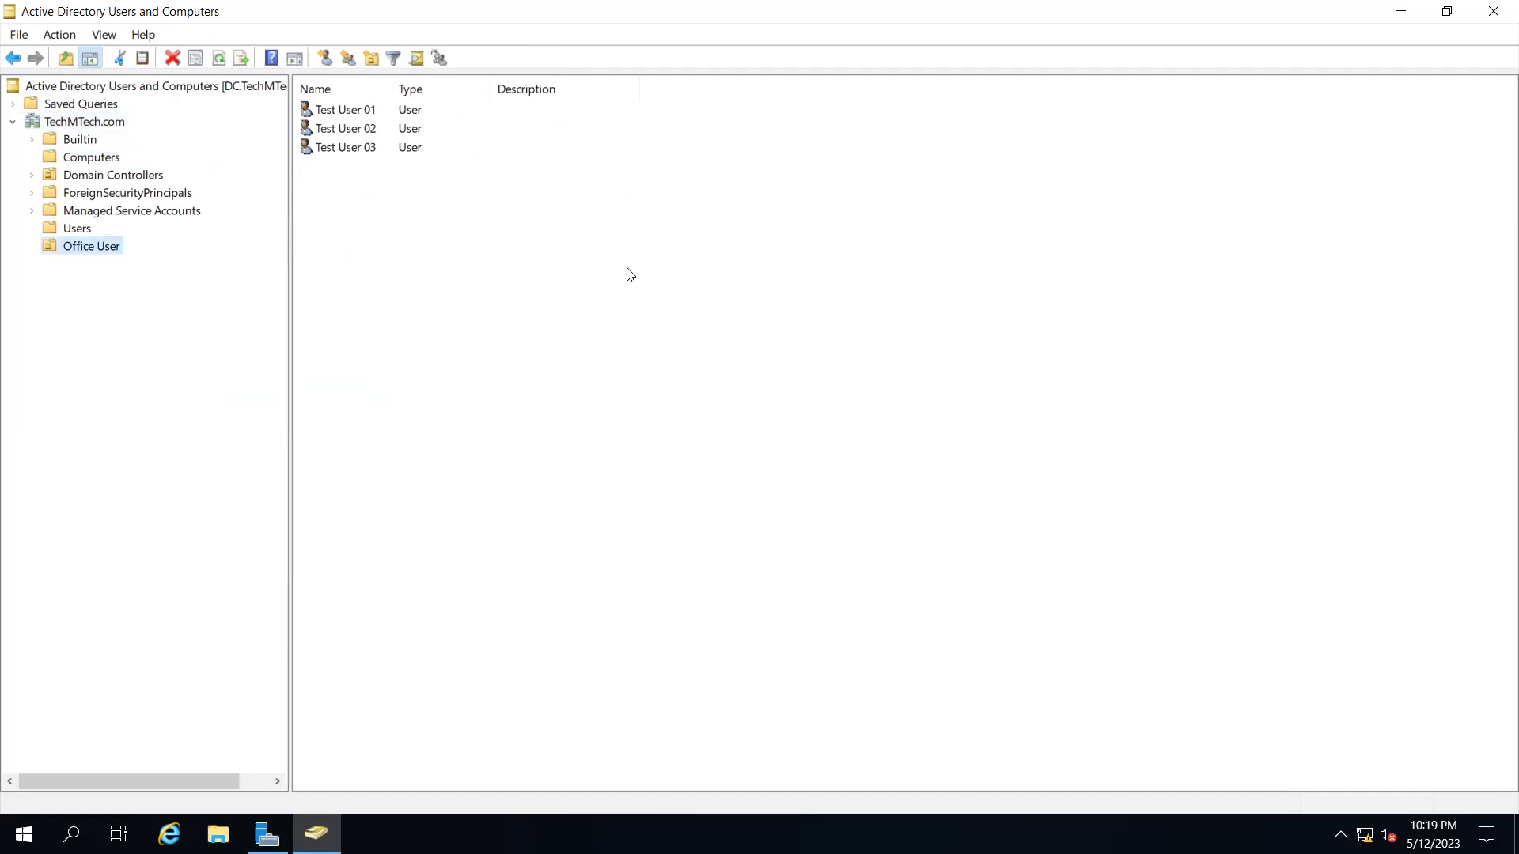
{"action": "left_click", "coordinate": [332, 112]}
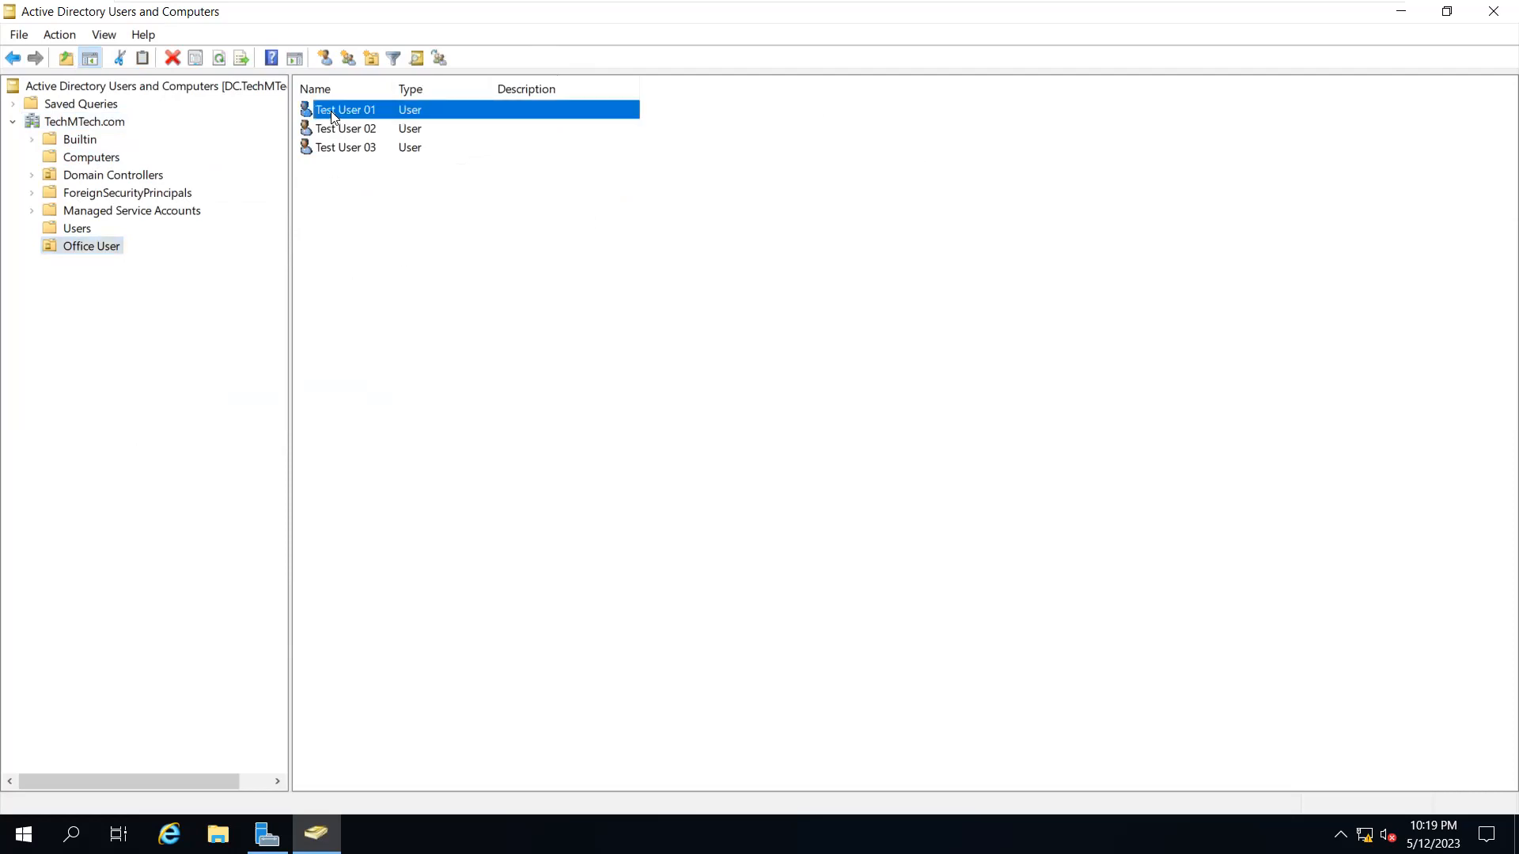
{"action": "key", "text": "ctrl+a"}
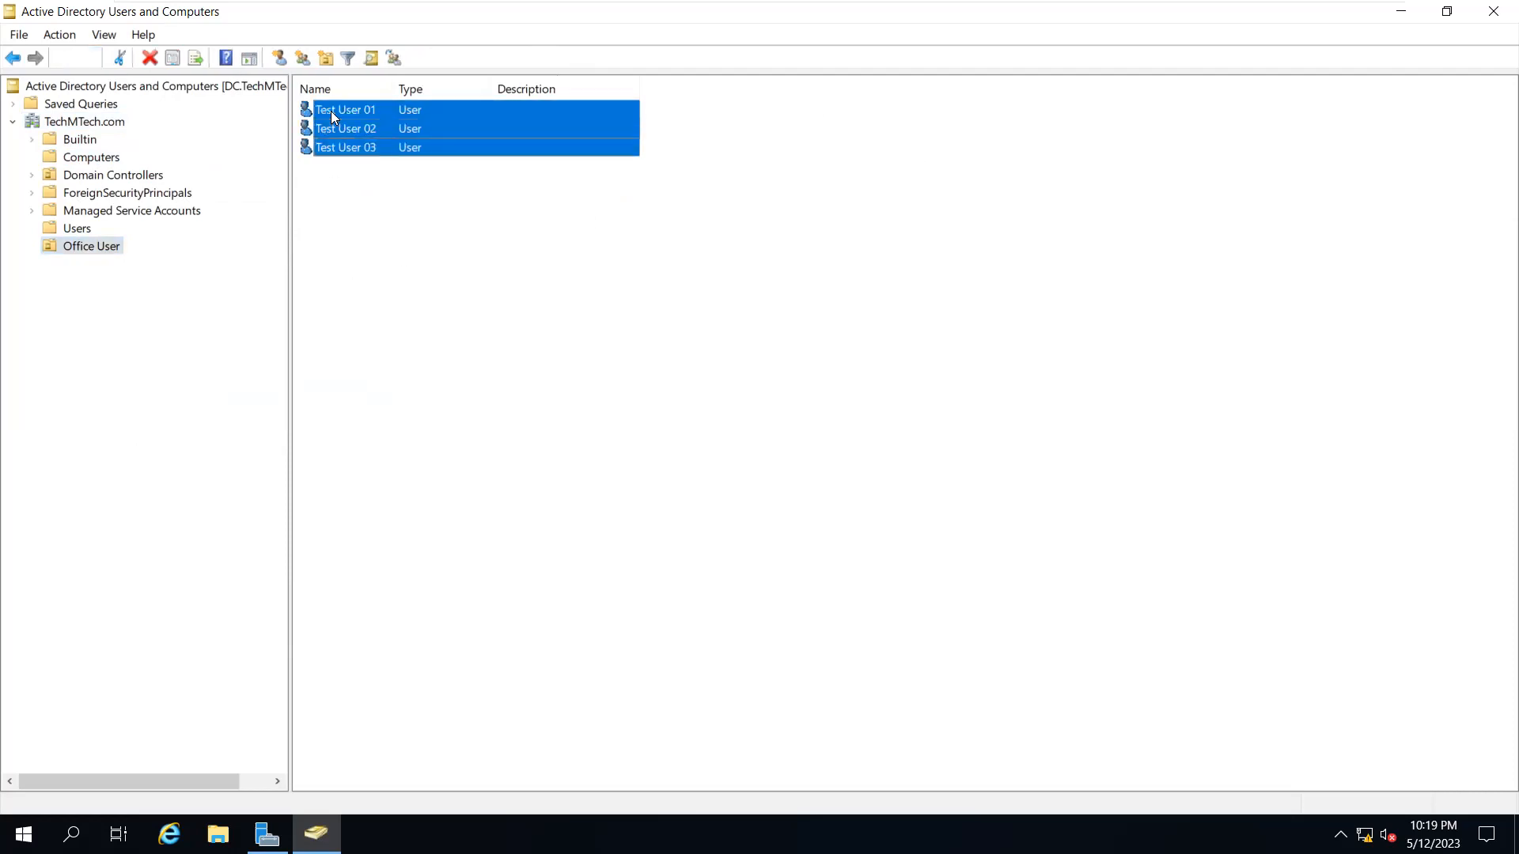
Check Test User 01, 02 and 03 in Office User individually, then minimize the console
{"action": "left_click", "coordinate": [78, 156]}
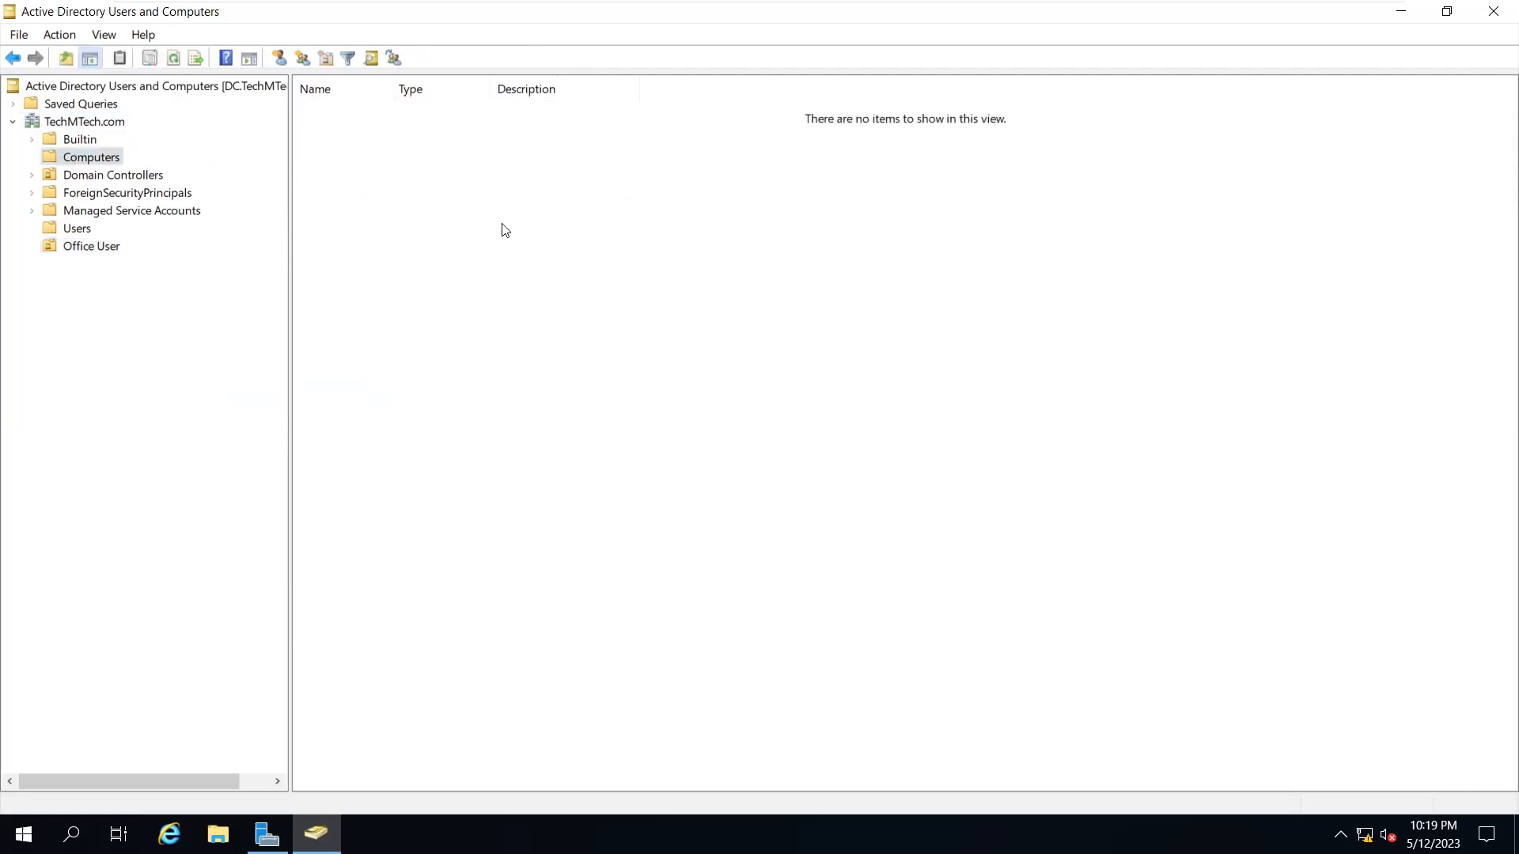
{"action": "left_click", "coordinate": [85, 248]}
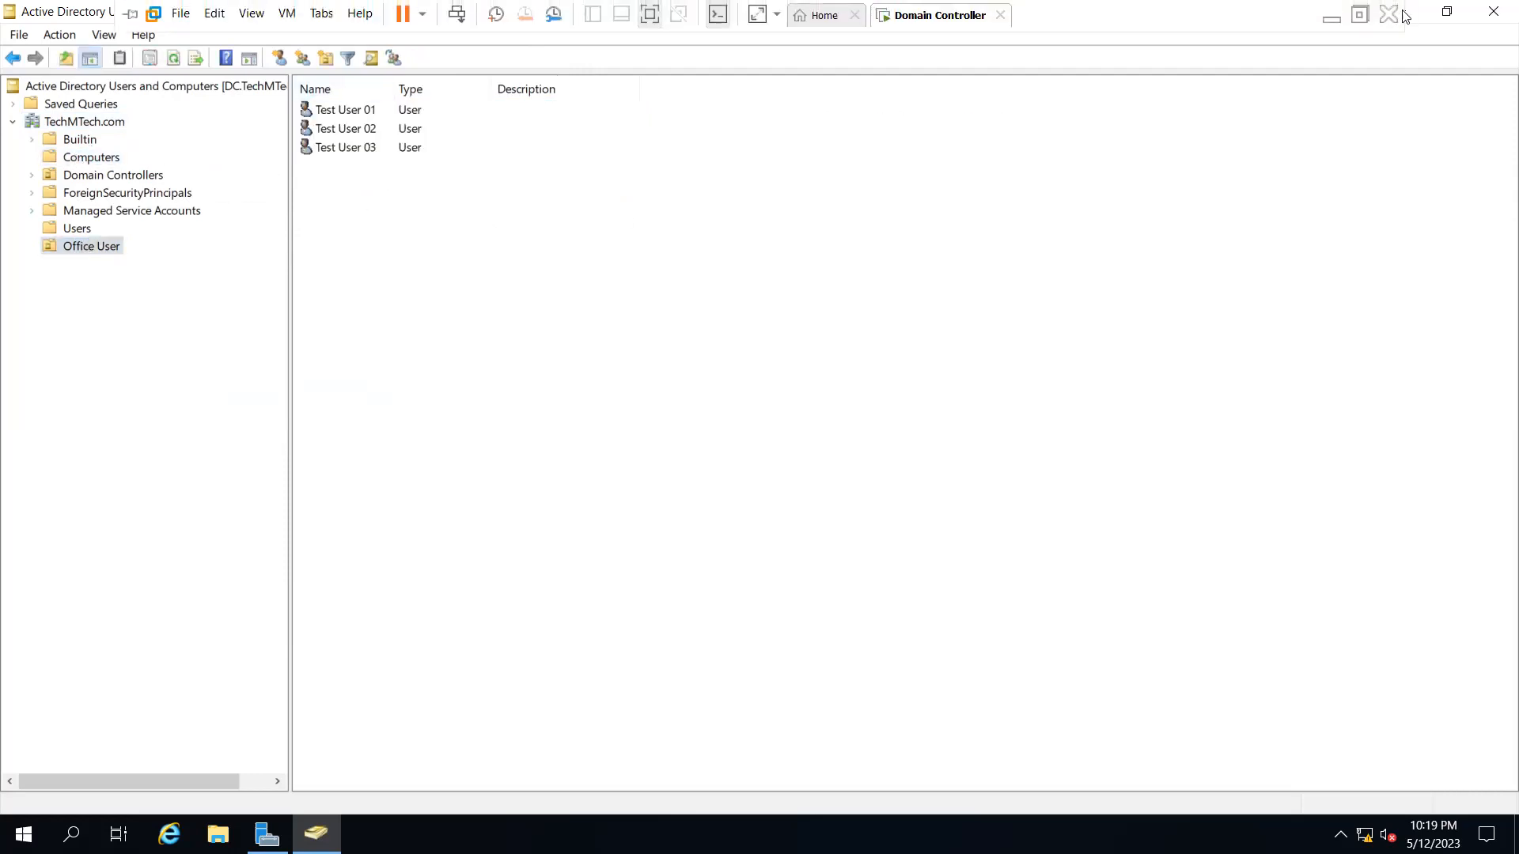
{"action": "left_click", "coordinate": [334, 116]}
{"action": "left_click", "coordinate": [339, 130]}
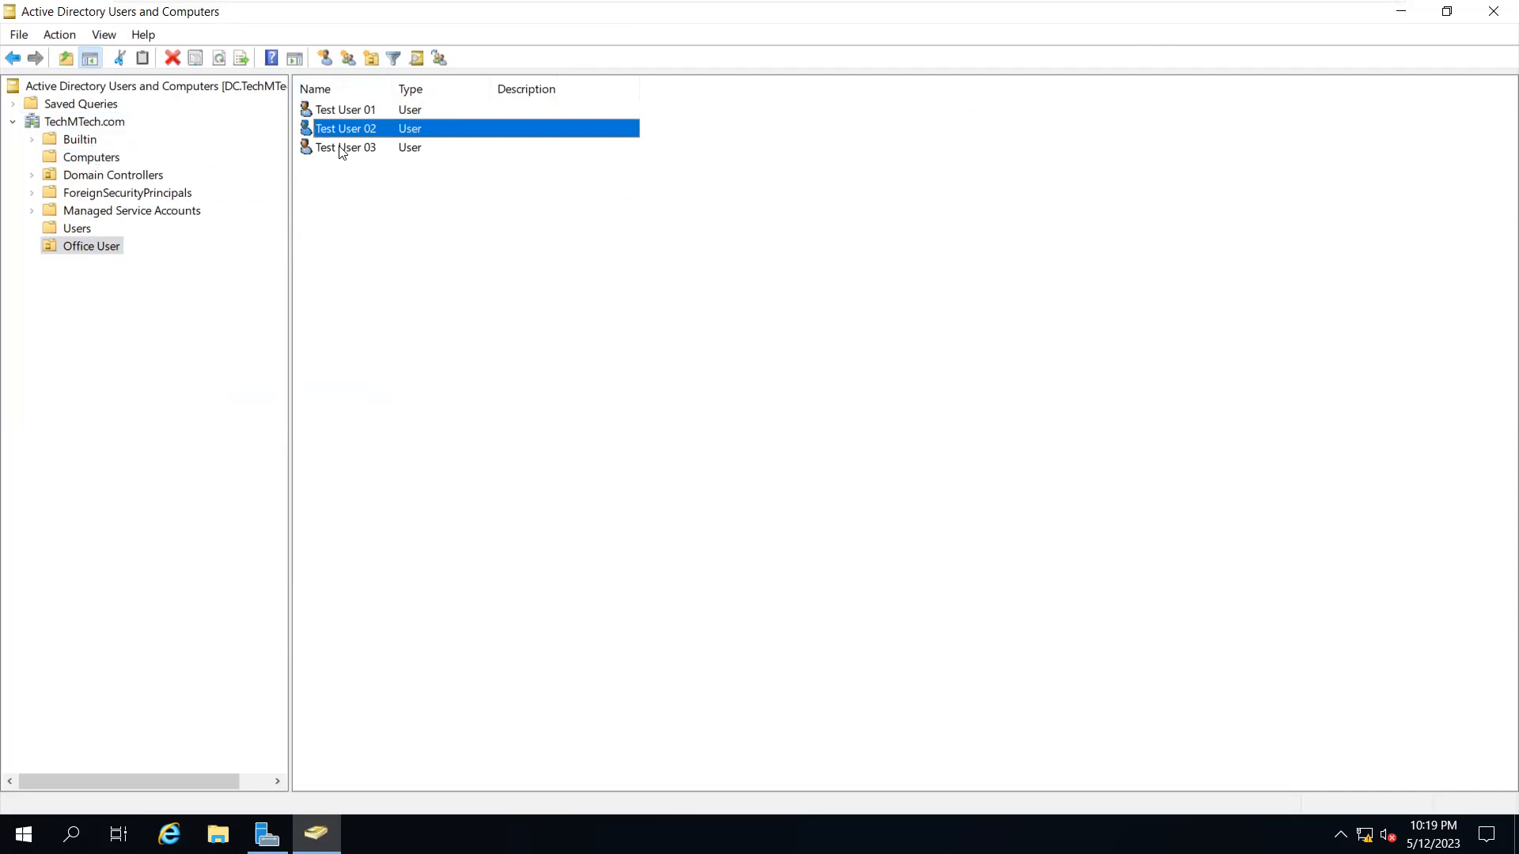
{"action": "left_click", "coordinate": [341, 149]}
{"action": "left_click", "coordinate": [333, 111]}
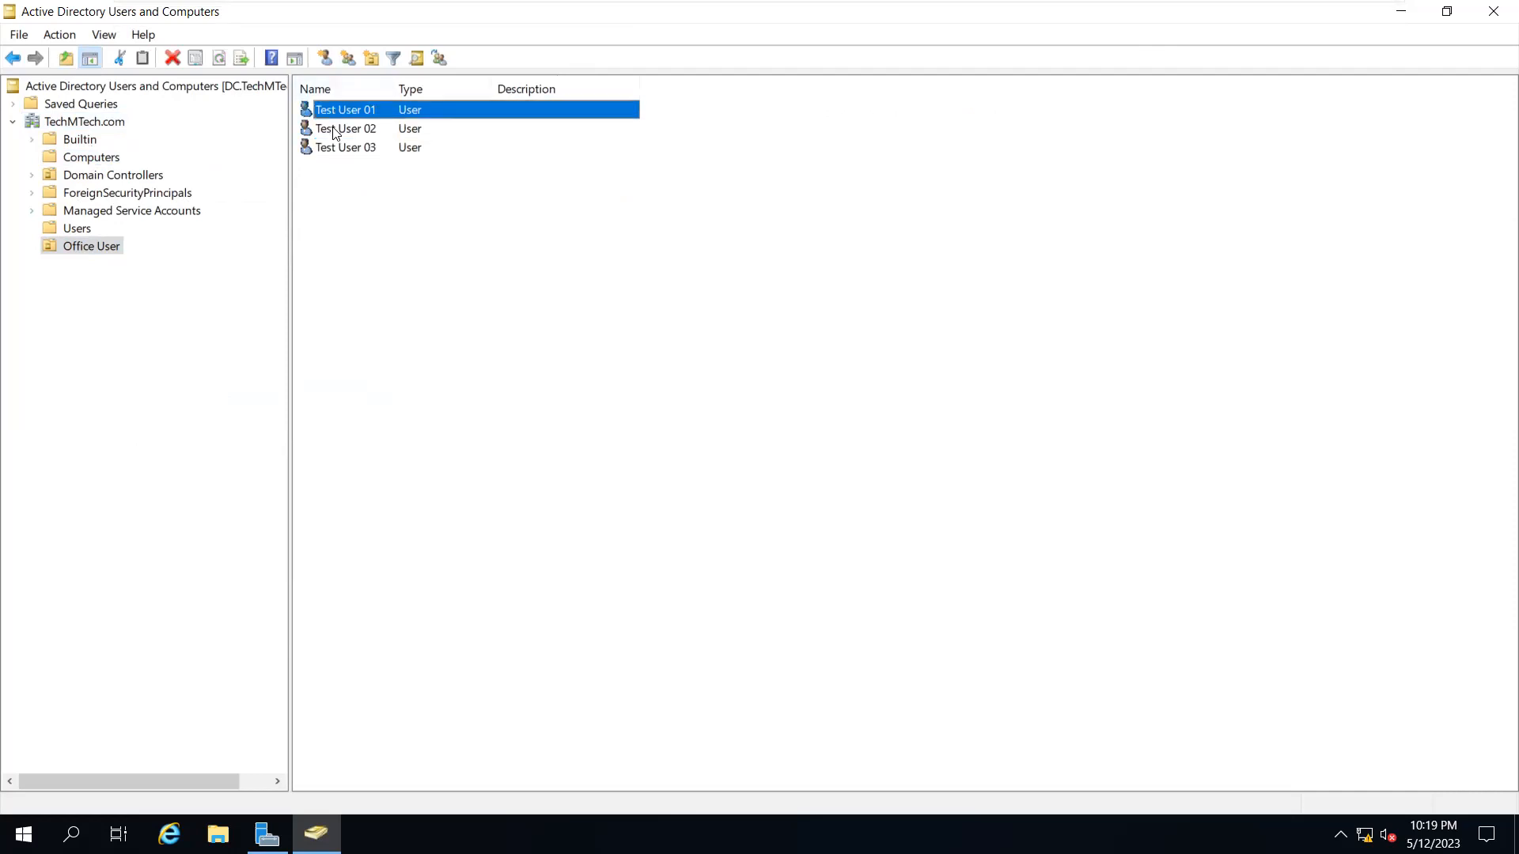
{"action": "left_click", "coordinate": [335, 133]}
{"action": "left_click", "coordinate": [337, 150]}
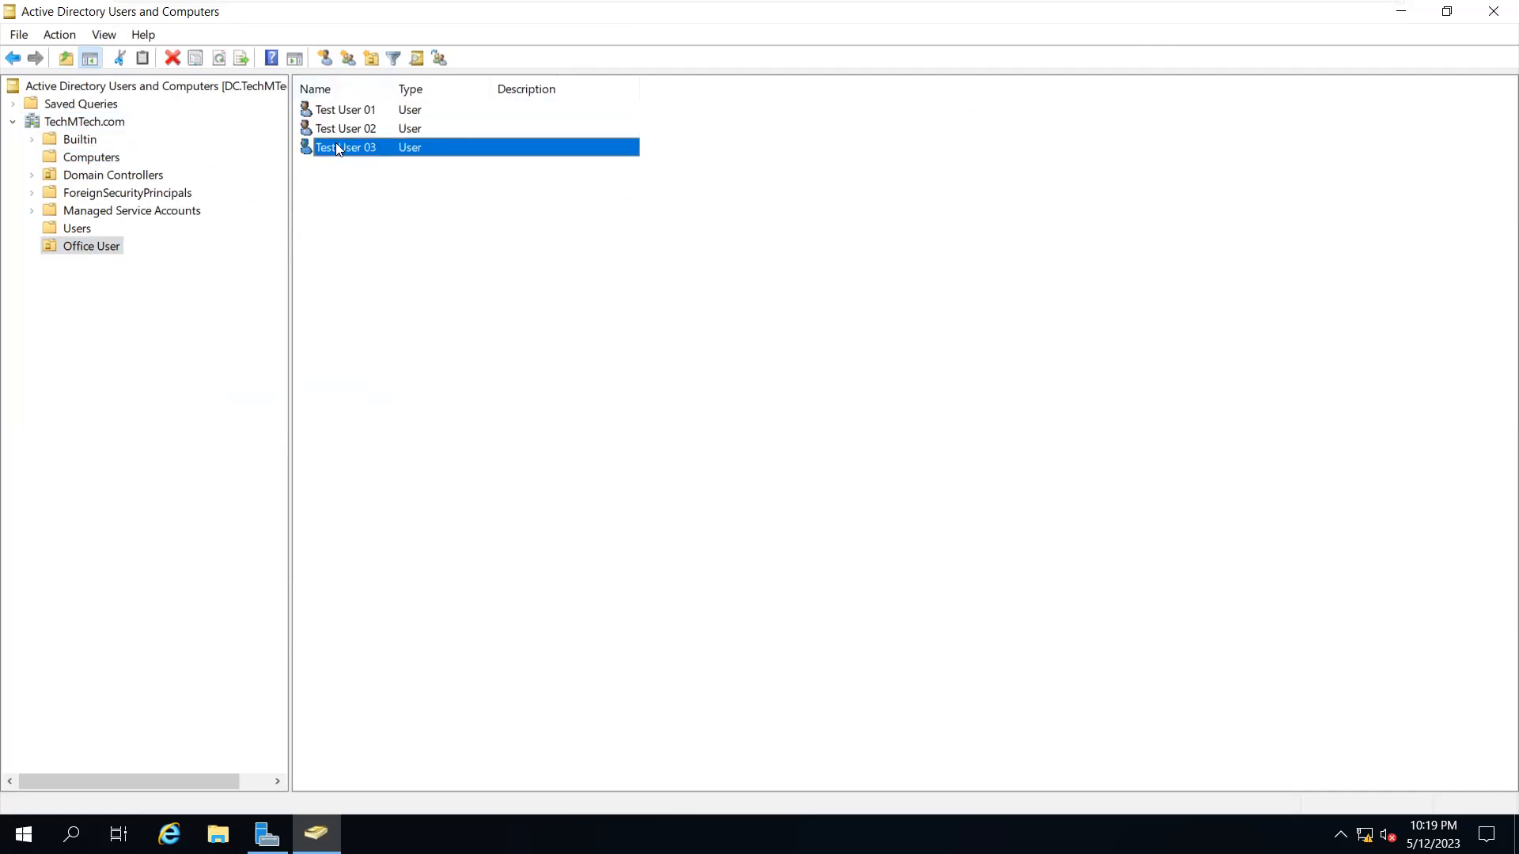
{"action": "left_click", "coordinate": [1405, 17]}
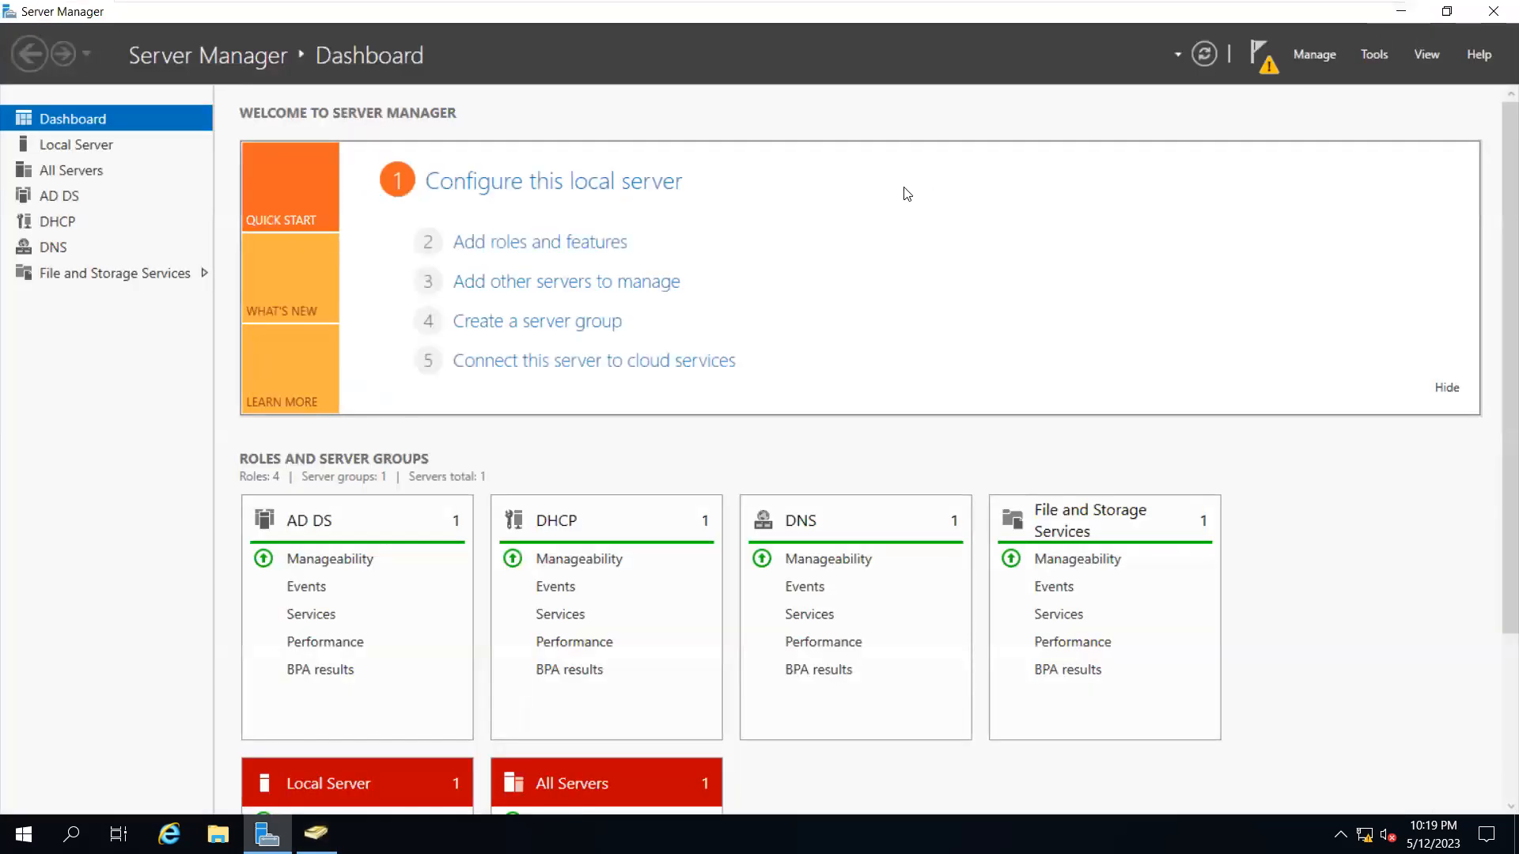
Glance at VMware's Home page, then view Local Server properties and return to the Dashboard
{"action": "mouse_move", "coordinate": [1079, 7]}
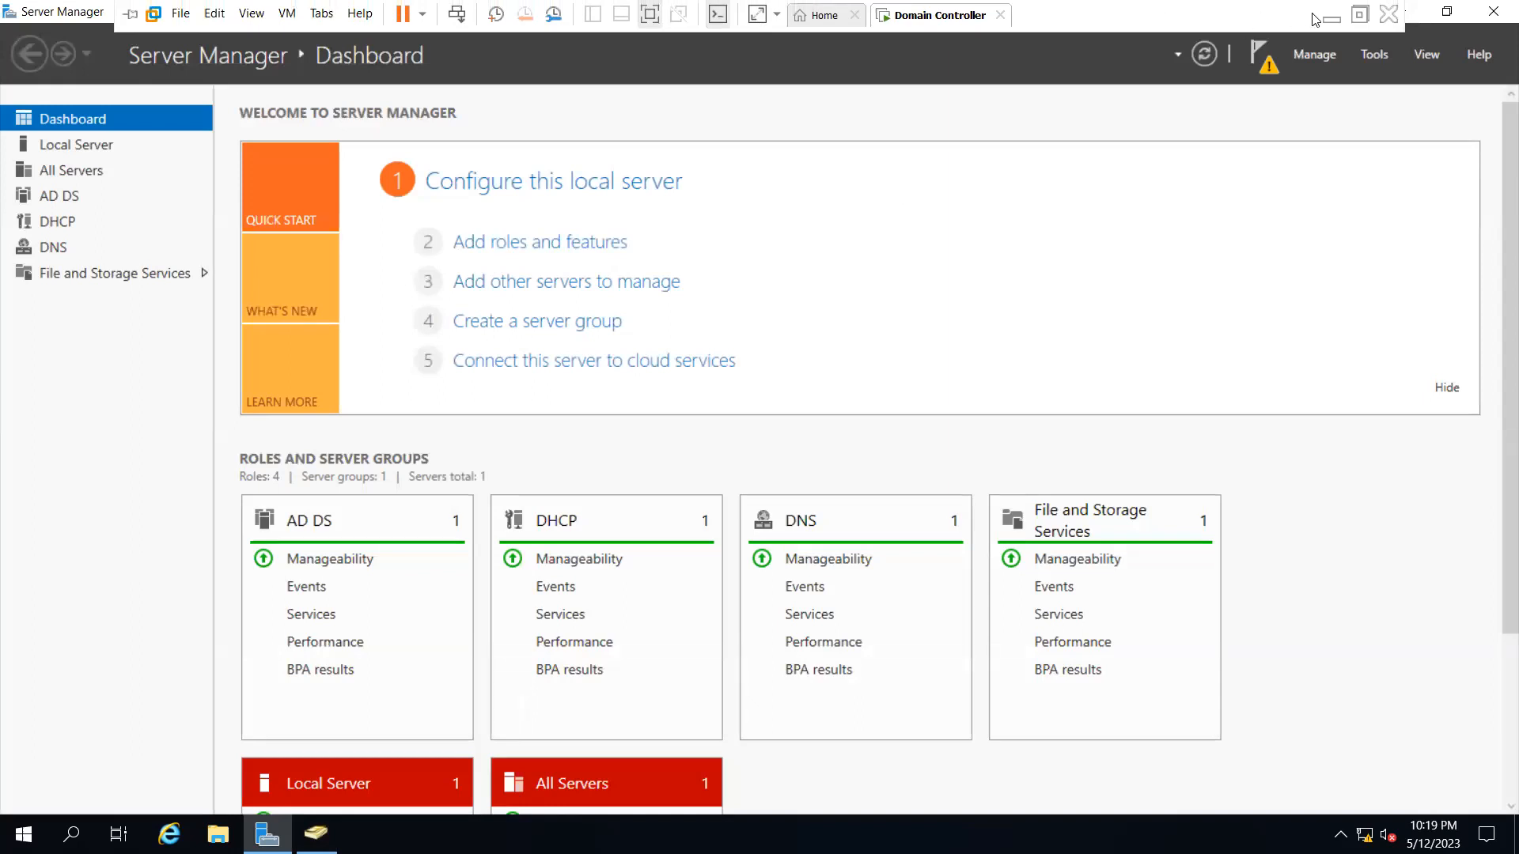
{"action": "left_click", "coordinate": [827, 16]}
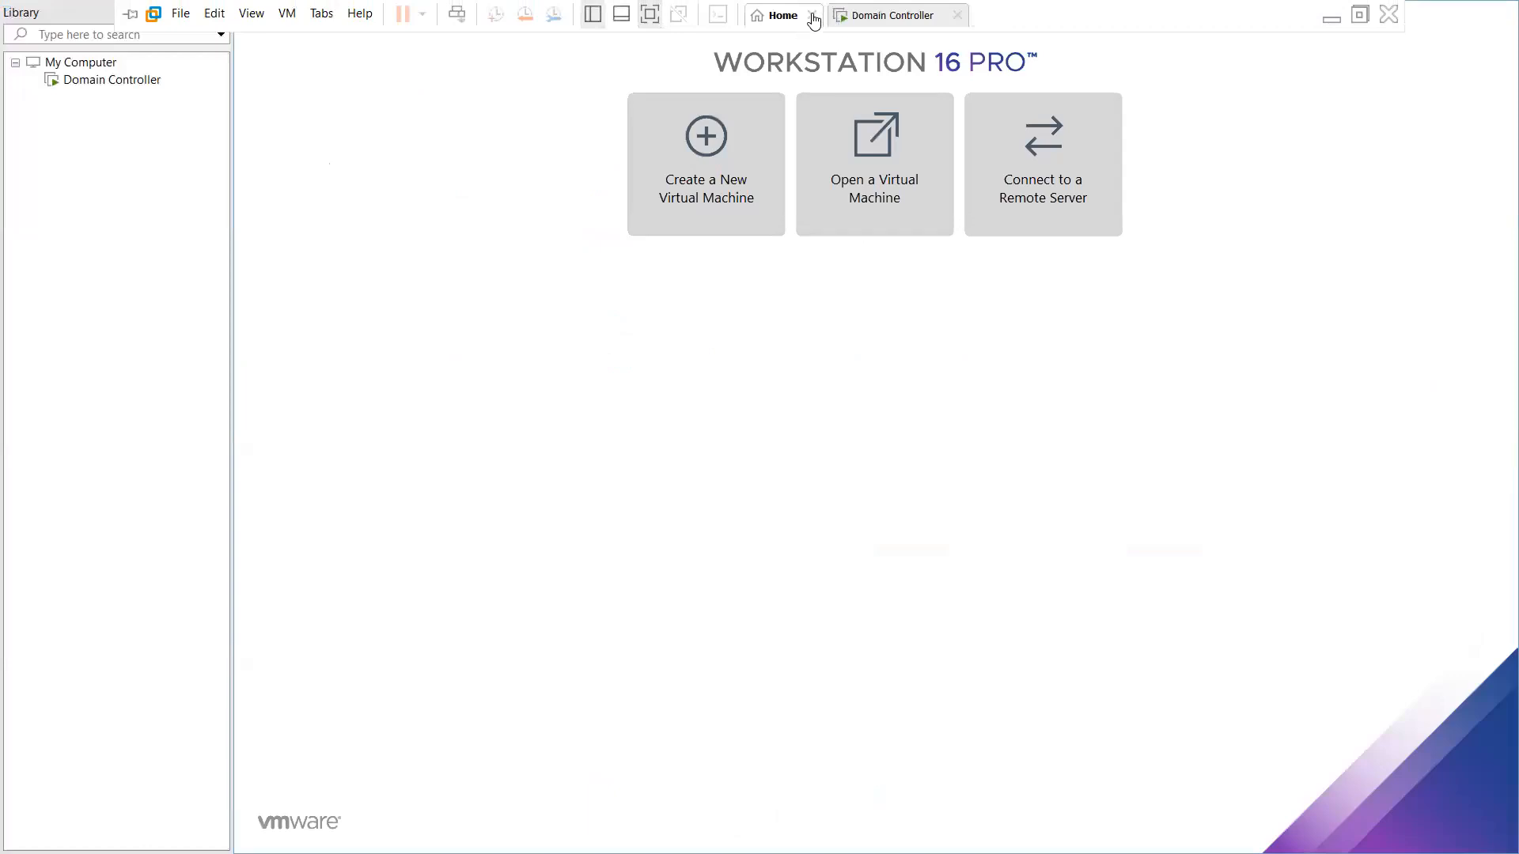
{"action": "left_click", "coordinate": [812, 16]}
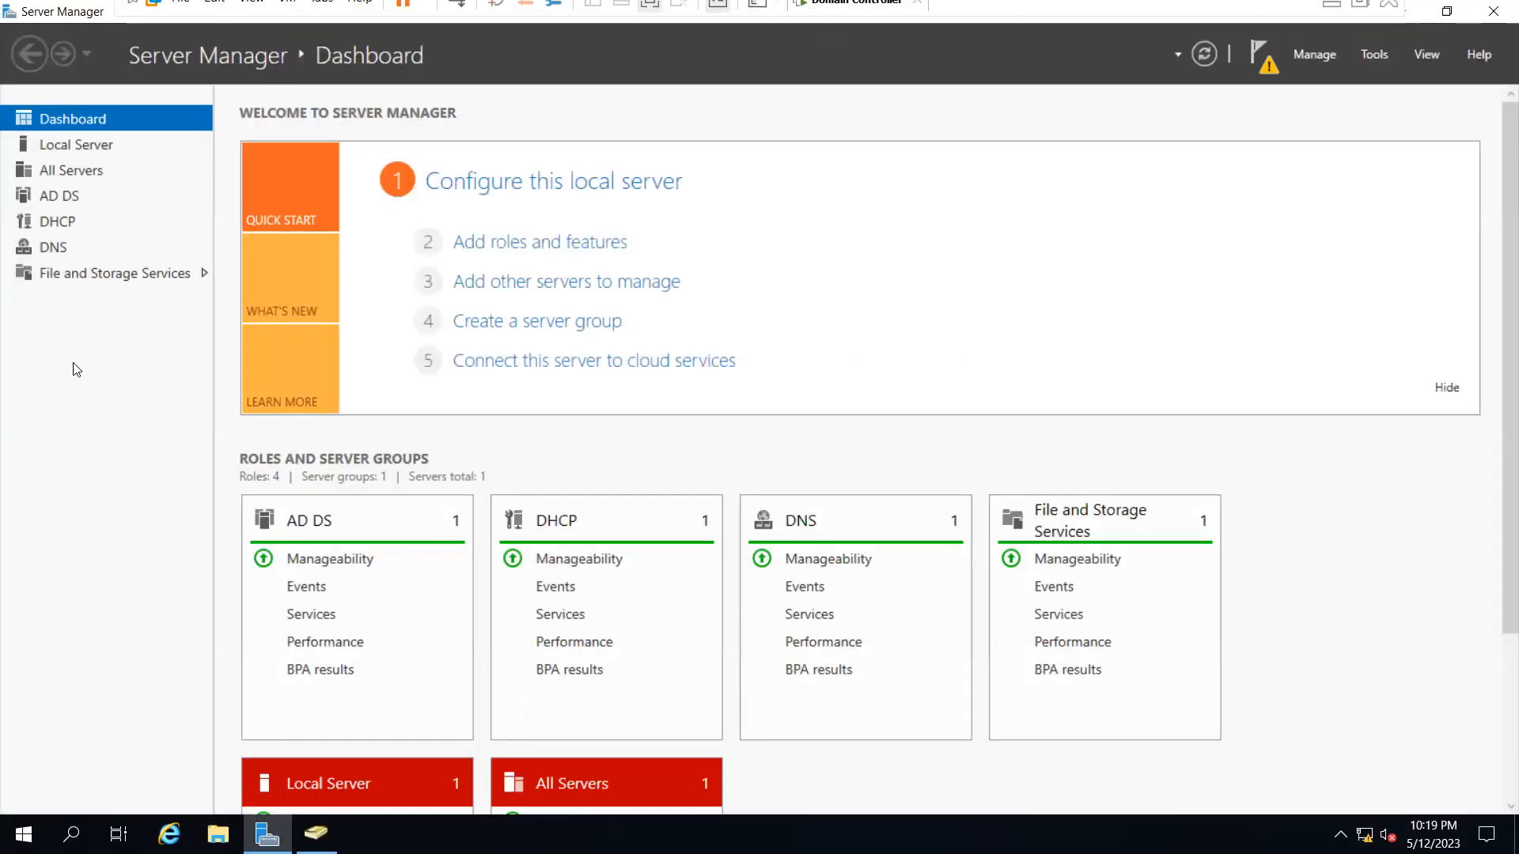
{"action": "left_click", "coordinate": [80, 150]}
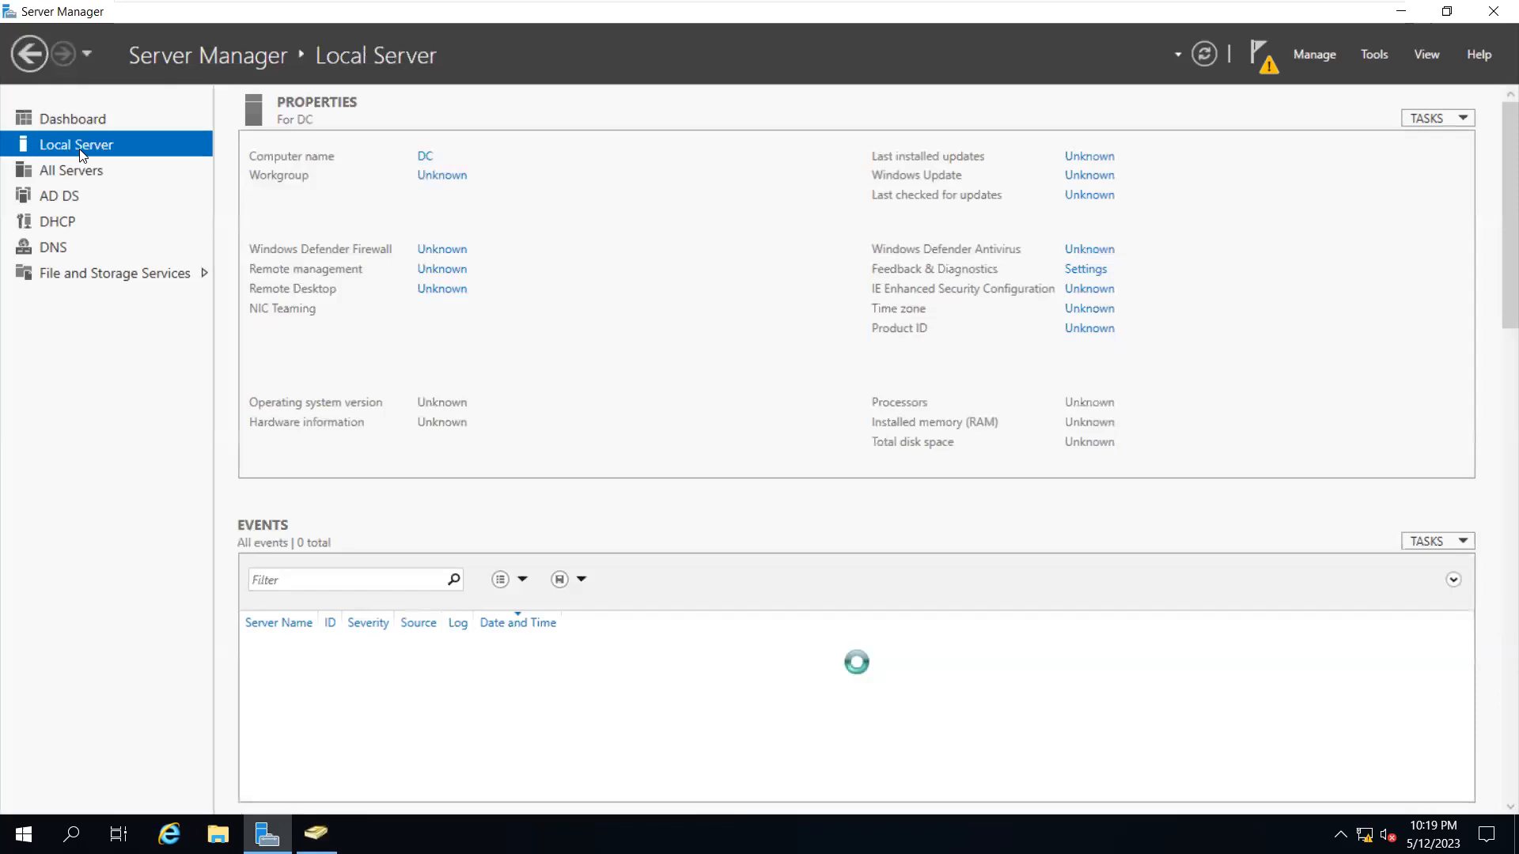
{"action": "left_click", "coordinate": [79, 123]}
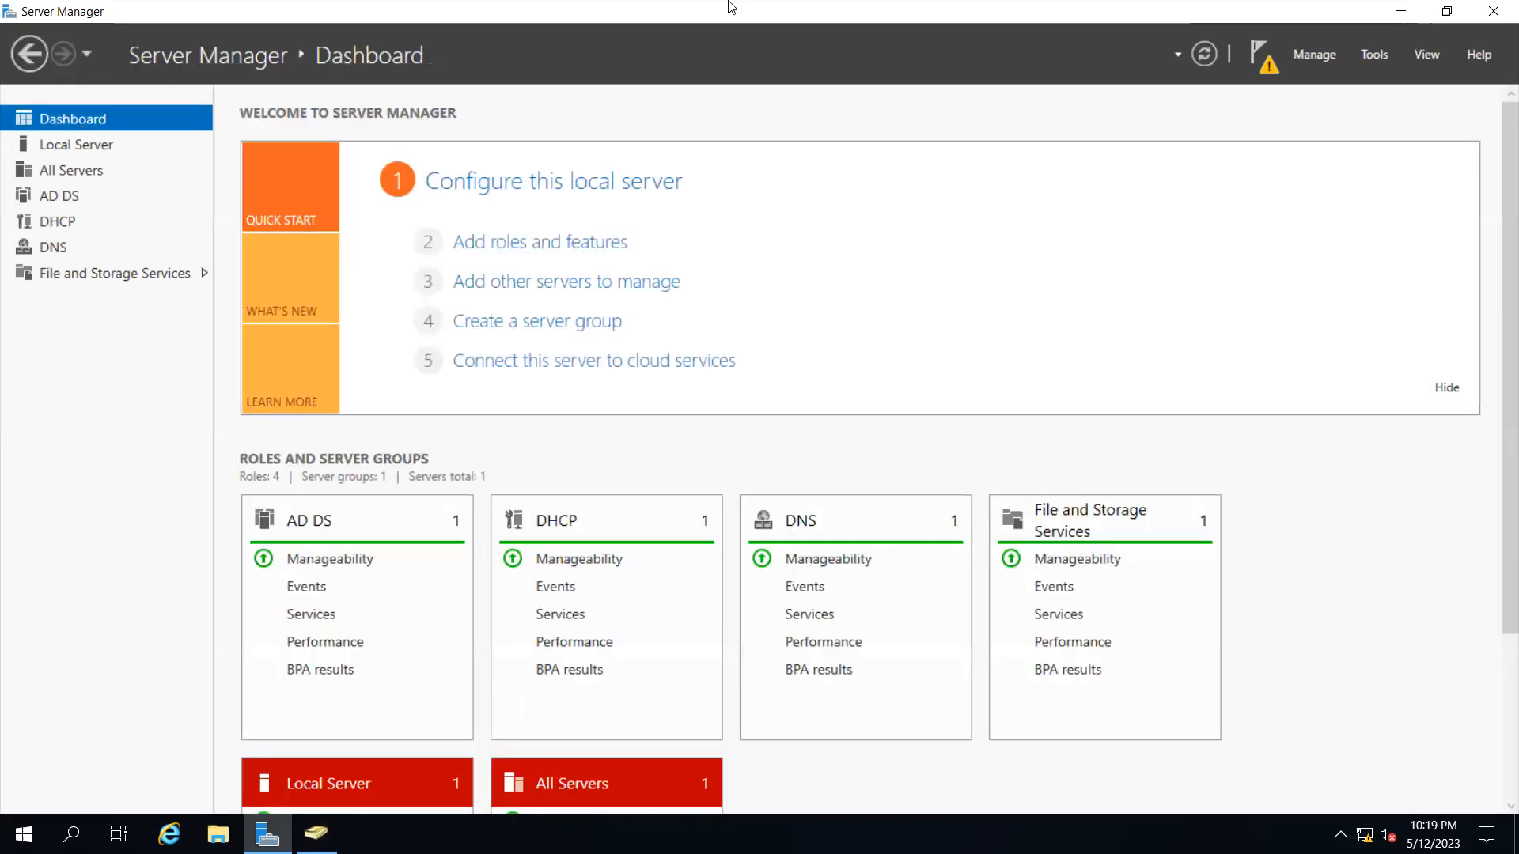
Minimize Server Manager and then the full-screen virtual machine to the host desktop
{"action": "left_click", "coordinate": [1416, 17]}
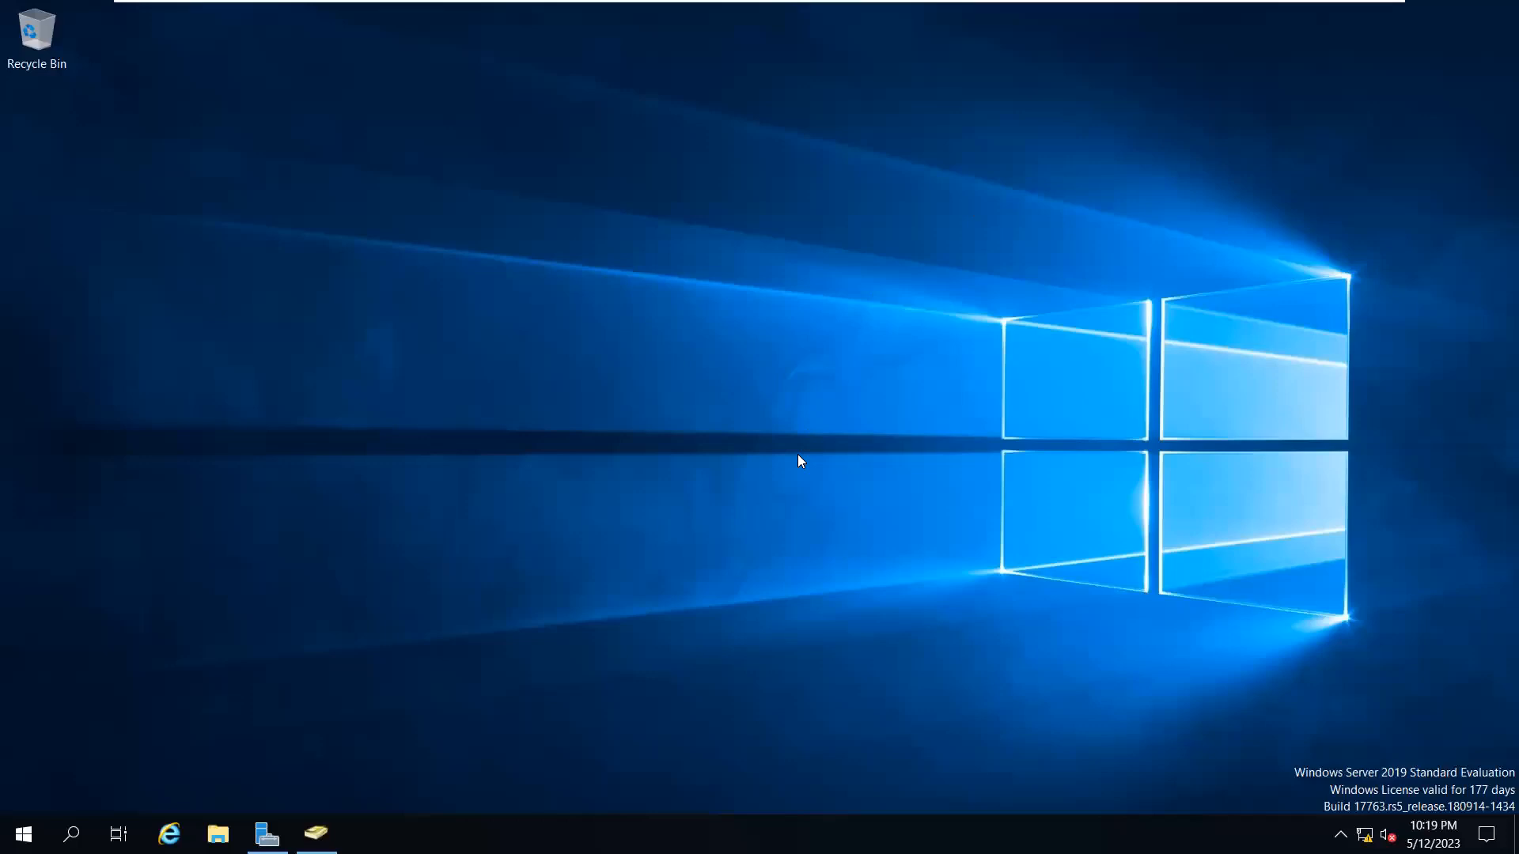
{"action": "mouse_move", "coordinate": [1136, 7]}
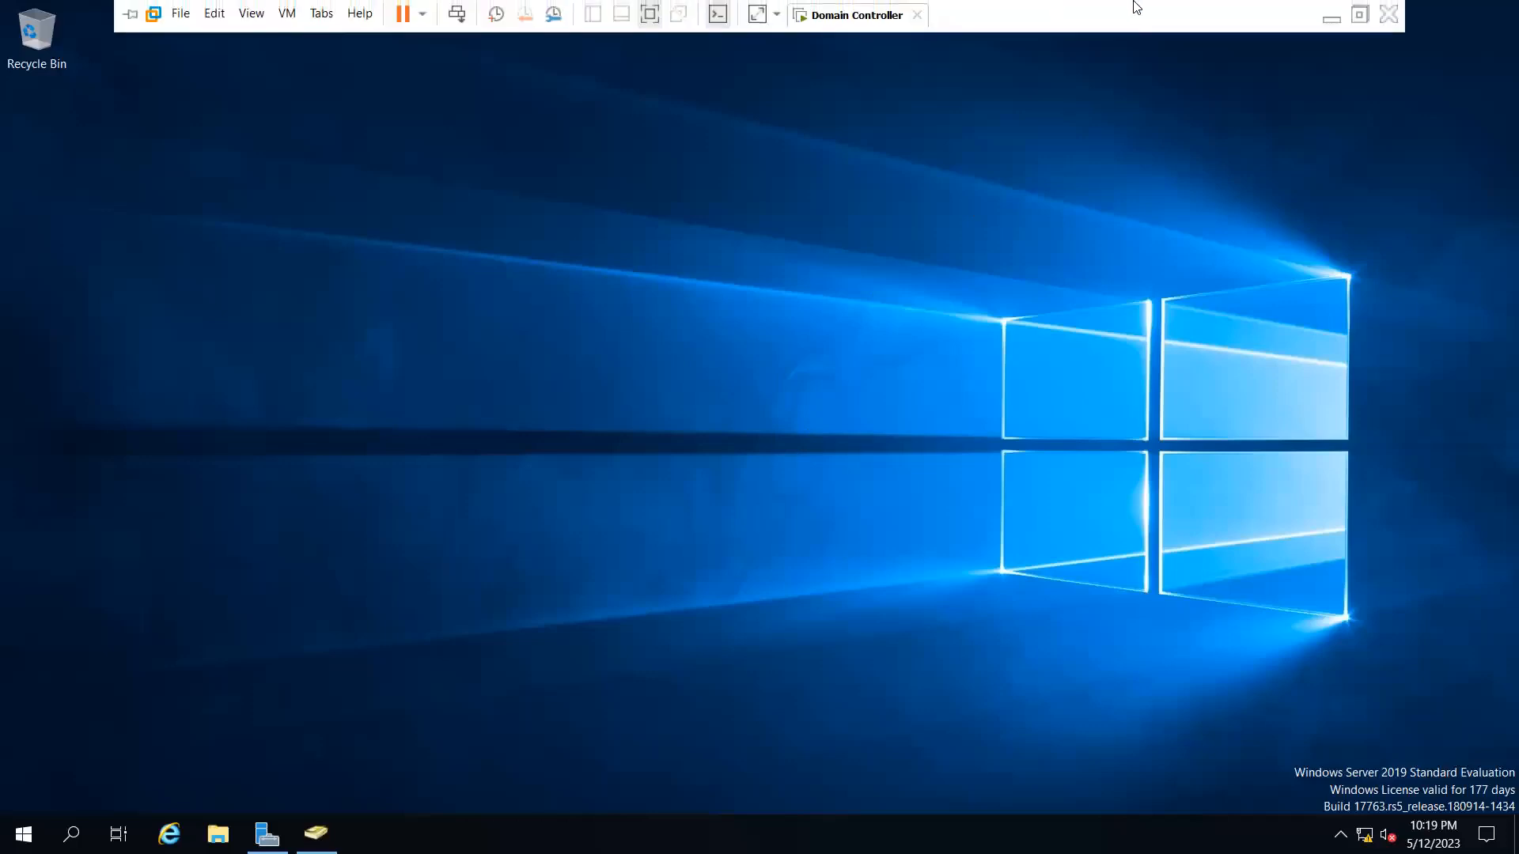
{"action": "left_click", "coordinate": [1324, 24]}
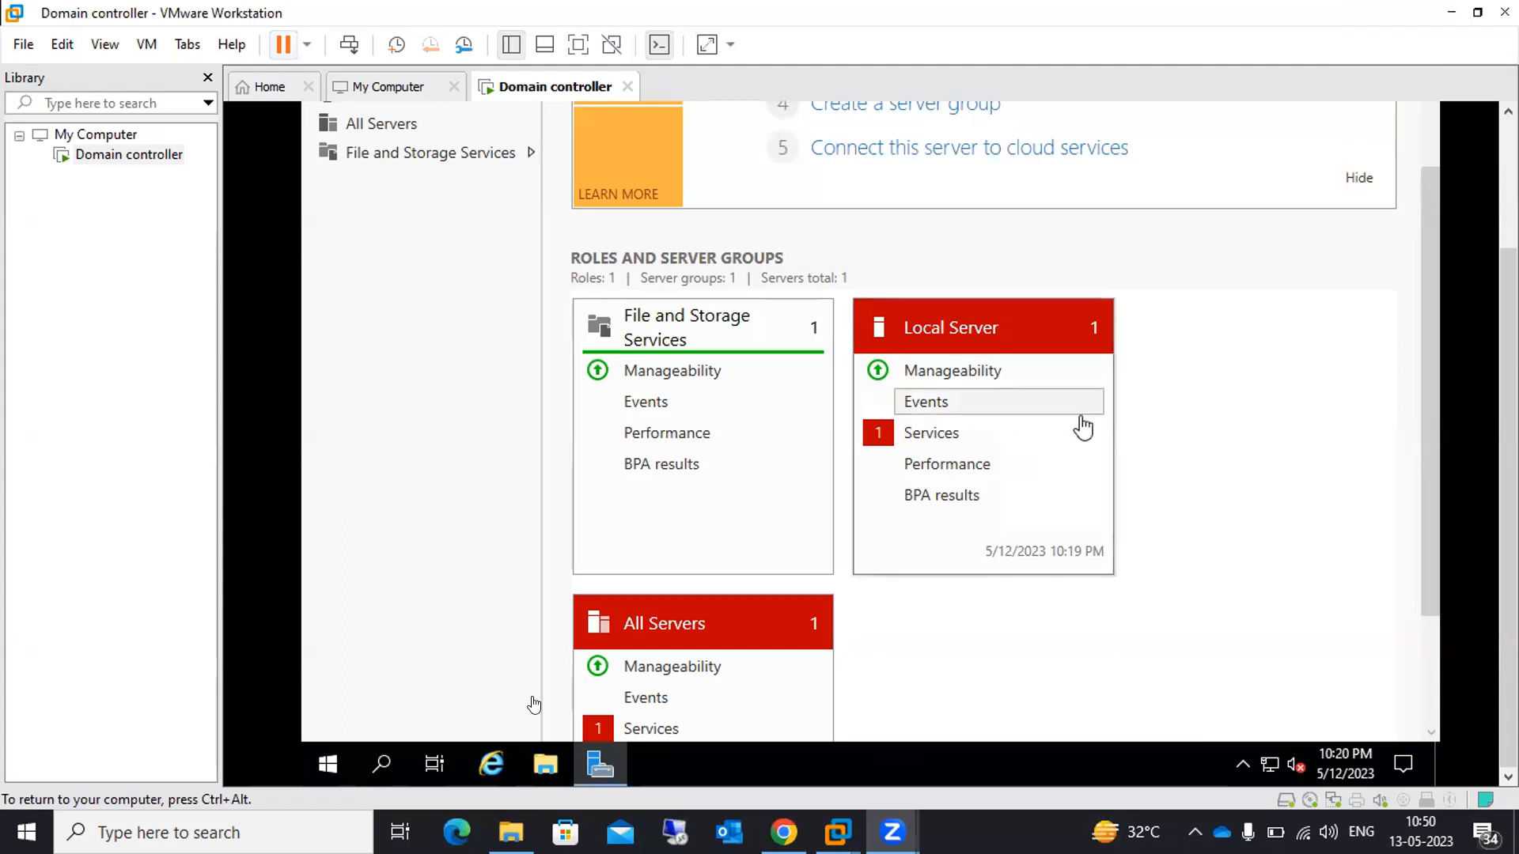
Launch Install VMware Tools for the Domain controller VM, then return input to the guest
{"action": "key", "text": "ctrl+alt"}
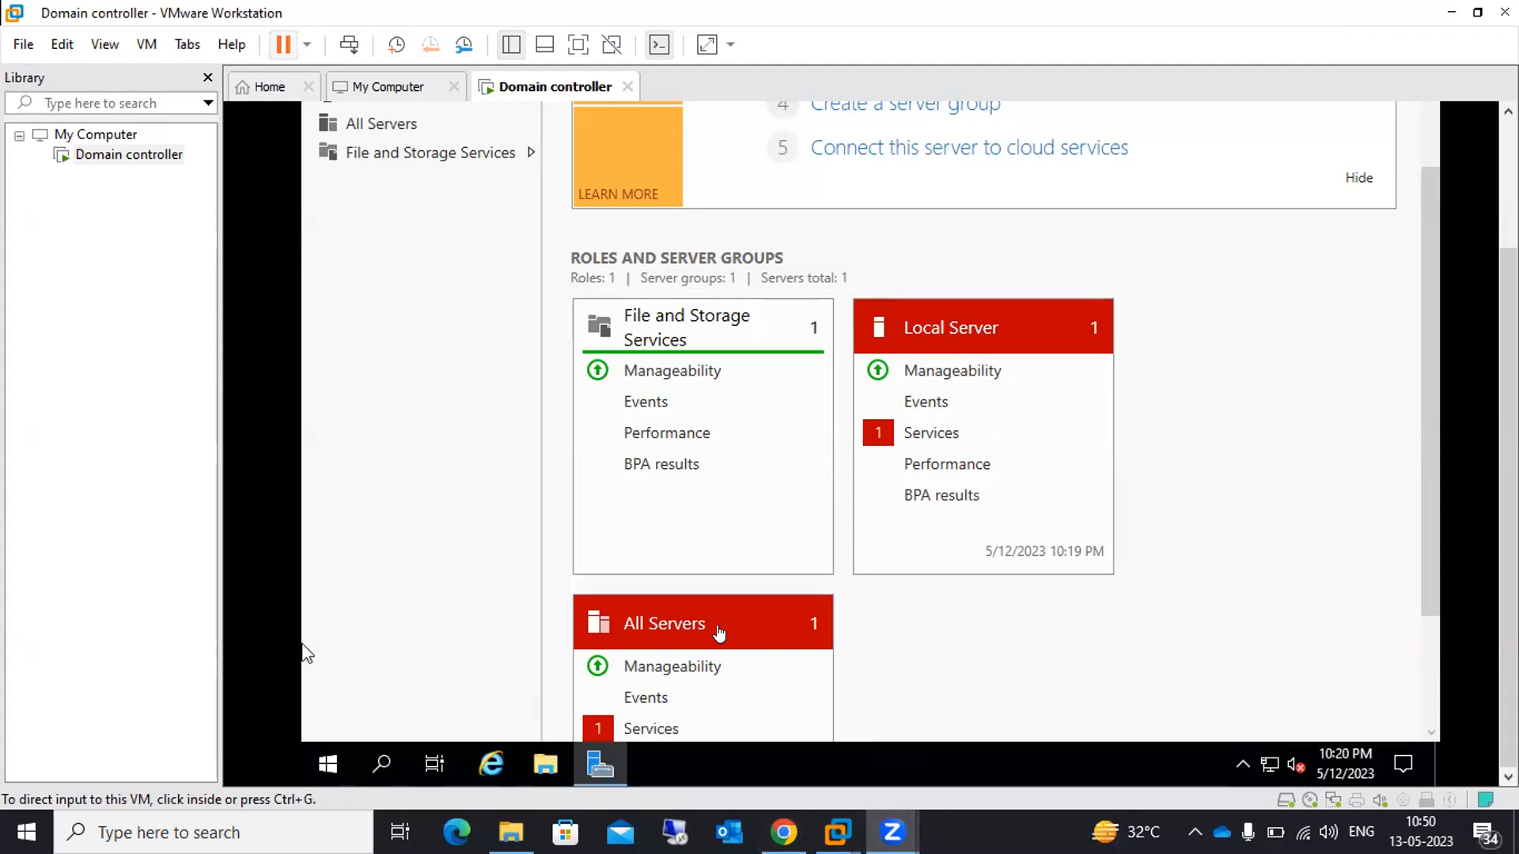
{"action": "right_click", "coordinate": [124, 155]}
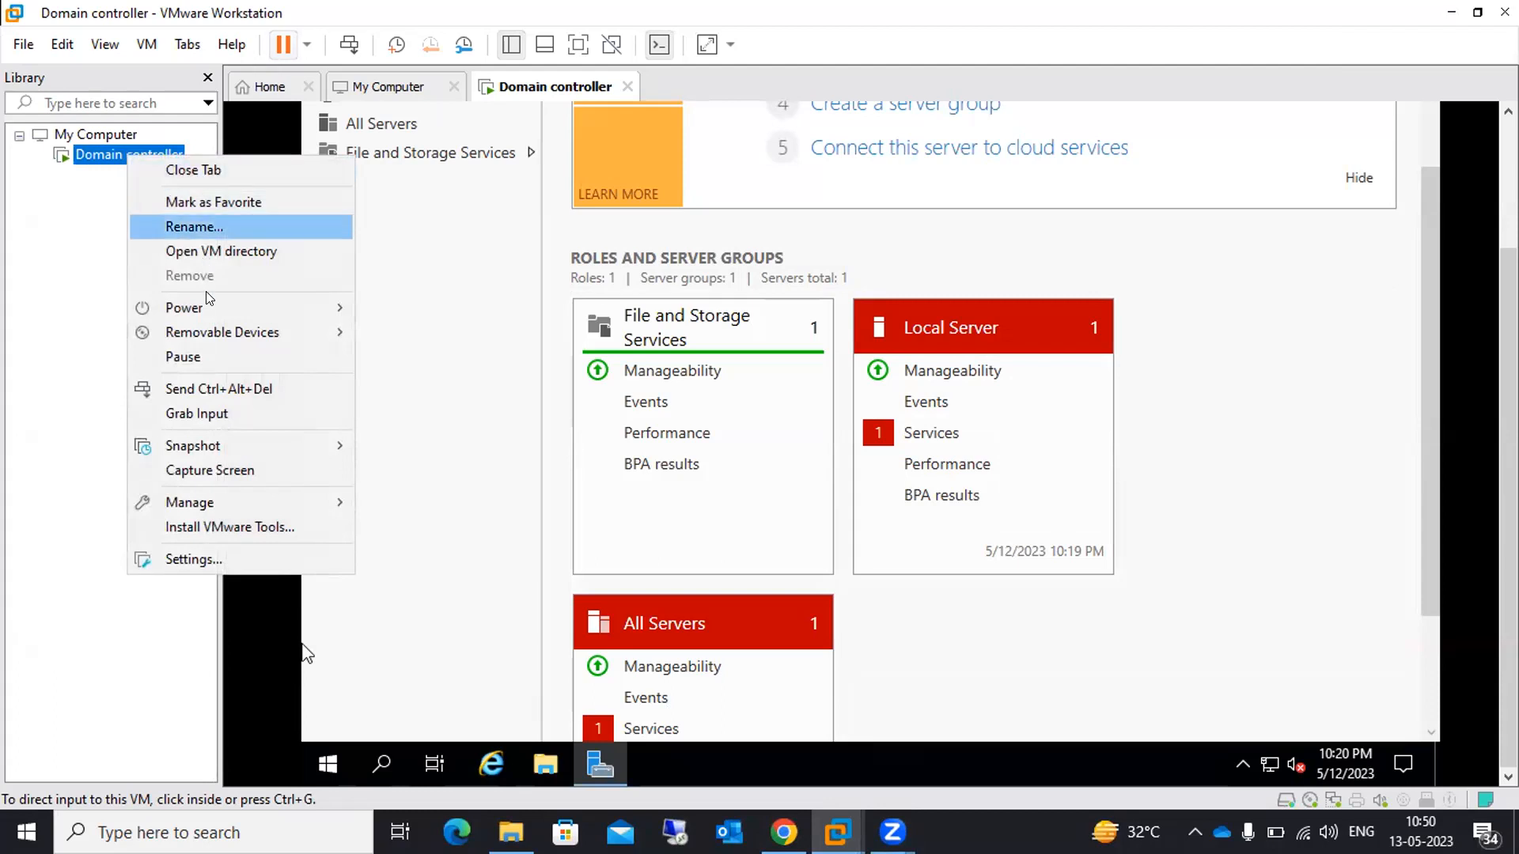
{"action": "left_click", "coordinate": [164, 529]}
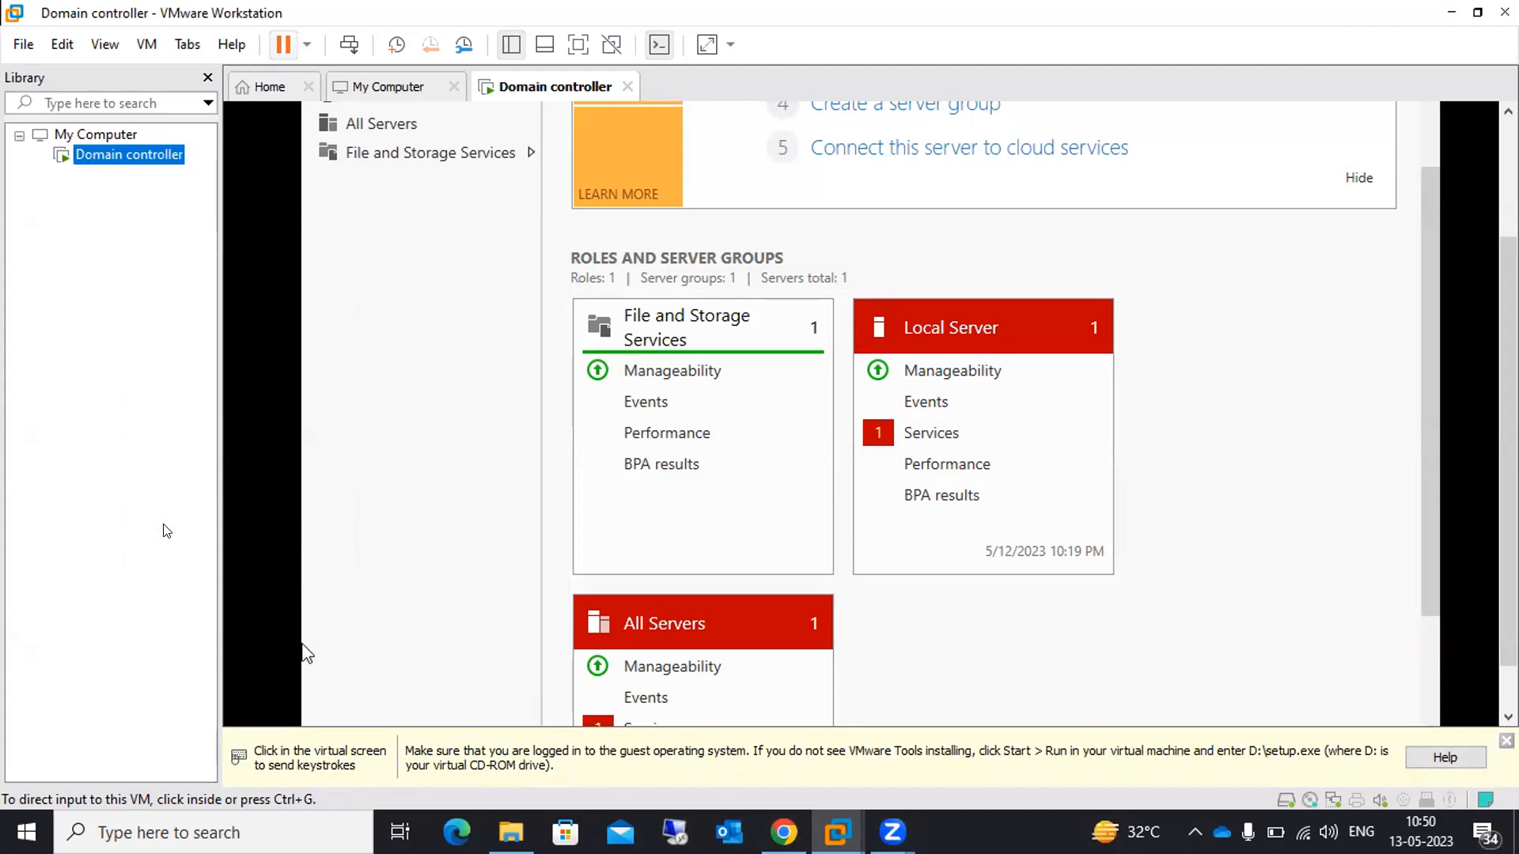
{"action": "left_click", "coordinate": [473, 542]}
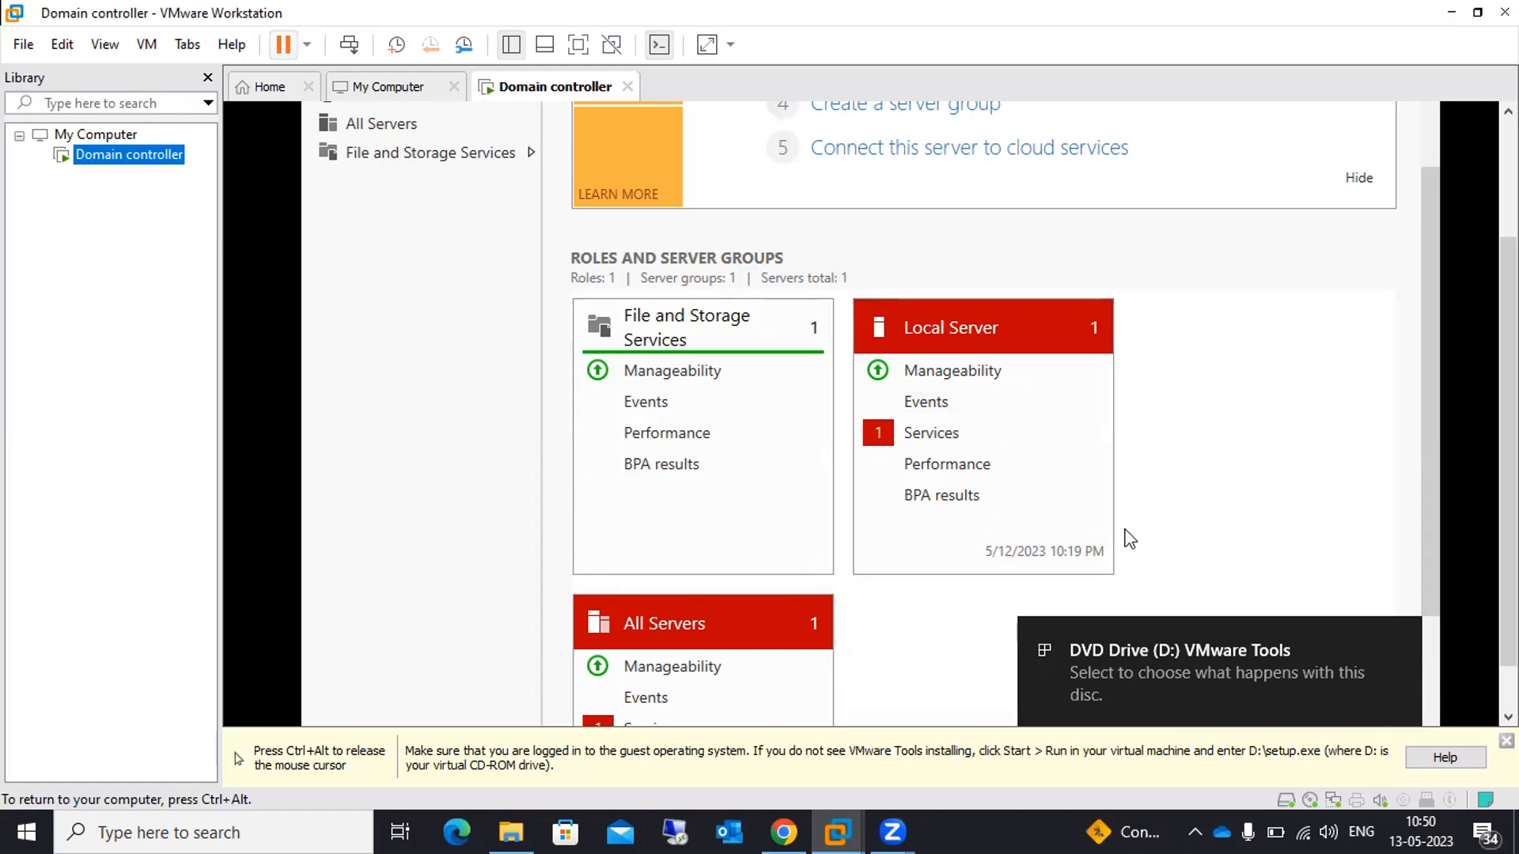
Run setup64.exe from the VMware Tools disc, install with default options, and decline the restart
{"action": "left_click", "coordinate": [1157, 669]}
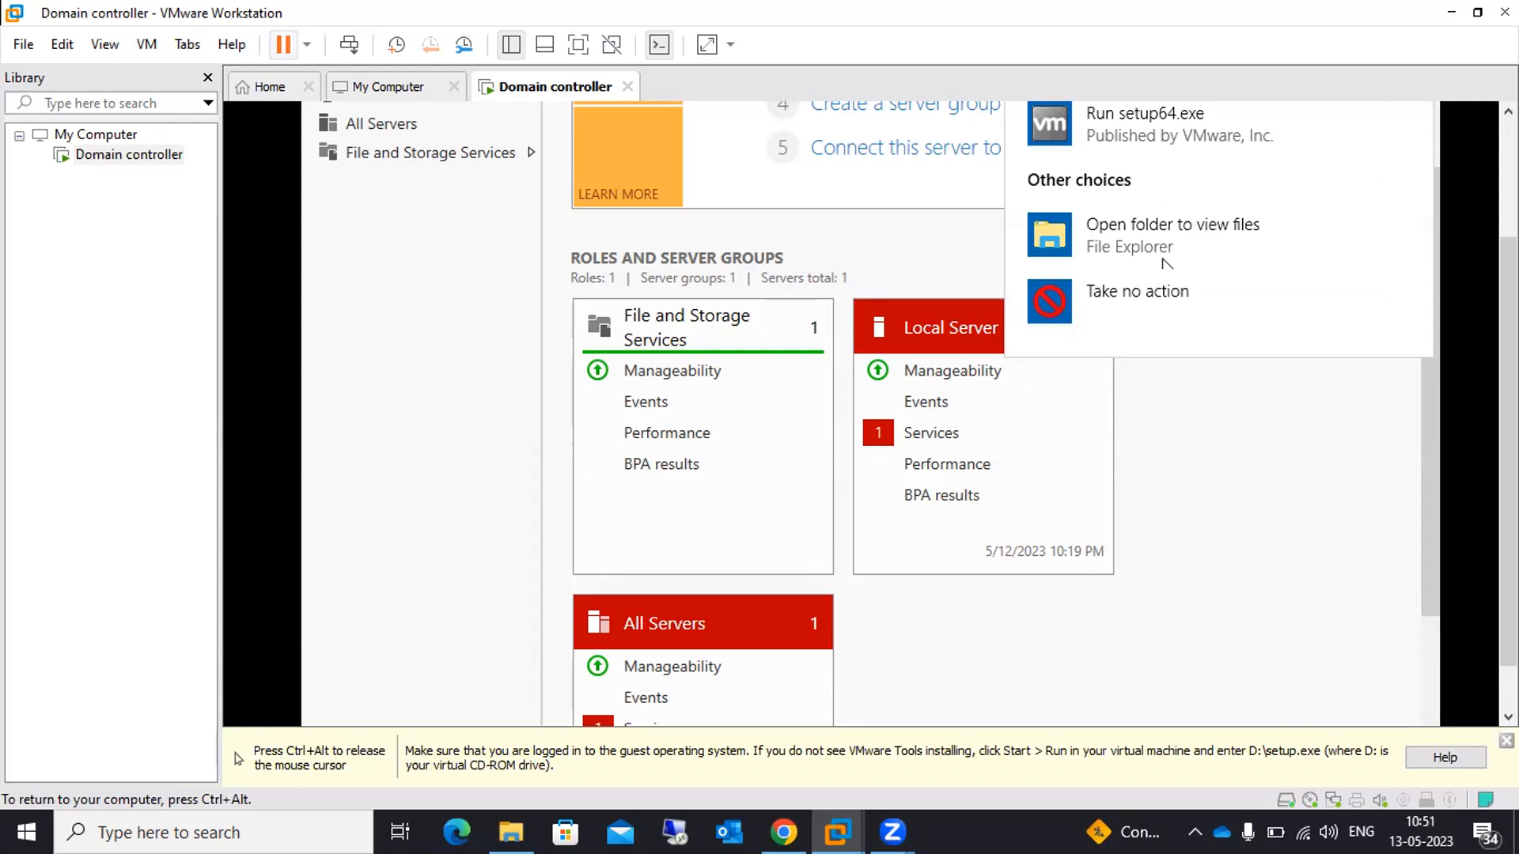
{"action": "left_click", "coordinate": [1140, 127]}
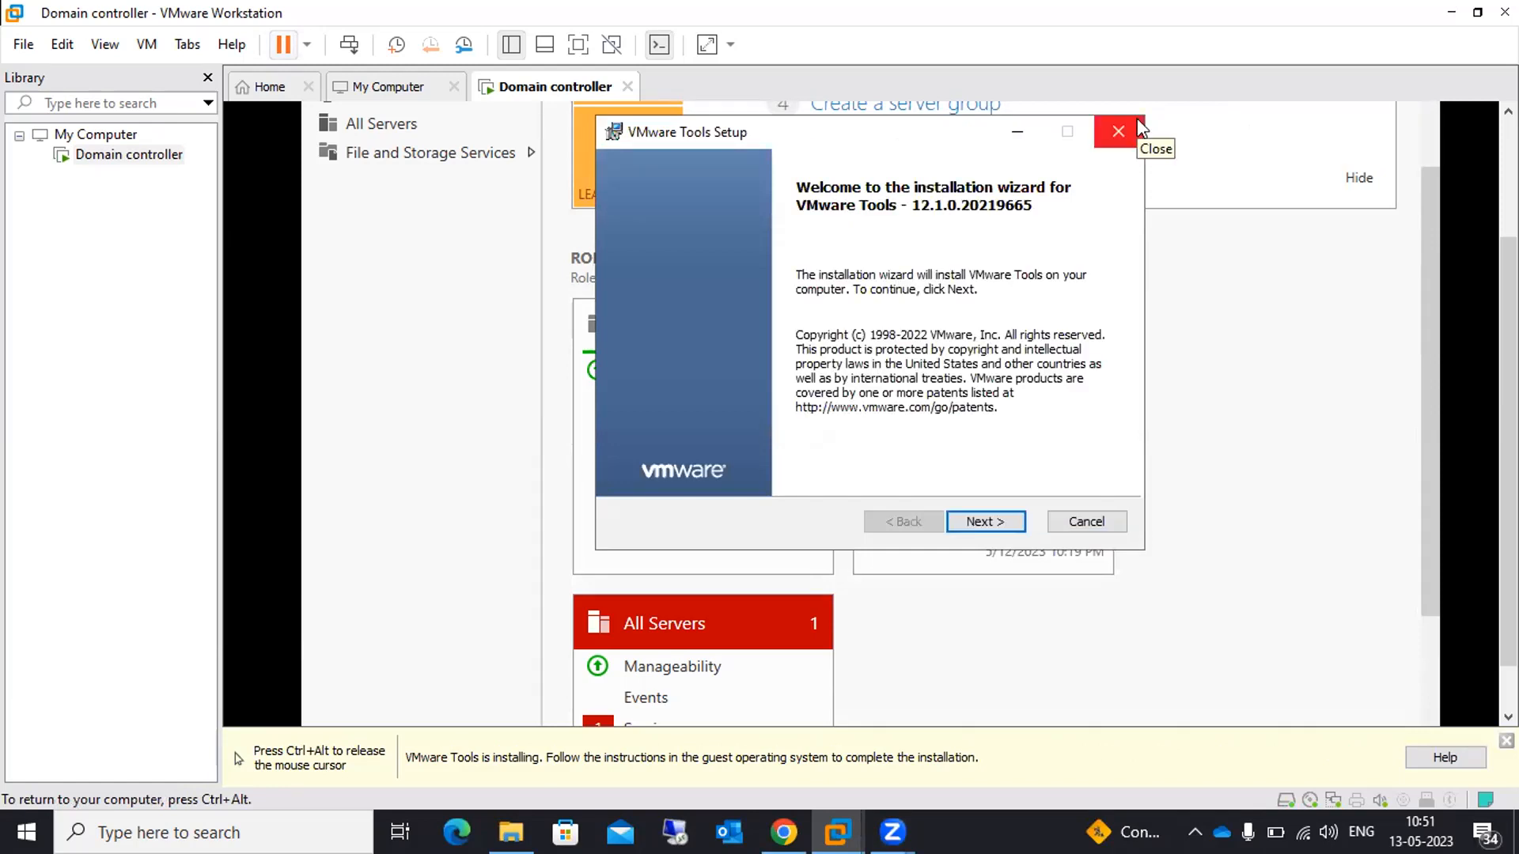
{"action": "left_click", "coordinate": [978, 528]}
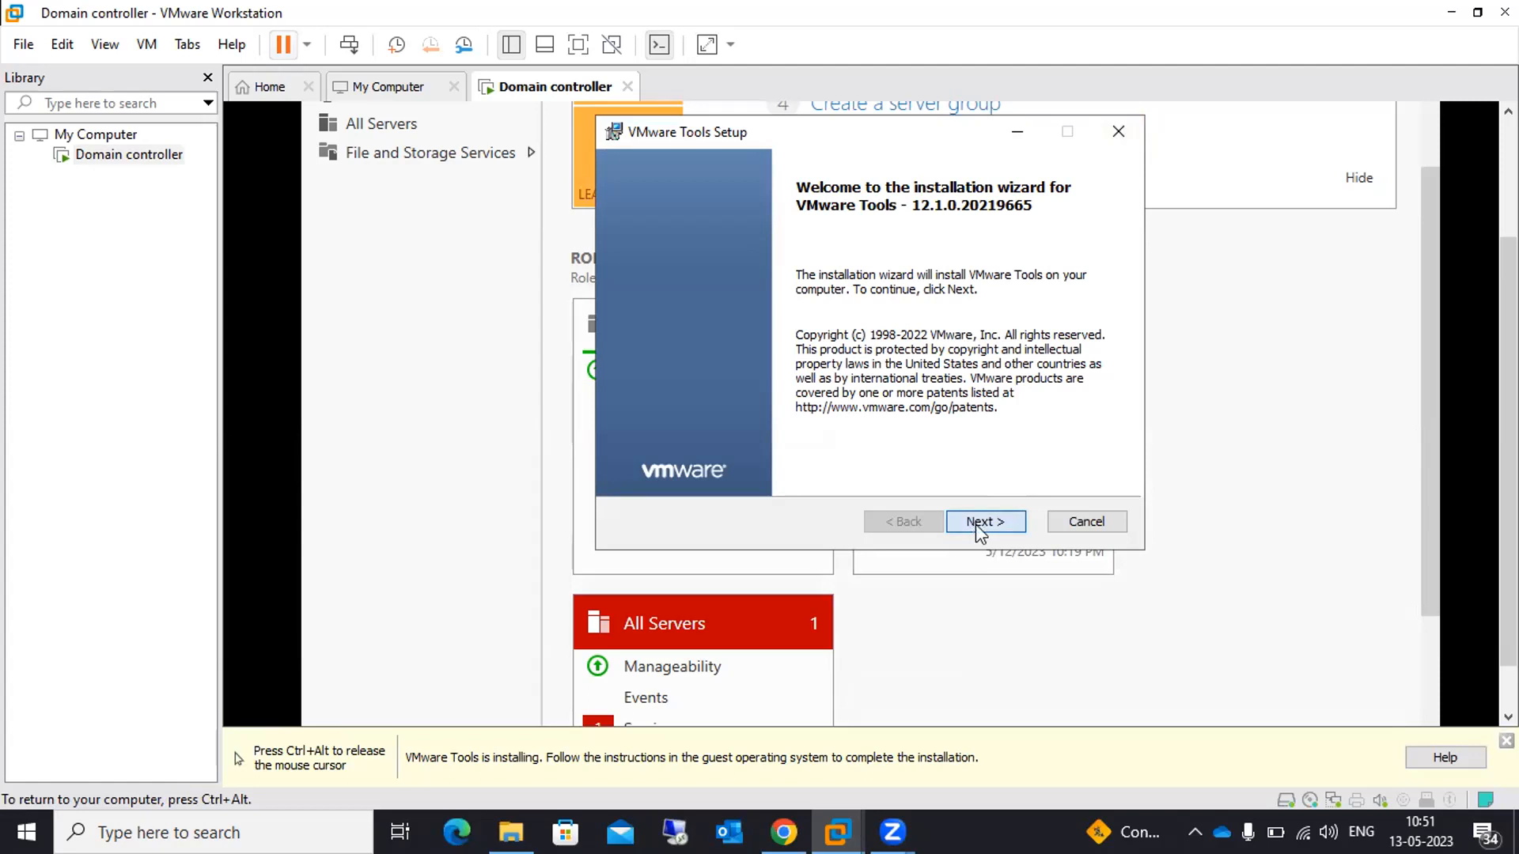
{"action": "left_click", "coordinate": [980, 528]}
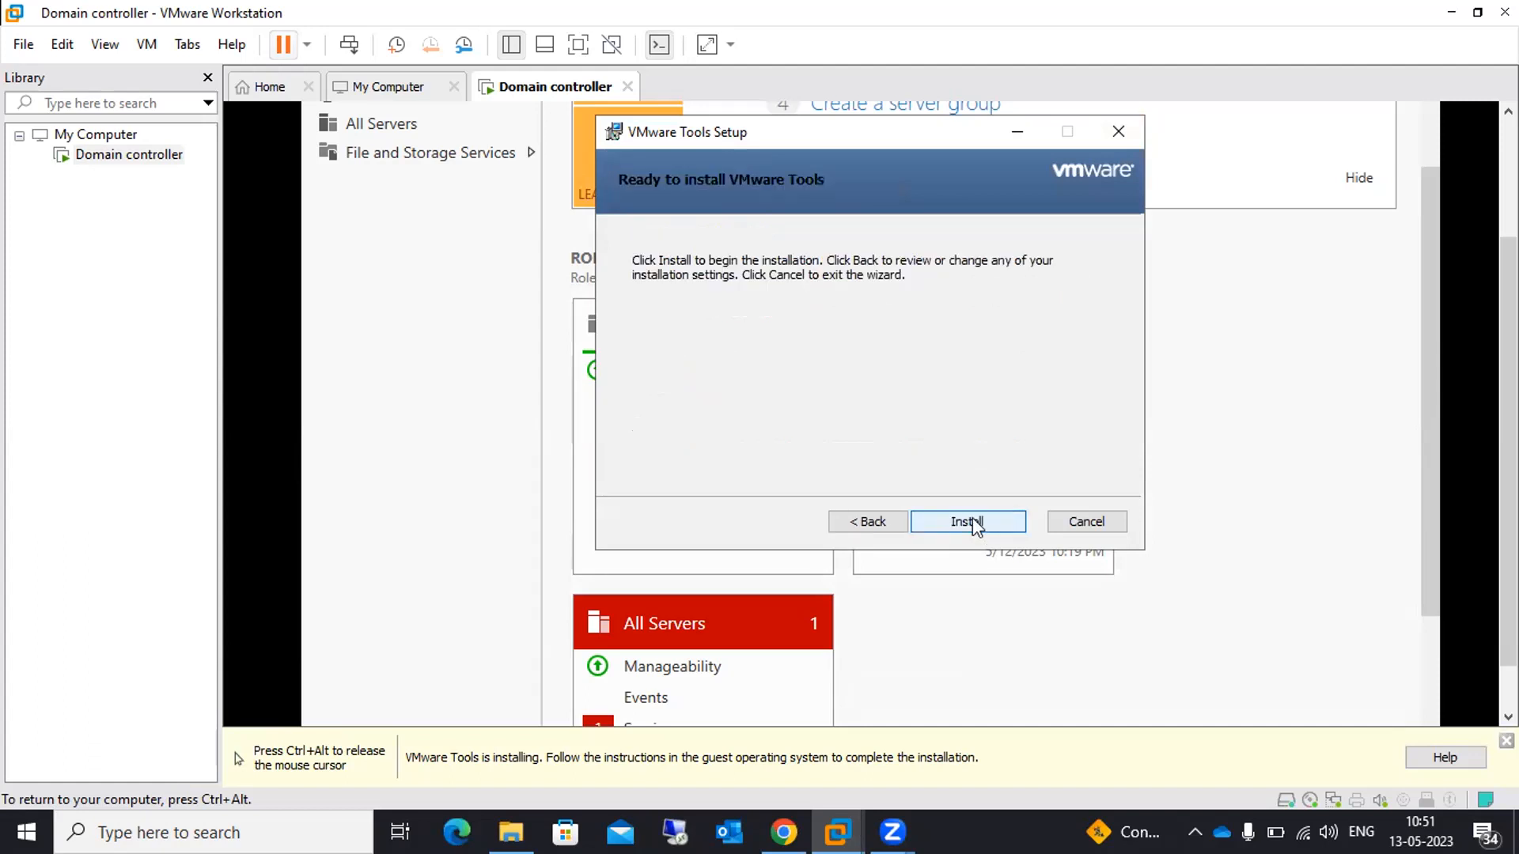
{"action": "left_click", "coordinate": [978, 527]}
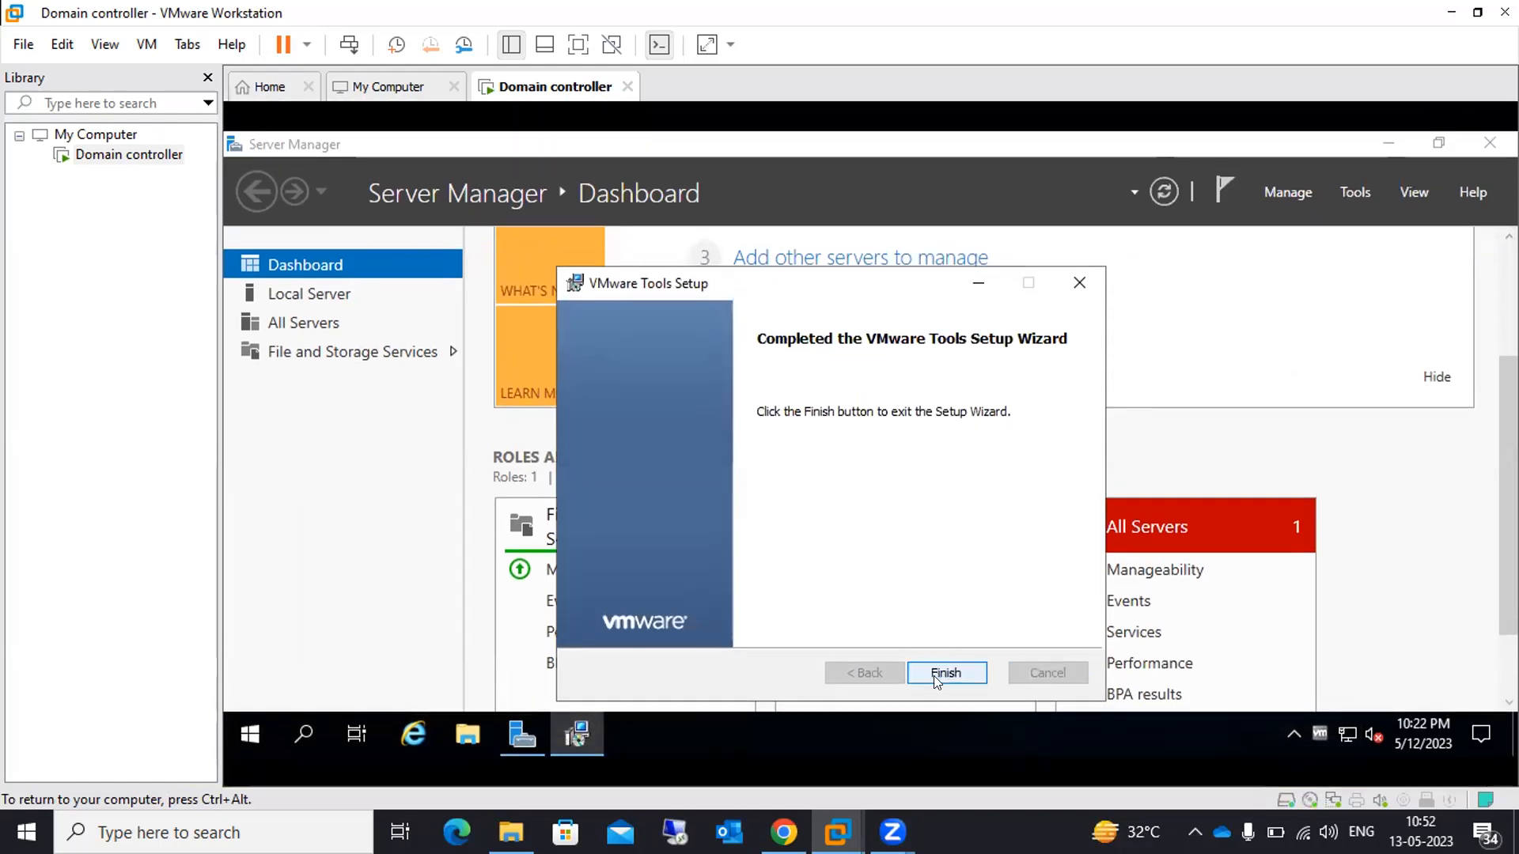
{"action": "left_click", "coordinate": [933, 676]}
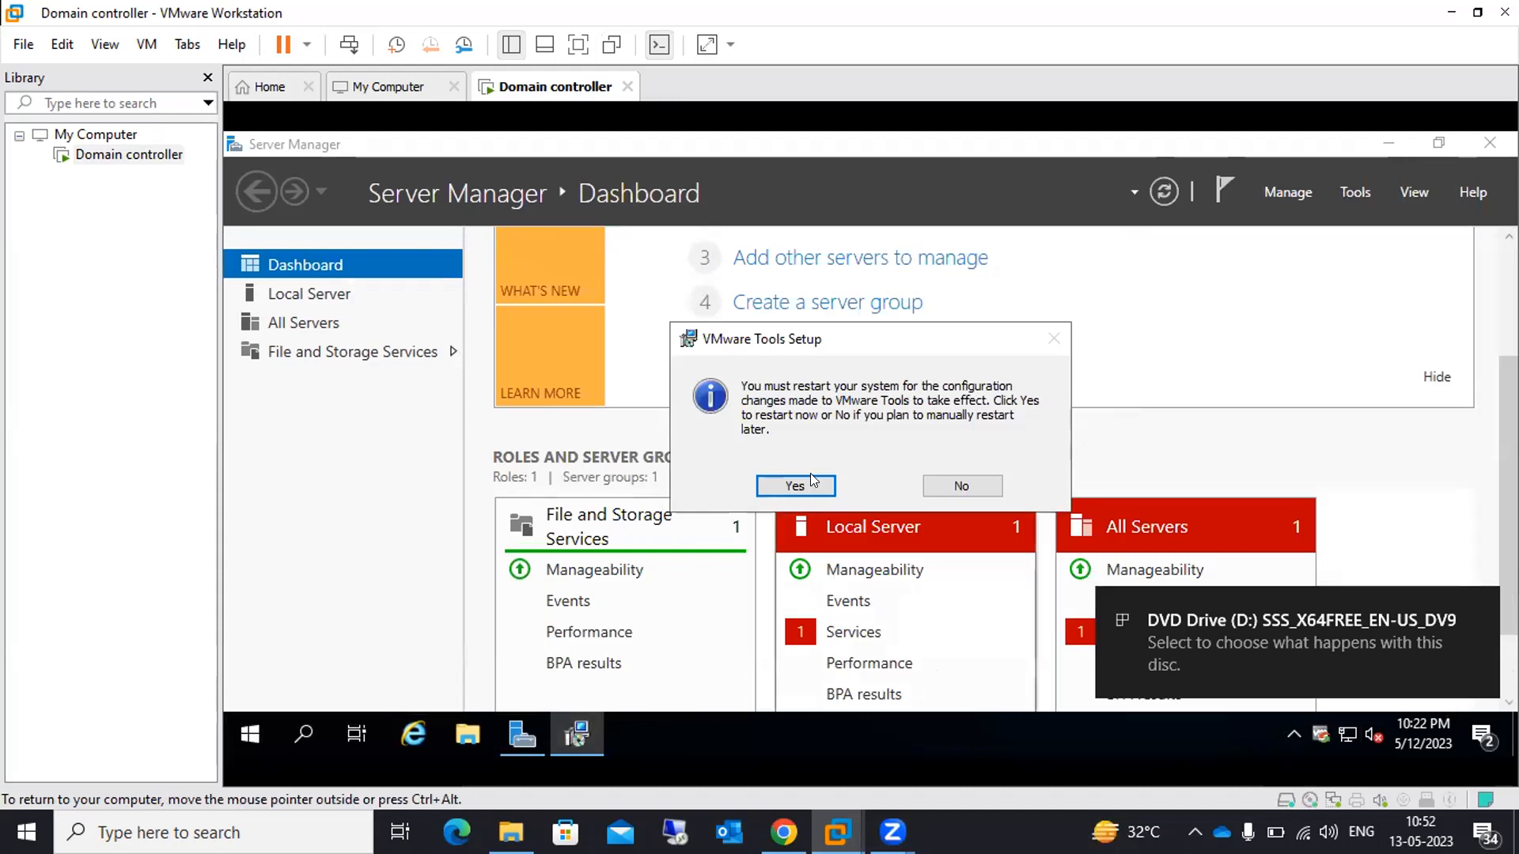
{"action": "left_click", "coordinate": [964, 486]}
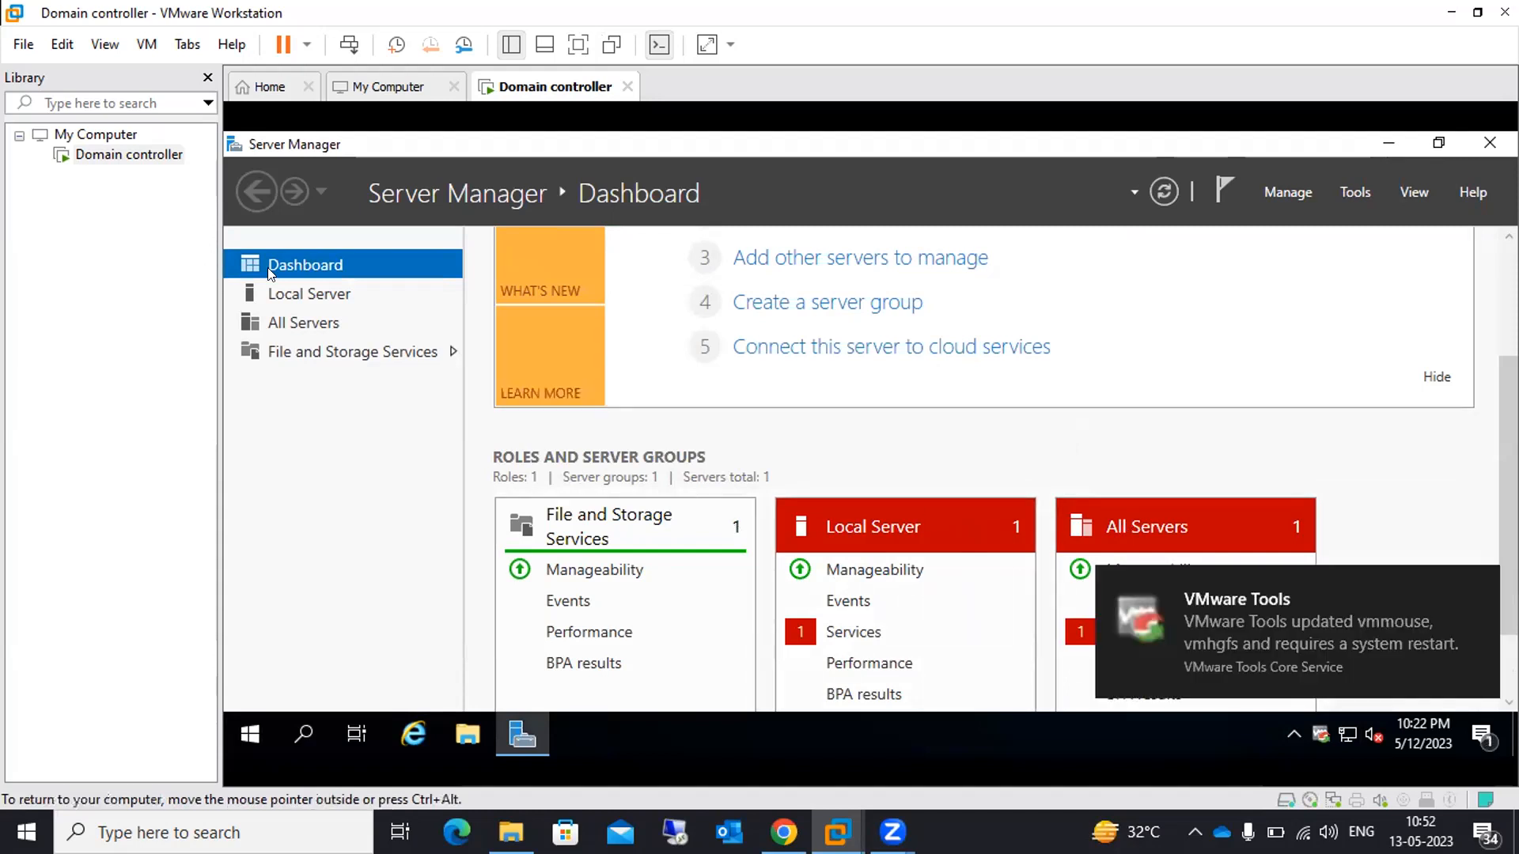
Change the computer name from WIN-4MK63FV64HI to DC and close System Properties
{"action": "left_click", "coordinate": [314, 295]}
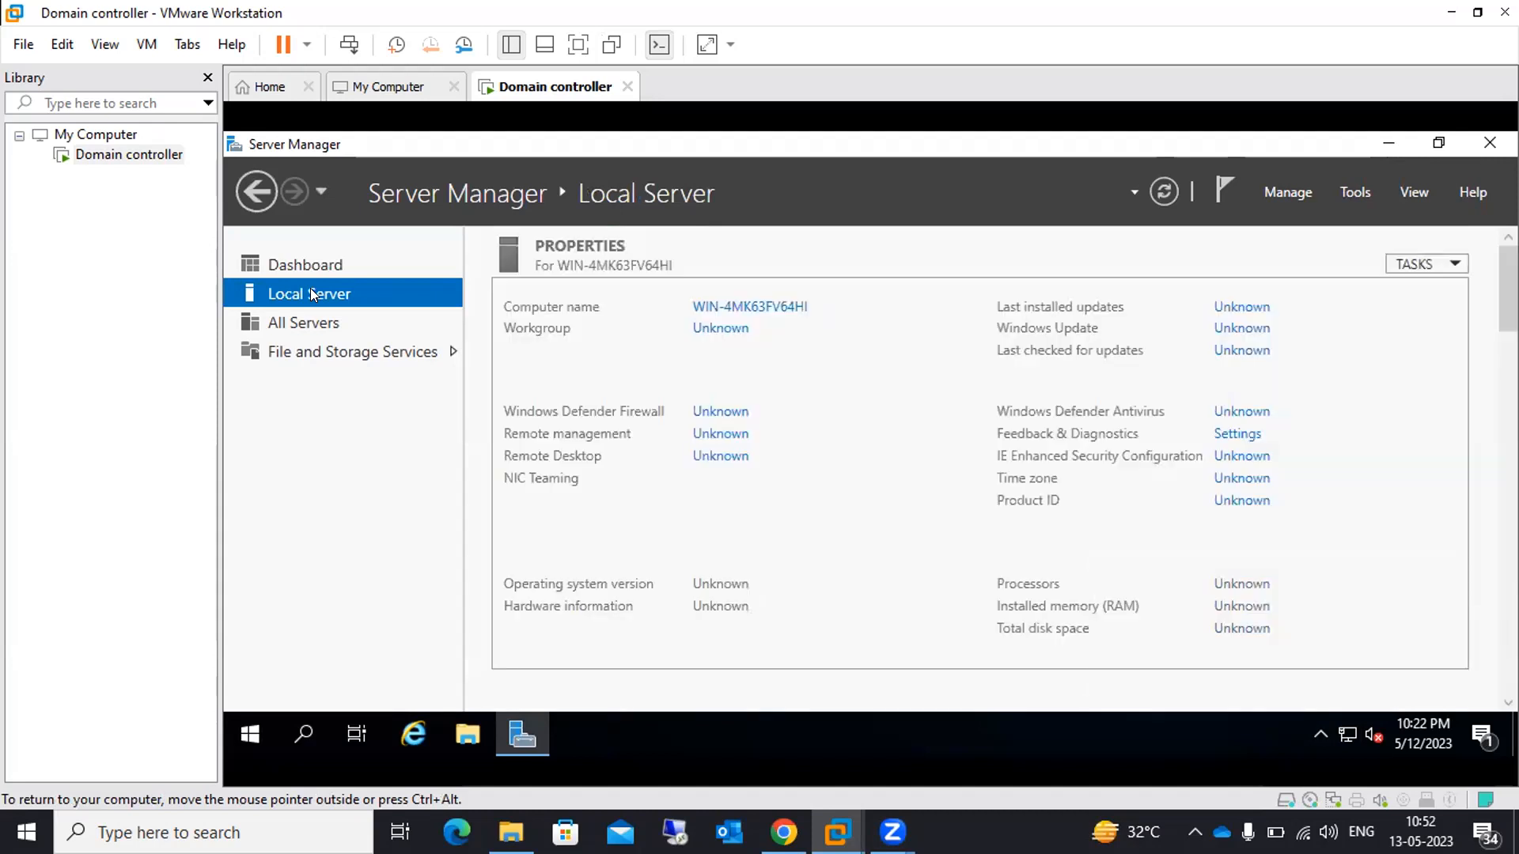
{"action": "left_click", "coordinate": [720, 309]}
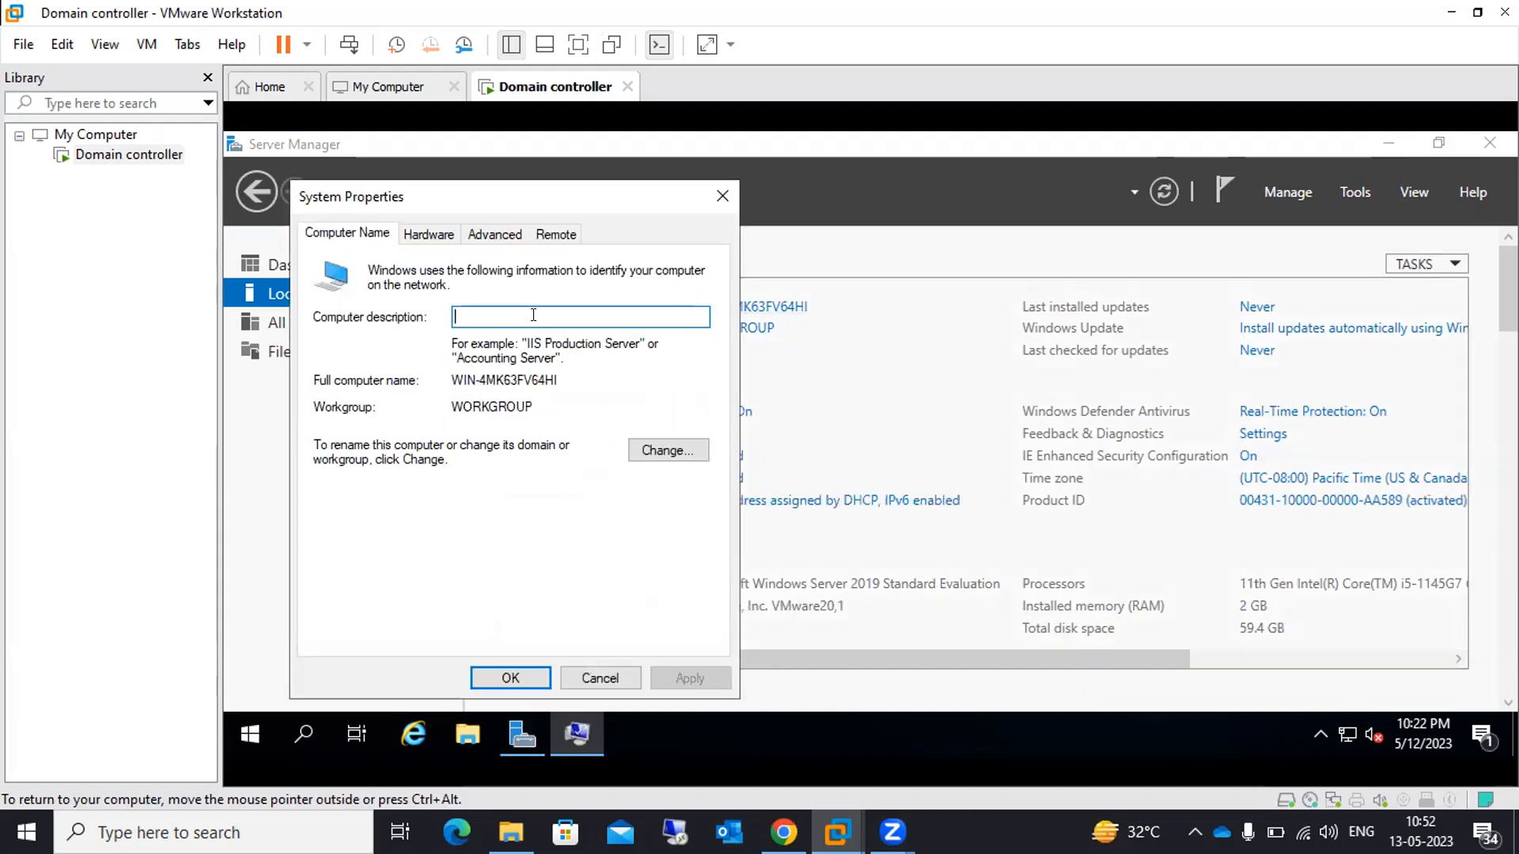
{"action": "left_click", "coordinate": [644, 450]}
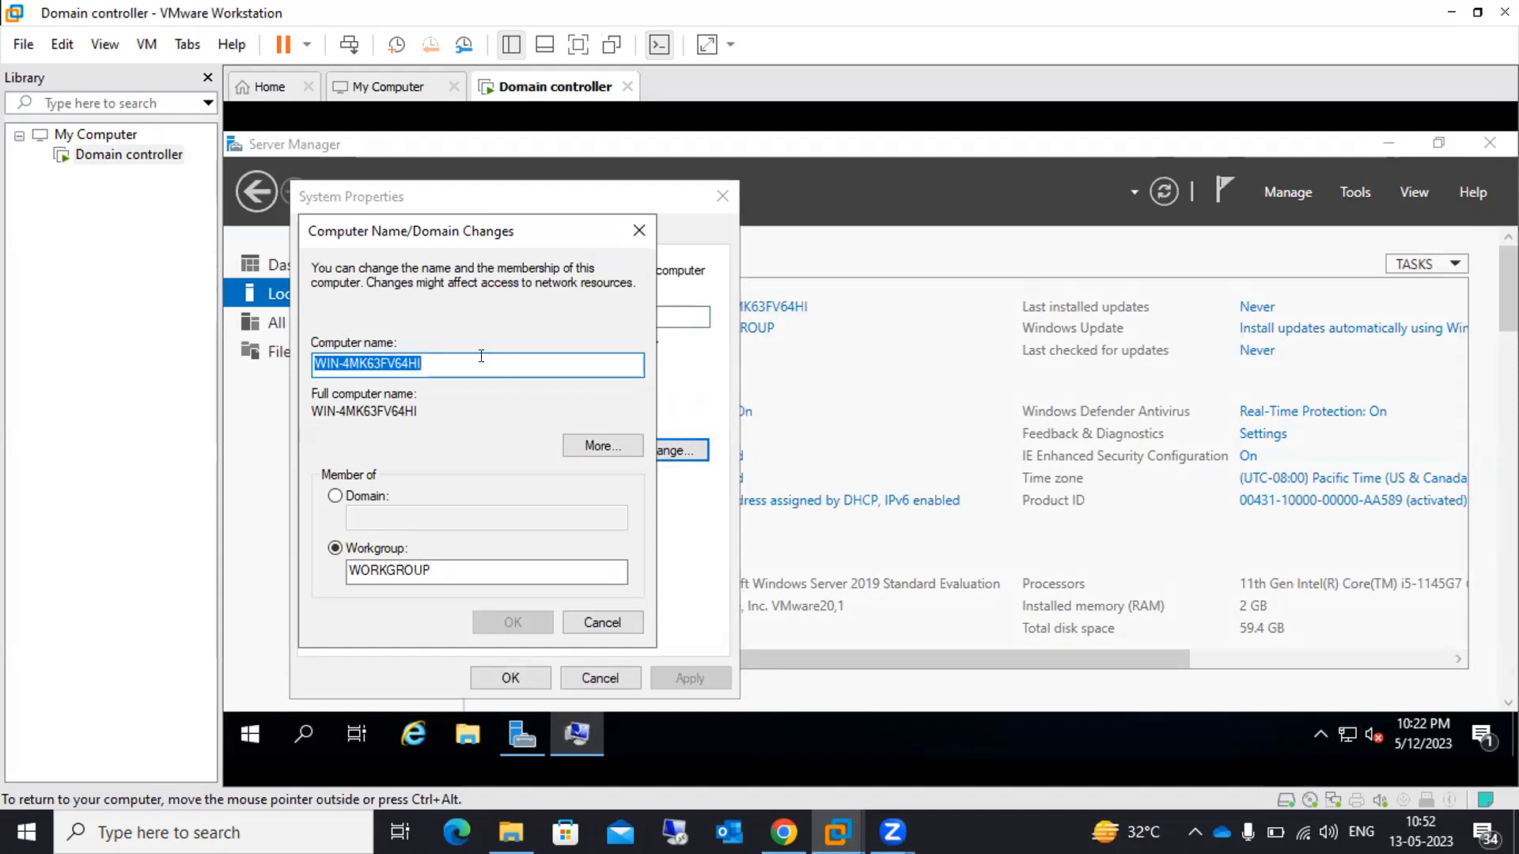
{"action": "type", "text": "DC"}
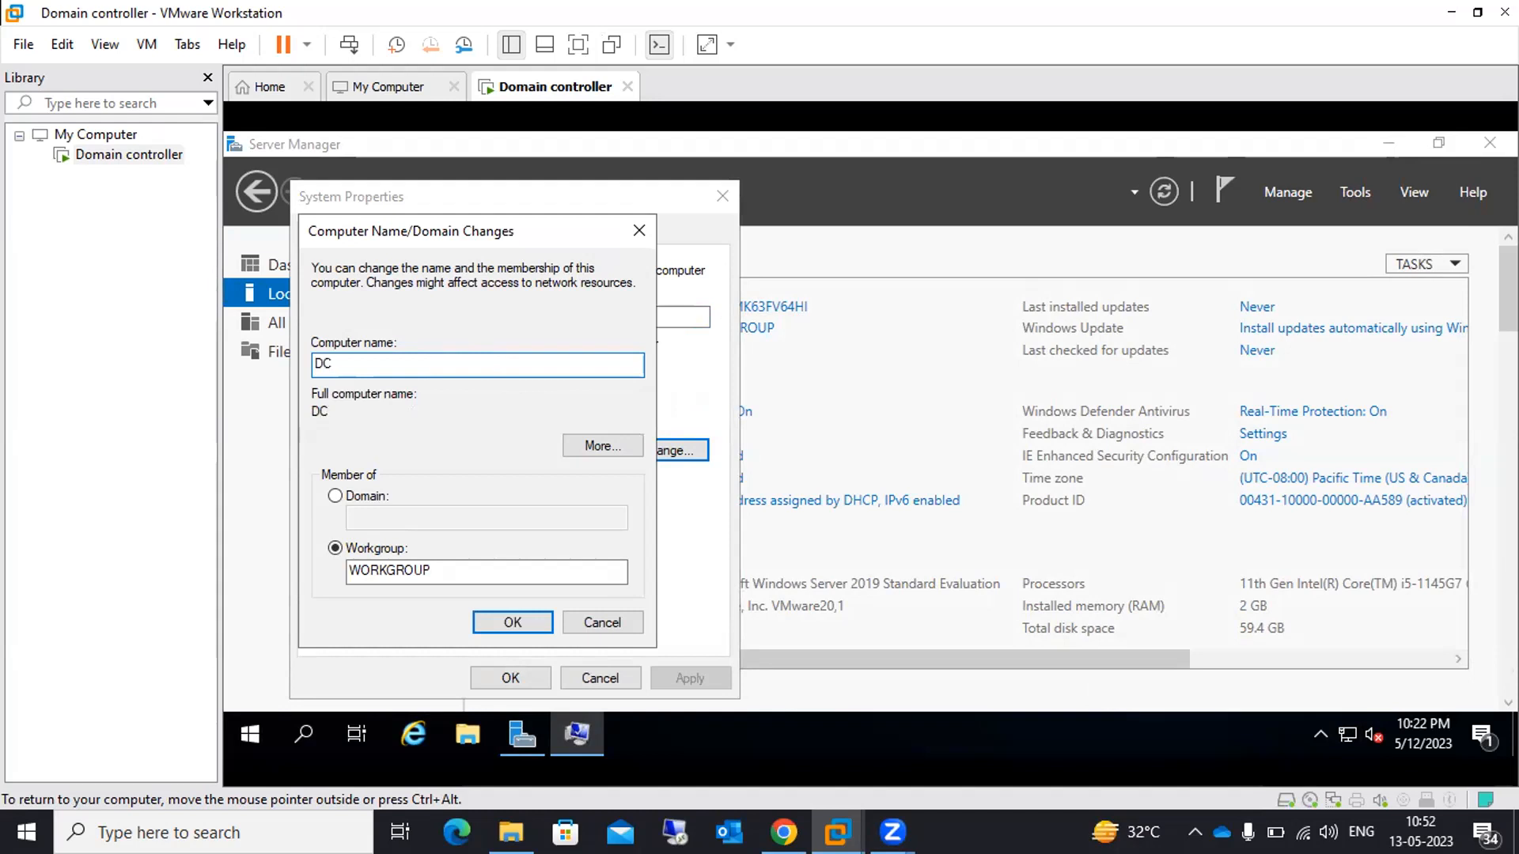
{"action": "left_click", "coordinate": [516, 621]}
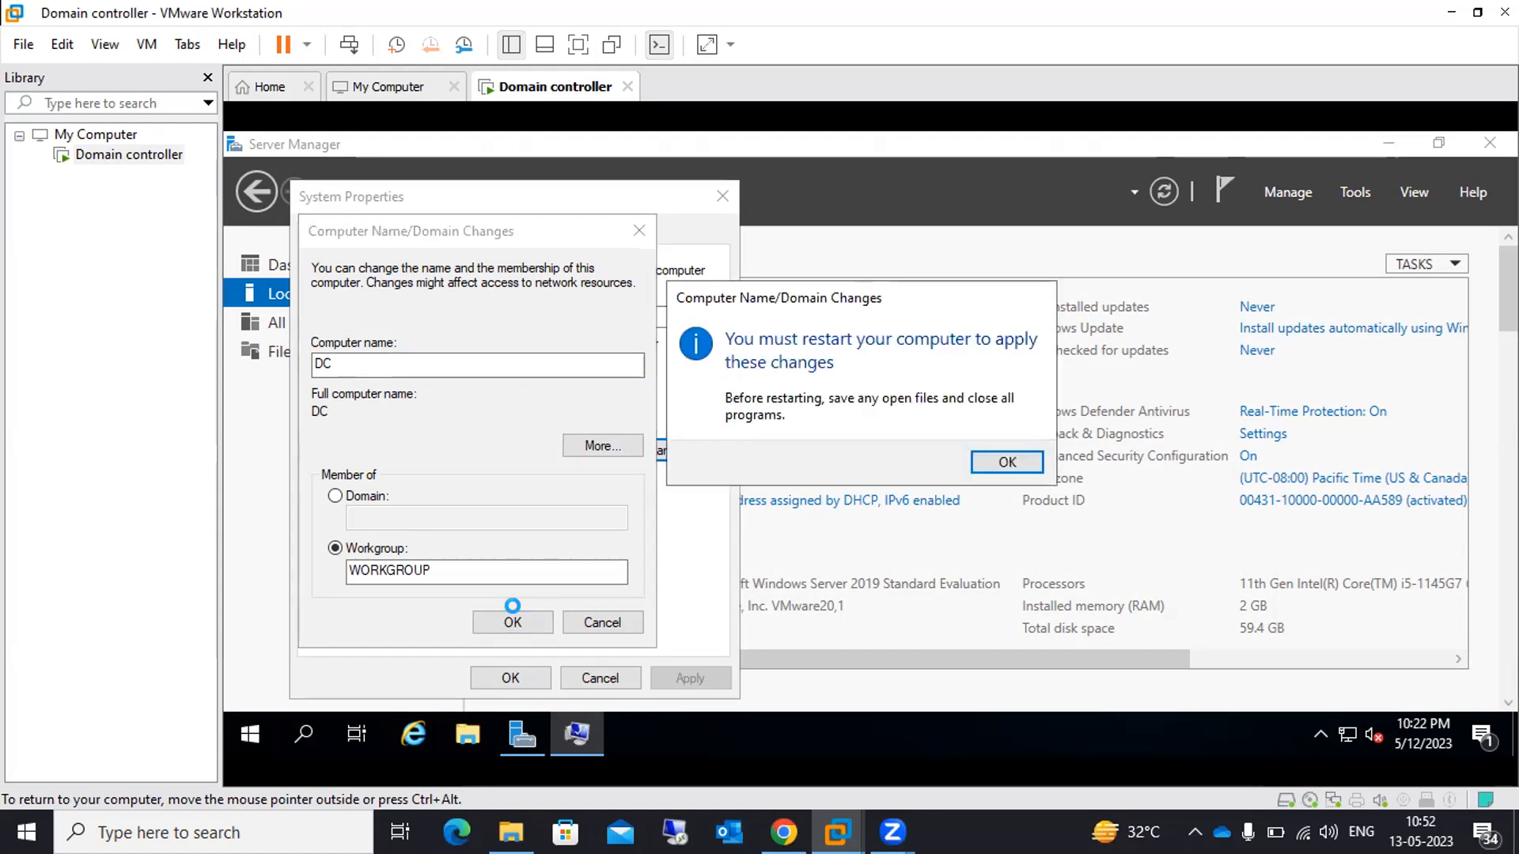
{"action": "left_click", "coordinate": [1005, 460]}
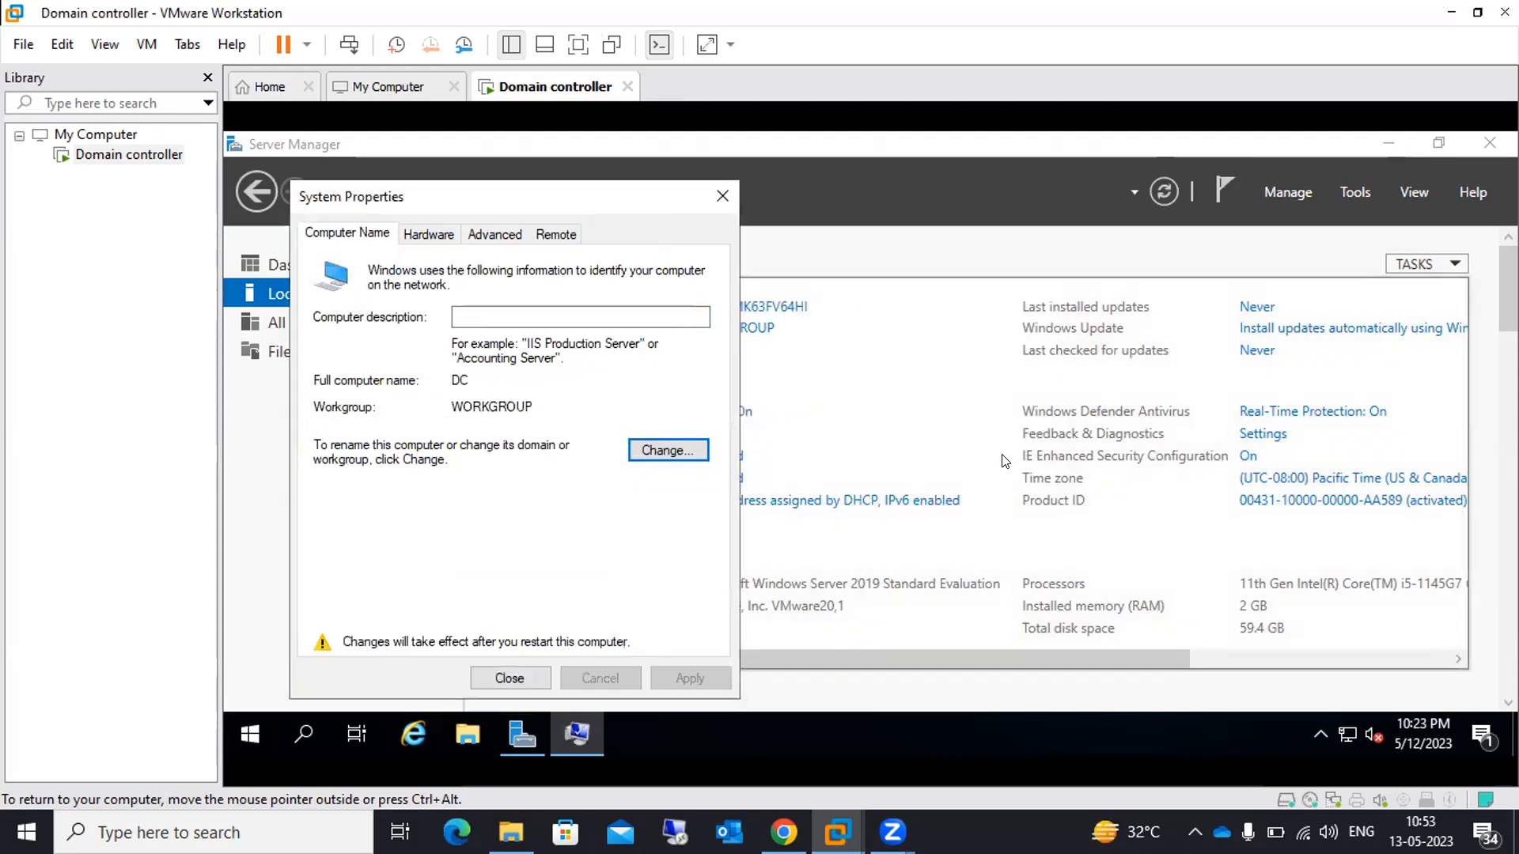
{"action": "left_click", "coordinate": [508, 672]}
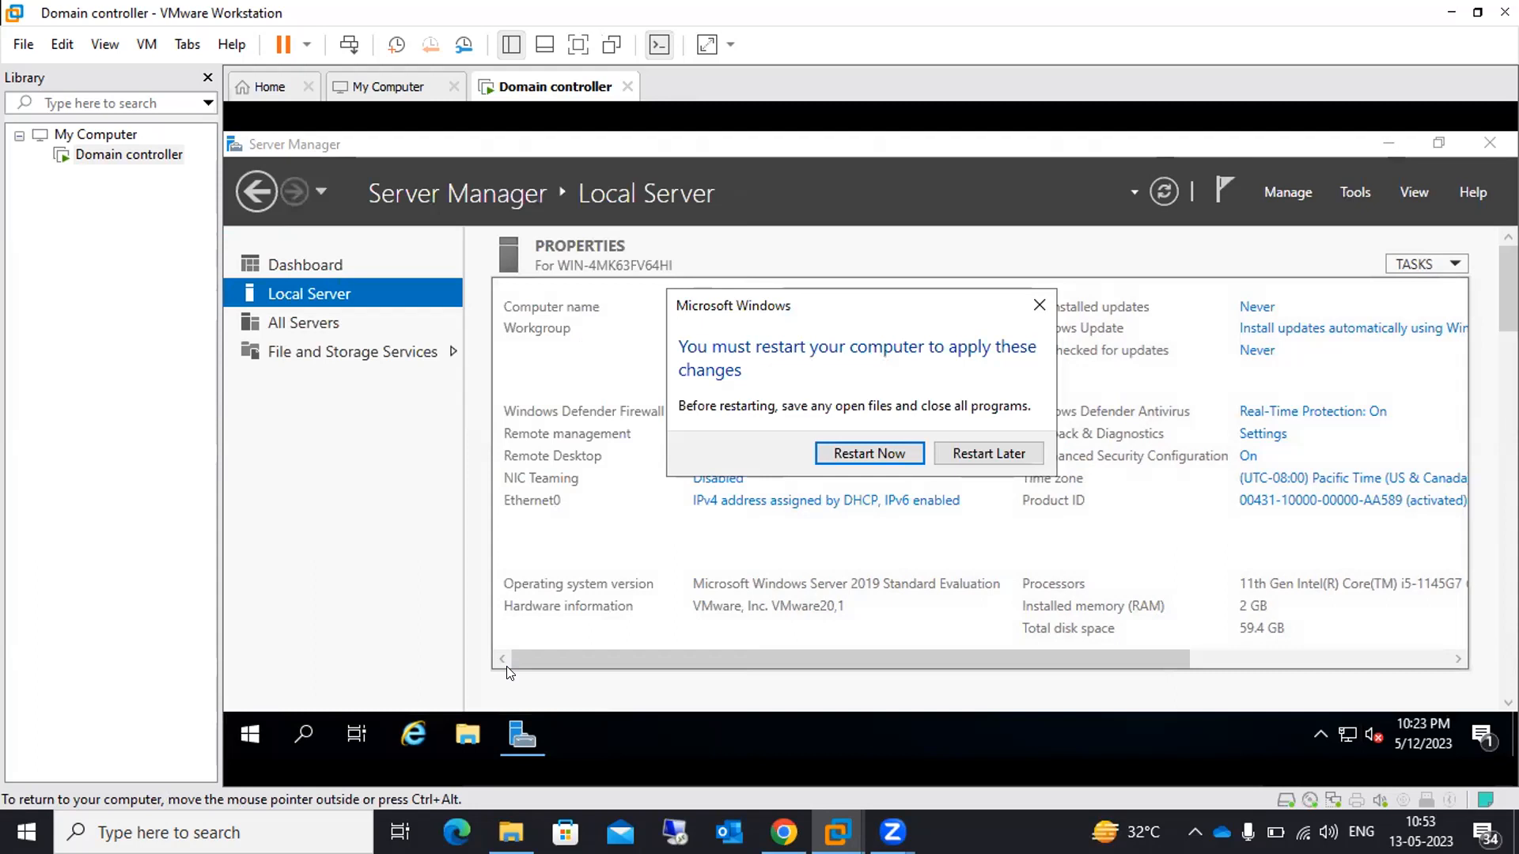
Restart the server now to apply the DC name, then release input with Ctrl+Alt
{"action": "left_click", "coordinate": [880, 452]}
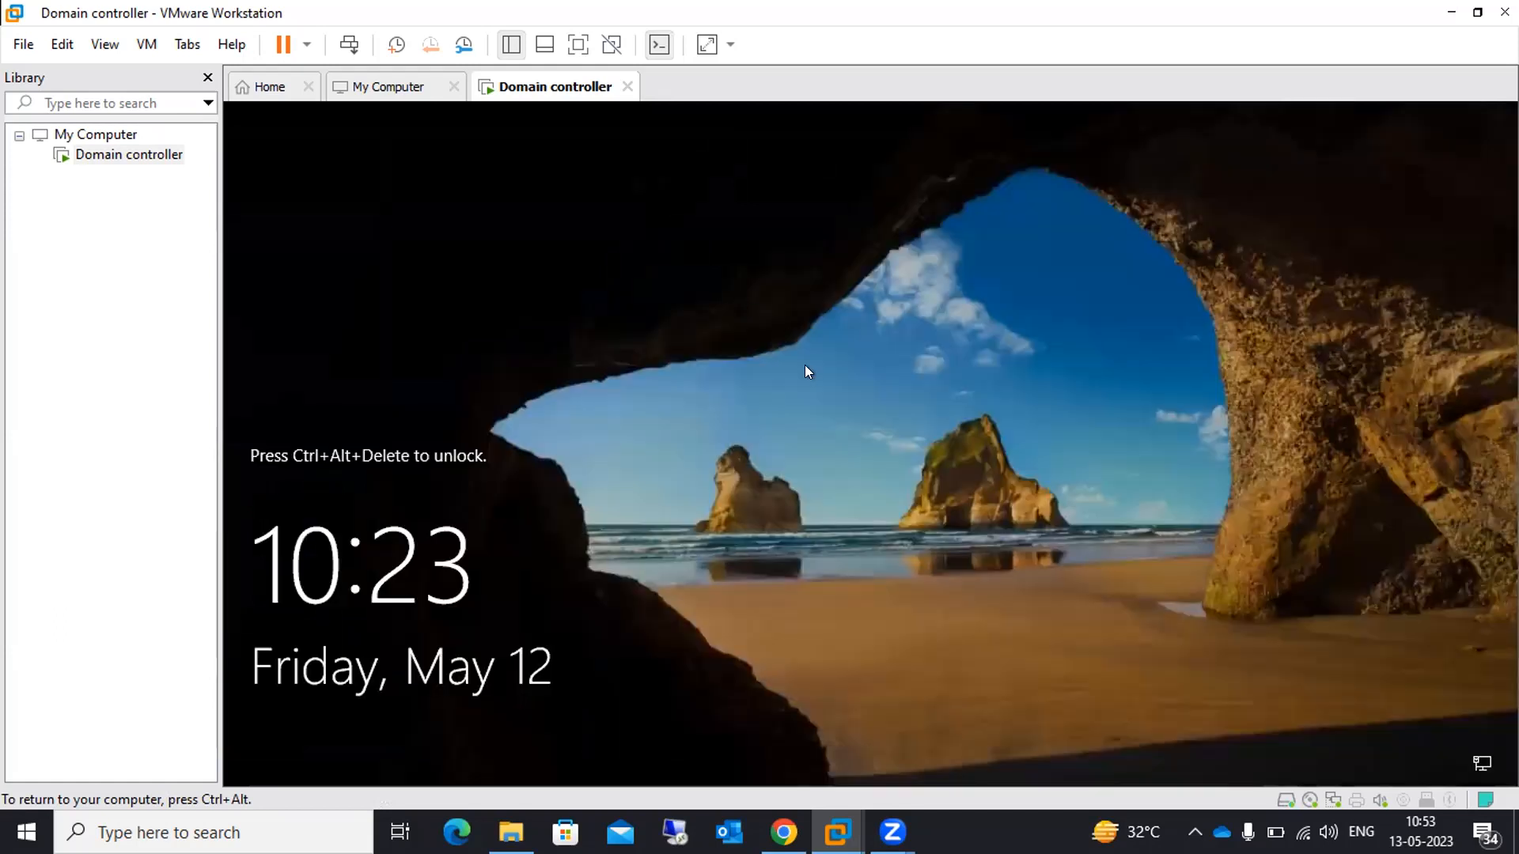
{"action": "key", "text": "ctrl+alt"}
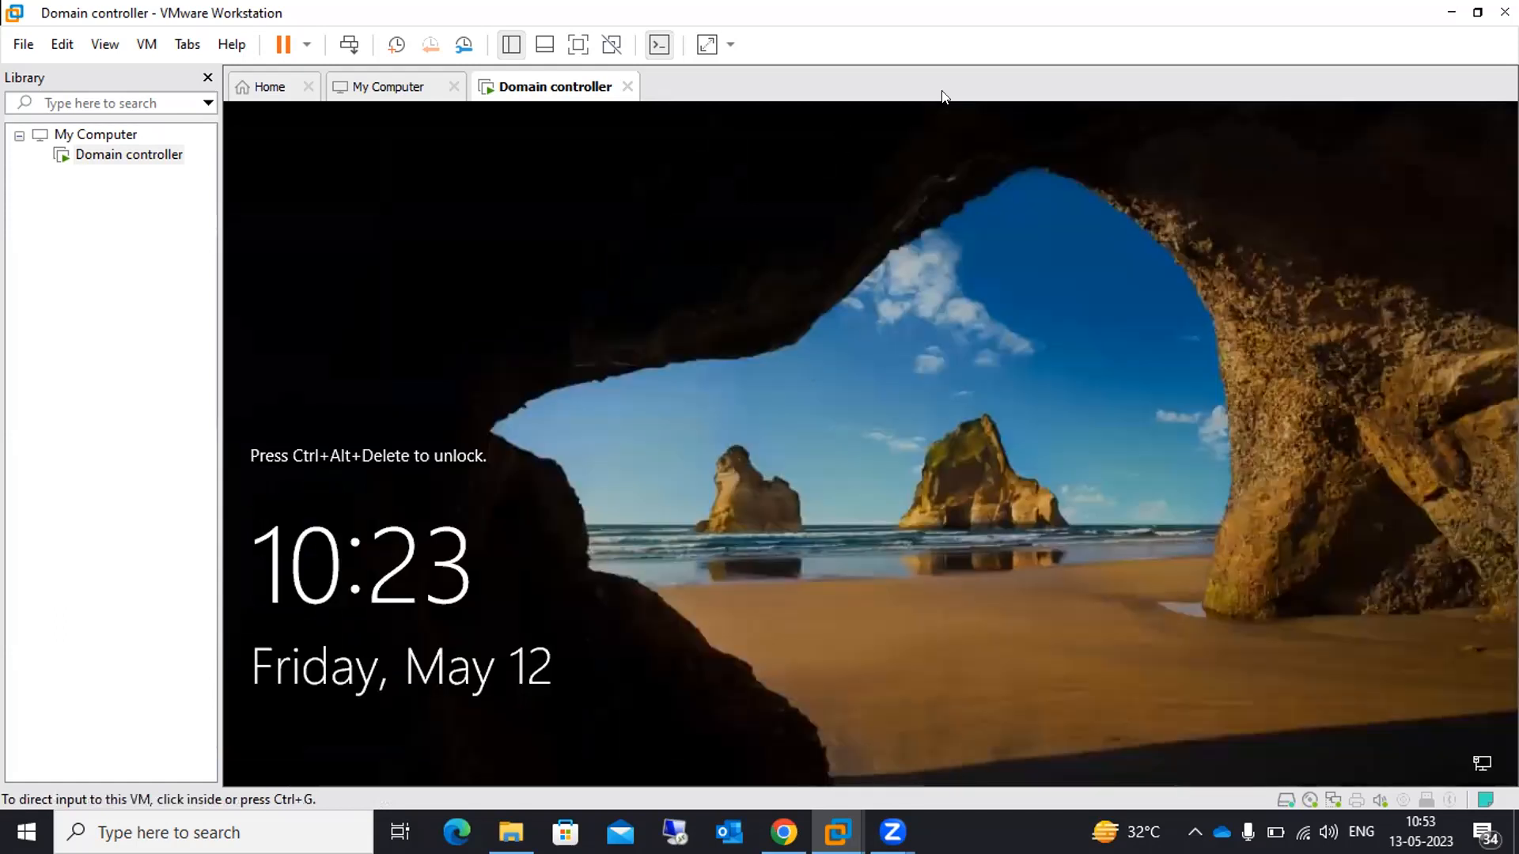